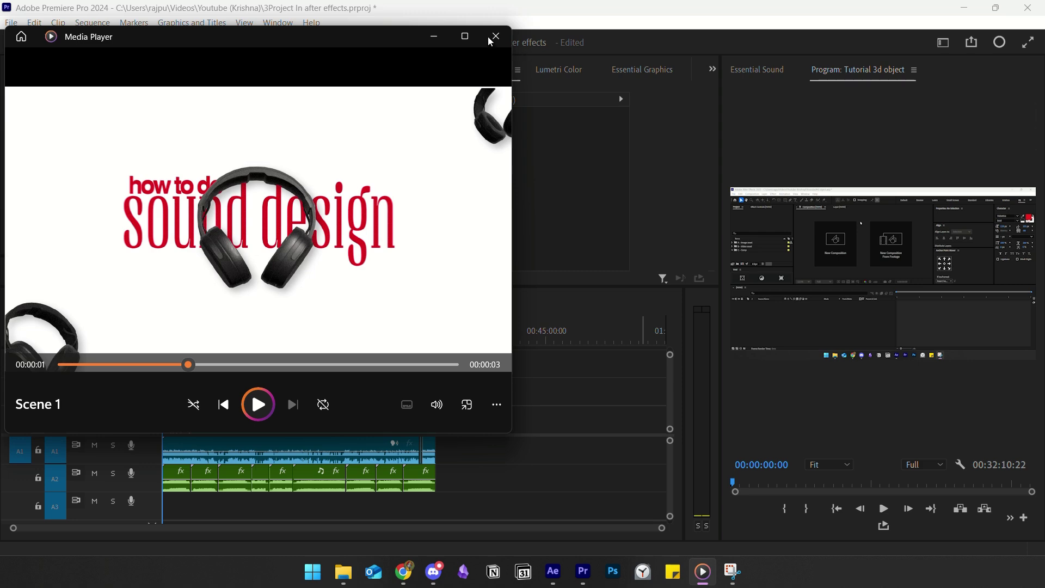
- Close the media player preview and switch to the Sketchfab window in Chrome
left_click(481, 27)
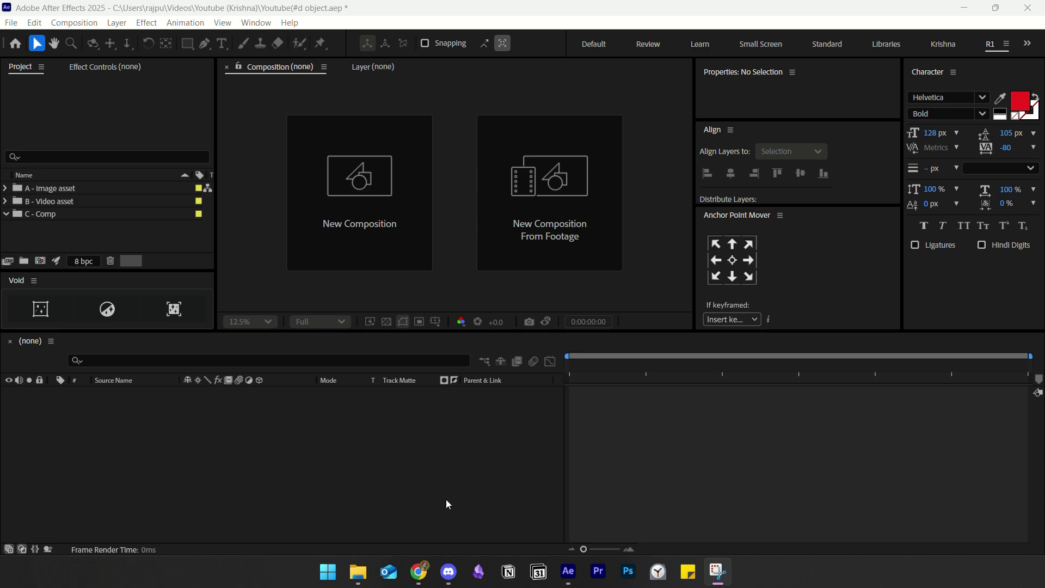
mouse_move(418, 571)
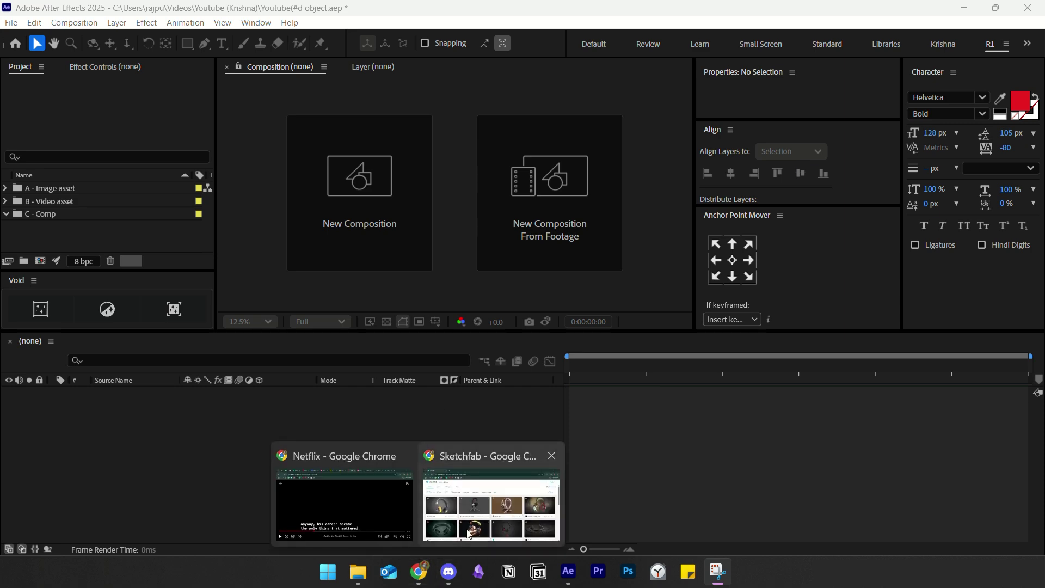
left_click(490, 496)
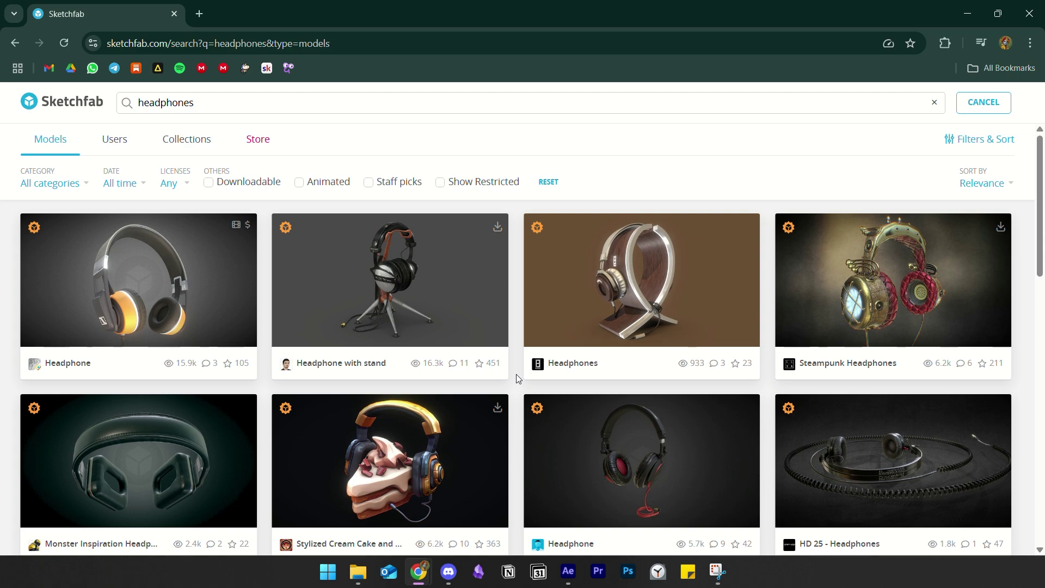
- Examine the Sketchfab search results for a suitable downloadable headphones model
scroll(516, 374, "down", 6)
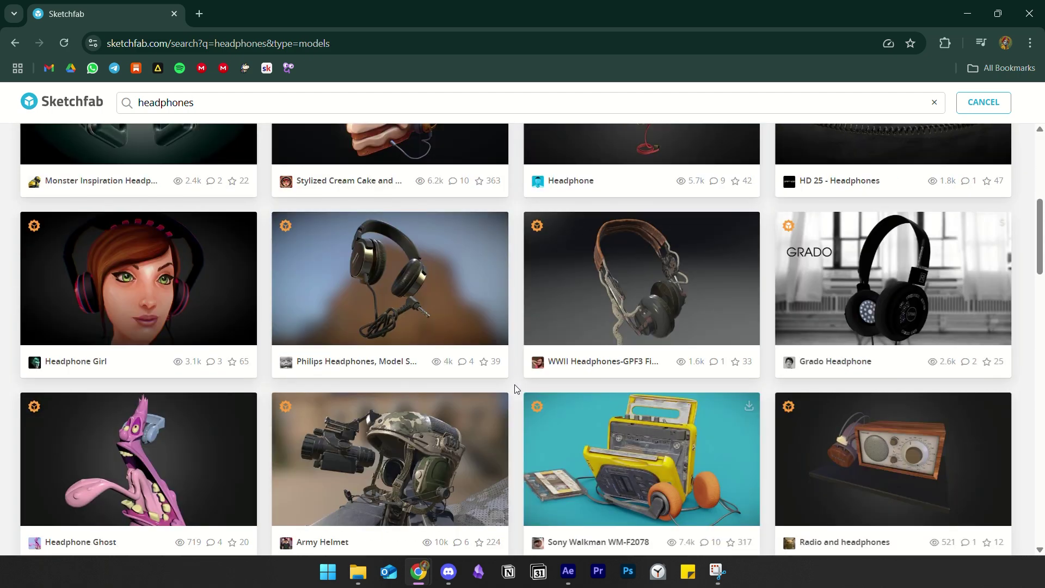
scroll(514, 384, "down", 3)
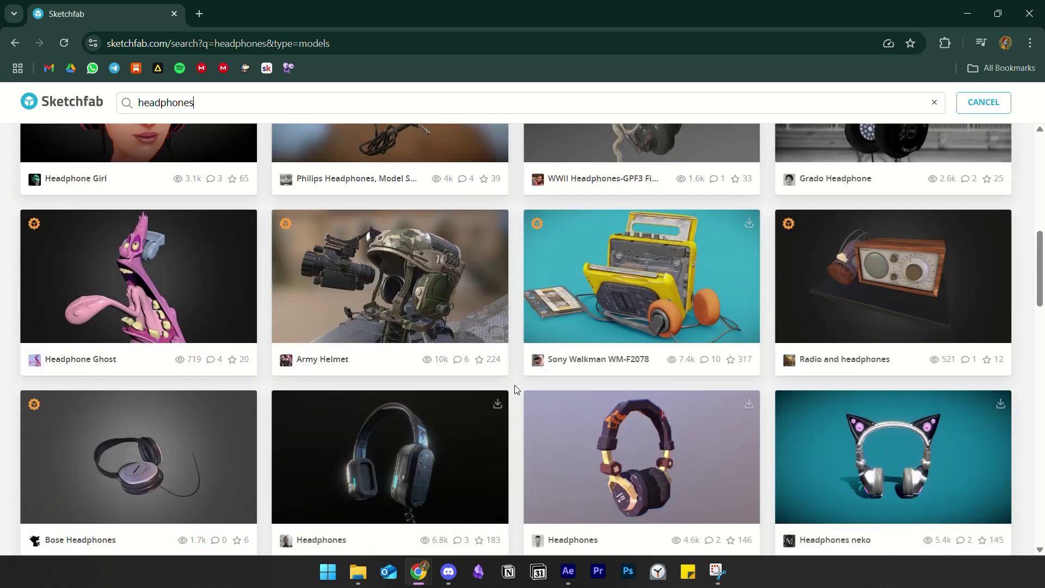
scroll(514, 384, "down", 3)
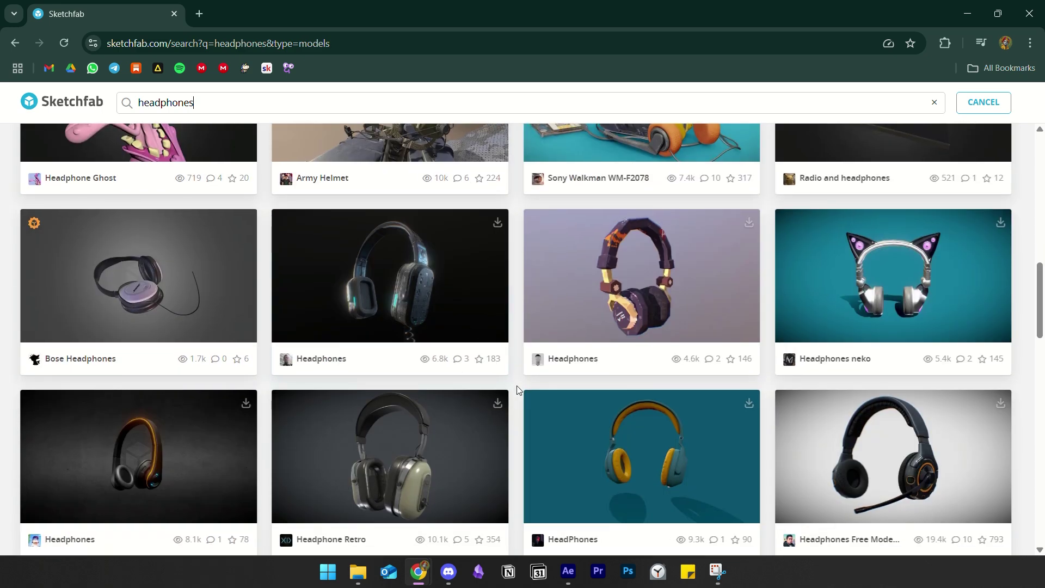
scroll(515, 381, "down", 6)
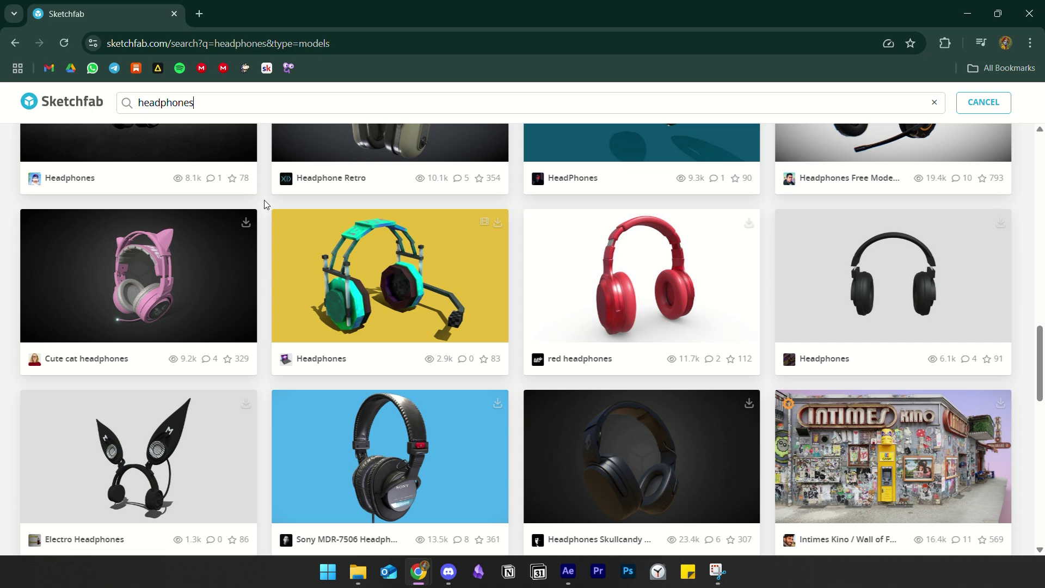
scroll(265, 207, "down", 5)
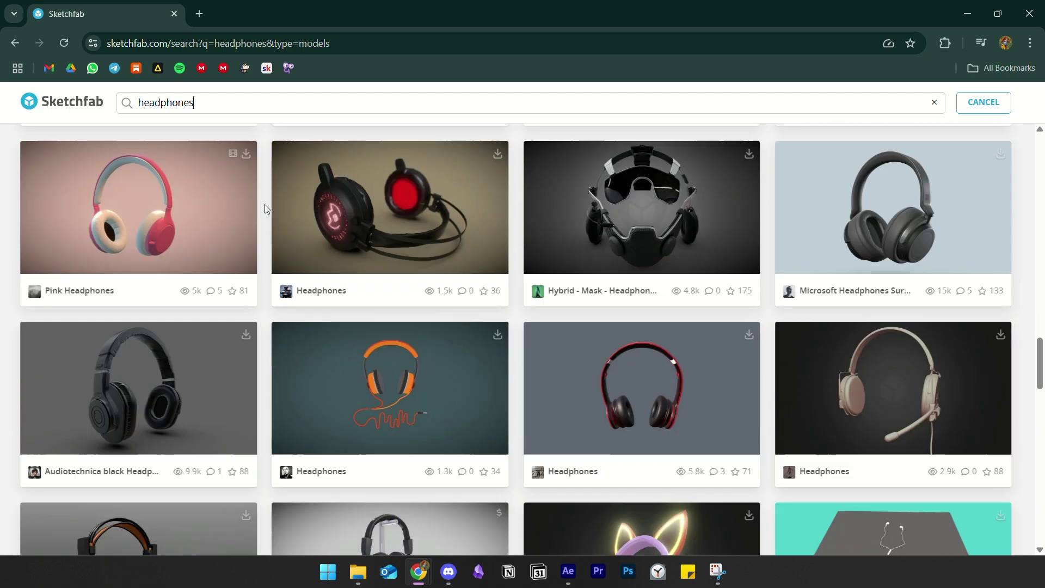
scroll(264, 204, "up", 5)
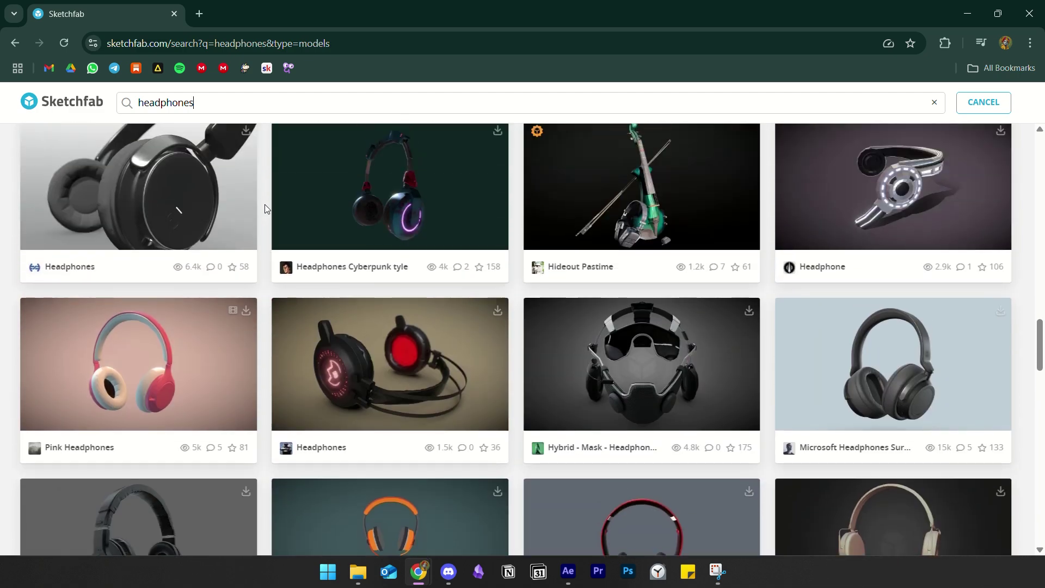
scroll(264, 204, "up", 2)
scroll(264, 204, "up", 7)
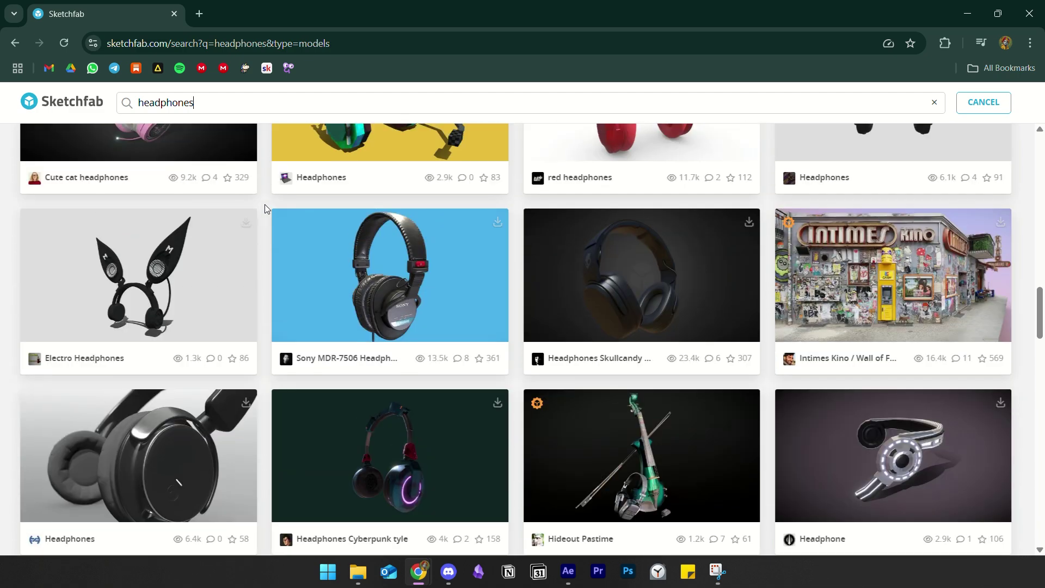
scroll(265, 204, "up", 2)
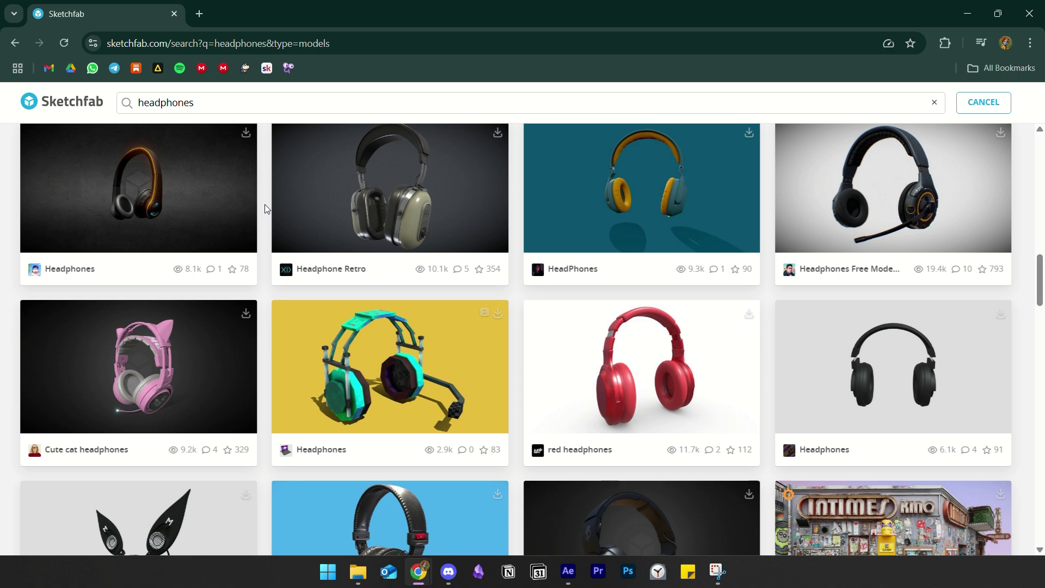
scroll(264, 204, "up", 7)
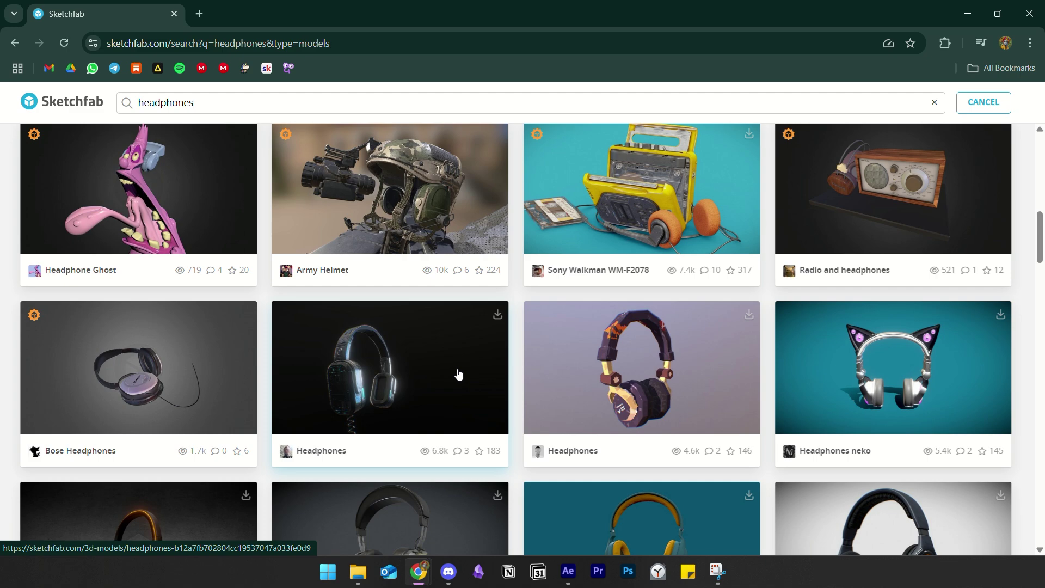
scroll(459, 374, "up", 3)
scroll(501, 361, "down", 5)
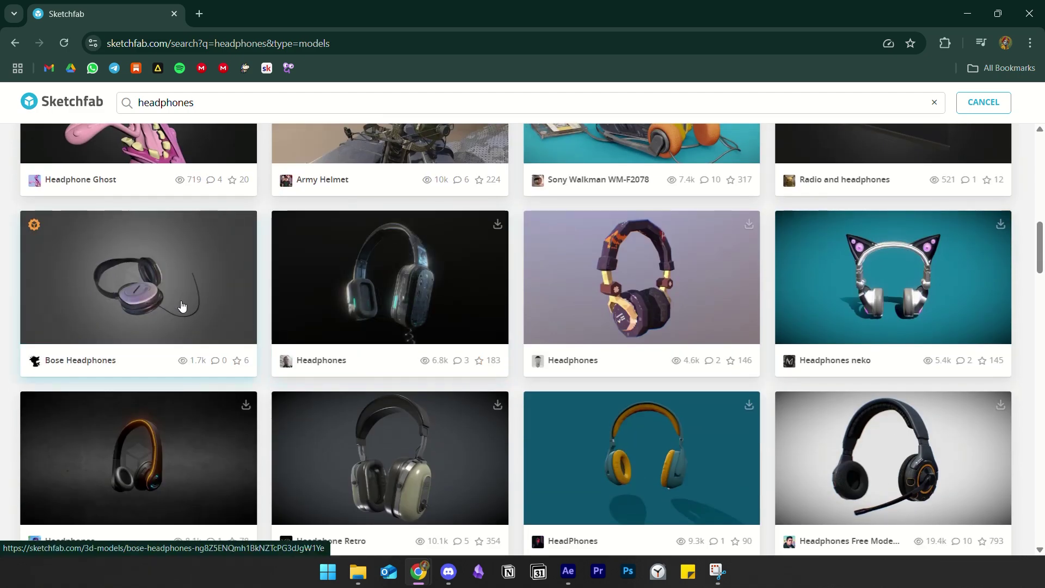
scroll(182, 305, "down", 5)
scroll(473, 322, "down", 3)
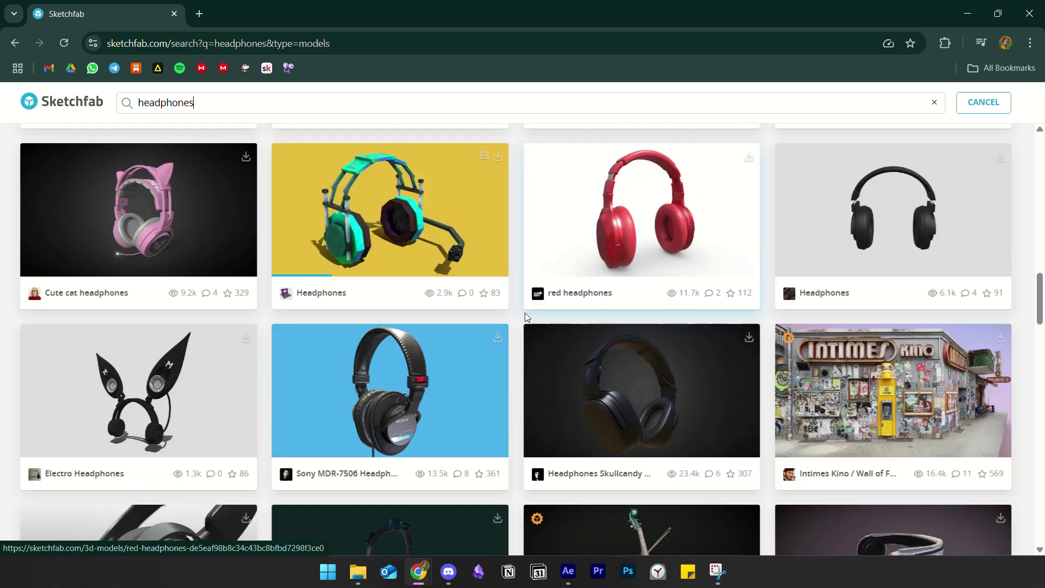
scroll(516, 294, "down", 3)
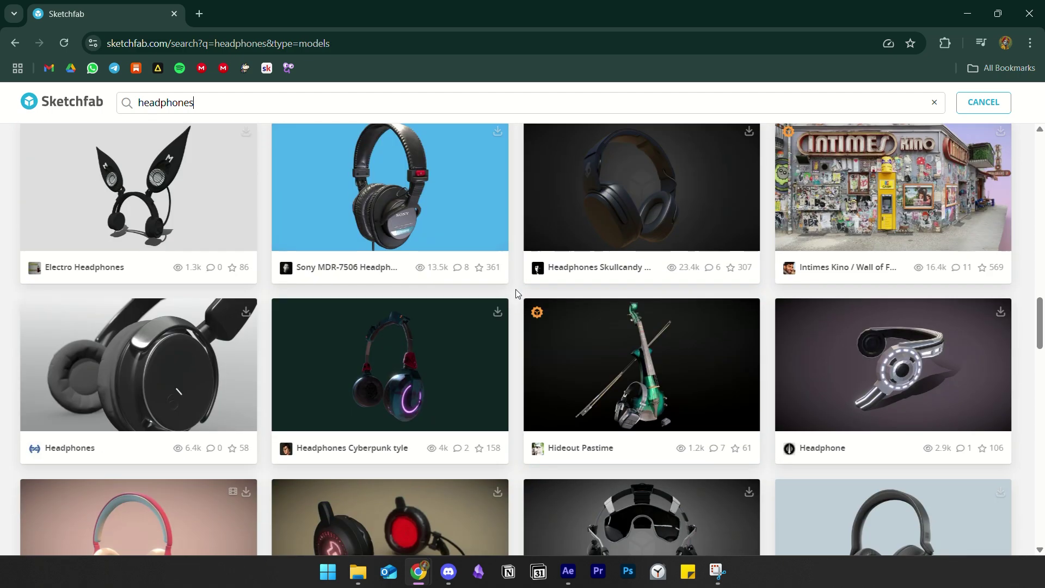
scroll(516, 294, "up", 2)
scroll(511, 294, "up", 2)
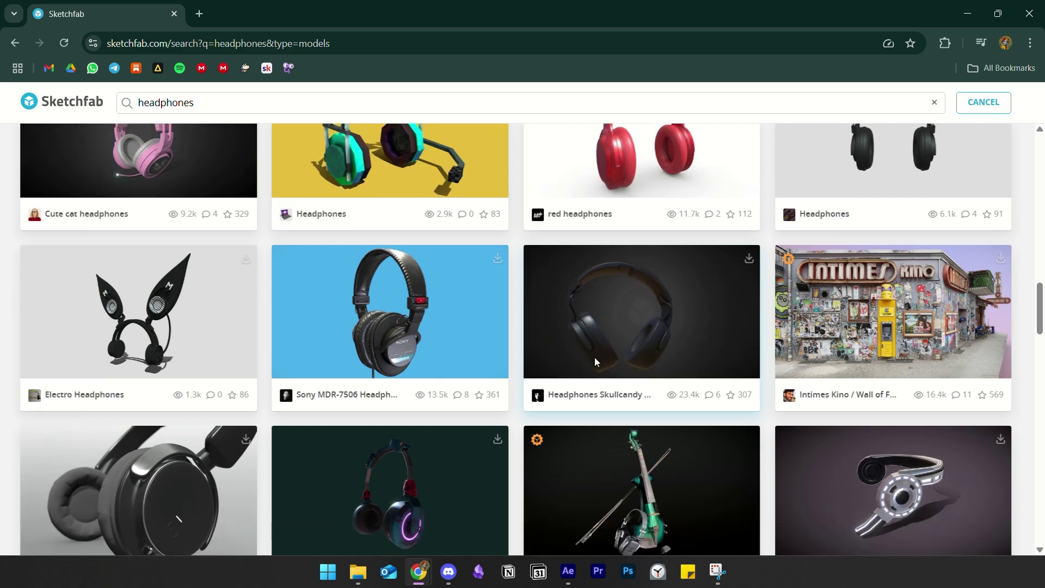
scroll(594, 357, "down", 10)
scroll(582, 417, "up", 5)
scroll(583, 417, "up", 8)
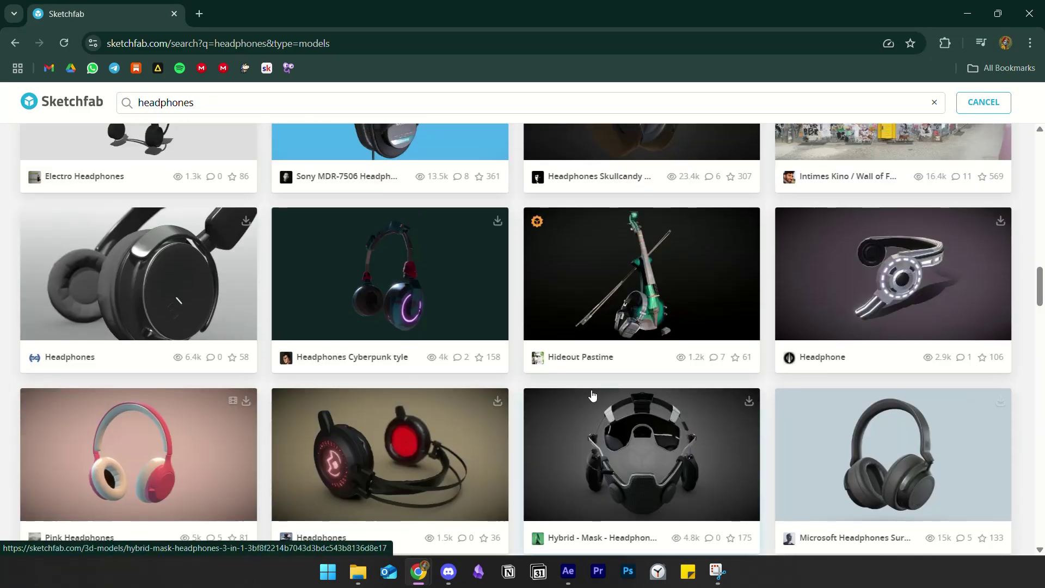
scroll(585, 396, "down", 2)
scroll(585, 394, "down", 2)
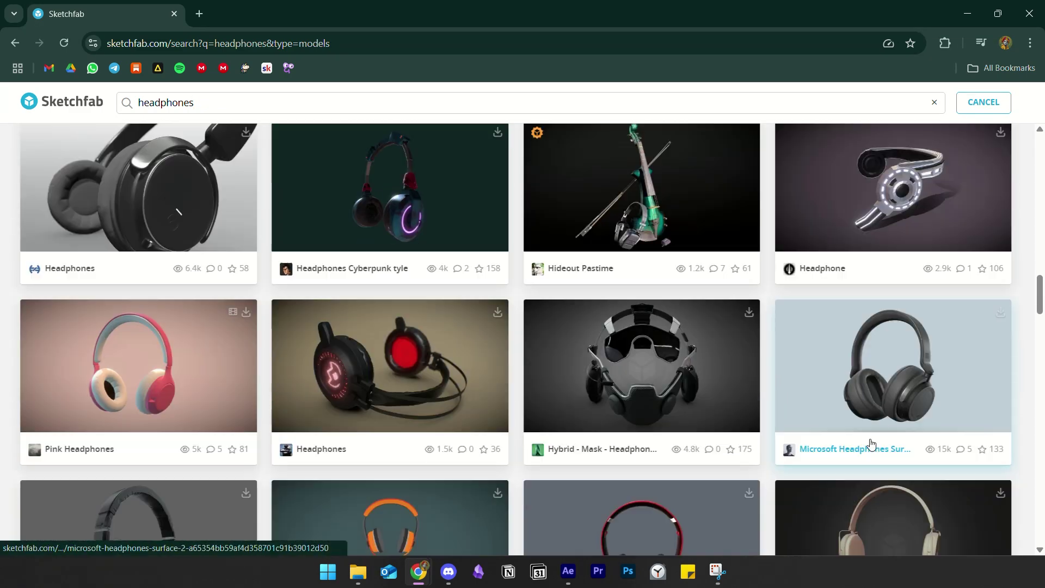
scroll(763, 385, "up", 10)
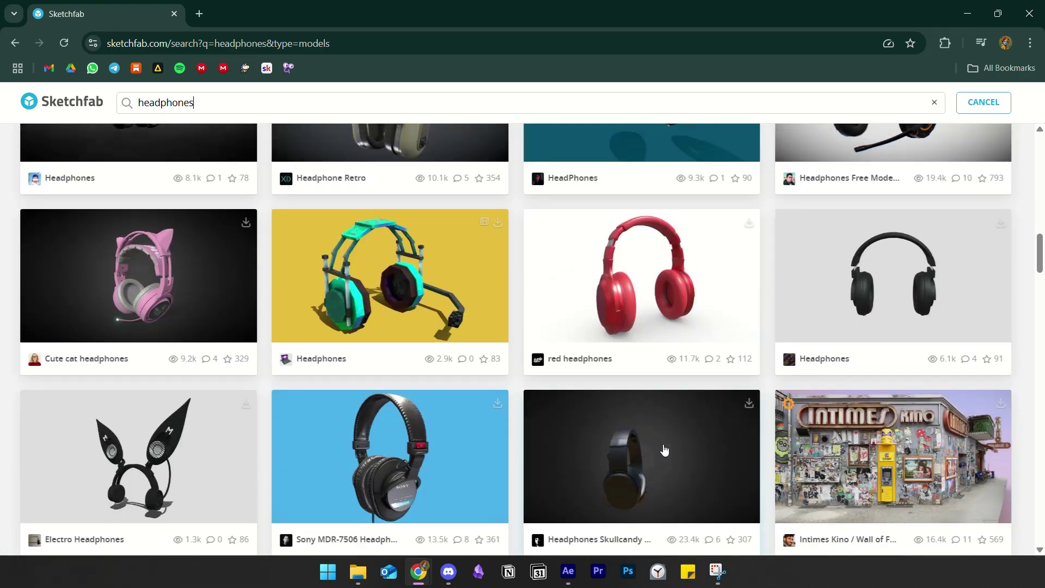
- Check the download details of the Headphones Skullcandy Crusher Wireless model, and compare it with the other headphone results
left_click(748, 404)
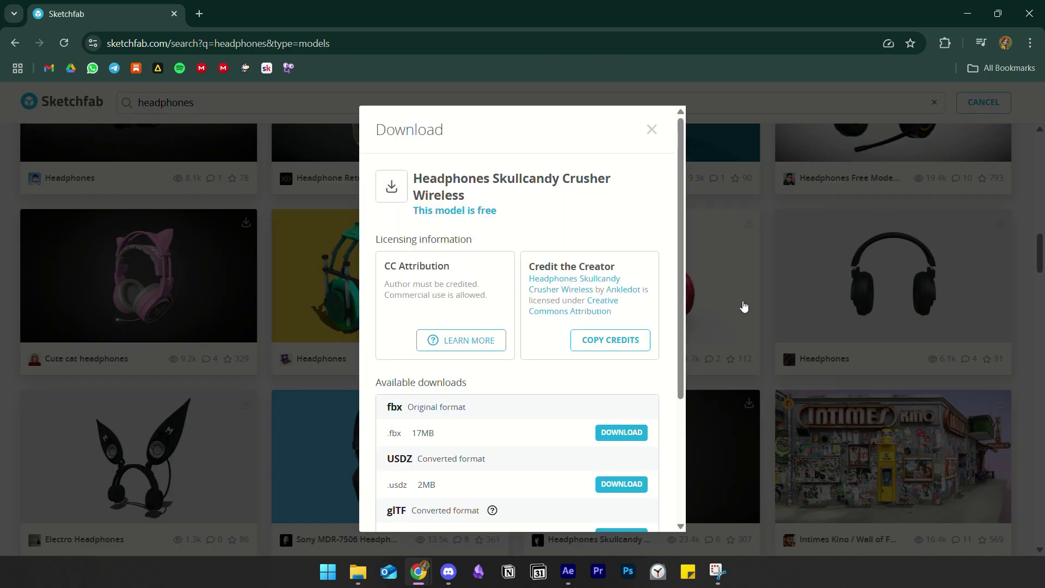
left_click(743, 306)
scroll(783, 288, "up", 5)
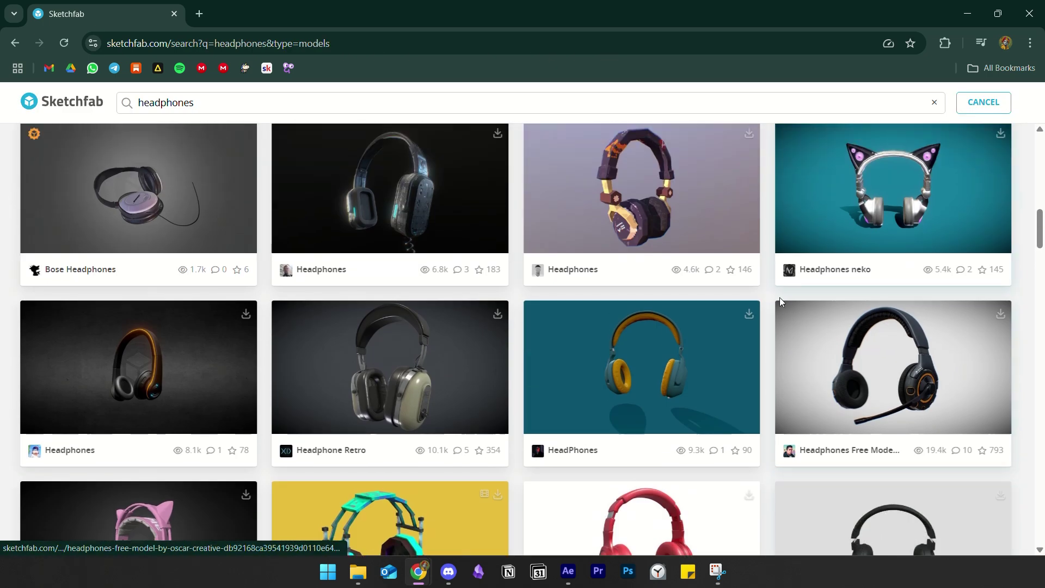
scroll(768, 313, "up", 10)
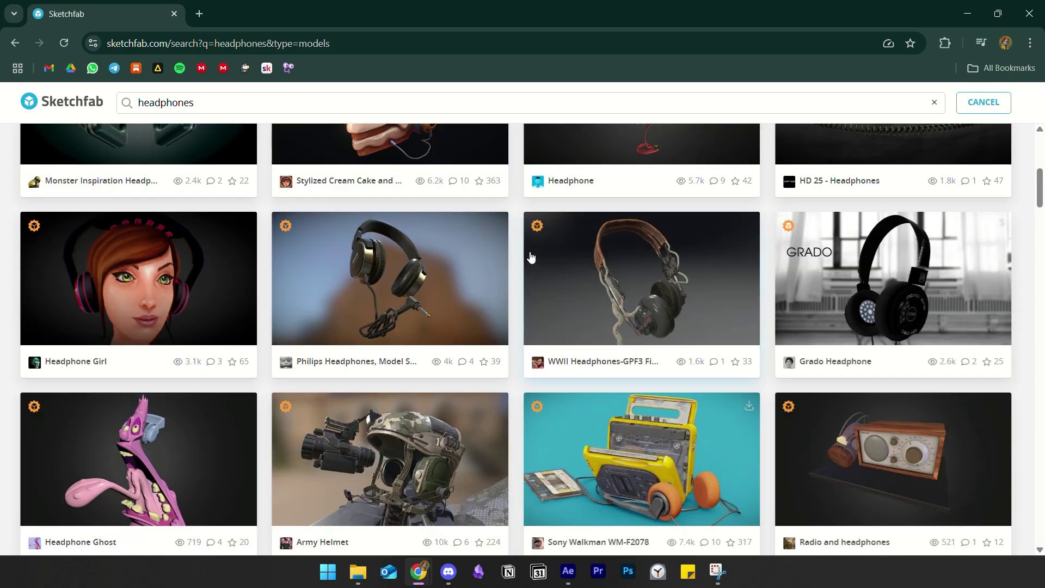
scroll(762, 294, "up", 7)
scroll(775, 288, "down", 15)
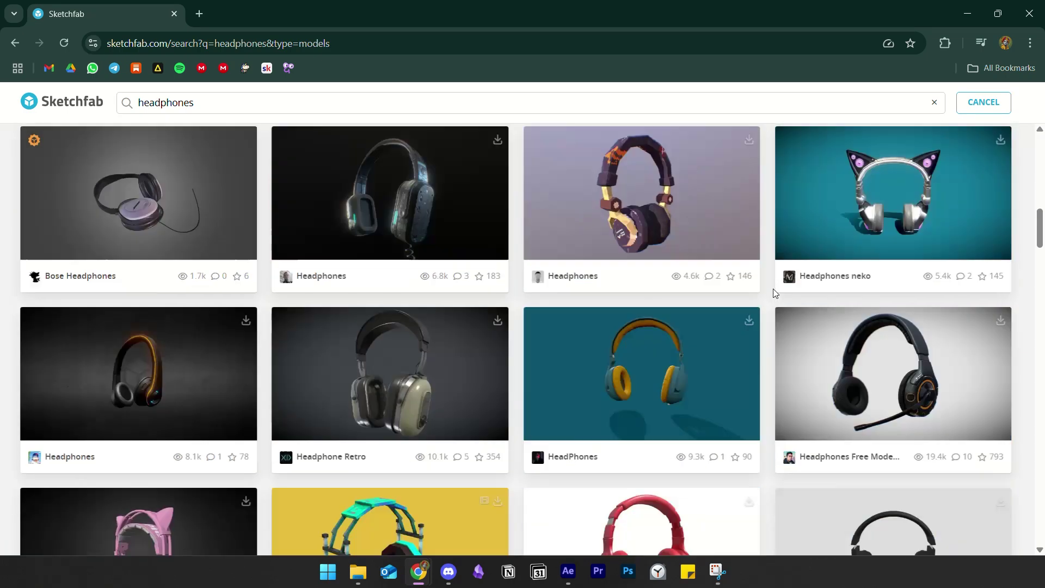
scroll(779, 306, "down", 10)
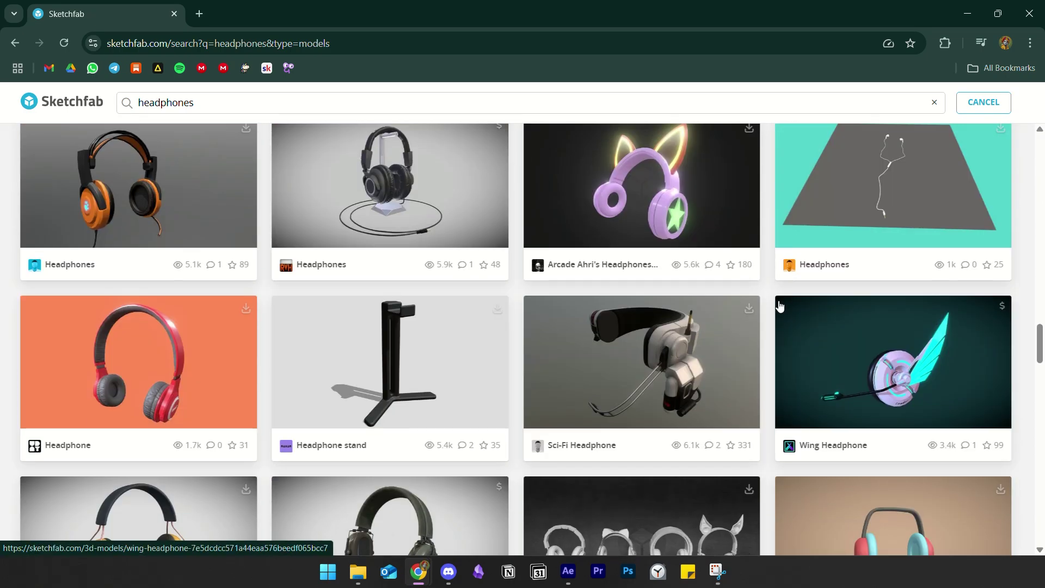
scroll(779, 306, "down", 15)
scroll(756, 146, "up", 1)
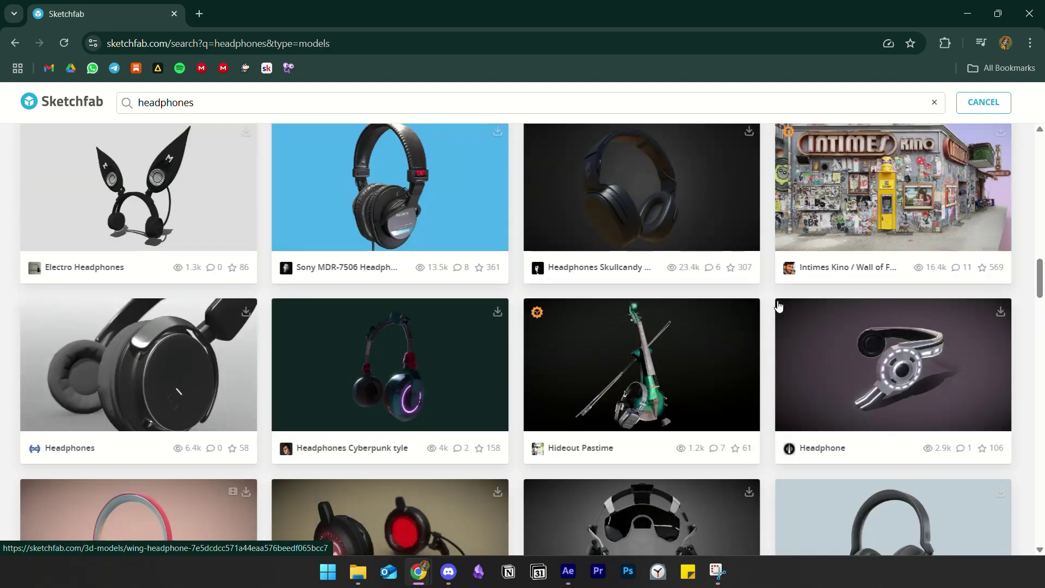
- Review the available download formats for the Headphones Skullcandy Crusher Wireless model
left_click(749, 132)
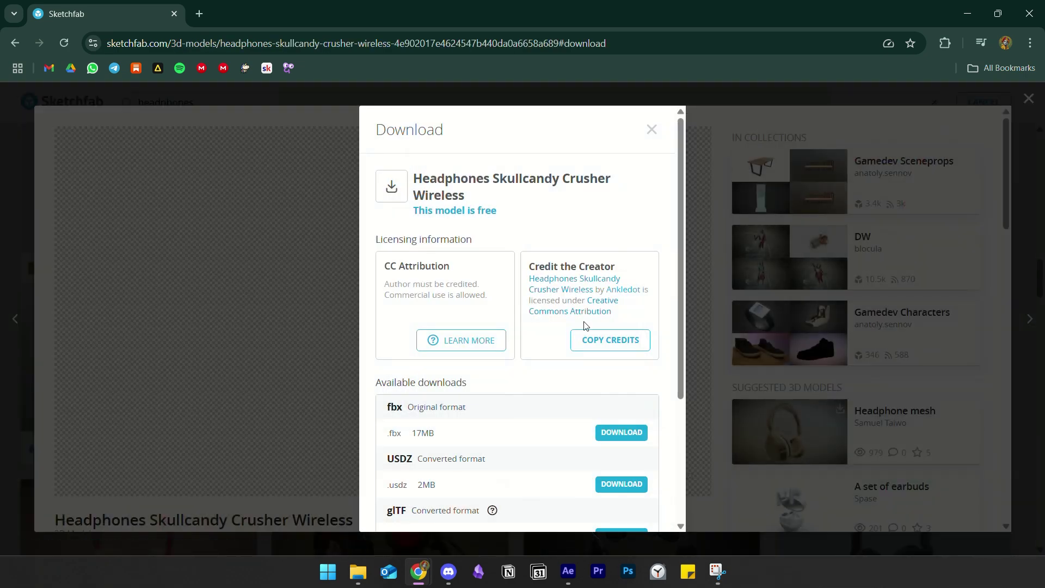
scroll(587, 343, "down", 4)
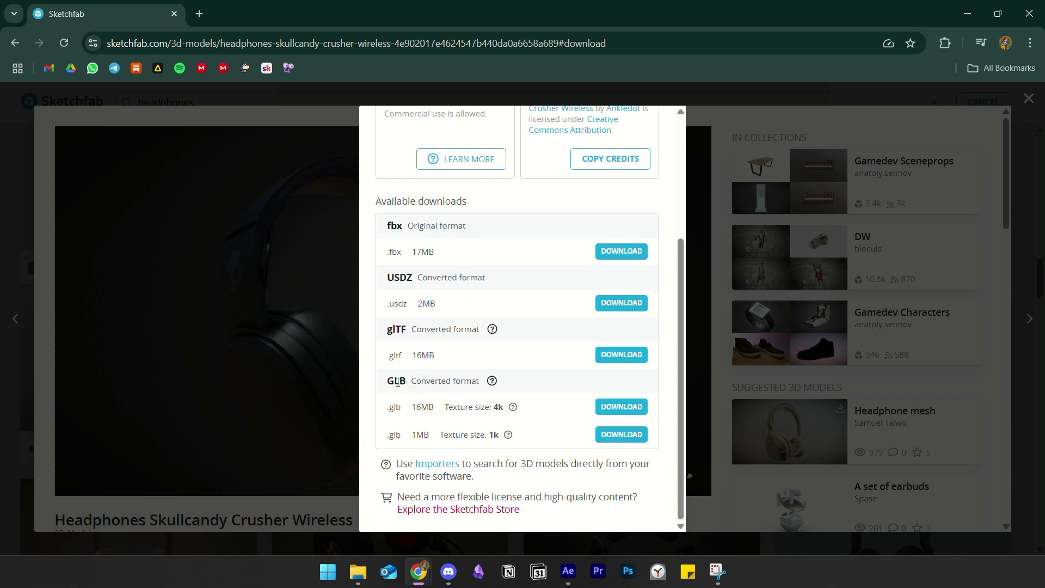
left_click(721, 104)
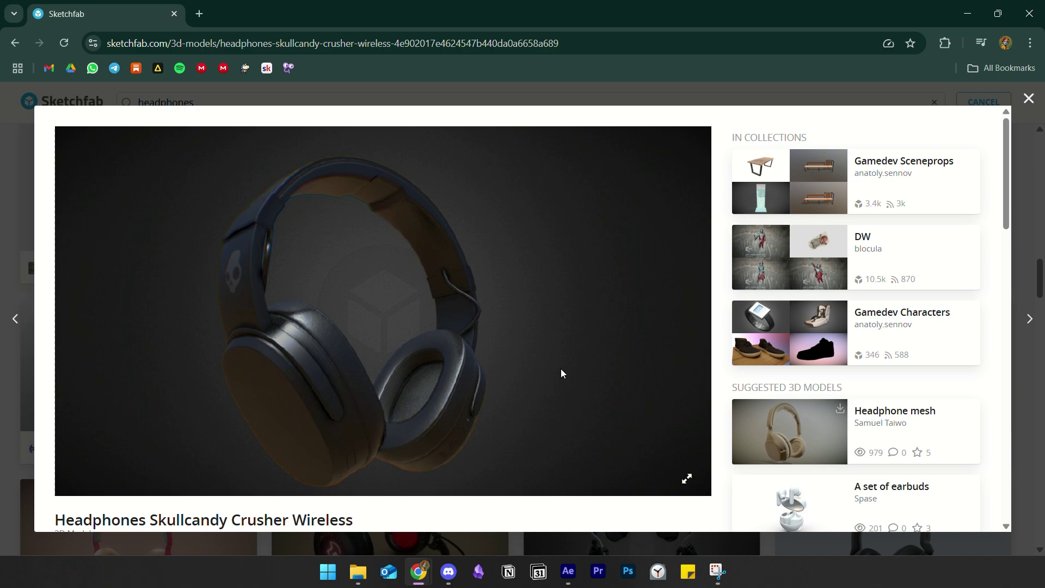
- Download the Headphones Skullcandy Crusher Wireless model in GLB format with 4k textures, and close its model page
scroll(561, 373, "down", 5)
left_click(147, 331)
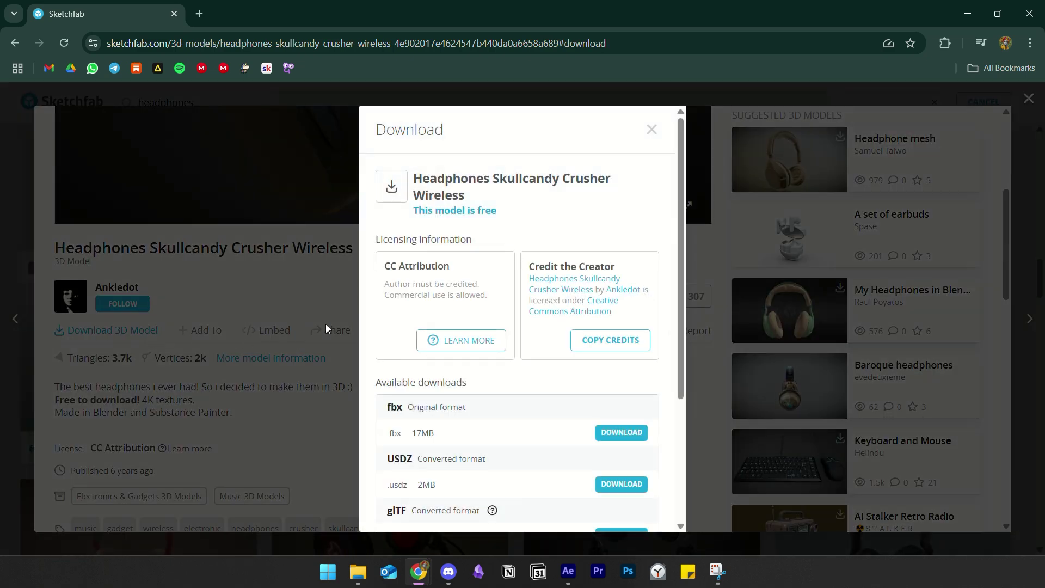
scroll(550, 422, "down", 3)
left_click_drag(387, 381, 406, 384)
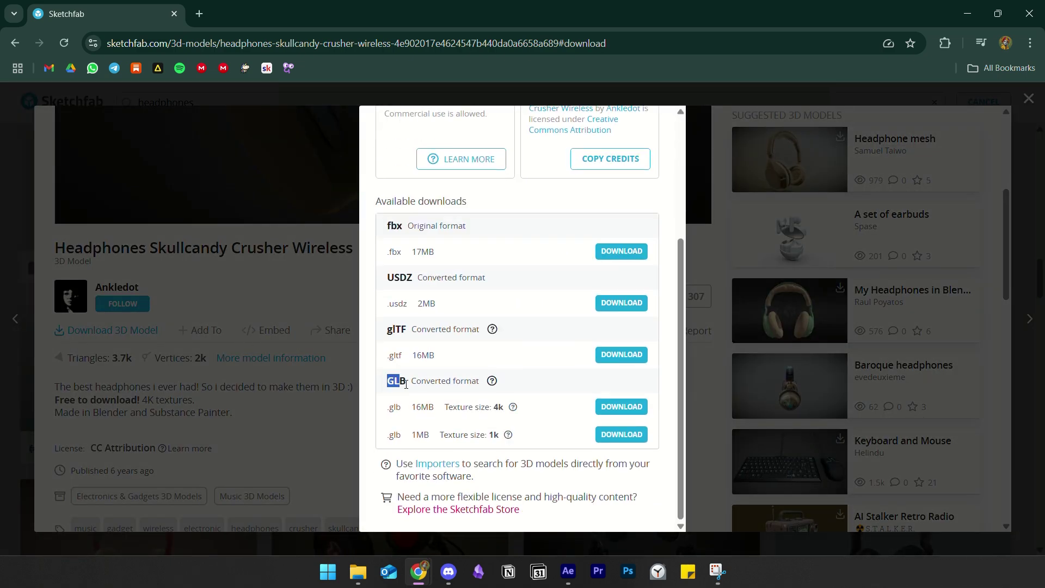
left_click(447, 392)
left_click_drag(459, 407, 509, 408)
left_click(533, 400)
left_click(621, 411)
left_click(1025, 109)
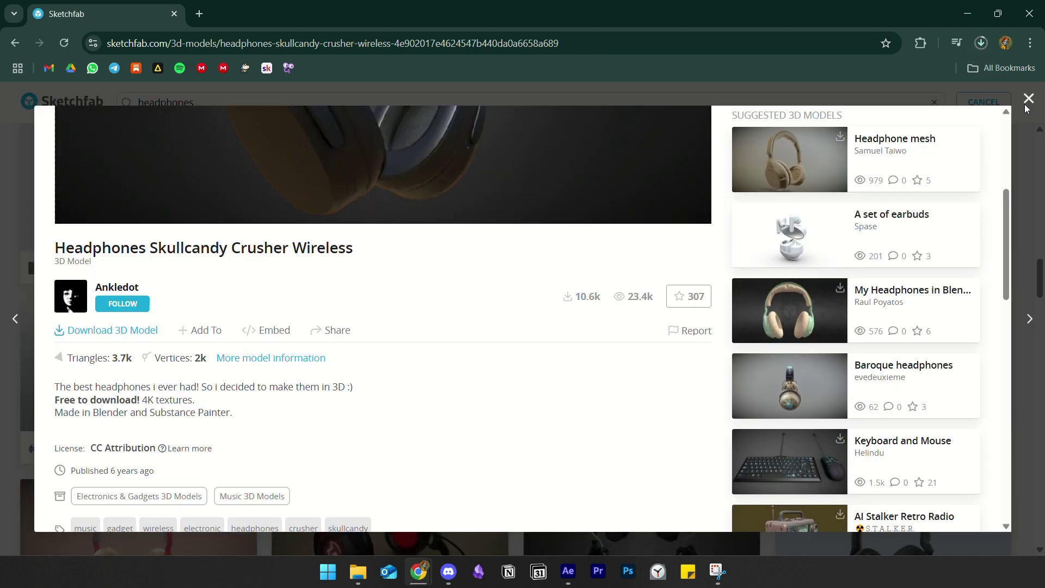
left_click(1028, 99)
scroll(565, 311, "up", 2)
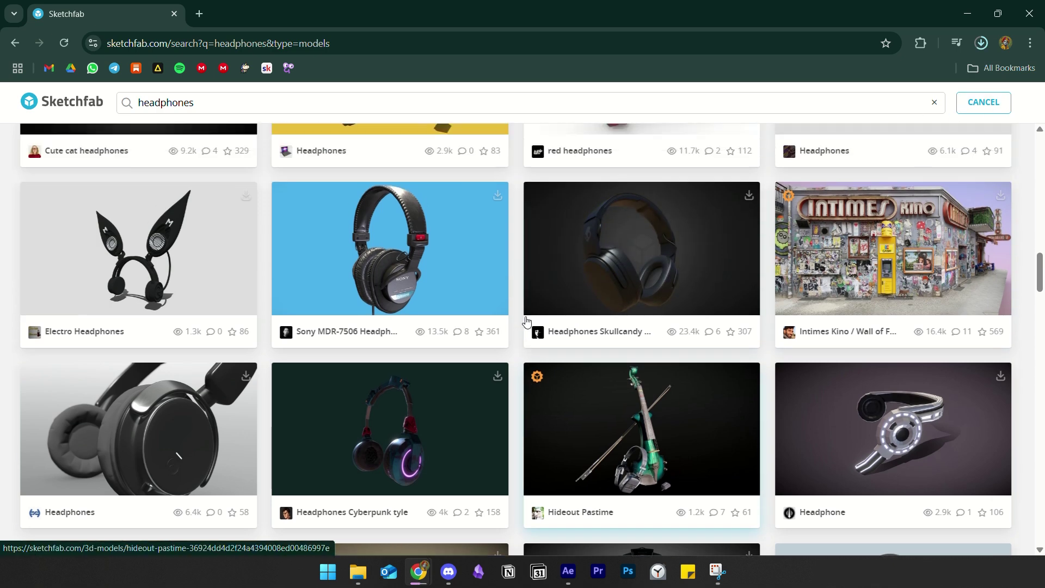
- Switch to After Effects and start a new 1920x1080 composition named "Scene 1"
left_click(566, 571)
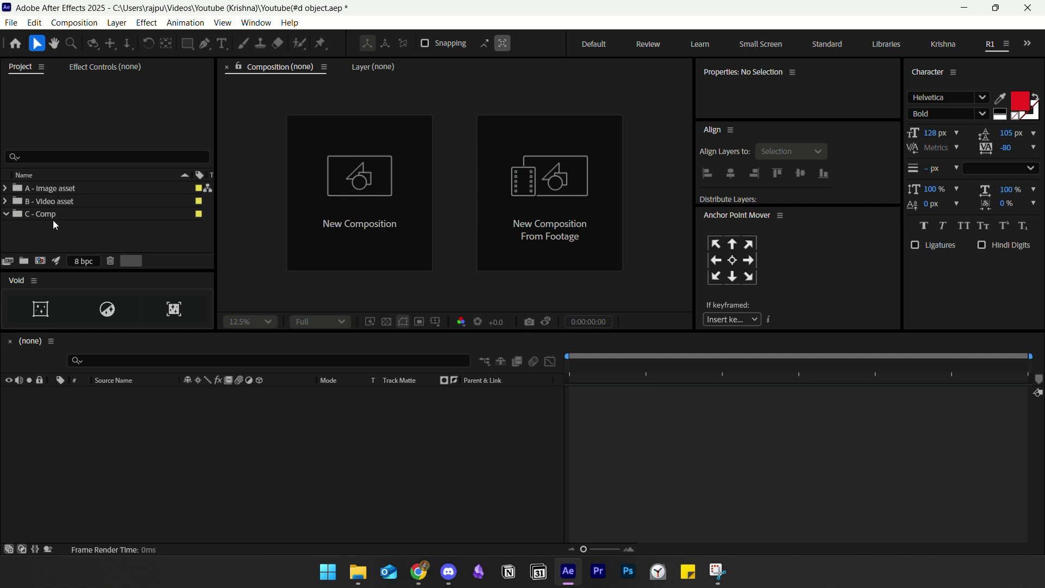
left_click(6, 222)
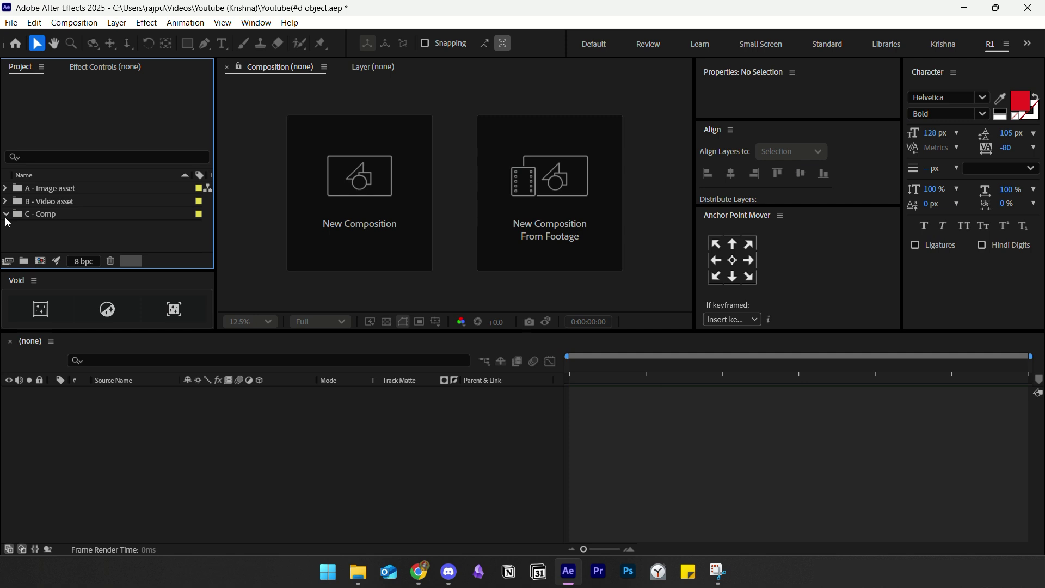
left_click(360, 185)
key("BackSpace")
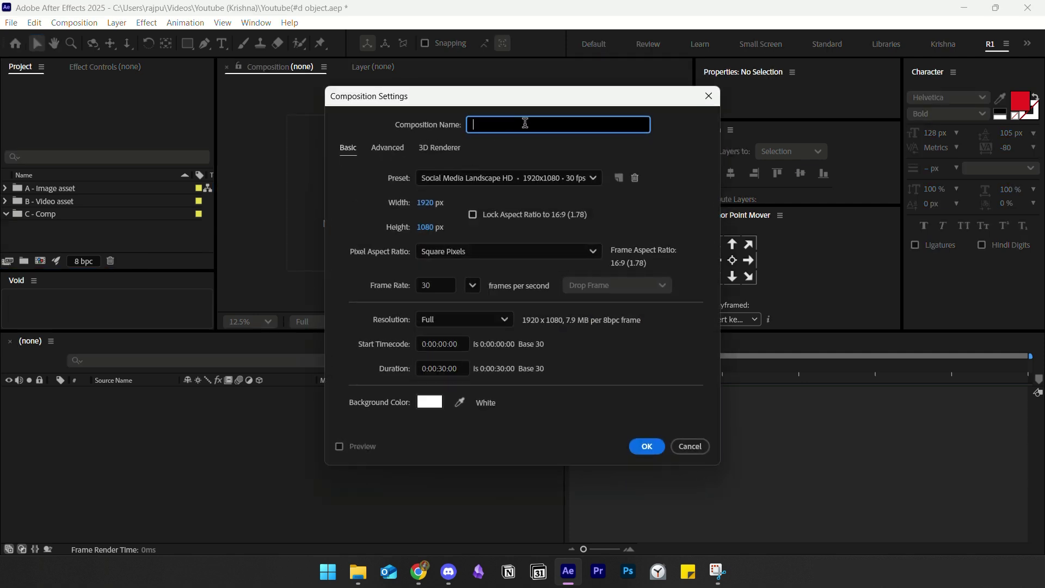
type("Scene 1")
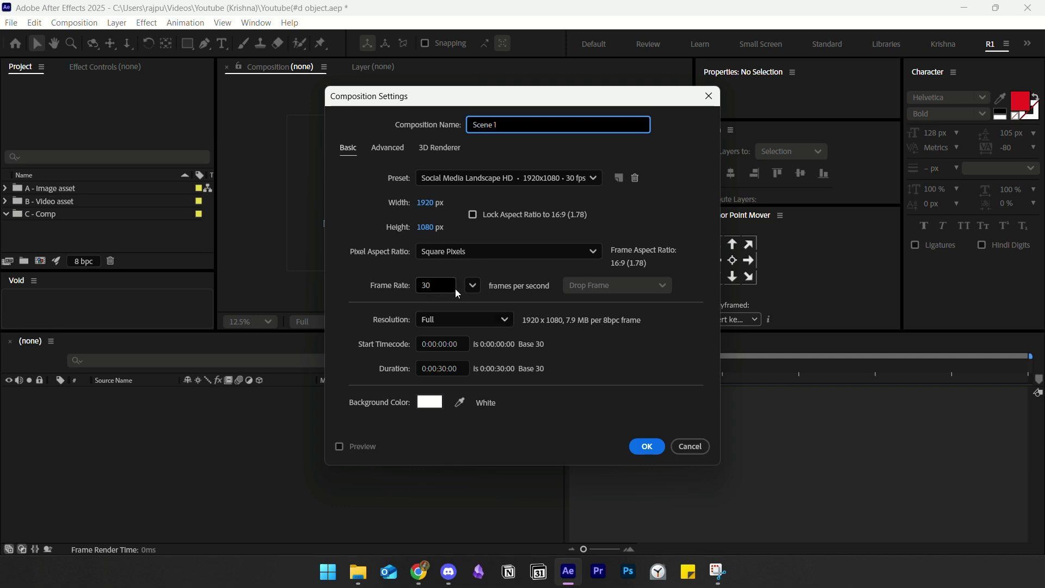
- Keep Scene 1 at 30 fps with a white background, set its duration to 10 seconds, and create the composition
left_click(473, 287)
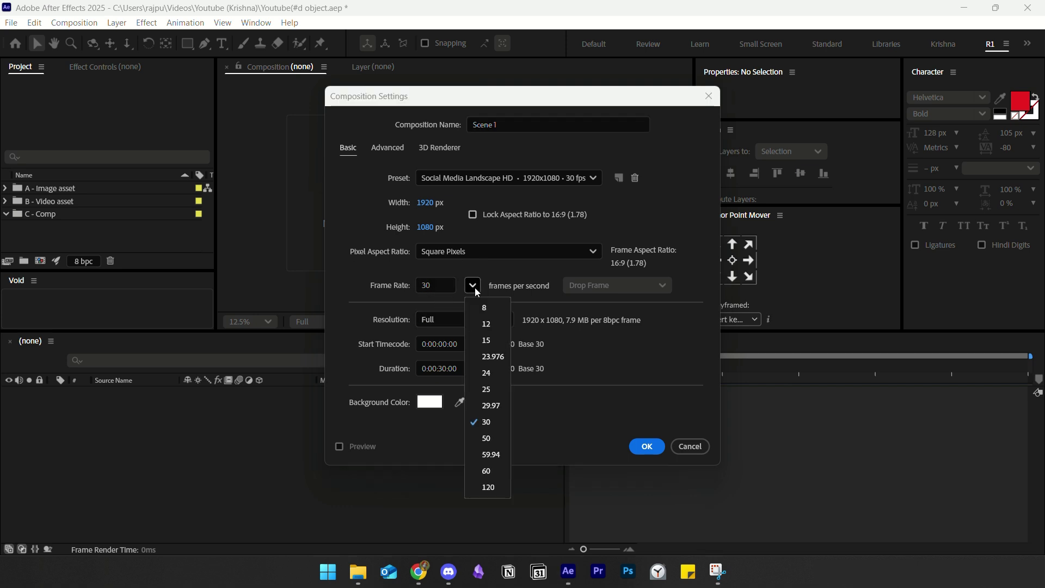
left_click(430, 402)
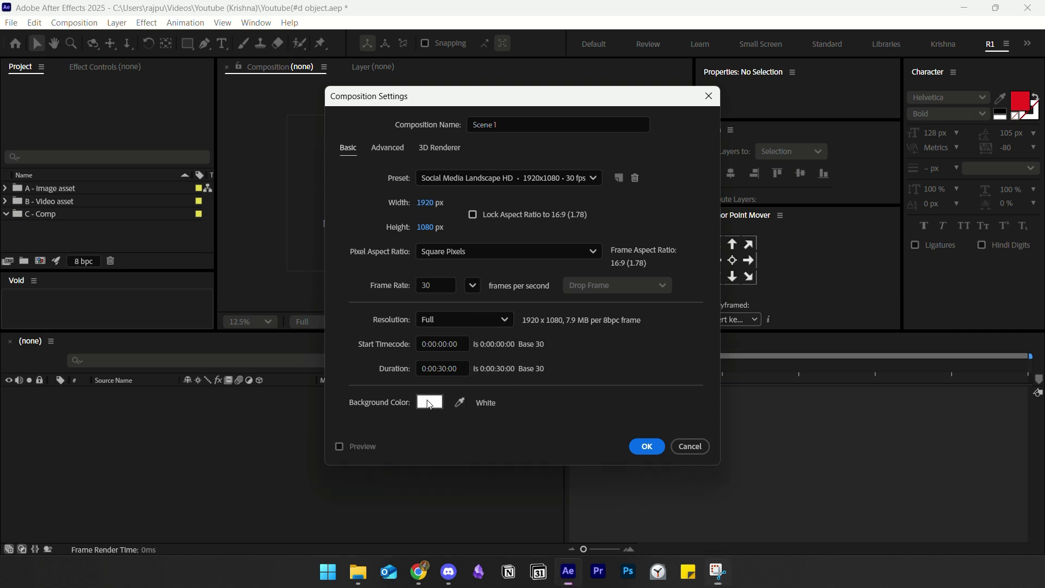
left_click(429, 401)
left_click(658, 202)
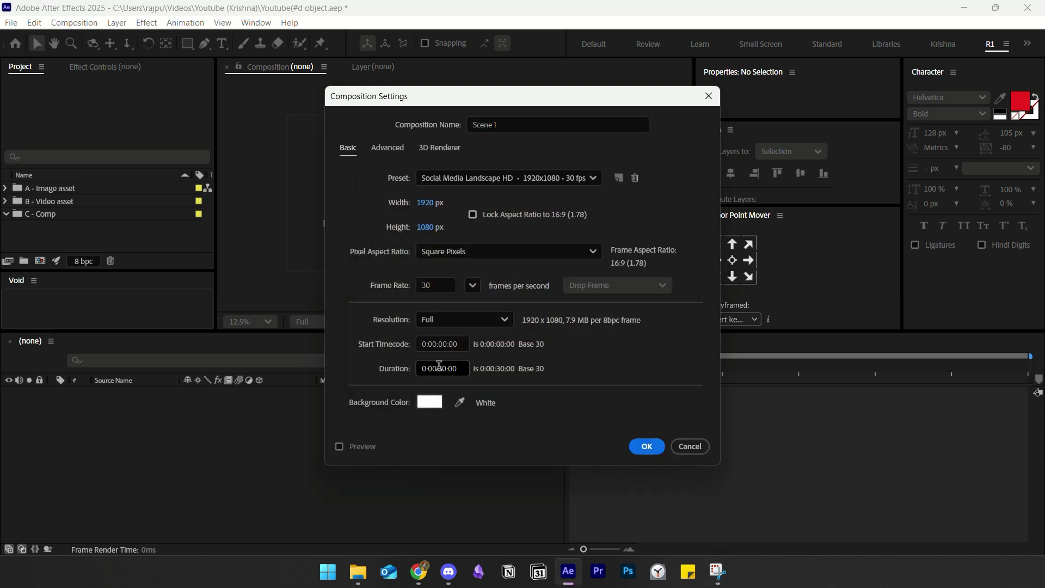
left_click(442, 368)
key("BackSpace")
type("1")
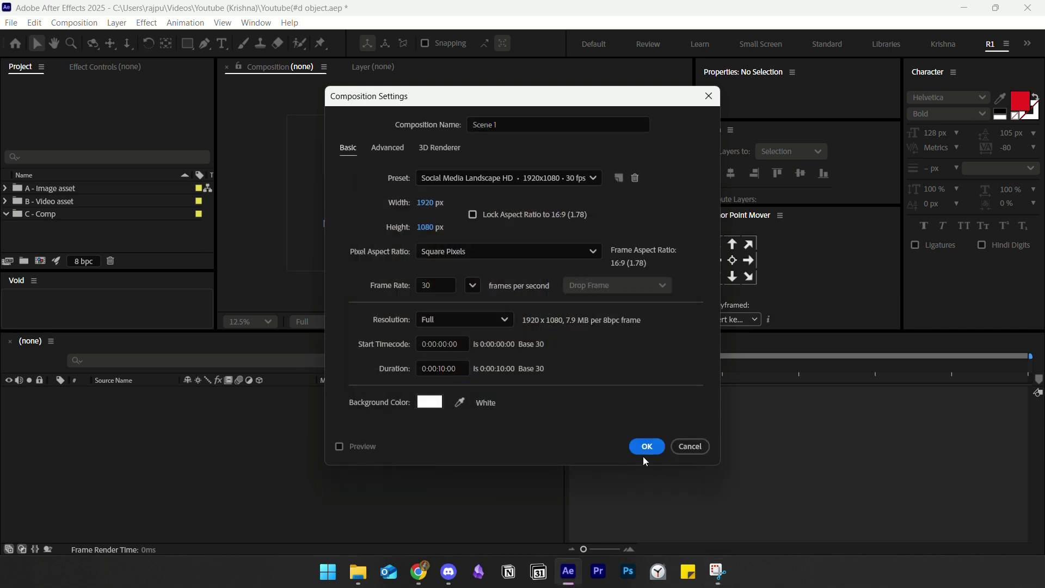
left_click(639, 448)
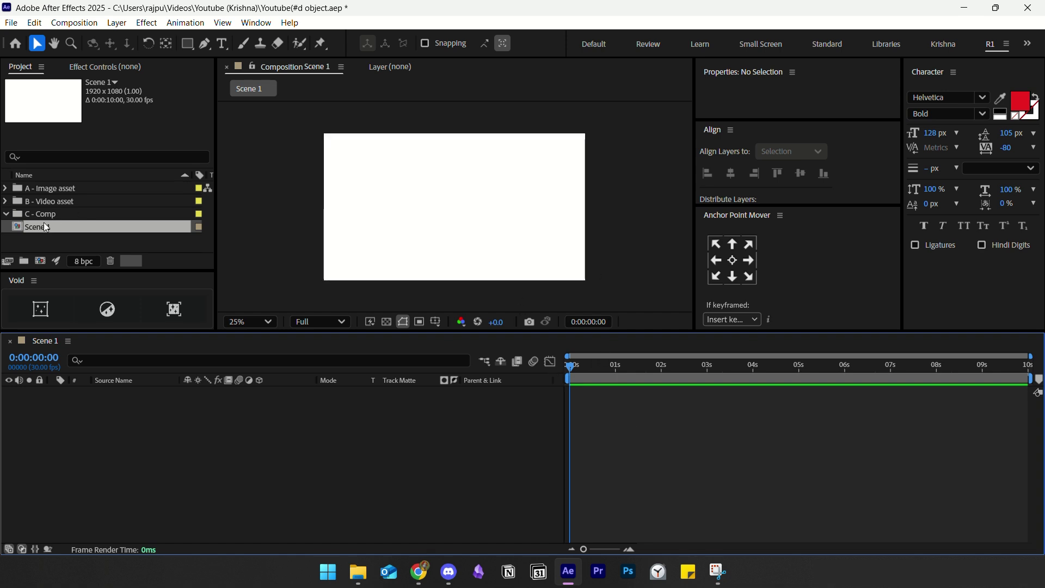
- Move the Scene 1 composition into the C - Comp folder and collapse that folder
left_click_drag(38, 228, 35, 217)
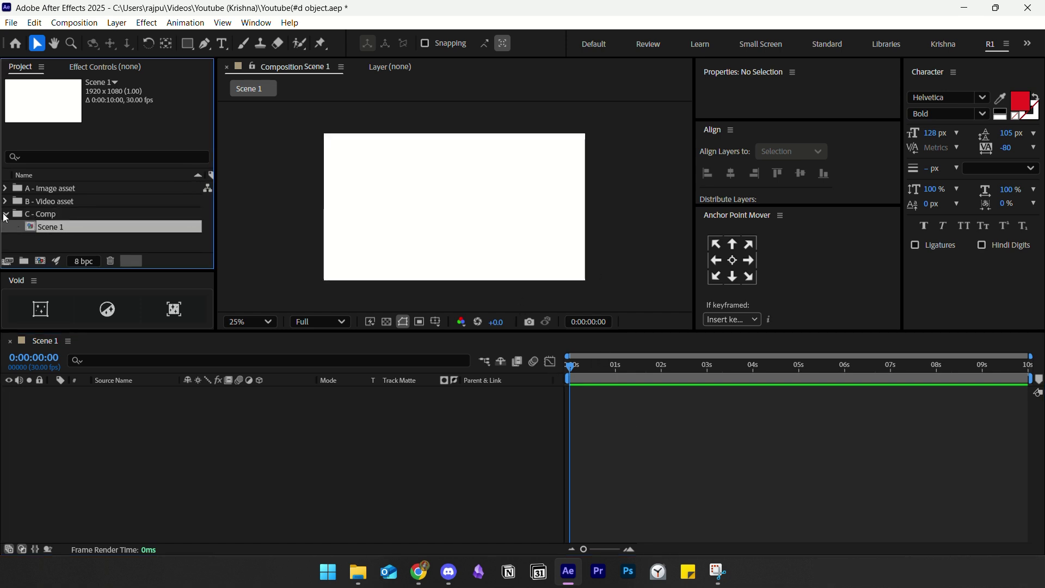
left_click(6, 213)
left_click(5, 205)
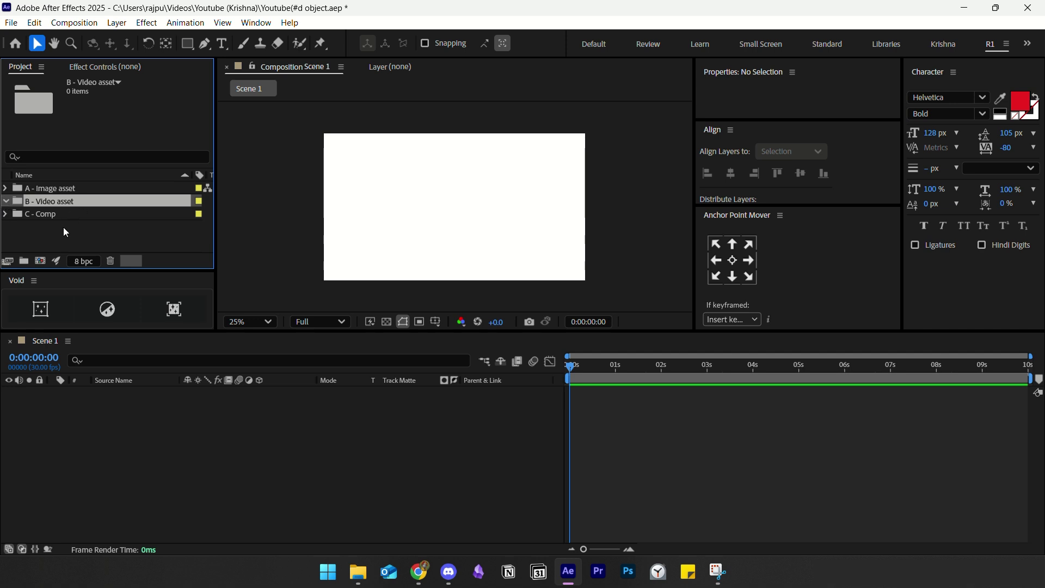
- Try adding headphones_skullcandy_crusher_wireless.glb from the A - Image asset folder to the Scene 1 timeline
left_click(7, 189)
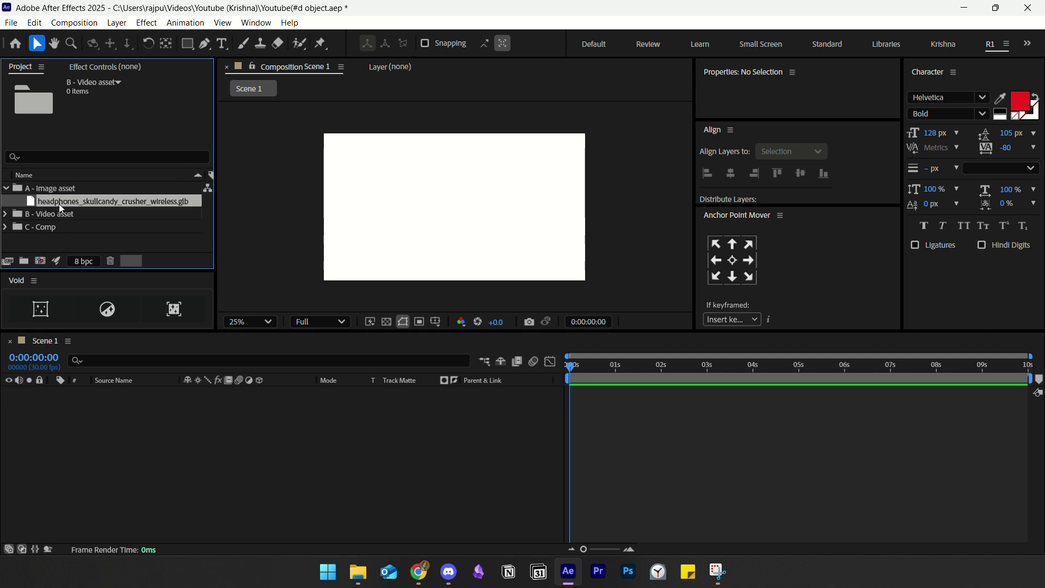
left_click_drag(82, 201, 145, 408)
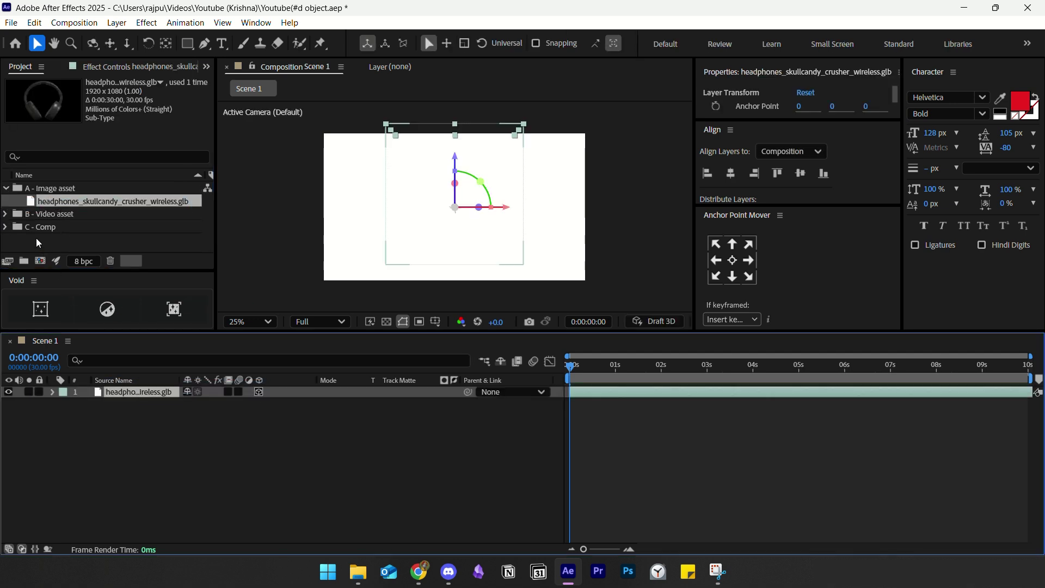
left_click(128, 393)
key("Delete")
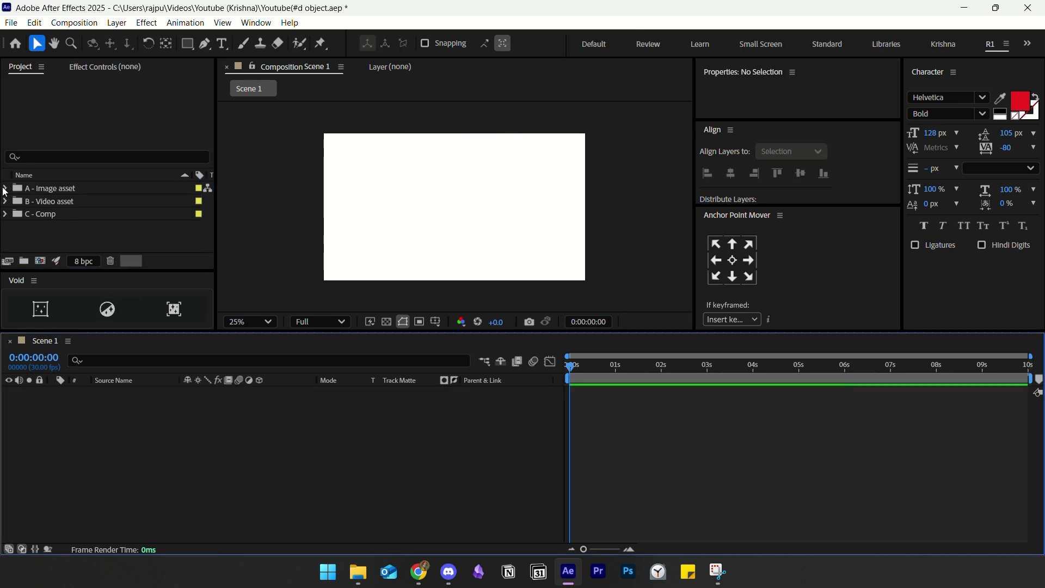
left_click(6, 188)
left_click(57, 201)
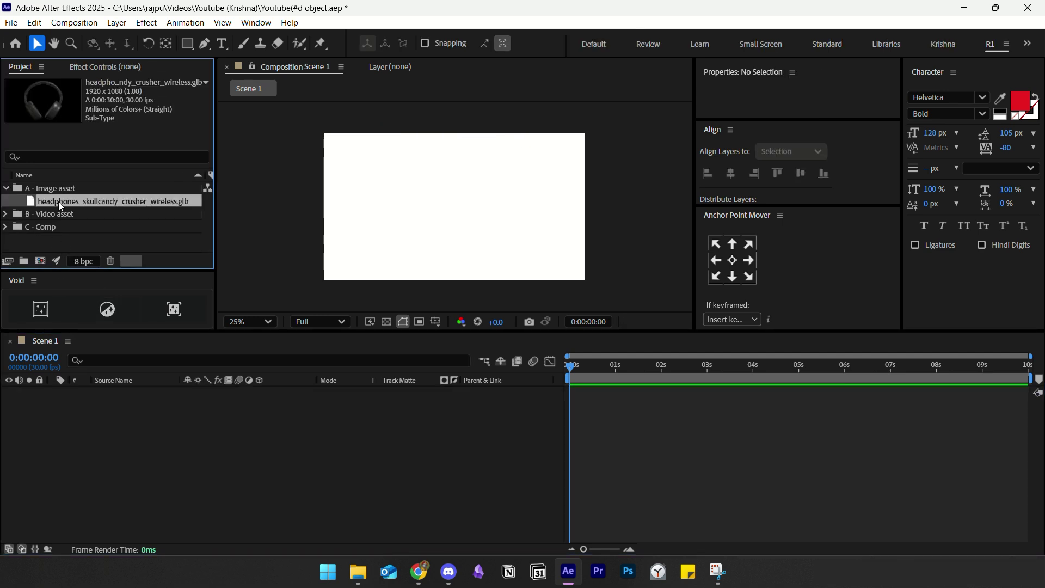
left_click_drag(70, 197, 201, 420)
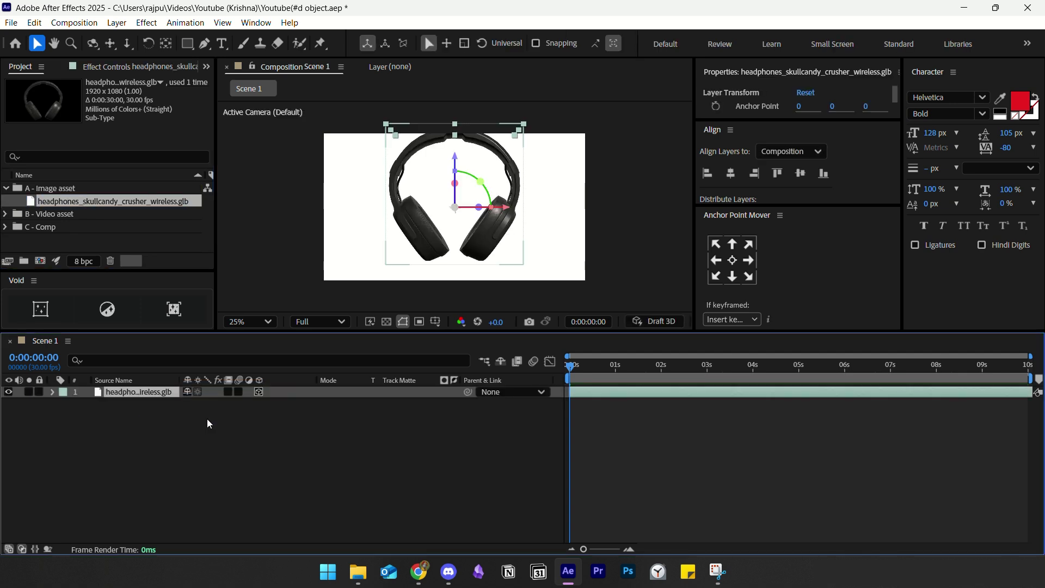
- Delete the headphones layer from Scene 1 and its GLB file from the A - Image asset folder
key("Delete")
left_click(63, 201)
key("Delete")
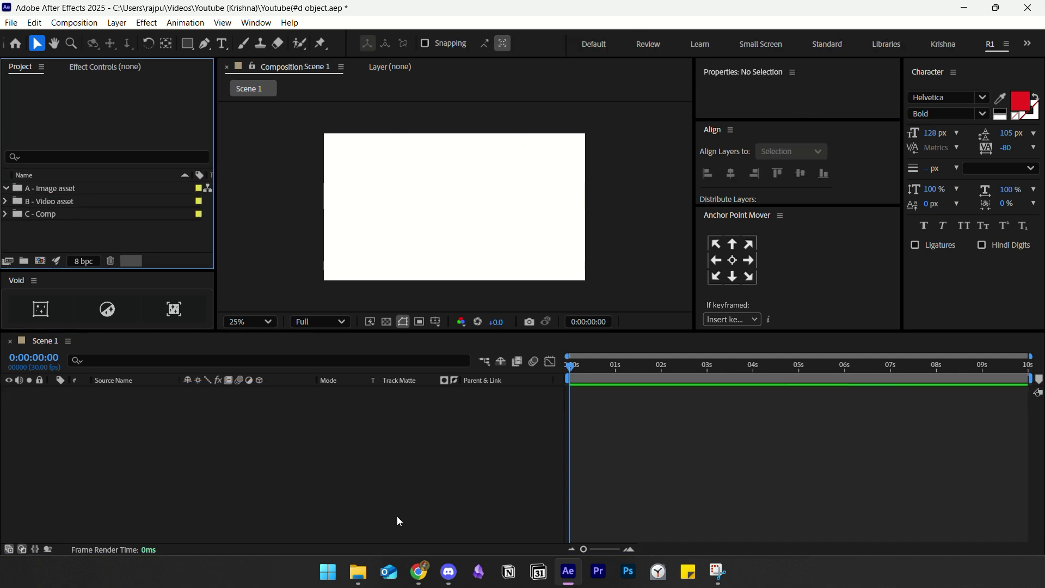
- Add the downloaded headphones GLB from Chrome's recent downloads to the Scene 1 timeline, scaling the model to comp size
mouse_move(418, 571)
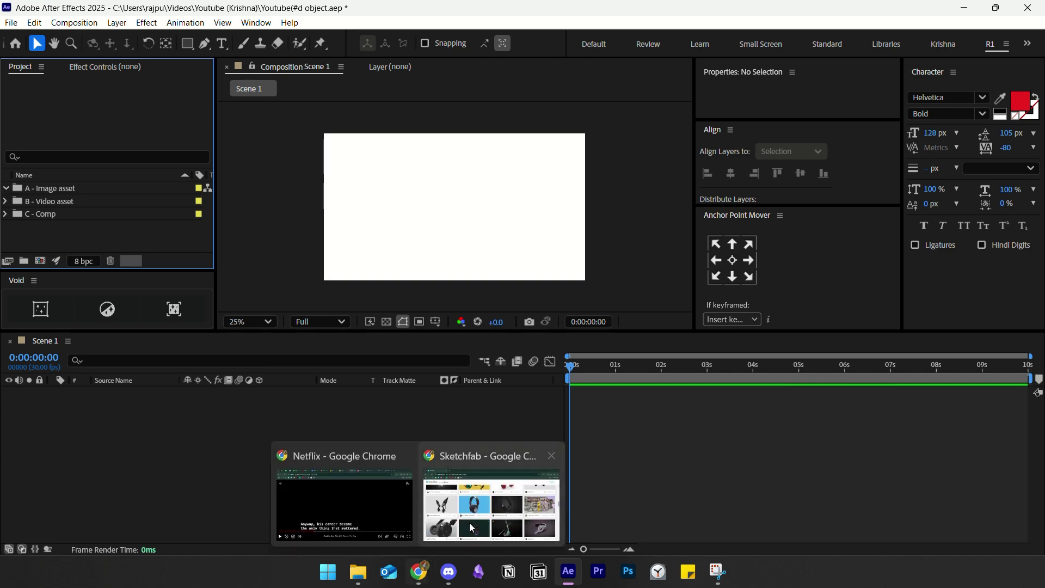
left_click(471, 528)
left_click(980, 43)
mouse_move(882, 114)
left_mouse_down()
mouse_move(747, 274)
mouse_move(665, 541)
mouse_move(566, 569)
mouse_move(562, 552)
mouse_move(80, 234)
mouse_move(187, 415)
mouse_move(250, 413)
left_mouse_up()
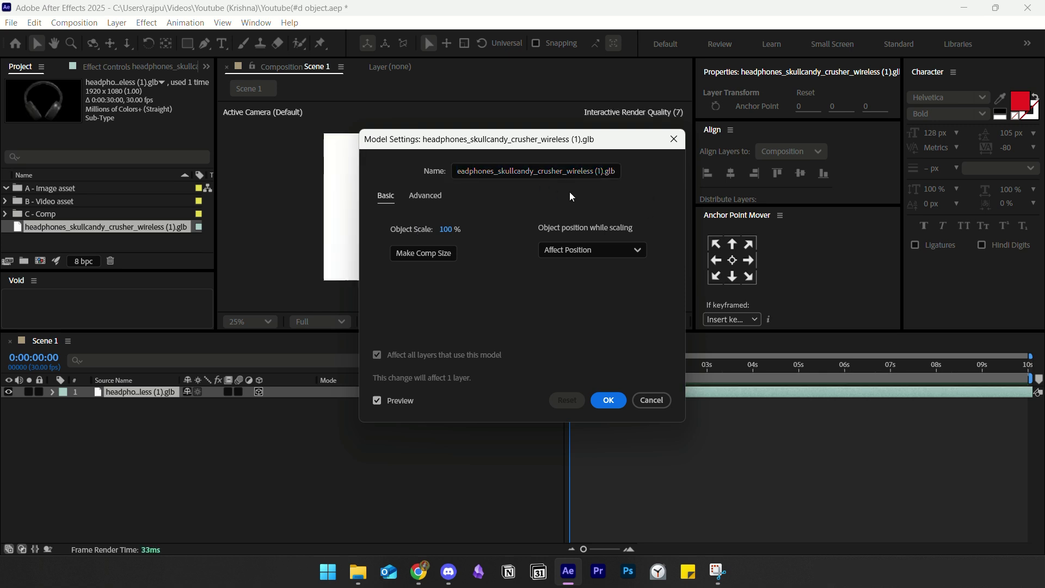
left_click(429, 256)
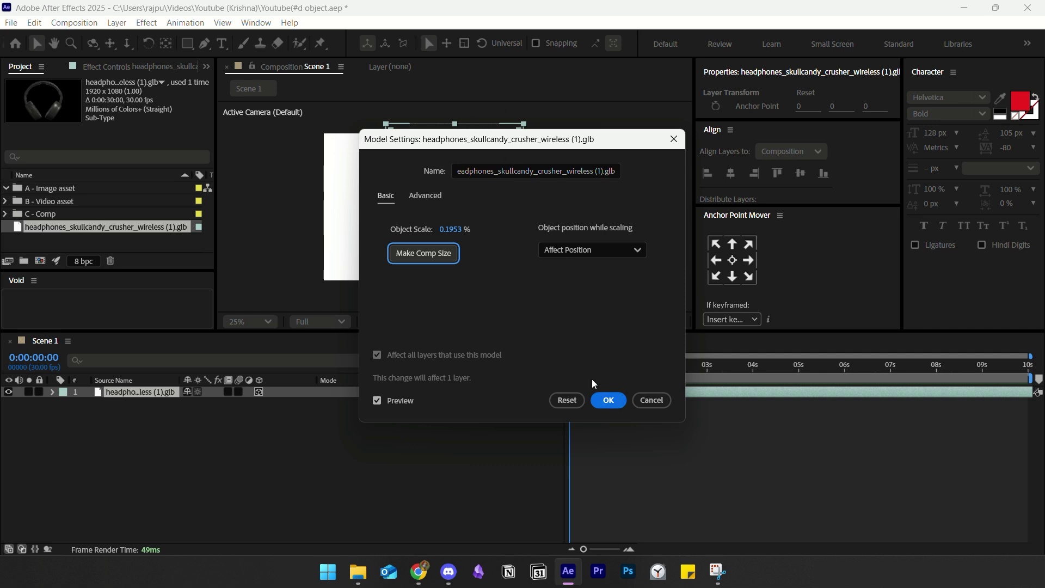
left_click(608, 400)
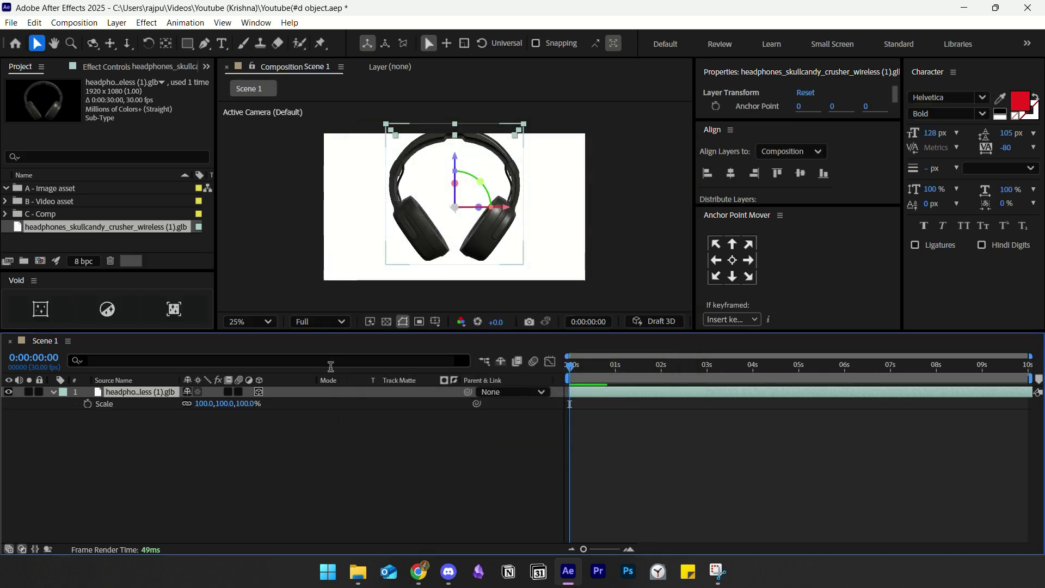
- Try scales of 50% and 70% on the headphones layer, and set it to 60%
left_click(204, 403)
type("50")
left_click(200, 420)
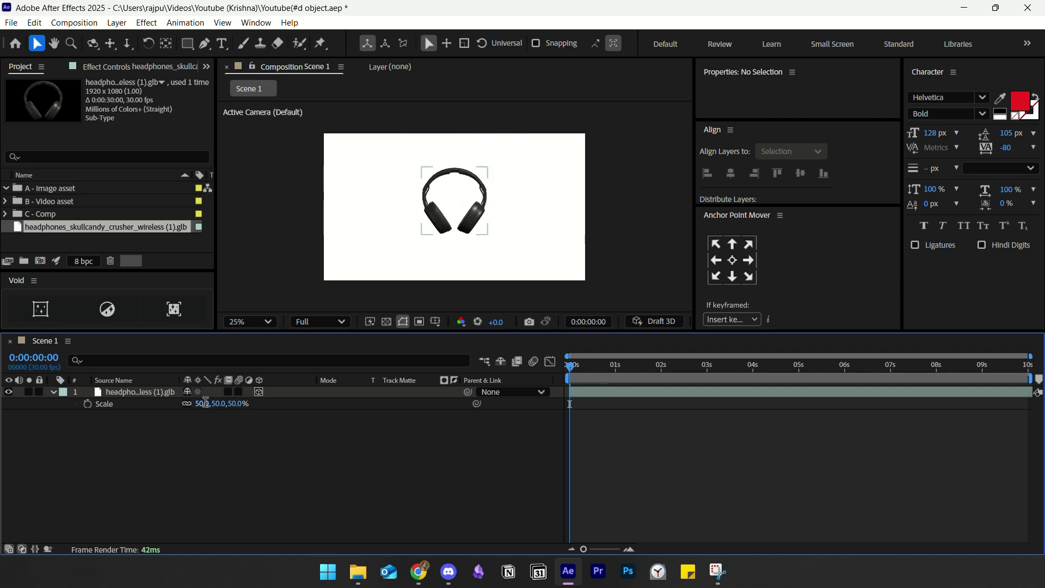
left_click(205, 403)
type("70")
key("Return")
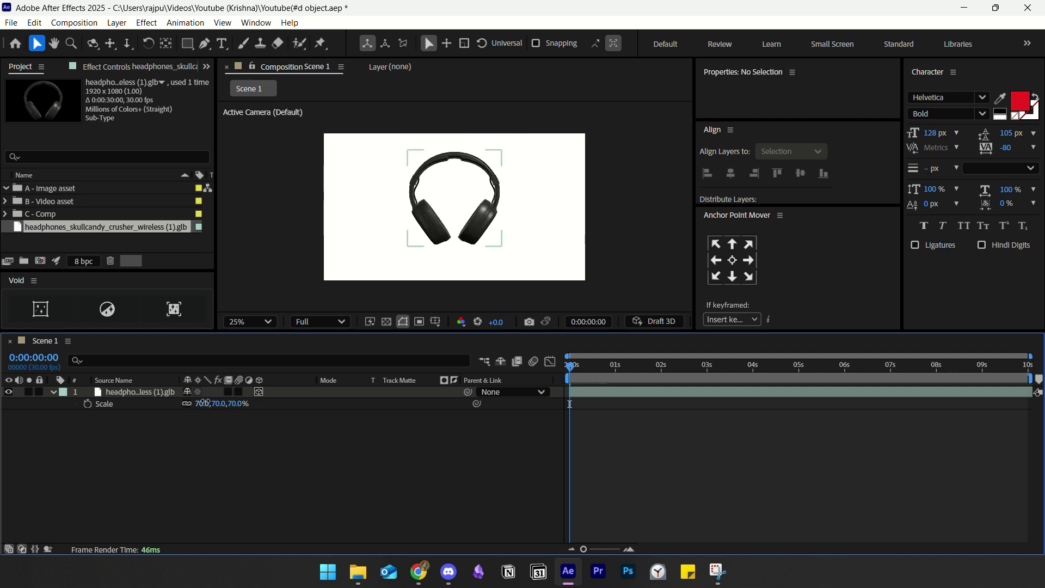
left_click(205, 403)
key("Return")
left_click(155, 394)
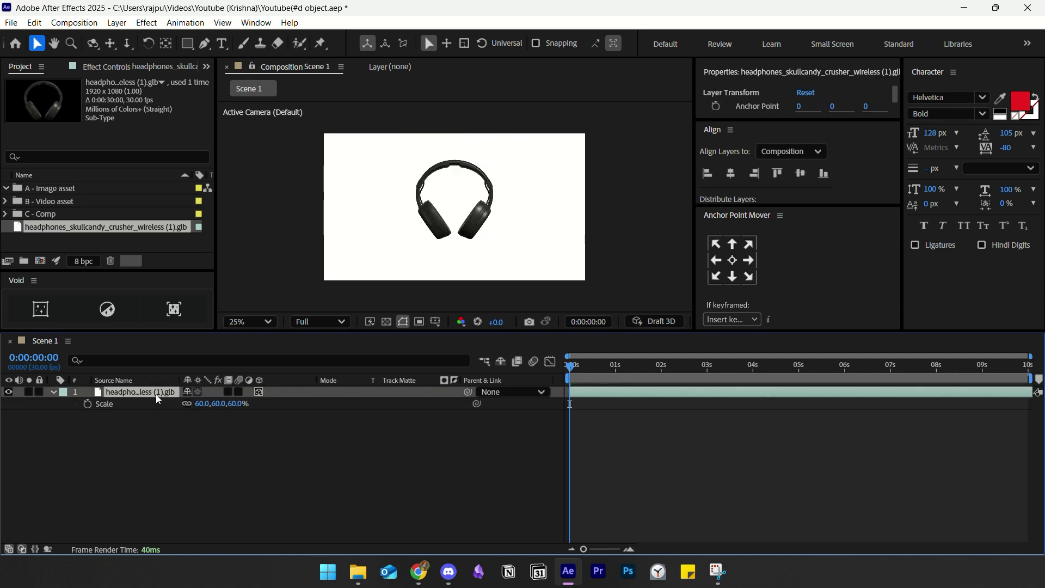
left_click(52, 391)
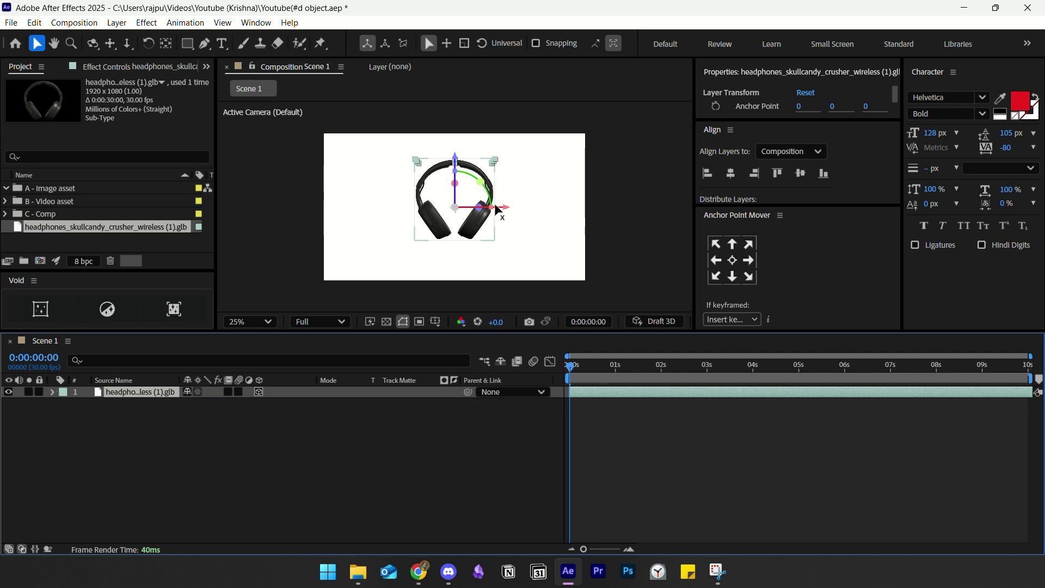
- Rotate the headphones model in 3D so it sits at a slight angle, and inspect it up close
left_click(469, 206)
mouse_move(478, 206)
left_mouse_down()
mouse_move(488, 207)
mouse_move(457, 215)
mouse_move(437, 178)
mouse_move(471, 188)
left_mouse_up()
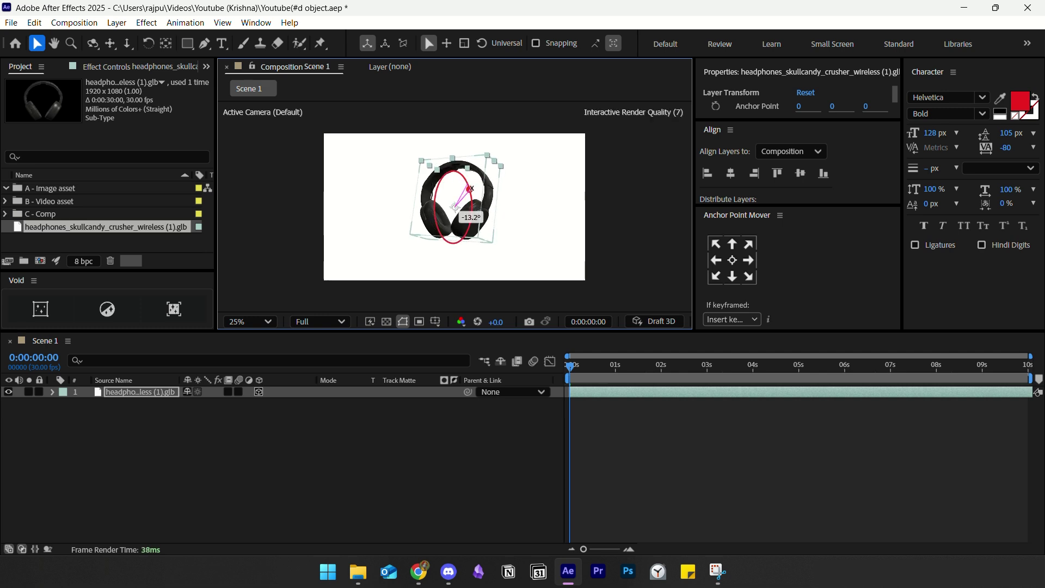
left_click_drag(471, 188, 498, 211)
left_click(578, 400)
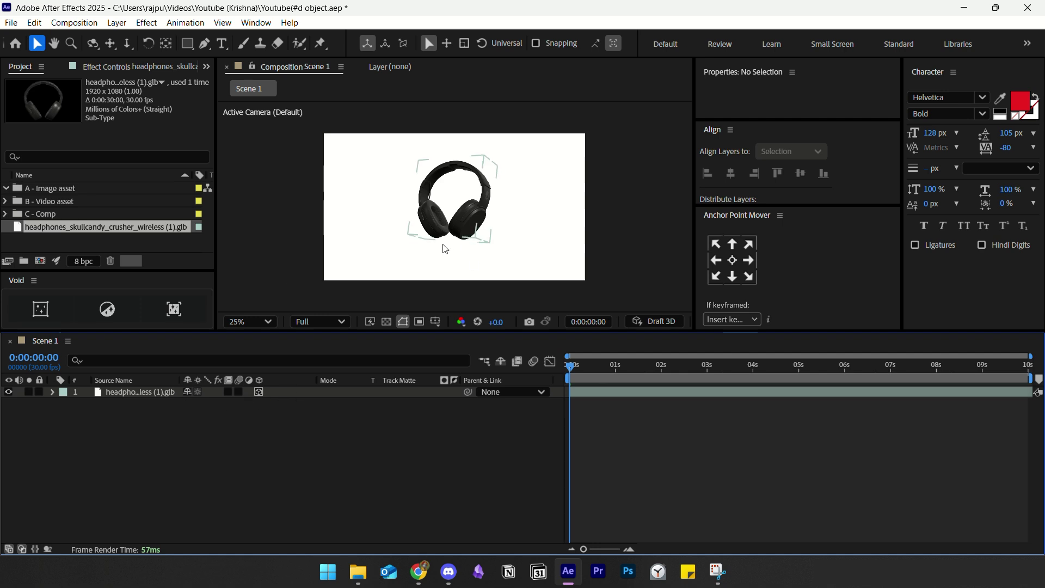
scroll(474, 214, "up", 2)
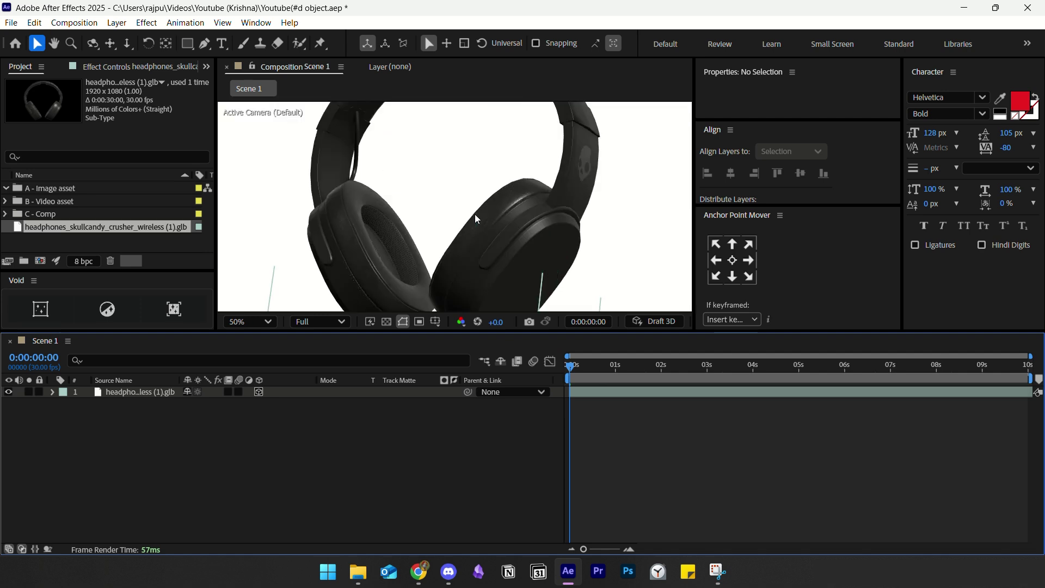
scroll(475, 212, "down", 2)
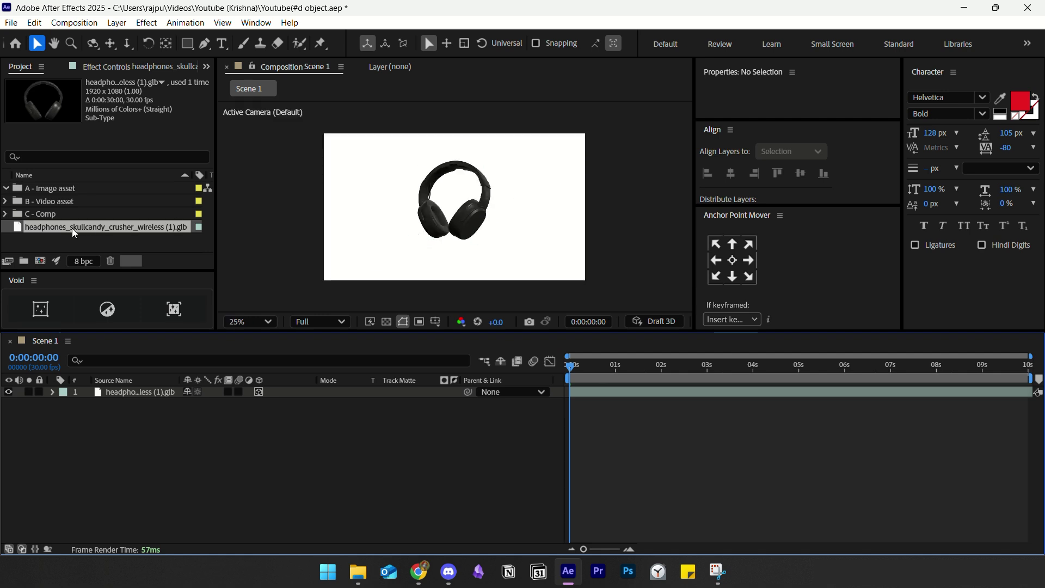
- Move the imported headphones GLB file into the A - Image asset folder and collapse the folder
left_click_drag(73, 230, 64, 190)
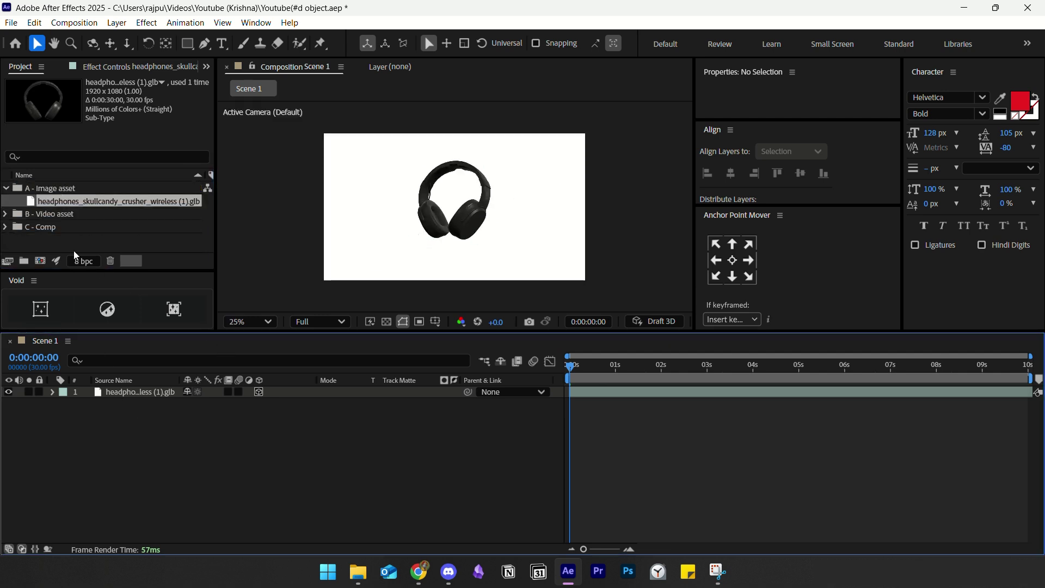
left_click(31, 231)
left_click(5, 187)
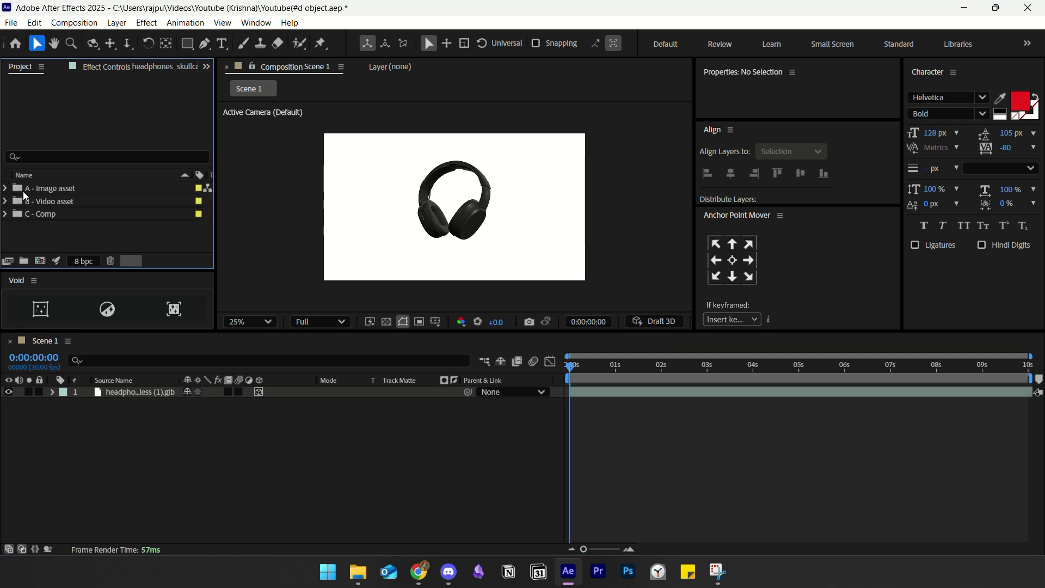
- Add a text layer reading "how to do sound design" on the canvas to the left of the headphones
left_click(220, 45)
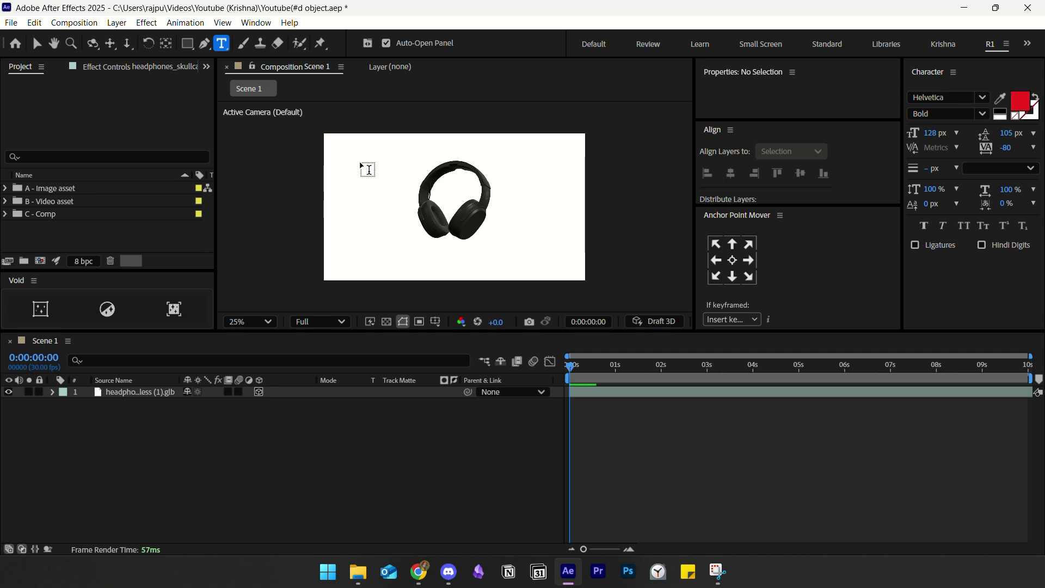
left_click(374, 188)
type("hwo to")
key("BackSpace")
key("BackSpace")
key("BackSpace")
key("BackSpace")
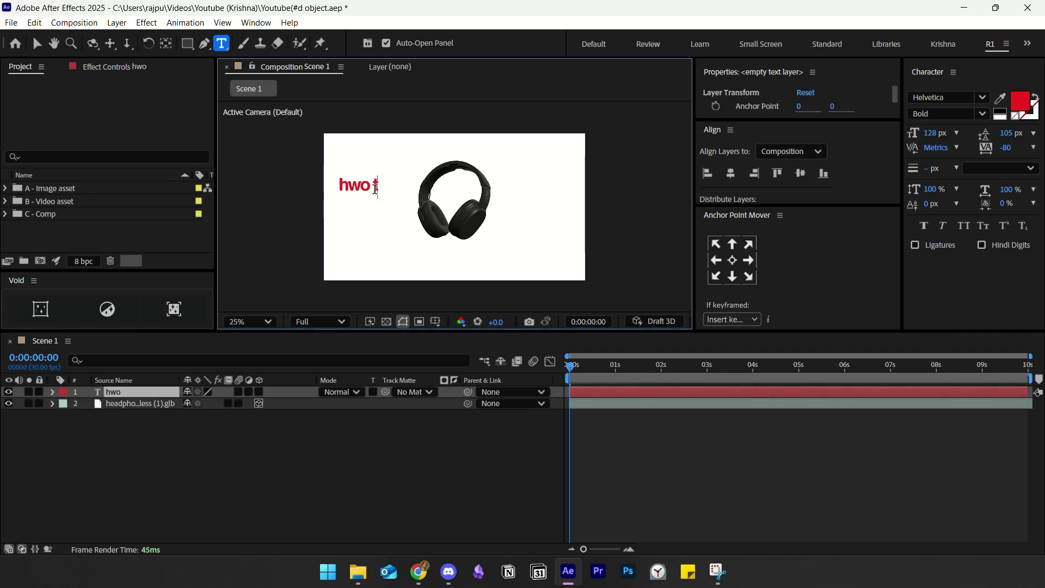
key("BackSpace")
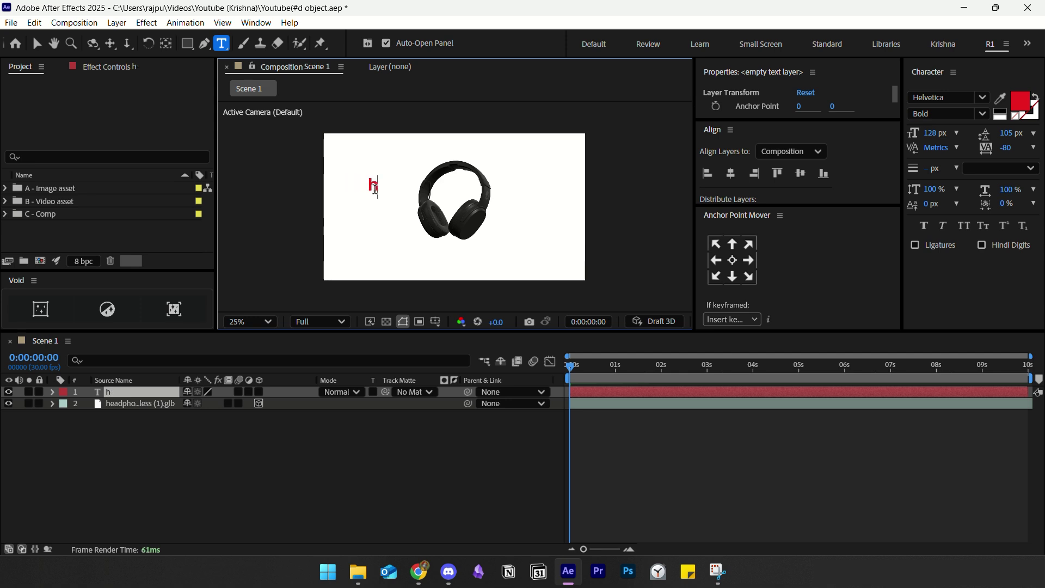
type("ow to do sound design")
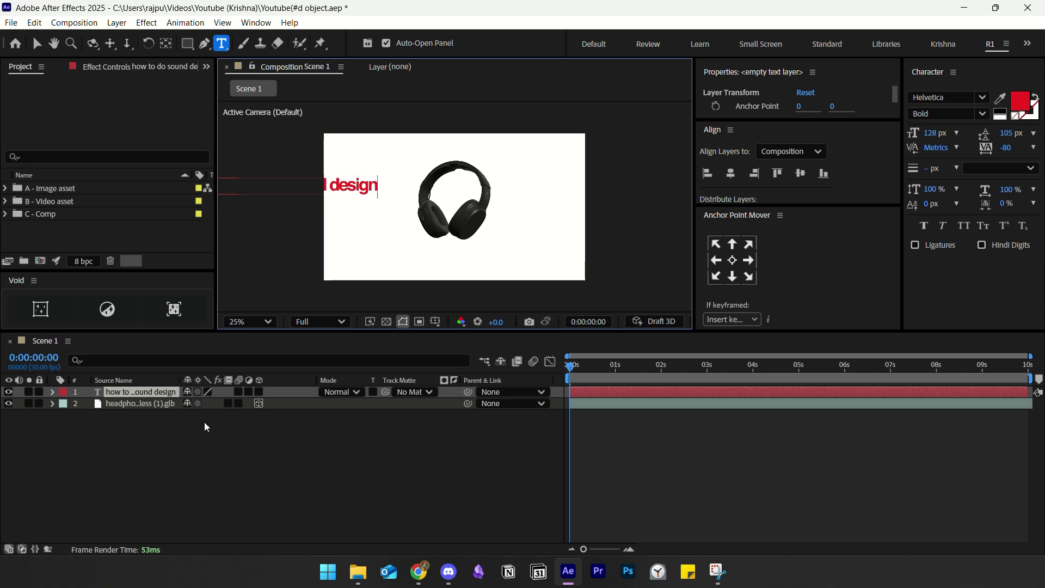
- Shorten the red text layer's wording to "how to do"
key("BackSpace")
key("BackSpace")
key("BackSpace")
key("BackSpace")
key("BackSpace")
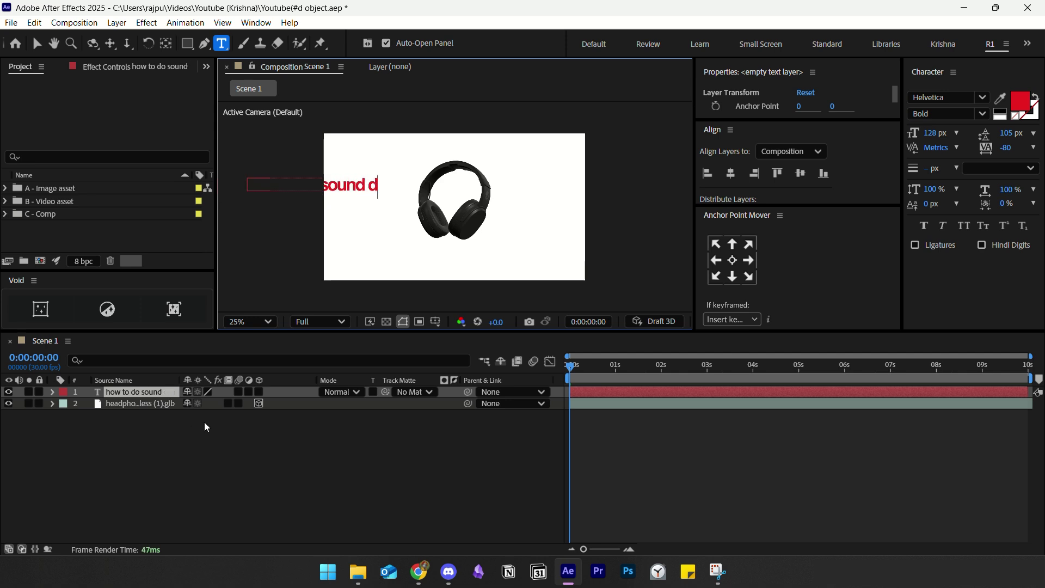
key("BackSpace")
key("BackSpace")
key("BackSpace")
key("BackSpace")
key("BackSpace")
key("BackSpace")
key("BackSpace")
key("BackSpace")
key("BackSpace")
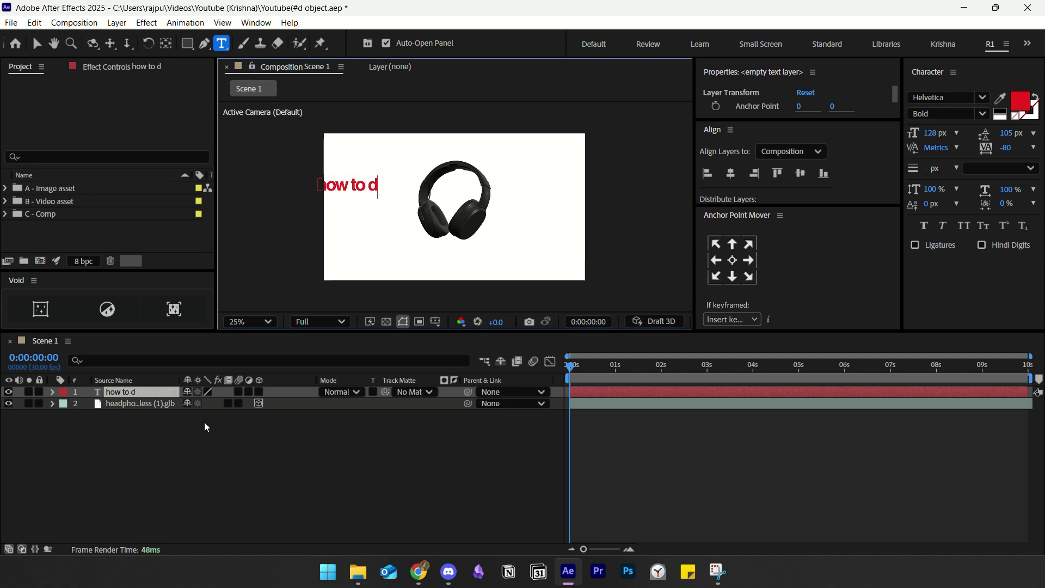
type("o")
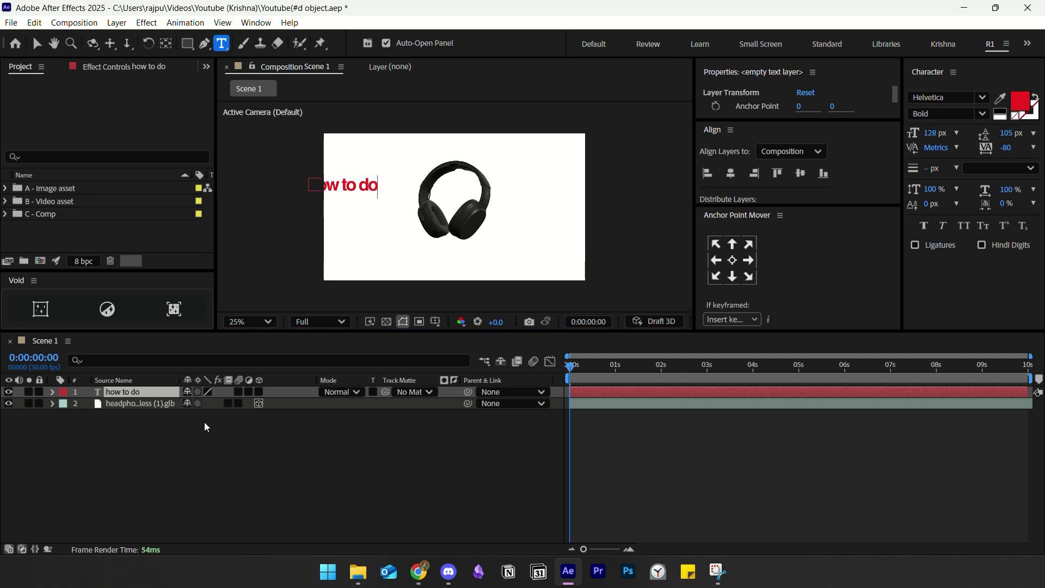
left_click(206, 427)
- Add a second text layer reading "sound design" on the canvas below the "how to do" text
left_click(354, 261)
type("sound design")
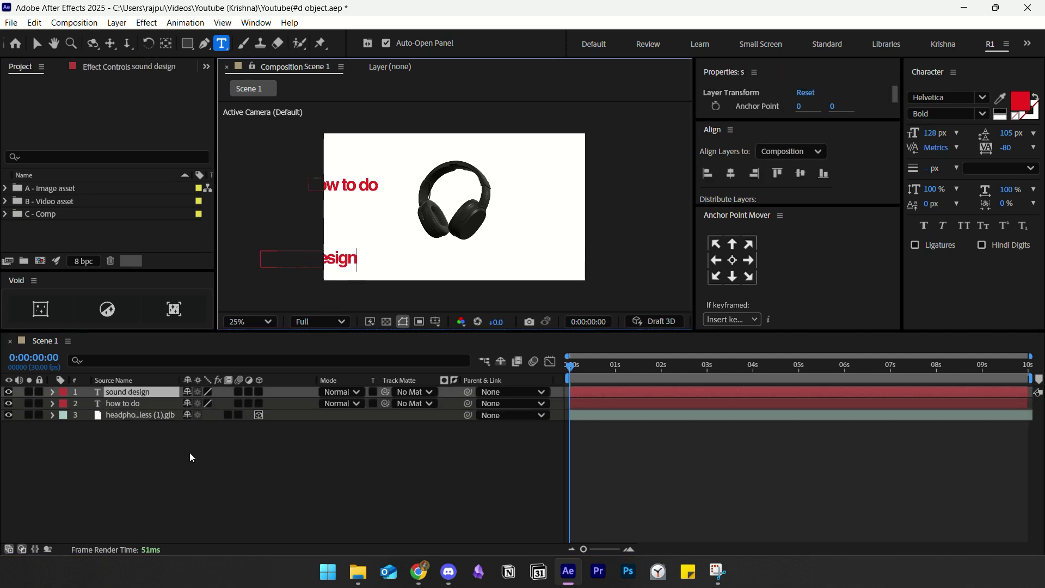
left_click(158, 461)
- Align the horizontal centers of the two text layers and center their anchor points
left_click(146, 403)
left_click(130, 392)
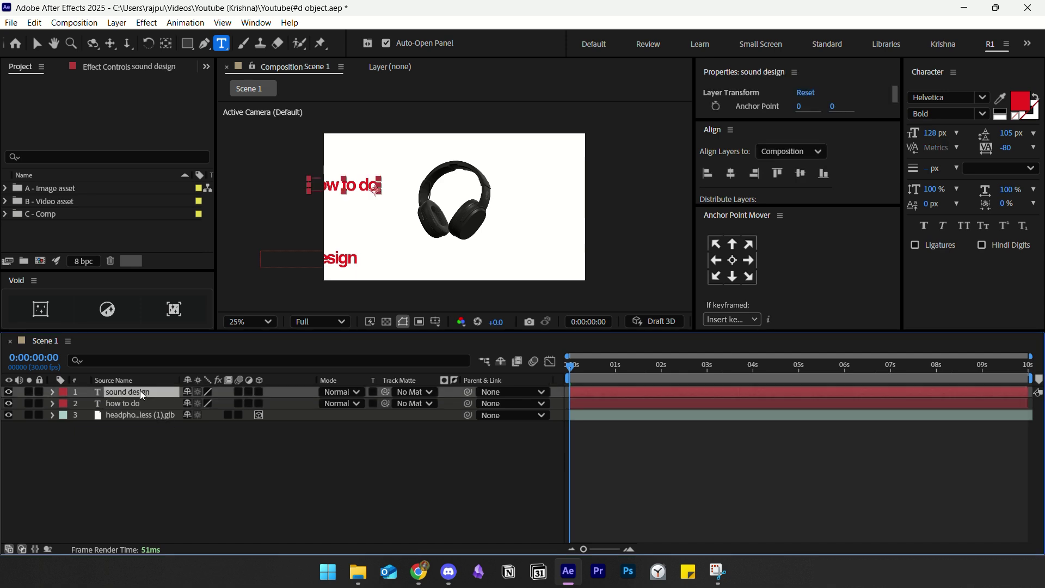
left_click(133, 404, "ctrl")
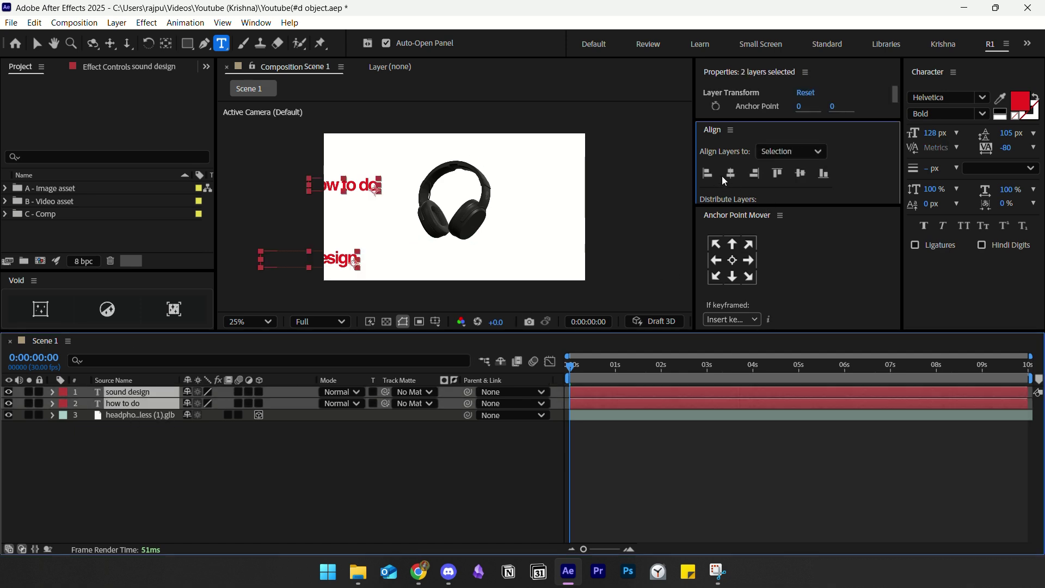
left_click(733, 262)
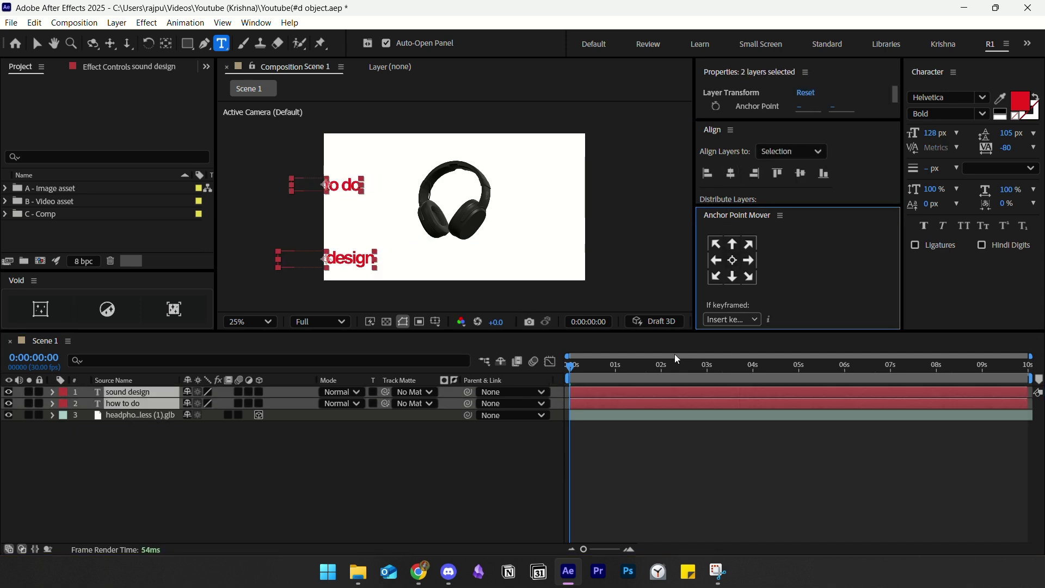
left_click(744, 182)
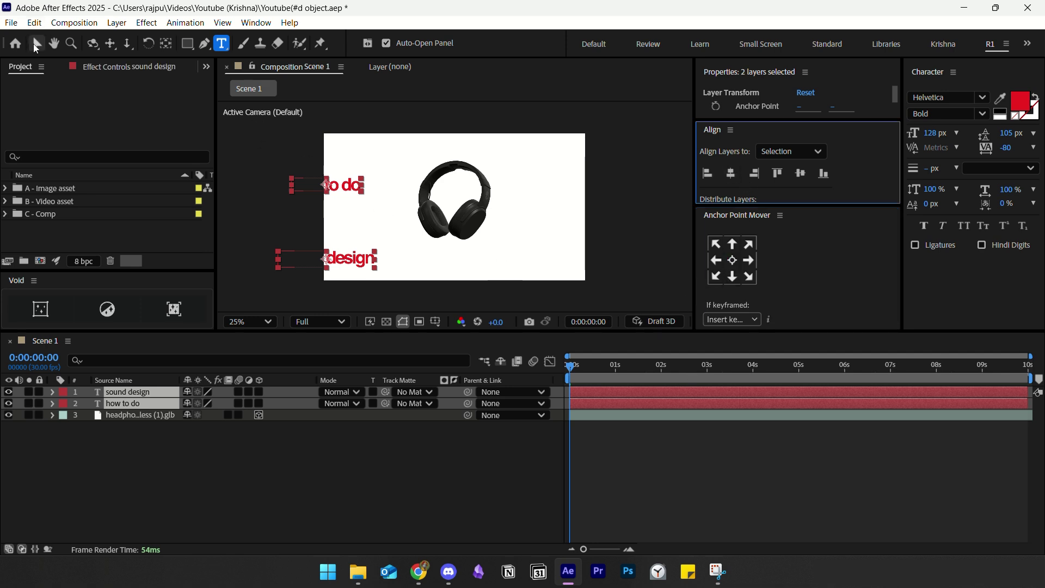
- Move both text layers together across the canvas so they sit fully in frame over the headphones
left_click(36, 43)
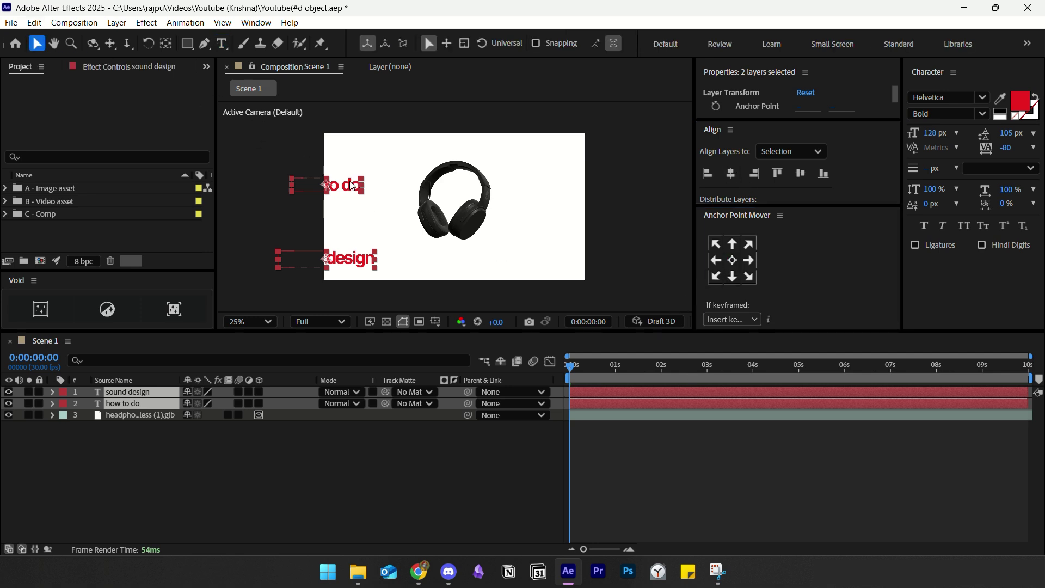
left_click_drag(348, 185, 470, 181)
left_click(604, 422)
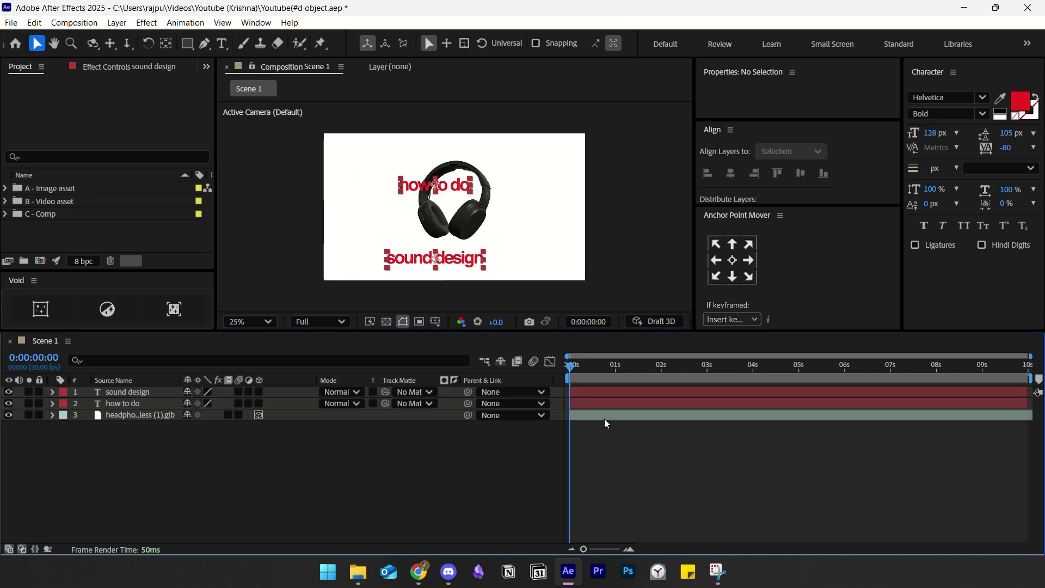
- Change the "sound design" text to the favorite font Flenja and set its tracking to 0
left_click(138, 391)
left_click(982, 98)
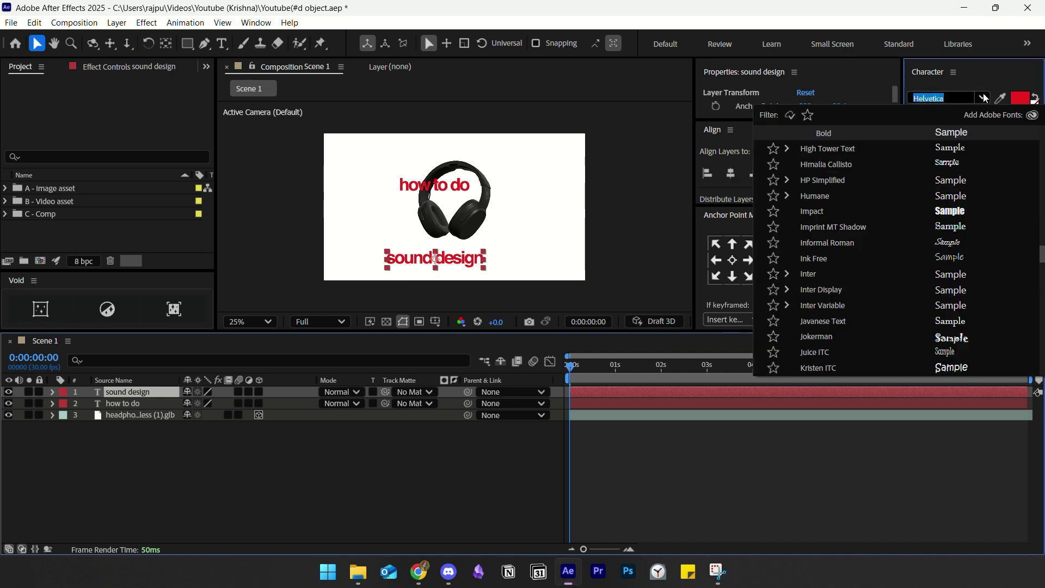
left_click(809, 115)
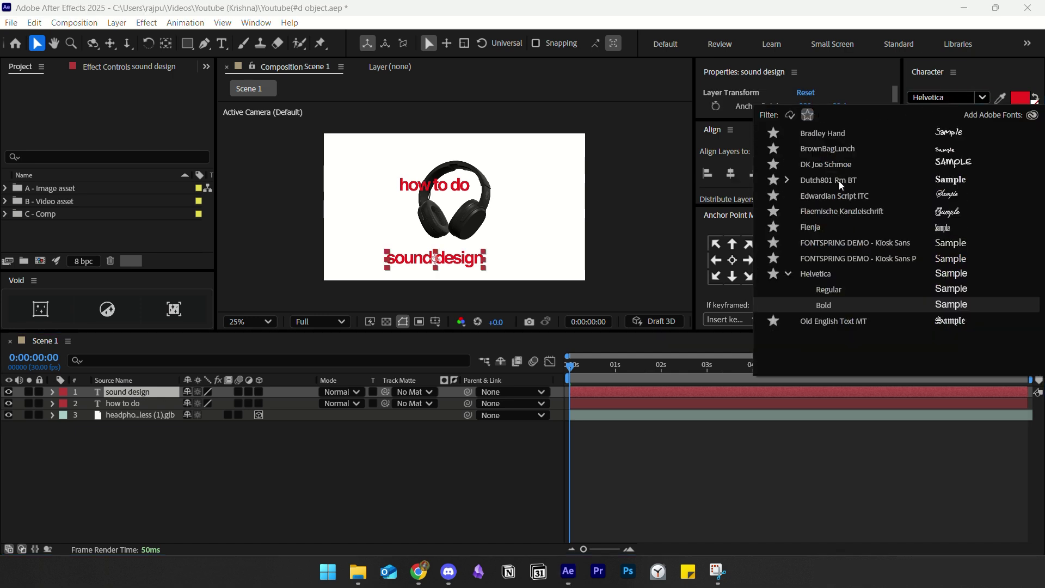
left_click(817, 226)
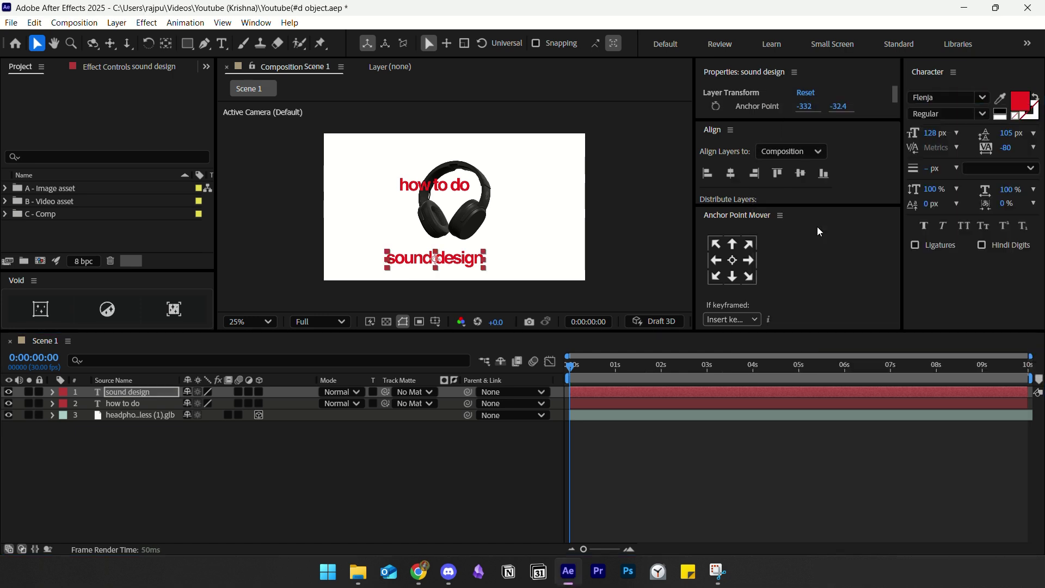
left_click(1005, 148)
type("0")
key("Return")
left_click(691, 513)
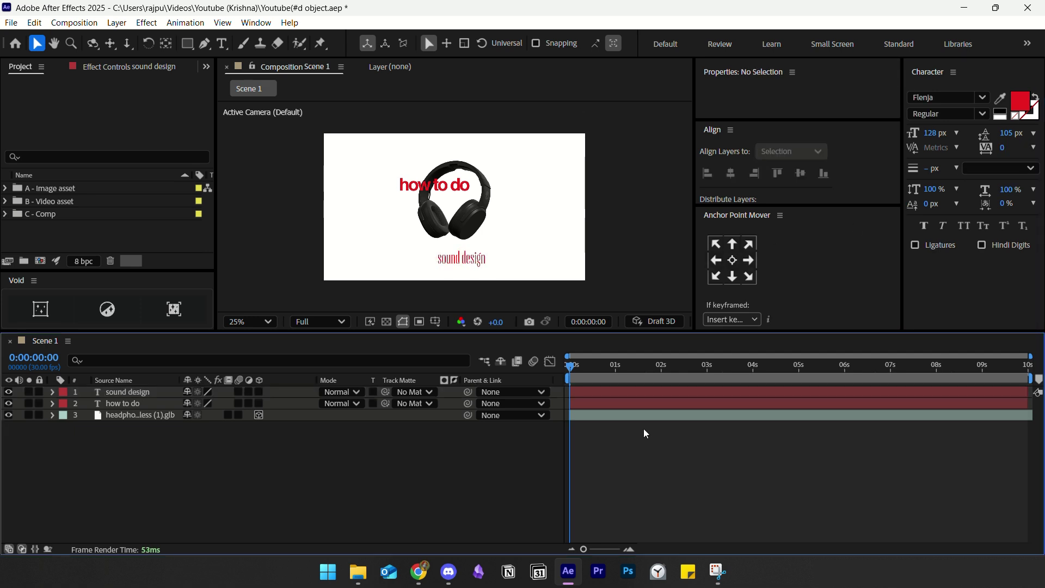
- Center the "sound design" text horizontally in the composition and scale it to 208%
left_click(596, 394)
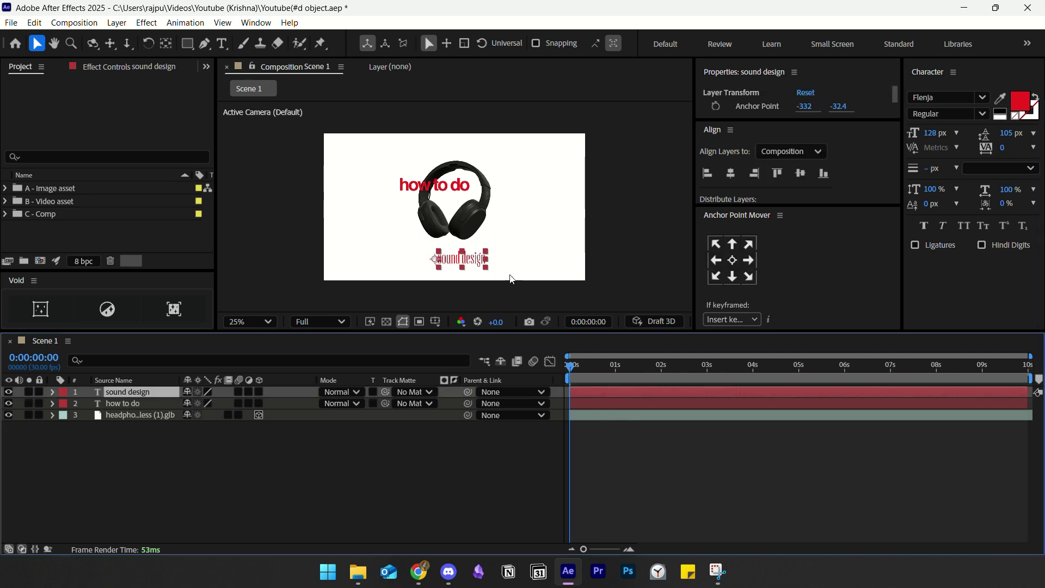
left_click(732, 172)
left_click(732, 260)
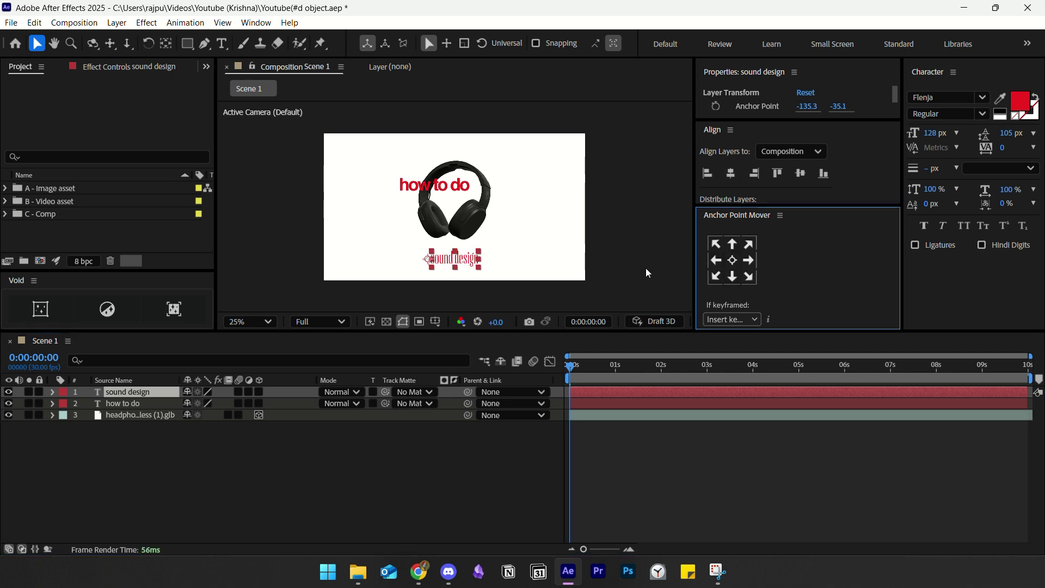
key("s")
left_click_drag(209, 403, 279, 399)
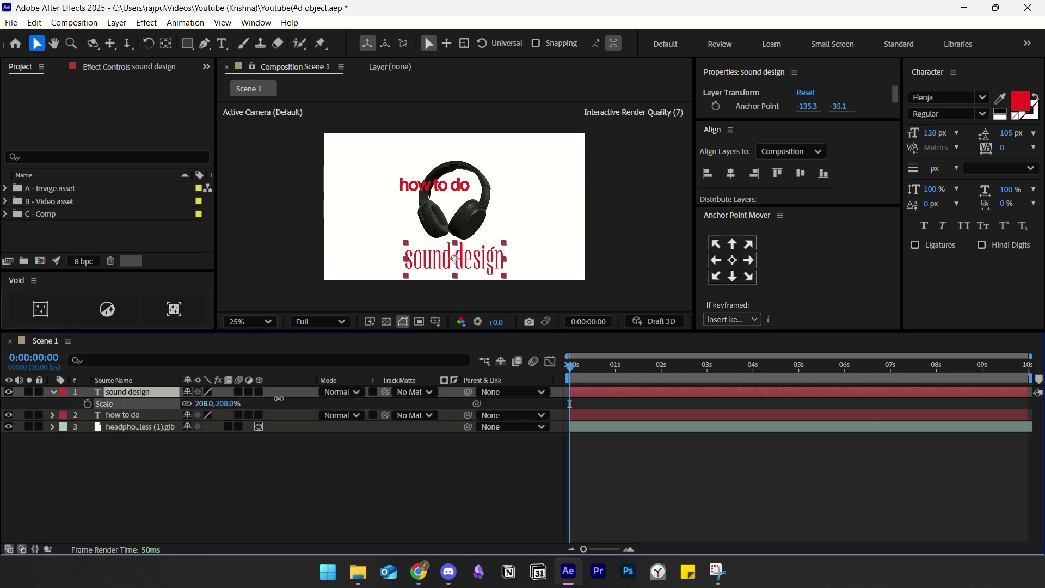
- Place the "sound design" layer beneath the headphones layer and move its text up behind the model
left_click_drag(128, 392, 156, 435)
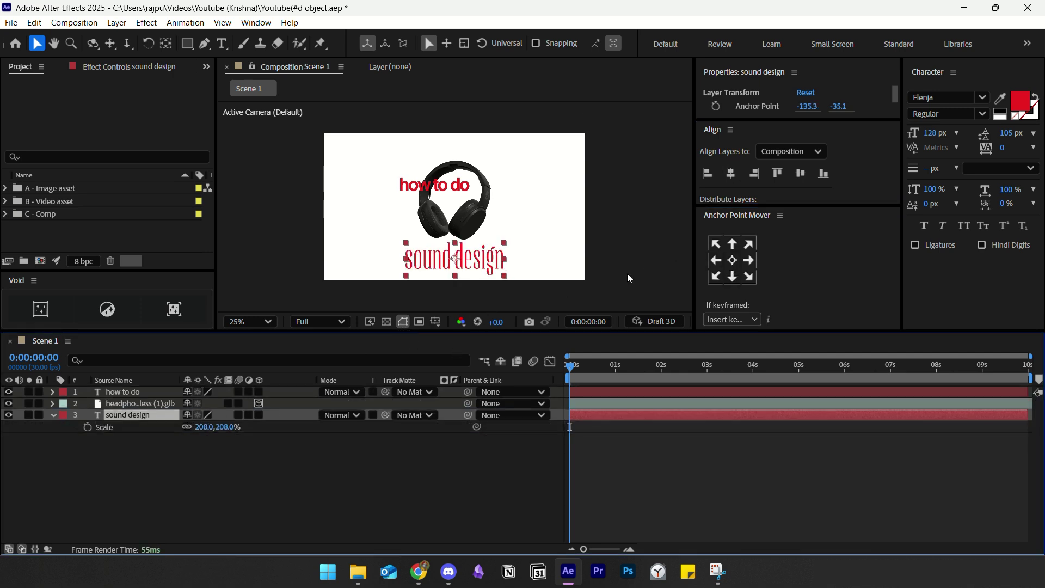
left_click_drag(458, 254, 459, 204)
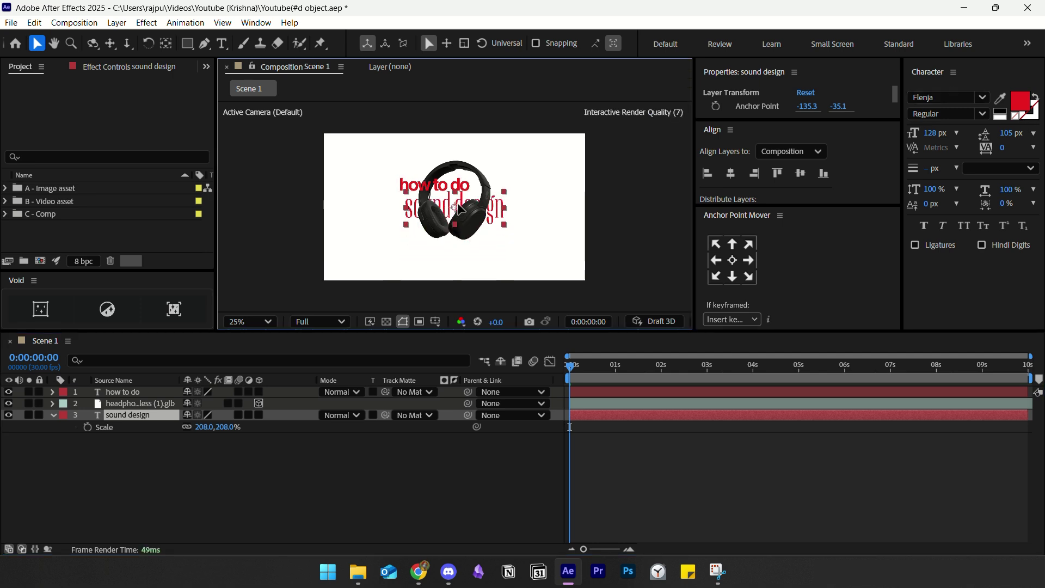
- Lower the headphones model slightly to a Y position of 571 and collapse the layer properties
left_click(133, 401)
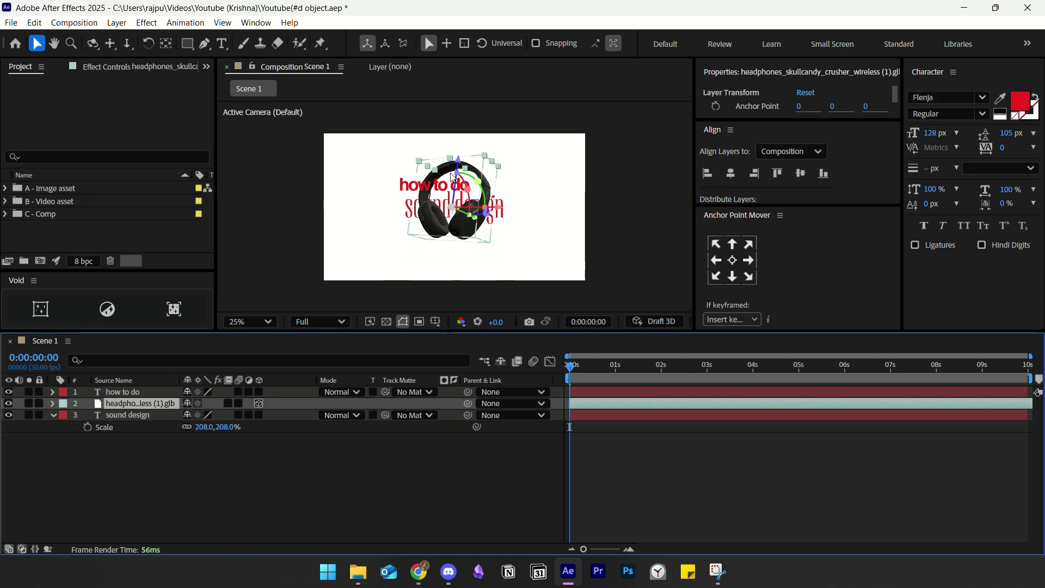
key("p")
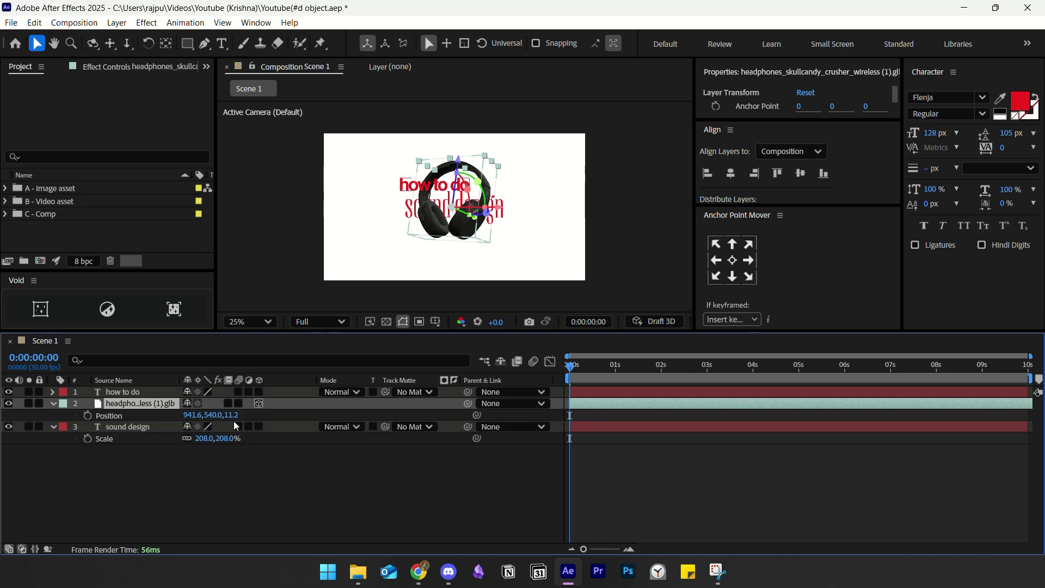
mouse_move(233, 415)
left_mouse_down()
mouse_move(250, 417)
mouse_move(234, 415)
left_mouse_up()
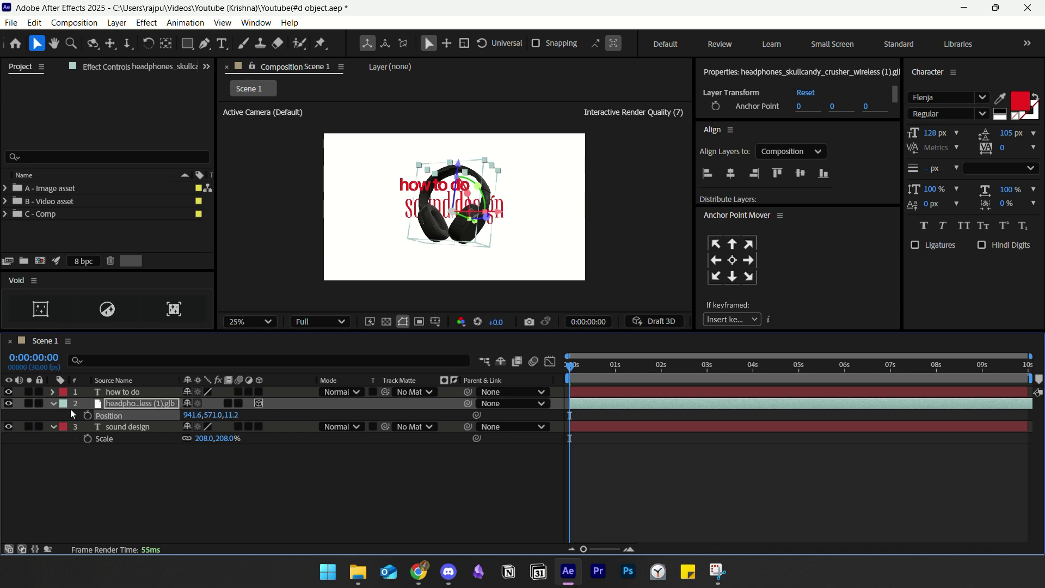
left_click(54, 403)
left_click(54, 415)
- Move the "how to do" layer beneath the other layers and scale the "sound design" text to 250%
left_click_drag(123, 387, 122, 420)
scroll(474, 171, "up", 2)
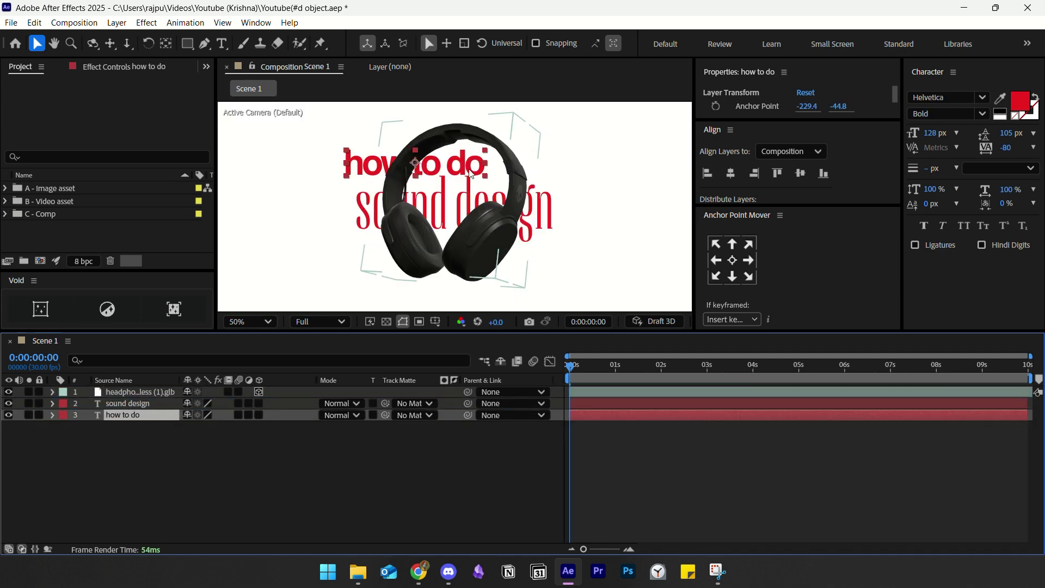
key("s")
left_click(159, 405)
key("s")
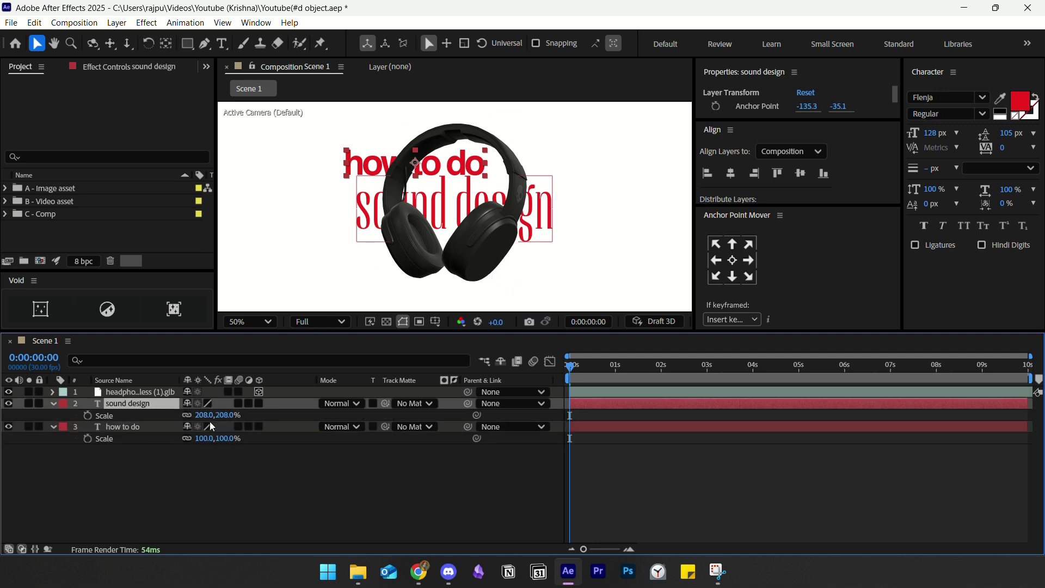
left_click_drag(211, 419, 223, 459)
left_click(224, 458)
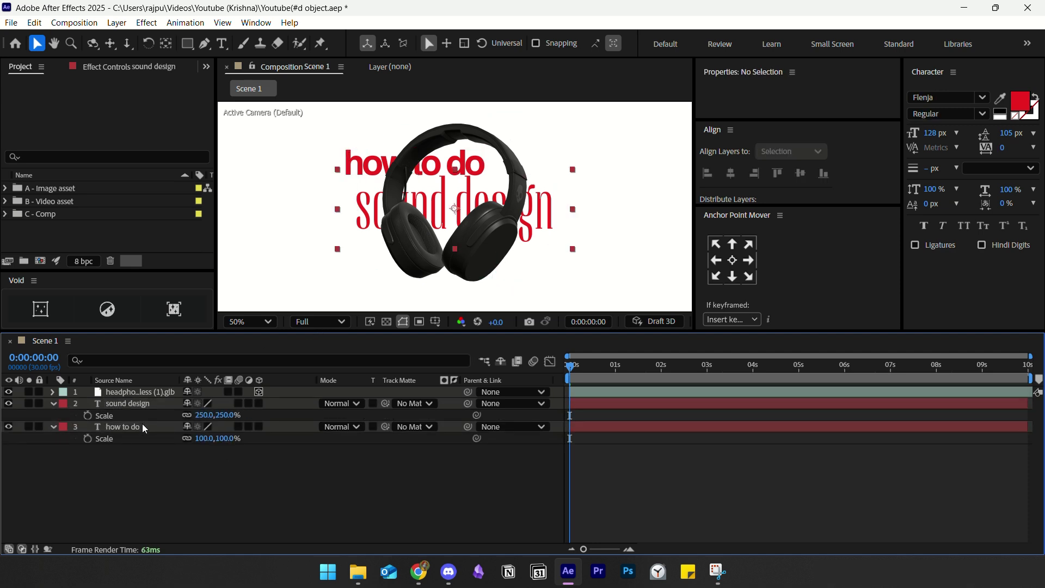
- Try a scale of 350% on the "sound design" text, and set it to 300%
left_click(143, 426)
scroll(434, 265, "down", 2)
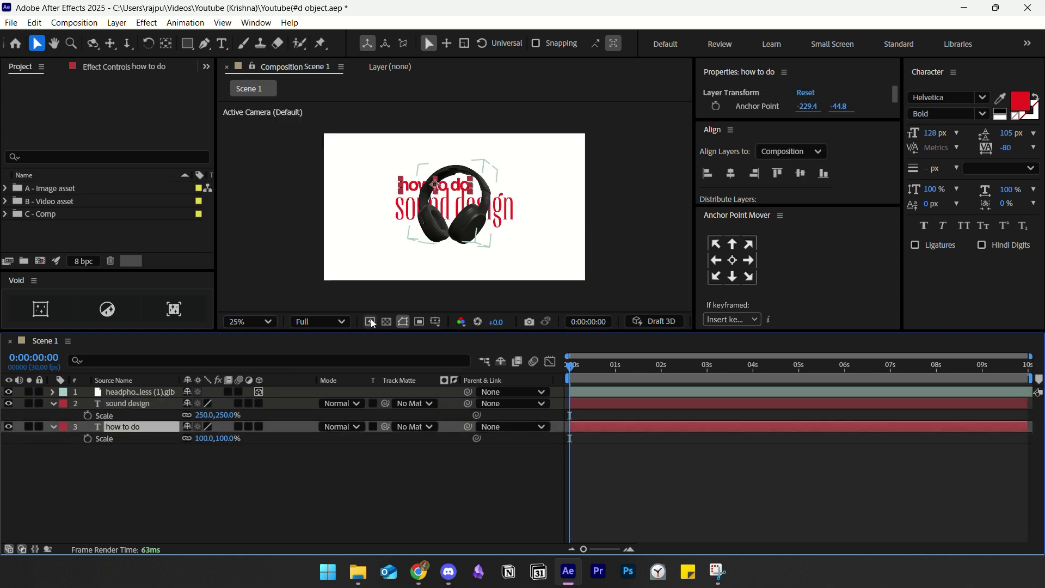
key("s")
left_click_drag(206, 415, 212, 446)
left_click(211, 444)
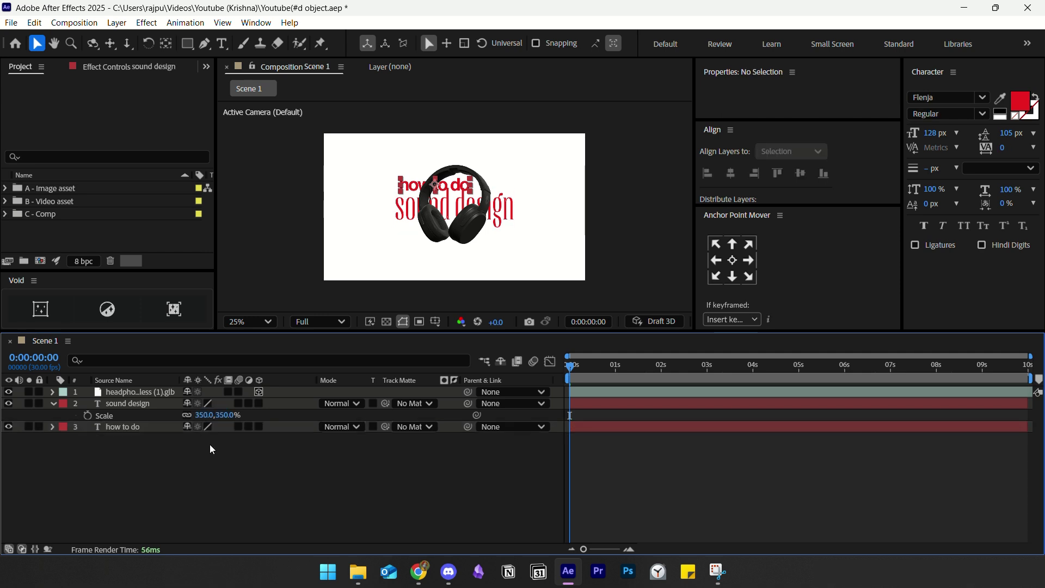
left_click(208, 415)
type("300")
key("Return")
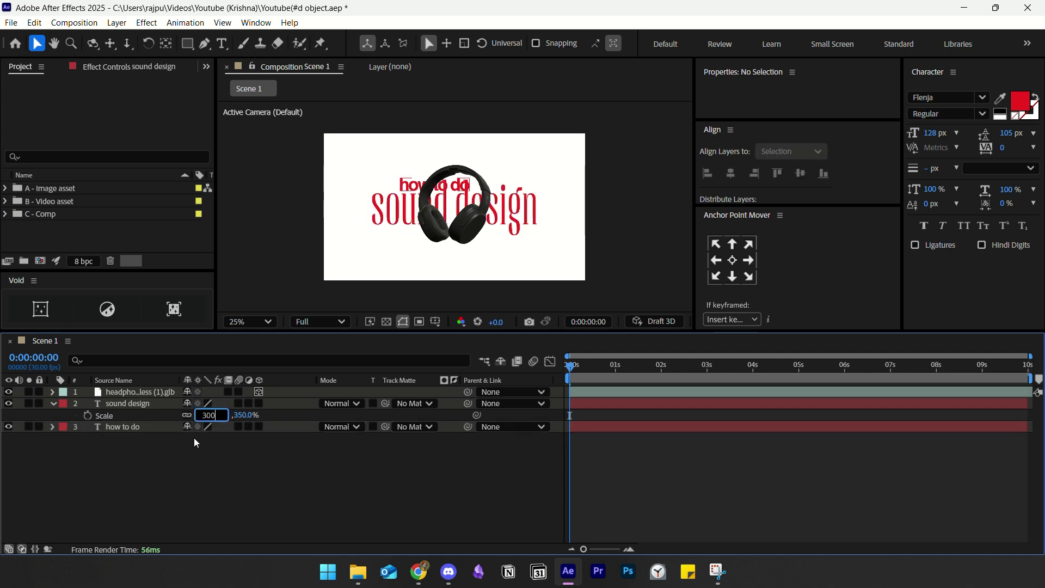
- Scale the "how to do" text to 70%, place it just above the word "sound", and collapse the layer properties
left_click(119, 427)
key("s")
left_click_drag(202, 438, 181, 439)
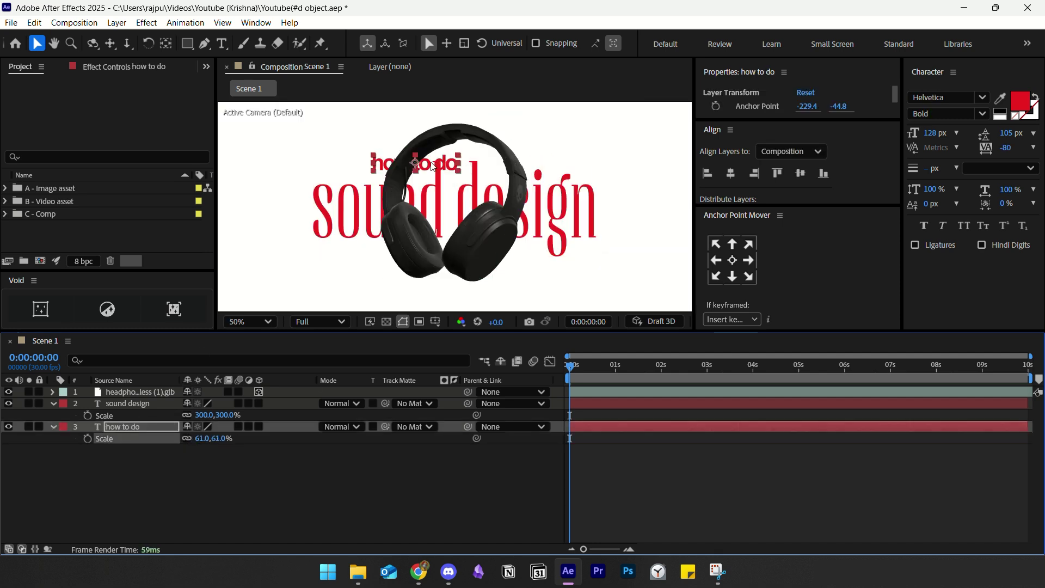
left_click(375, 179)
left_click_drag(375, 178, 369, 173)
left_click(204, 463)
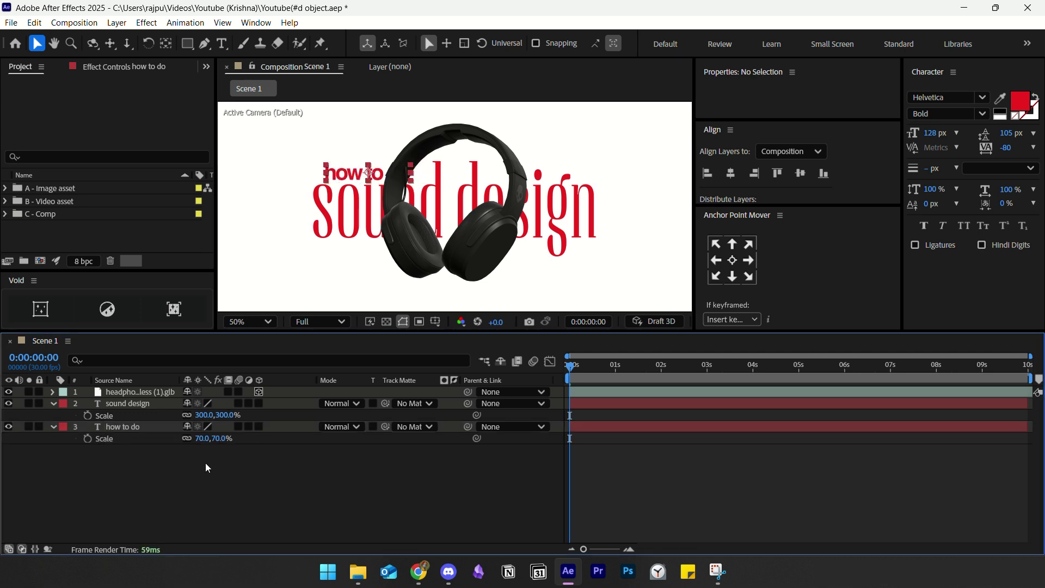
left_click(161, 428)
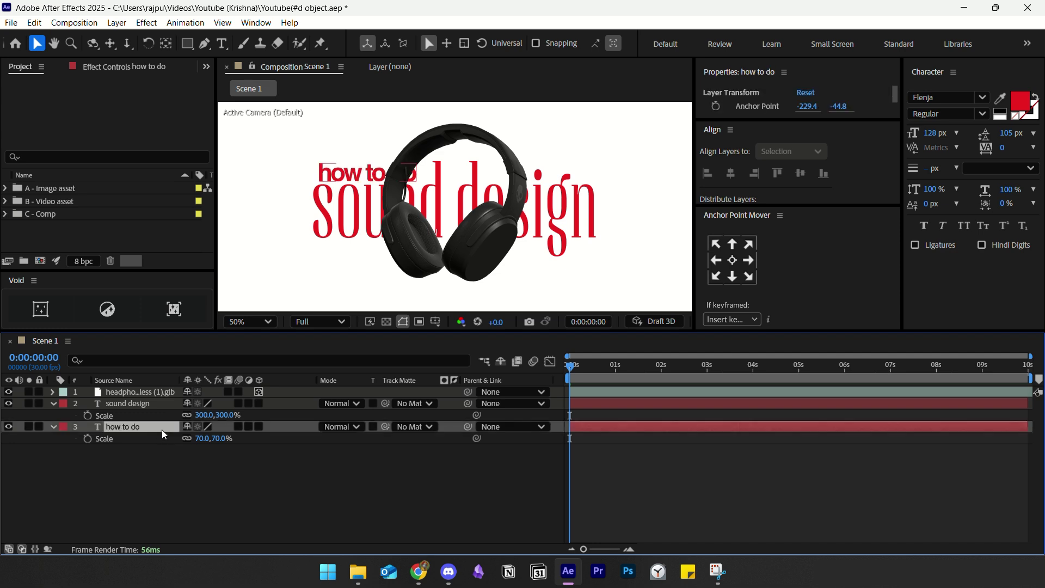
left_click(54, 427)
left_click(54, 403)
left_click(292, 370)
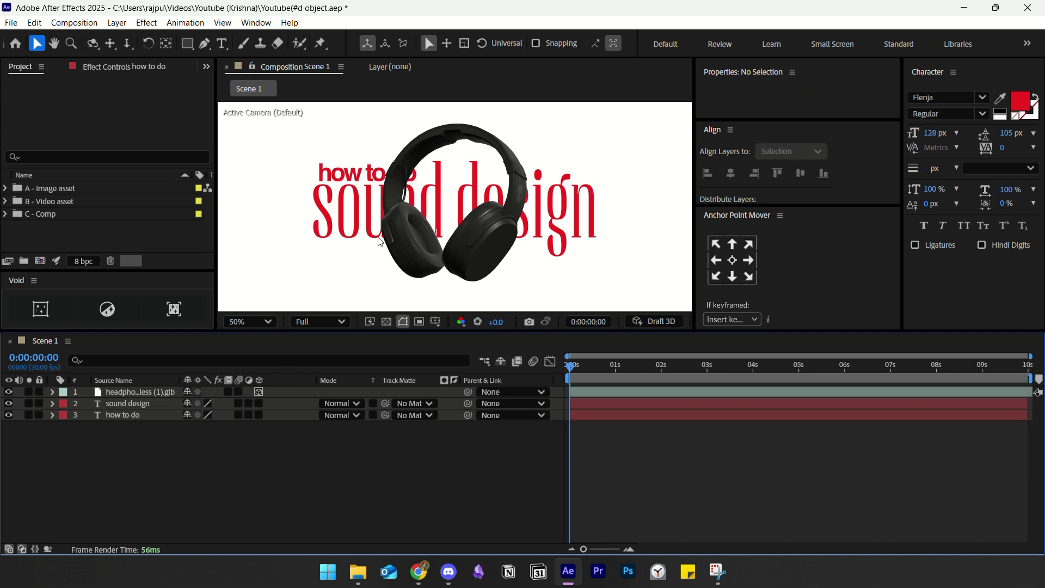
- Duplicate the "sound design" text layer
scroll(380, 242, "down", 2)
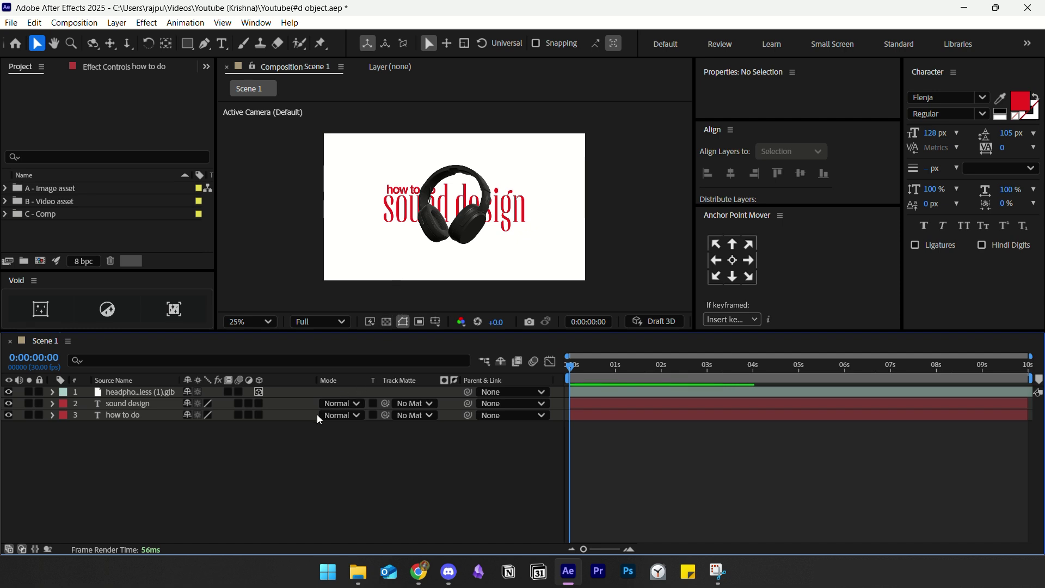
scroll(500, 218, "up", 1)
left_click(130, 403)
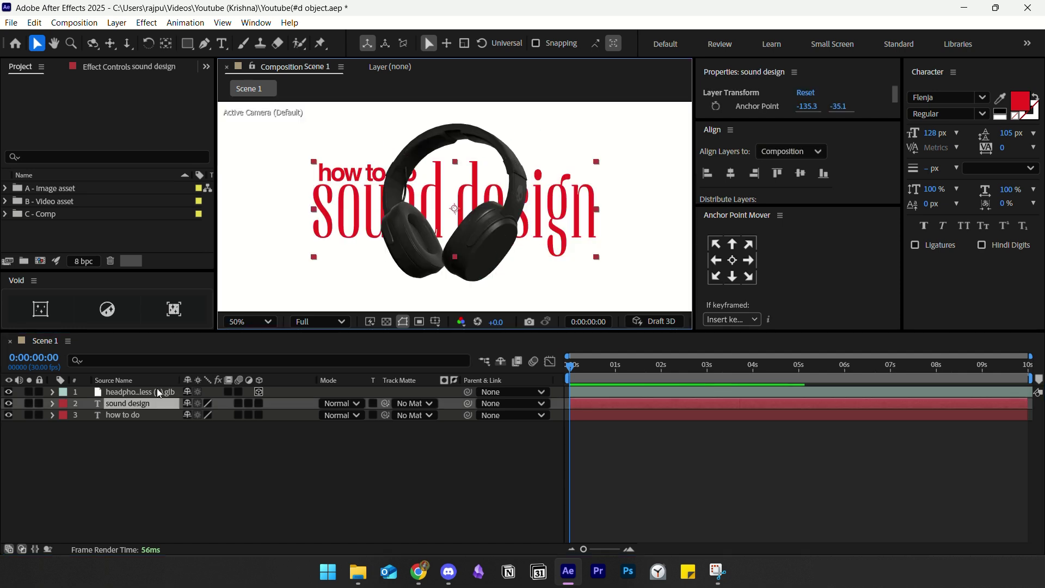
left_click(142, 401)
key("ctrl+d")
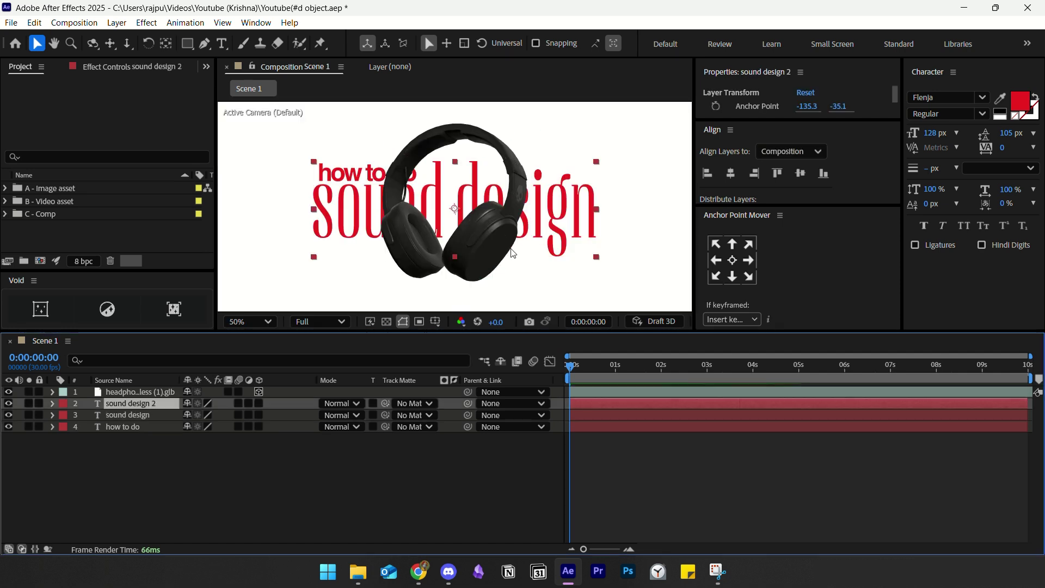
- Move the duplicated "sound design" text below the original and replace its text with "Like a pro"
scroll(512, 253, "down", 1)
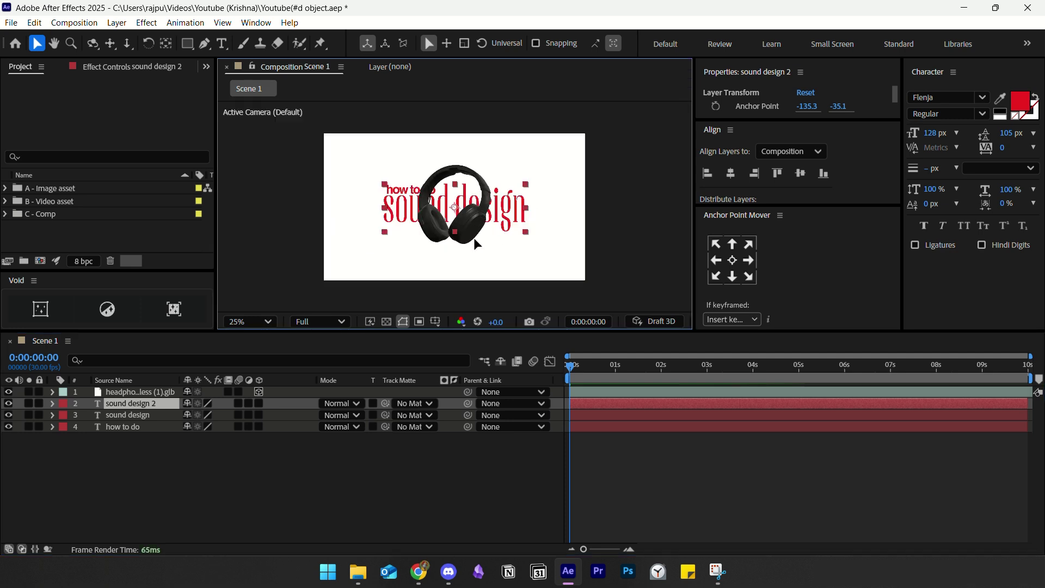
left_click_drag(473, 238, 474, 264)
key("ctrl+t")
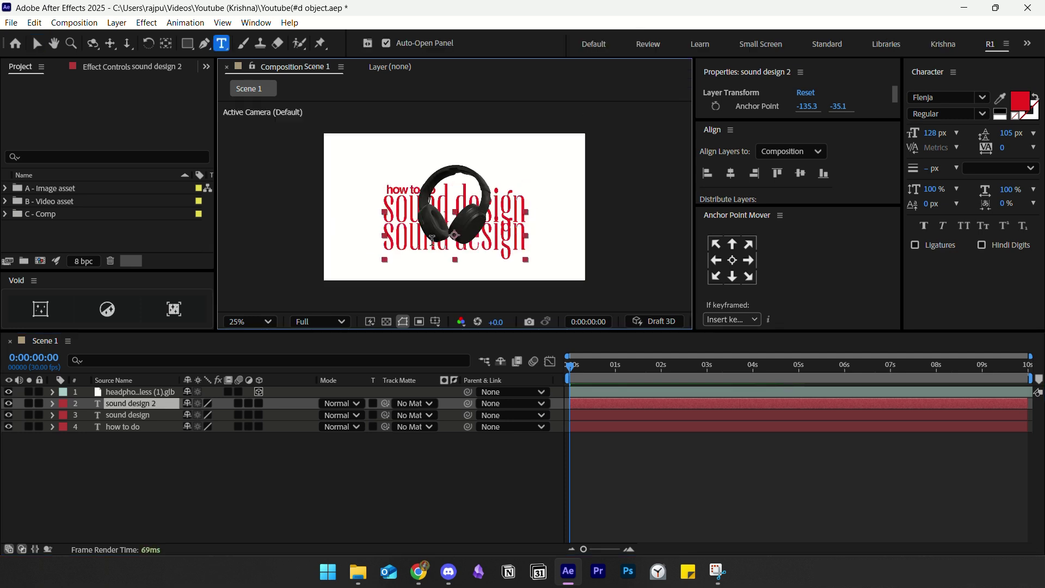
left_click_drag(529, 240, 382, 239)
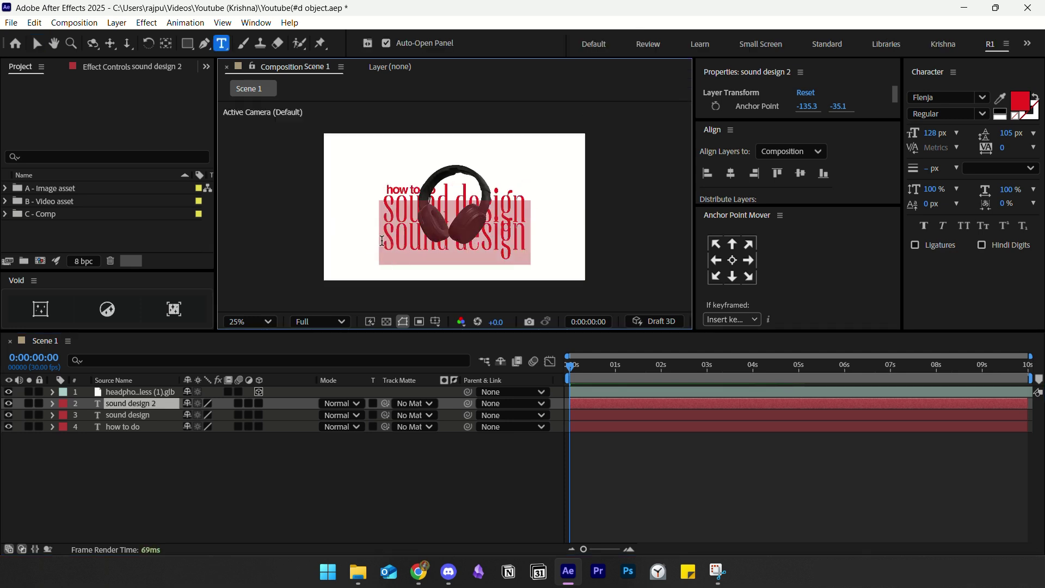
key("BackSpace")
type("Like a pro")
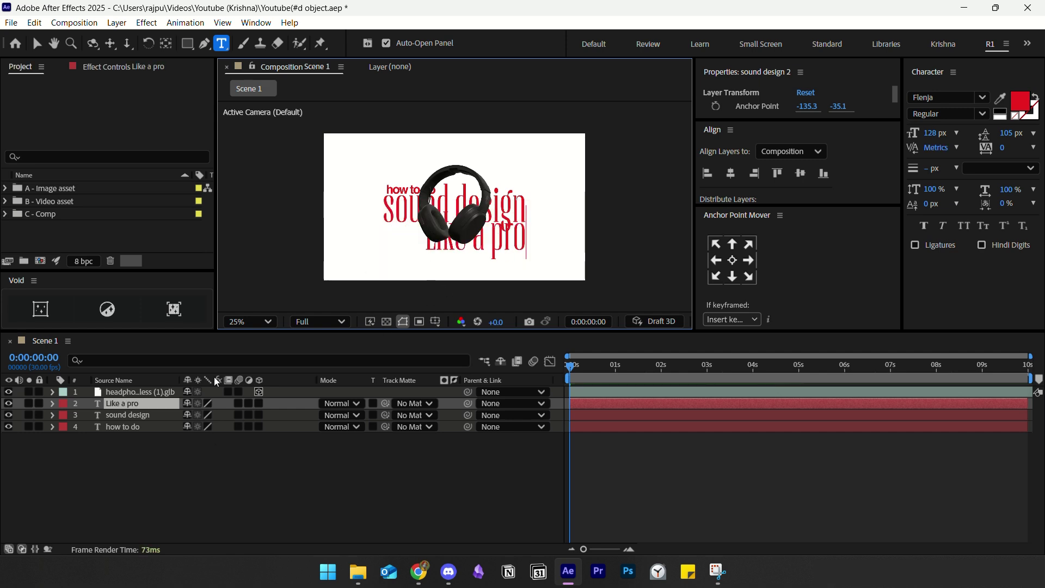
- Center the "Like a pro" text horizontally in the composition and change its first letter to a lowercase "l"
left_click(154, 403)
left_click(728, 175)
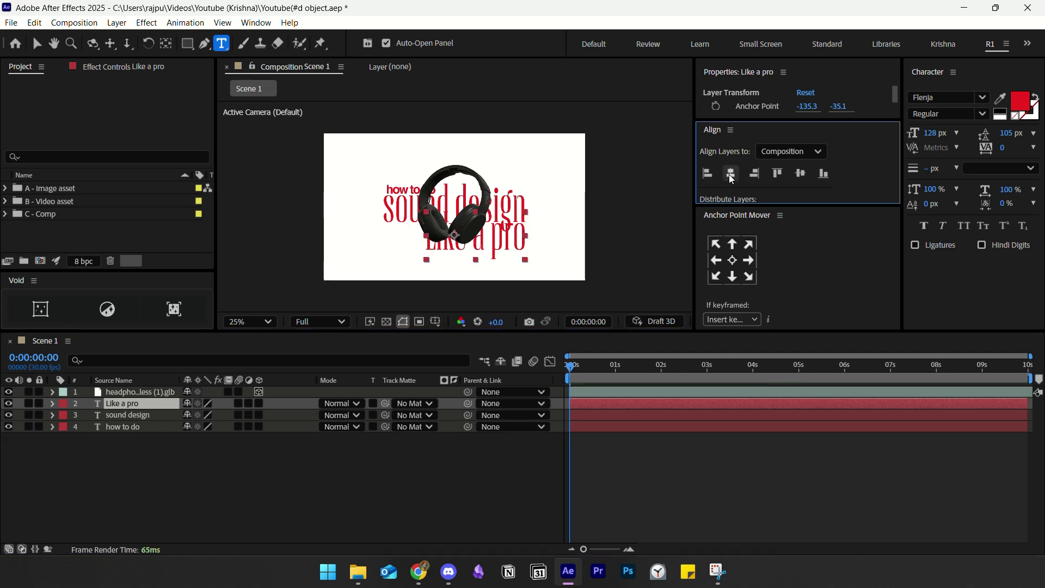
left_click_drag(403, 234, 412, 239)
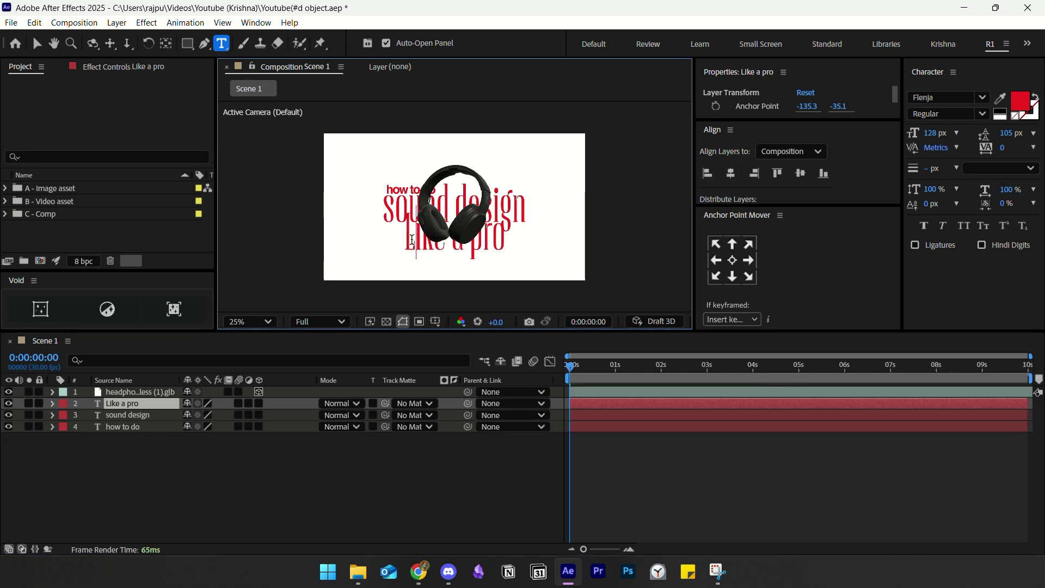
type("l")
key("shift+Left")
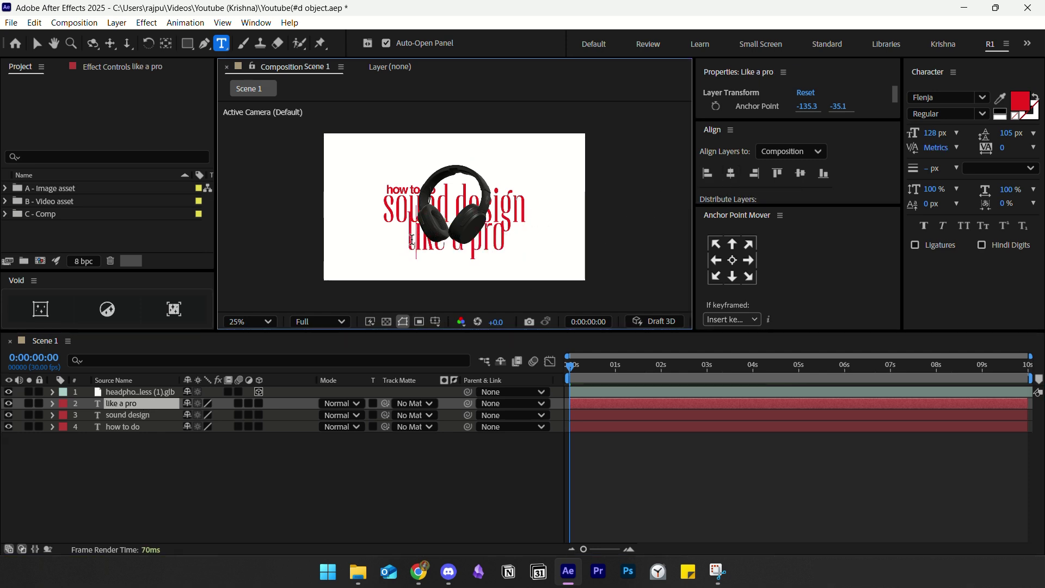
- Try a scale of 400% on the "like a pro" text
left_click(162, 407)
key("s")
left_click(205, 415)
type("4")
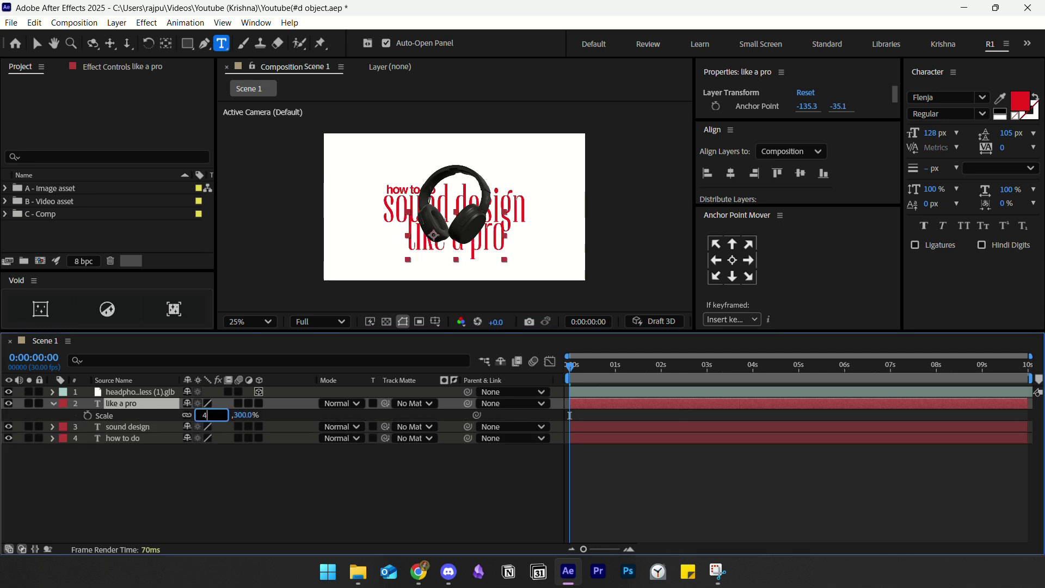
type("00")
key("Return")
left_click(203, 475)
left_click(136, 403)
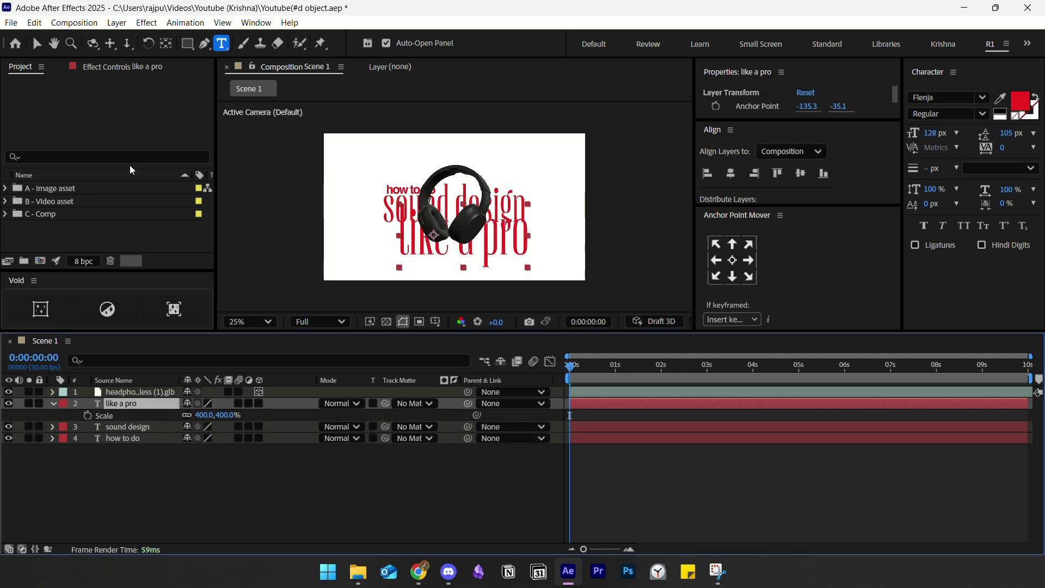
- Center the "like a pro" text and its anchor point horizontally, and set the layer's scale to 300%
left_click(37, 44)
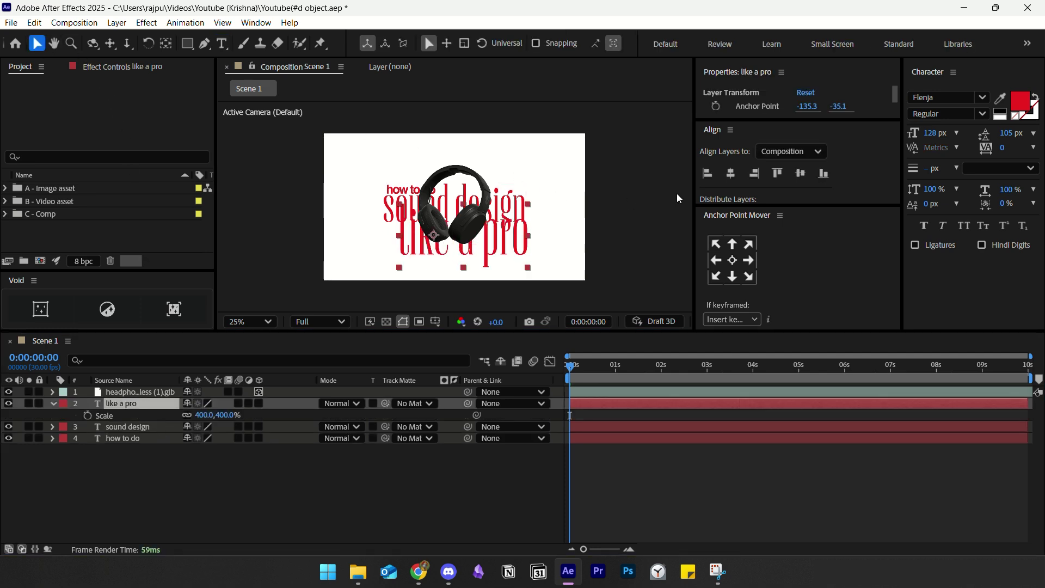
left_click(730, 173)
left_click(744, 261)
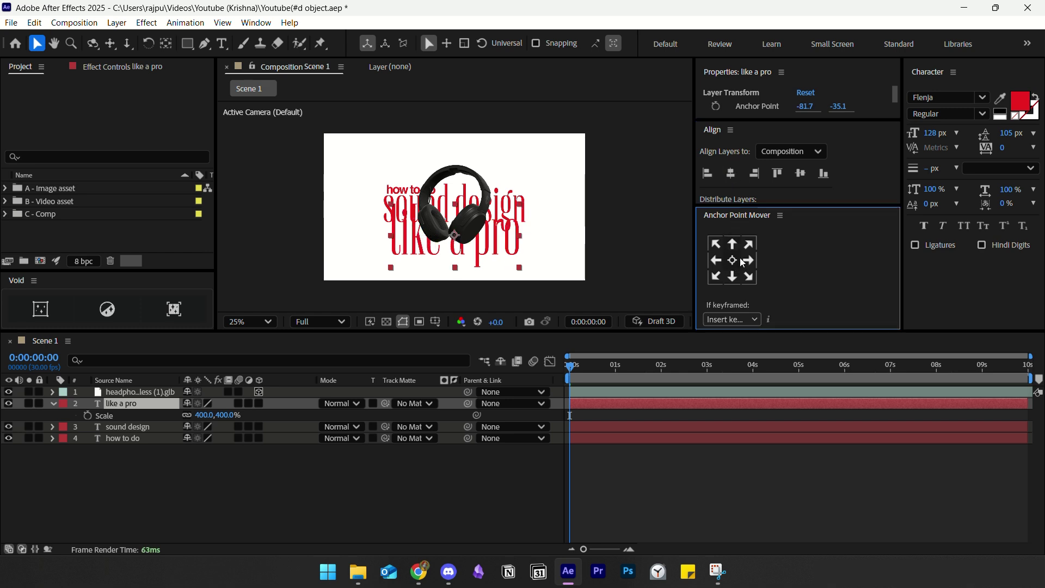
left_click(206, 415)
type("300")
left_click(201, 464)
left_click(160, 405)
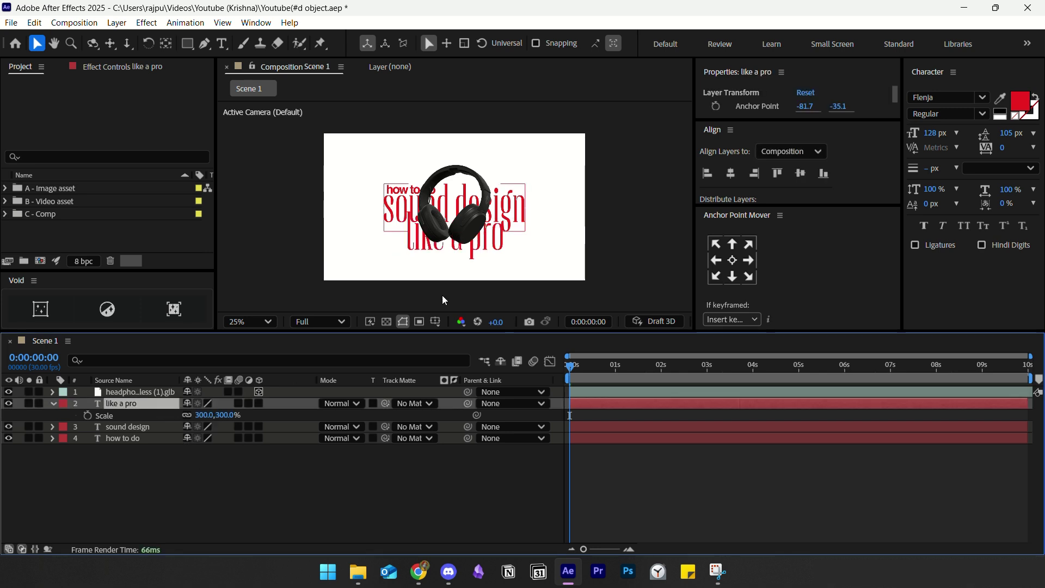
- Nudge the "like a pro" text slightly left of center beneath "sound design" and collapse its layer properties
key("period")
key("period")
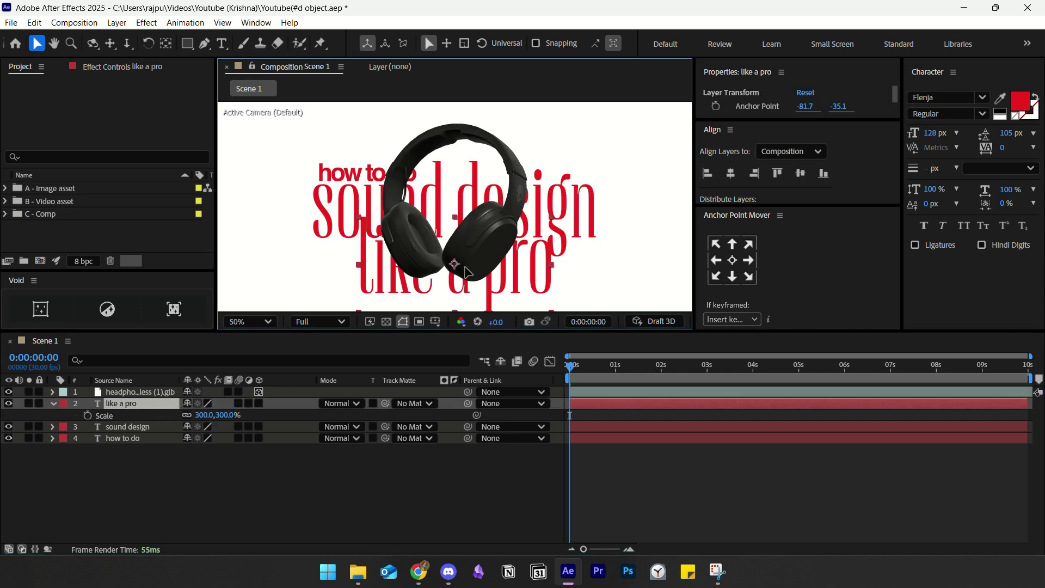
left_click_drag(474, 271, 466, 271)
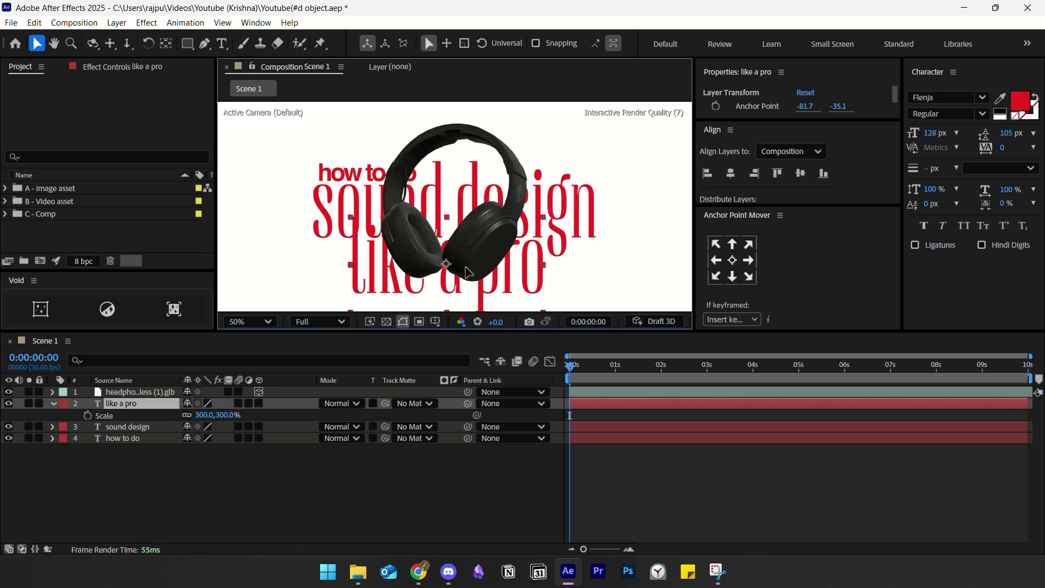
left_click(730, 173)
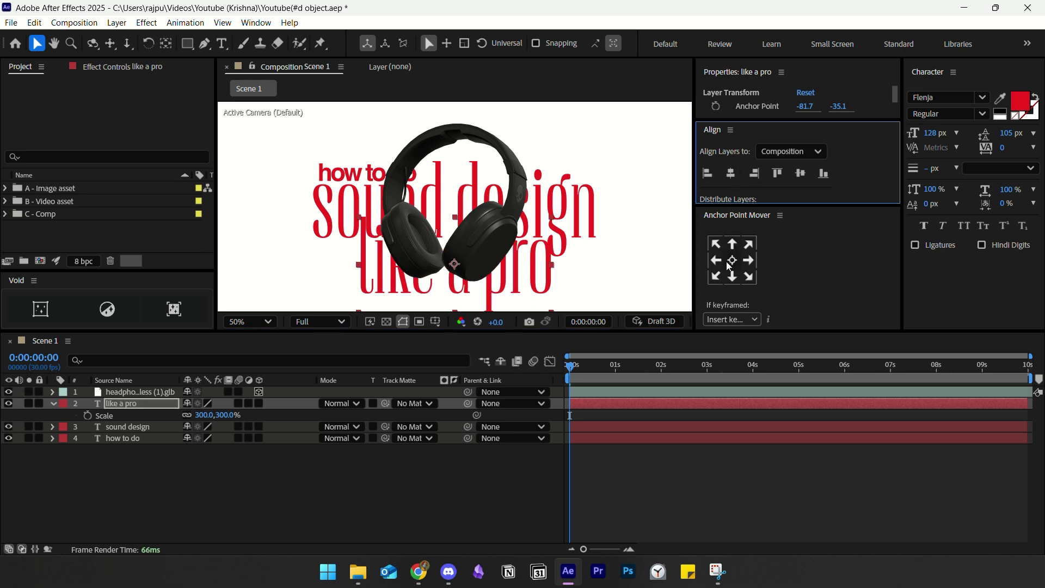
left_click_drag(477, 274, 471, 275)
left_click(613, 469)
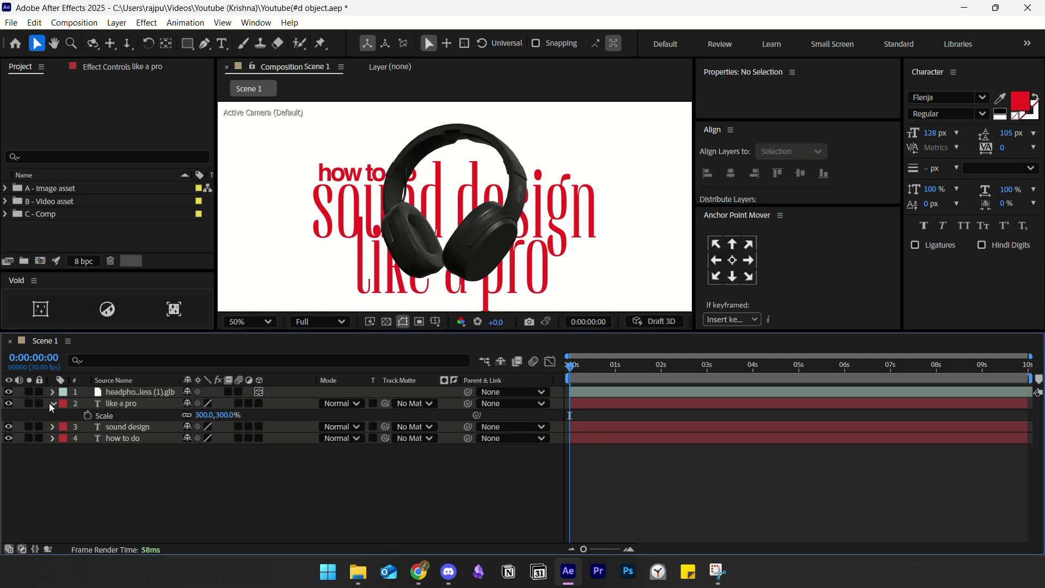
left_click(53, 403)
- Move the three text layers together slightly upward in the composition and deselect them
scroll(496, 218, "down", 1)
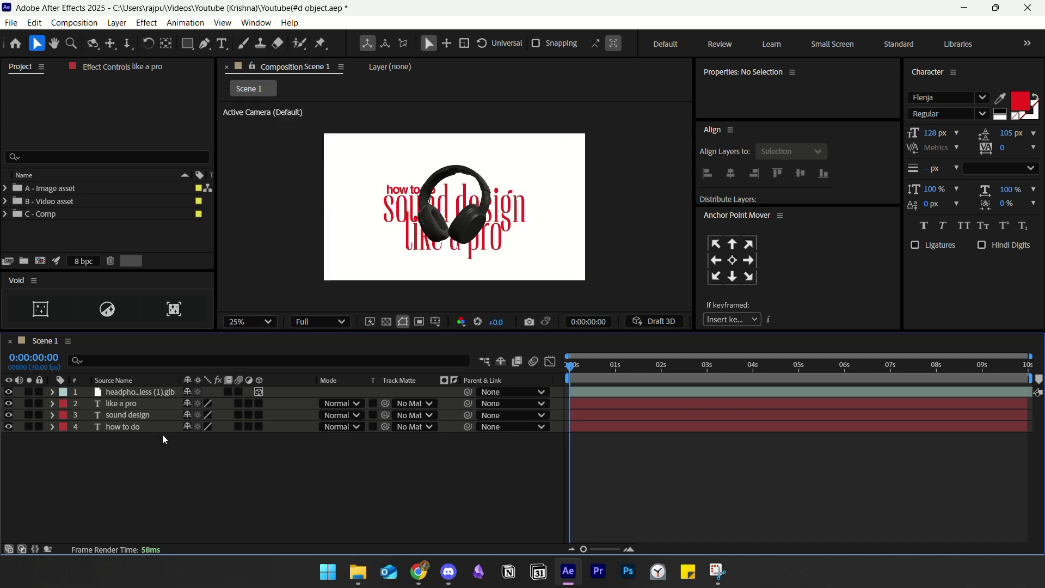
left_click_drag(162, 434, 131, 408)
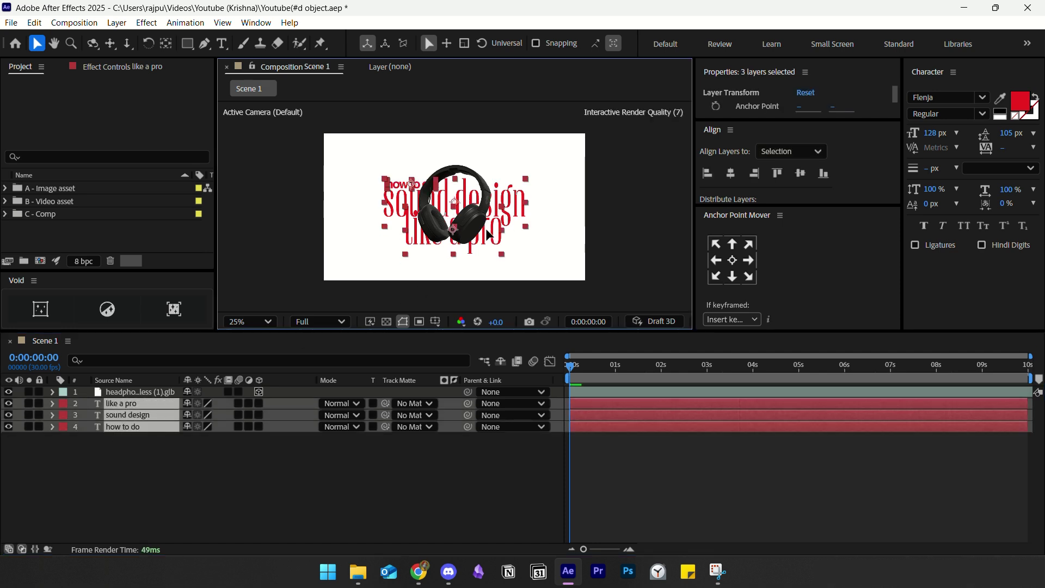
left_click(663, 214)
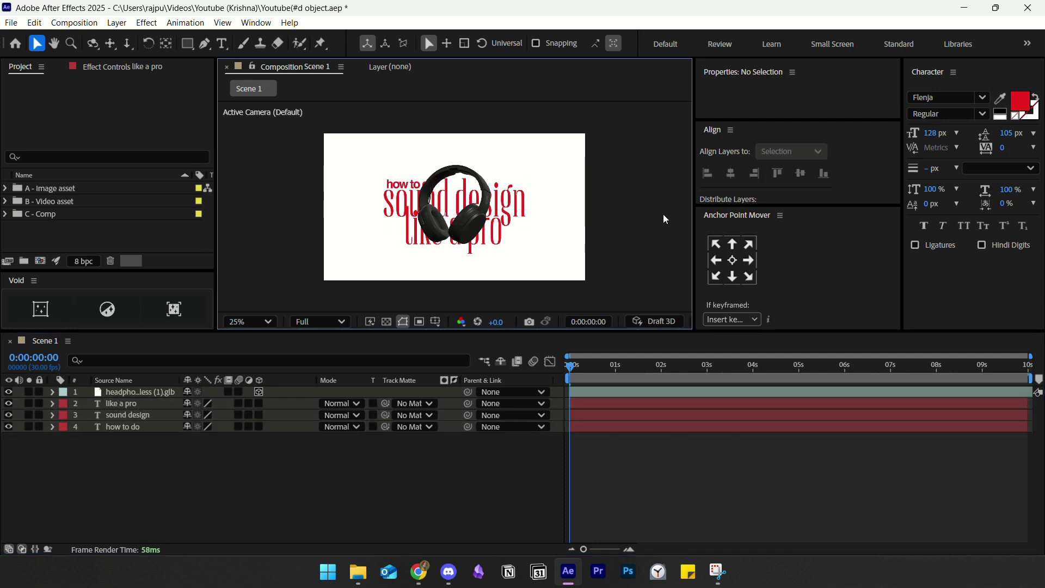
- Duplicate the headphones model layer and set the copy's scale to 30%
left_click(588, 394)
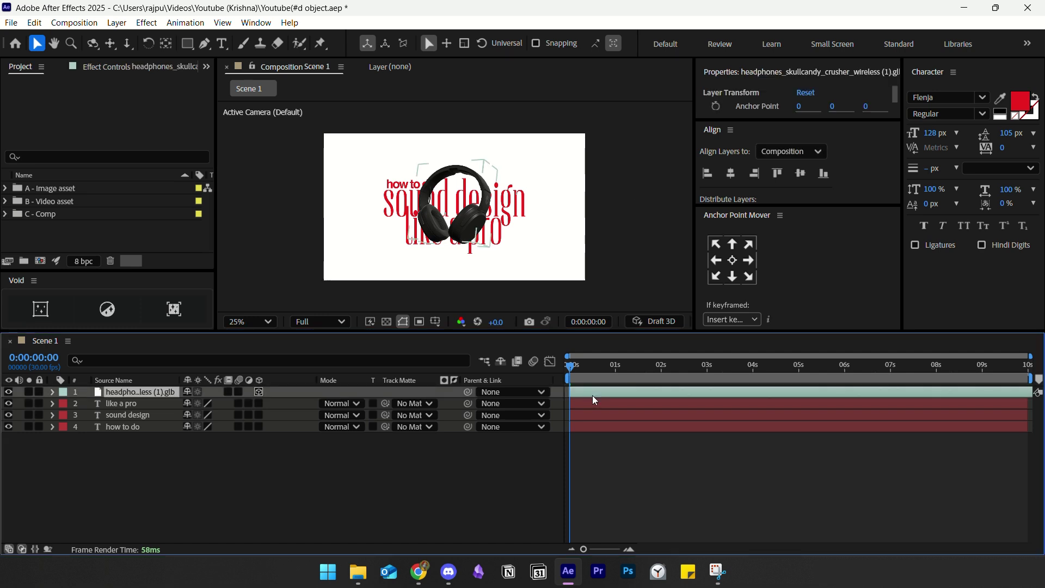
key("ctrl+d")
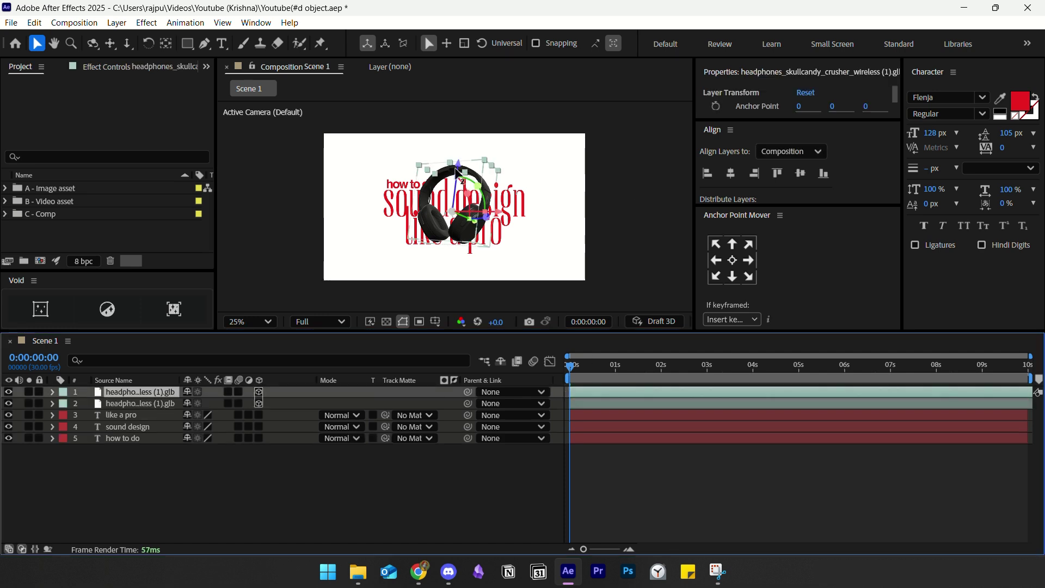
key("s")
left_click(202, 403)
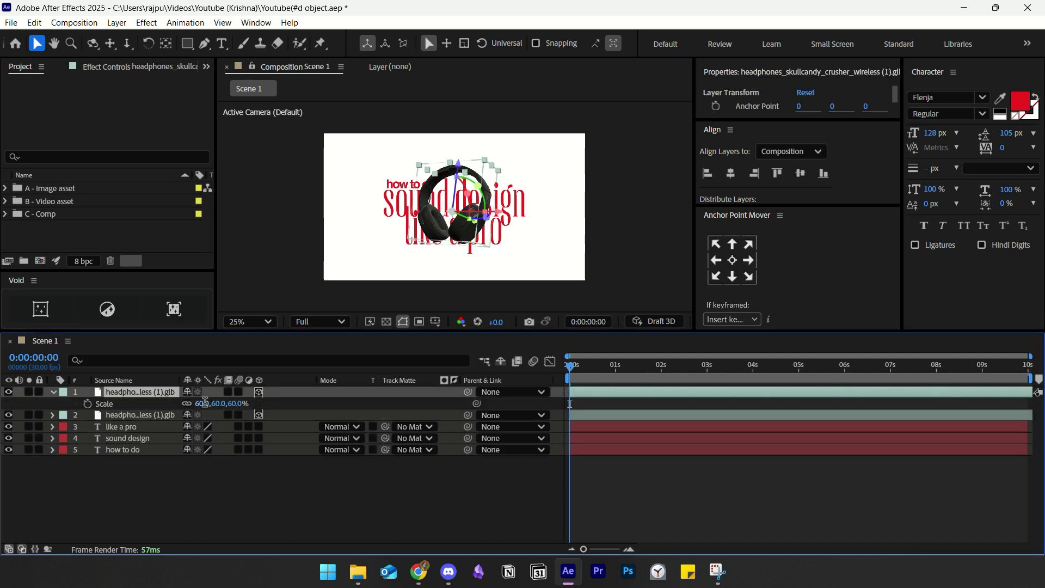
type("30")
key("Return")
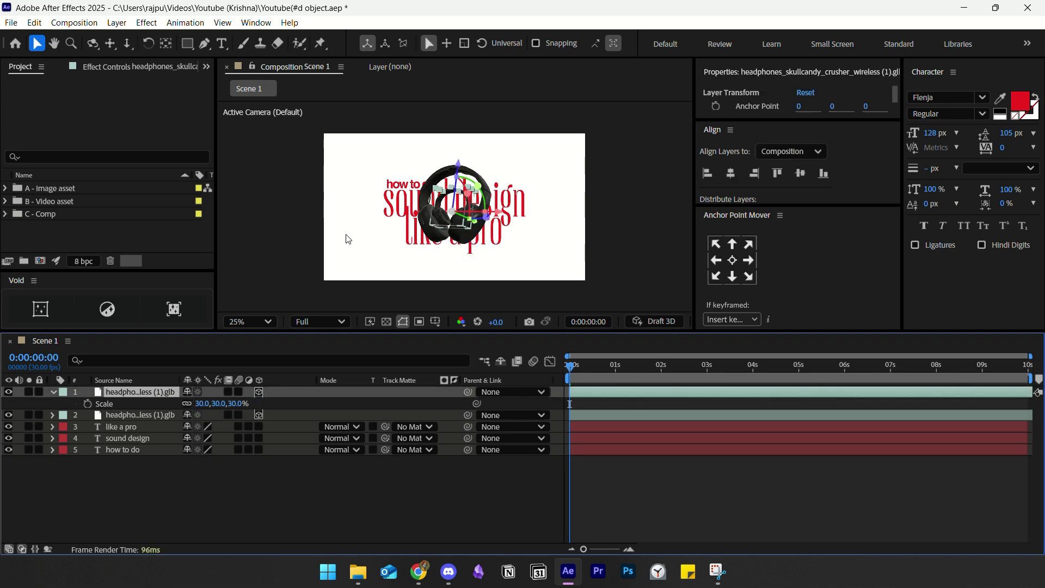
- Rotate the small headphones copy and move it to the upper-right corner of the composition frame
mouse_move(490, 212)
left_mouse_down()
mouse_move(476, 226)
mouse_move(498, 219)
left_mouse_up()
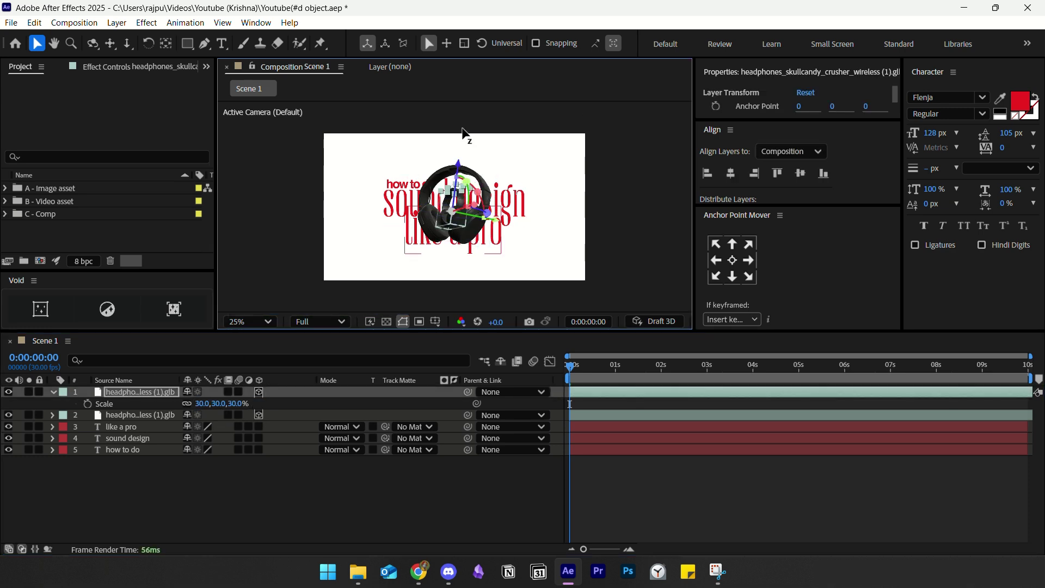
left_click_drag(463, 135, 464, 125)
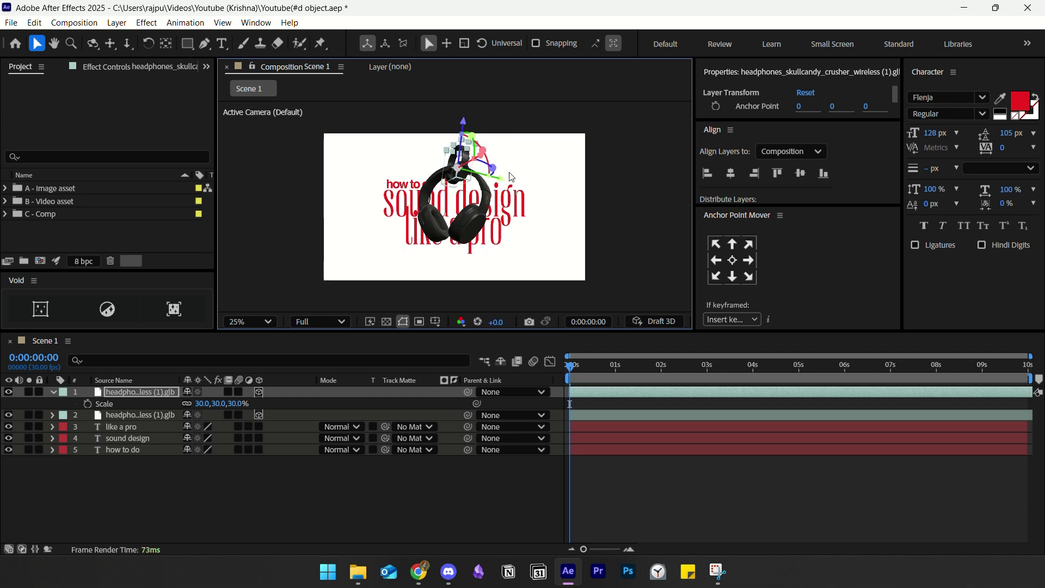
left_click_drag(555, 175, 575, 112)
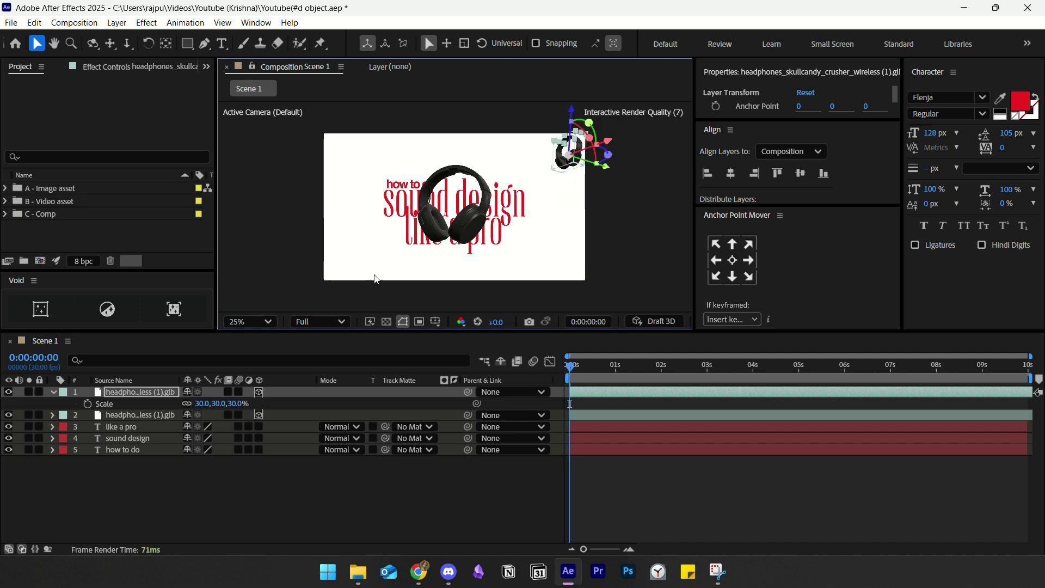
- Duplicate the small headphones layer, then move the new copy to the lower-left corner of the frame and rotate it
left_click(150, 390)
key("ctrl+d")
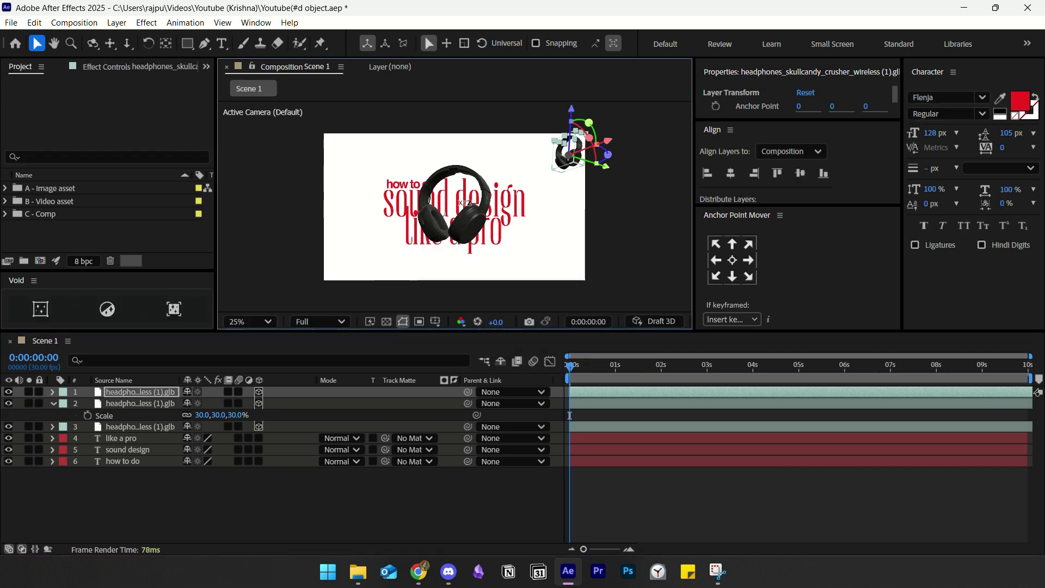
left_click_drag(570, 152, 358, 238)
- Scale the lower-left headphones to 50% and the upper-right headphones to 40%, and collapse both layers' properties
key("s")
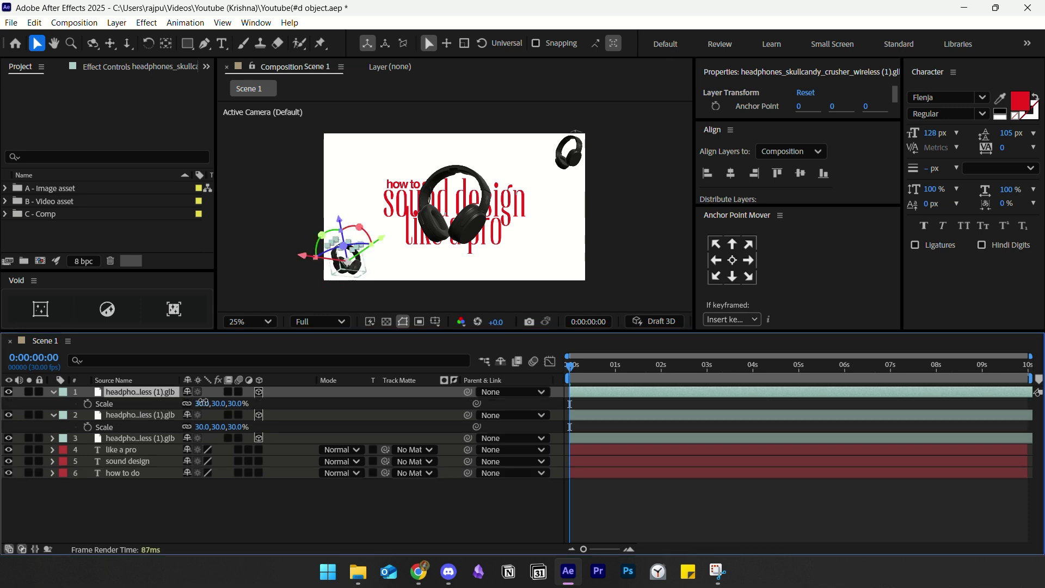
left_click(204, 404)
type("50")
left_click(288, 408)
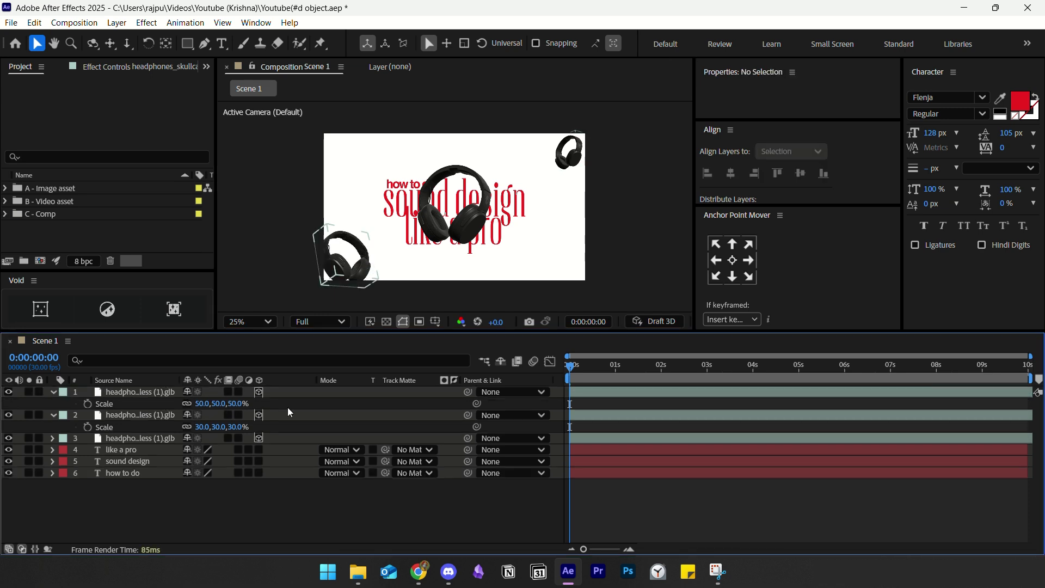
left_click(202, 426)
type("40")
left_click(269, 422)
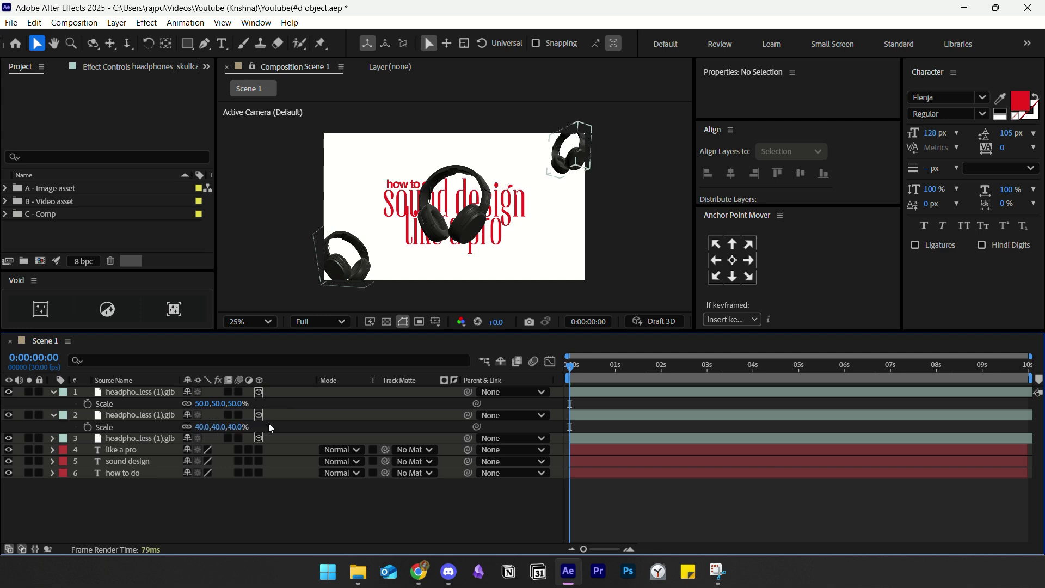
left_click(53, 393)
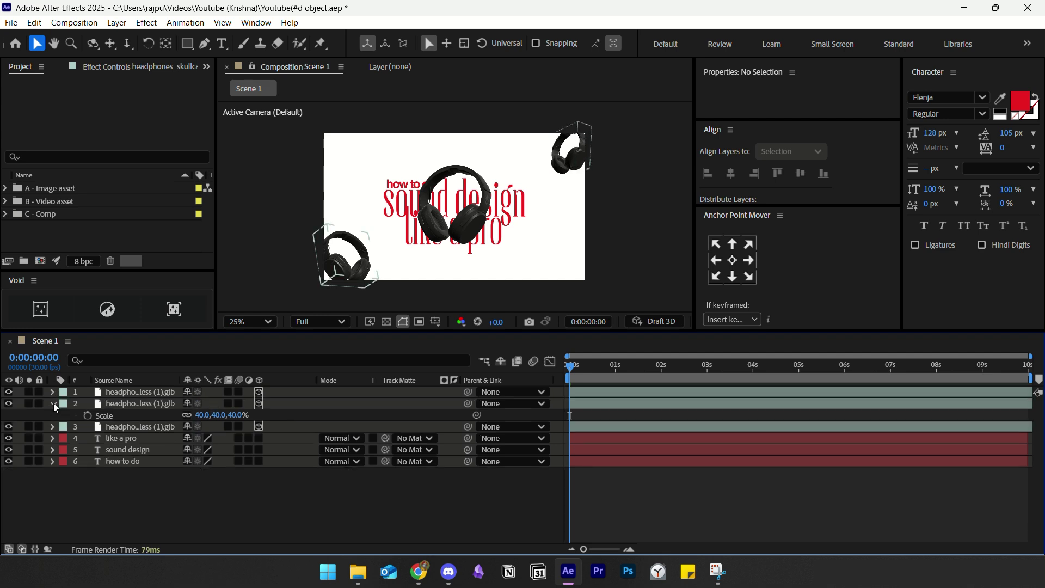
left_click(54, 402)
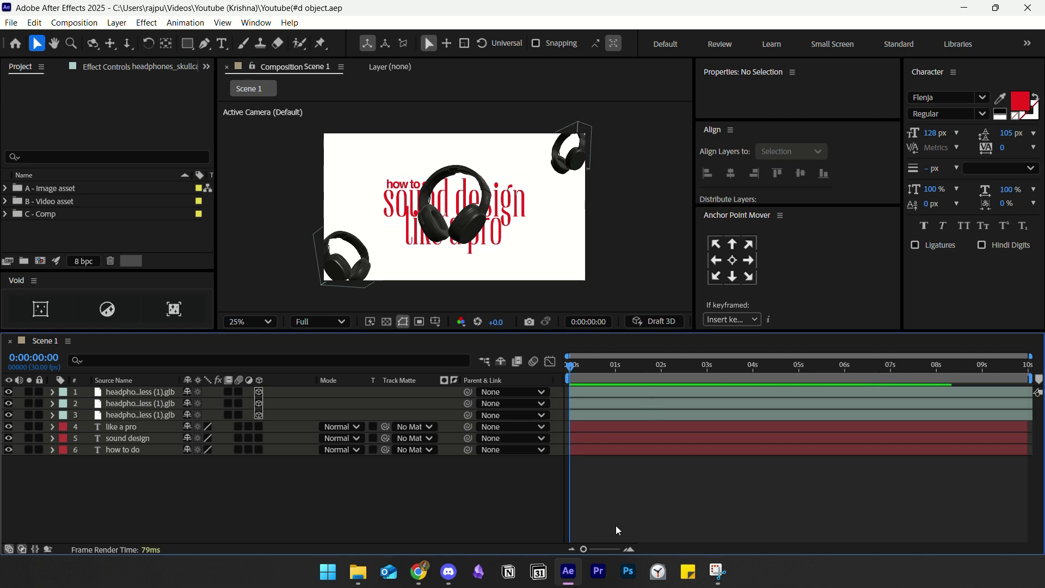
- Add Orientation keyframes to all three headphones layers at the start of the composition
left_click_drag(584, 549, 609, 548)
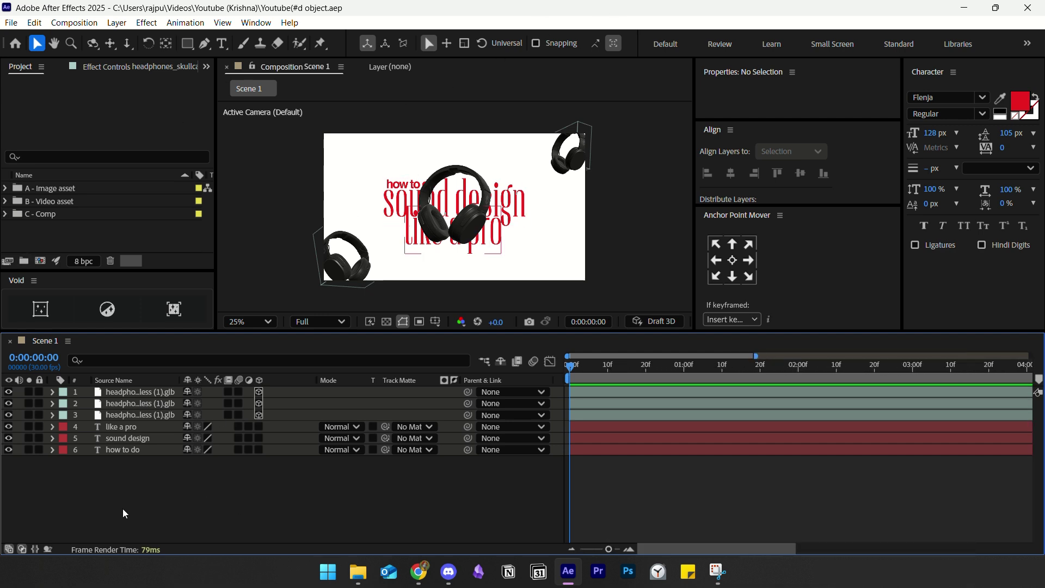
left_click_drag(124, 513, 160, 473)
left_click_drag(608, 549, 614, 548)
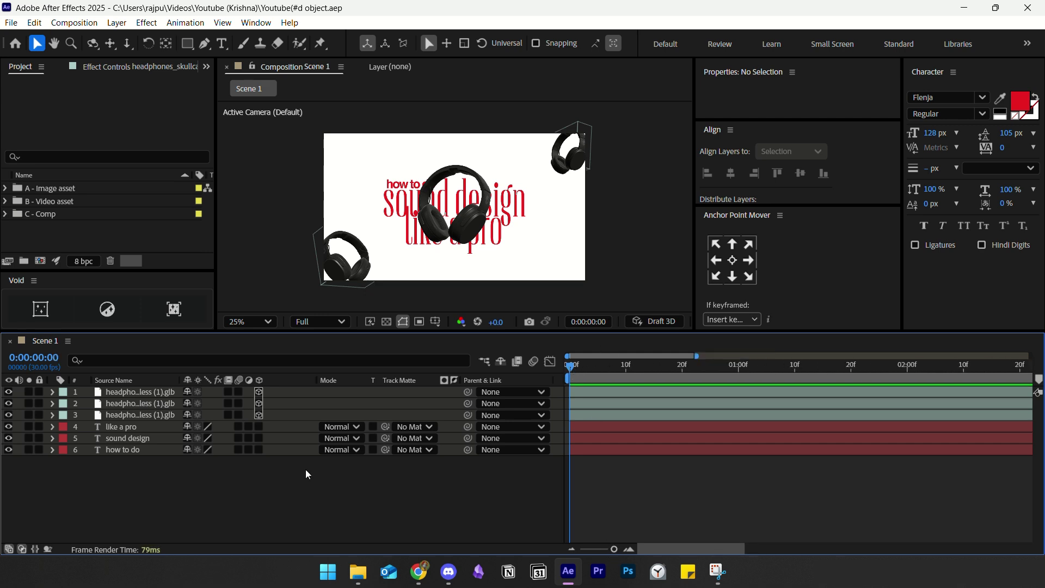
left_click(158, 415)
left_click(140, 479)
left_click_drag(619, 550, 608, 550)
left_click(158, 414)
left_click(154, 390, "shift")
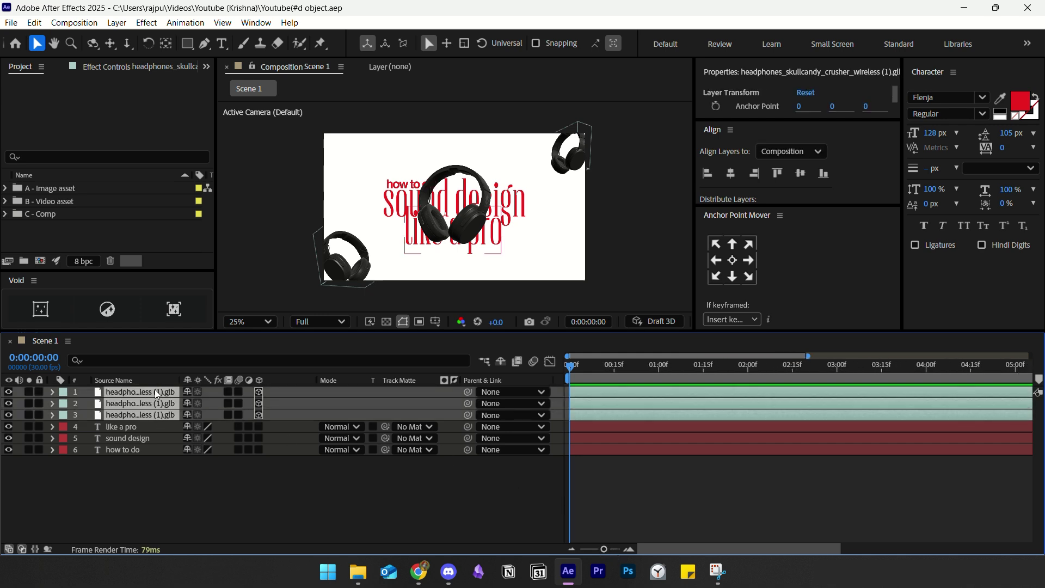
key("r")
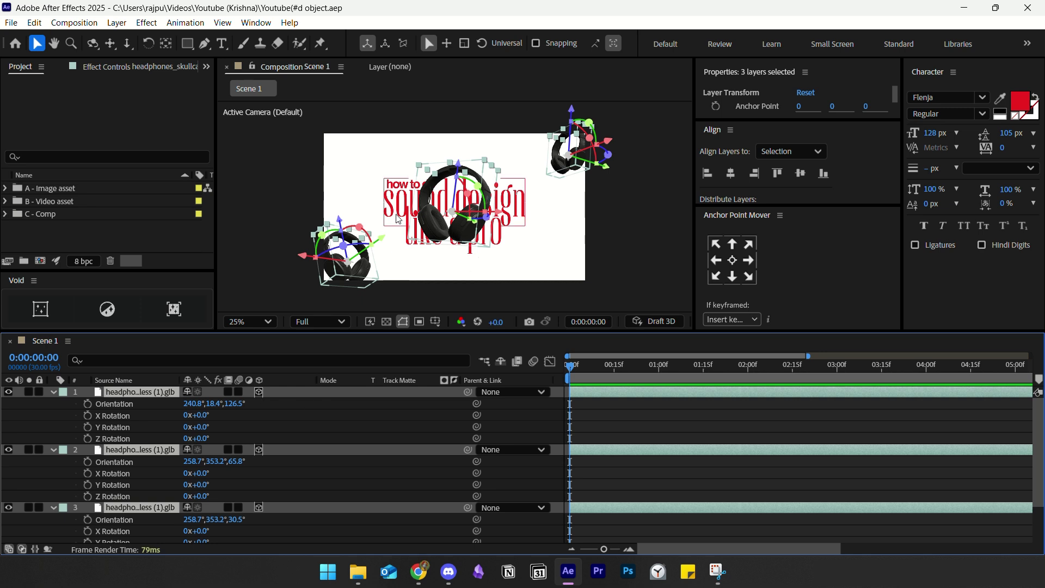
left_click(87, 404)
scroll(327, 428, "down", 3)
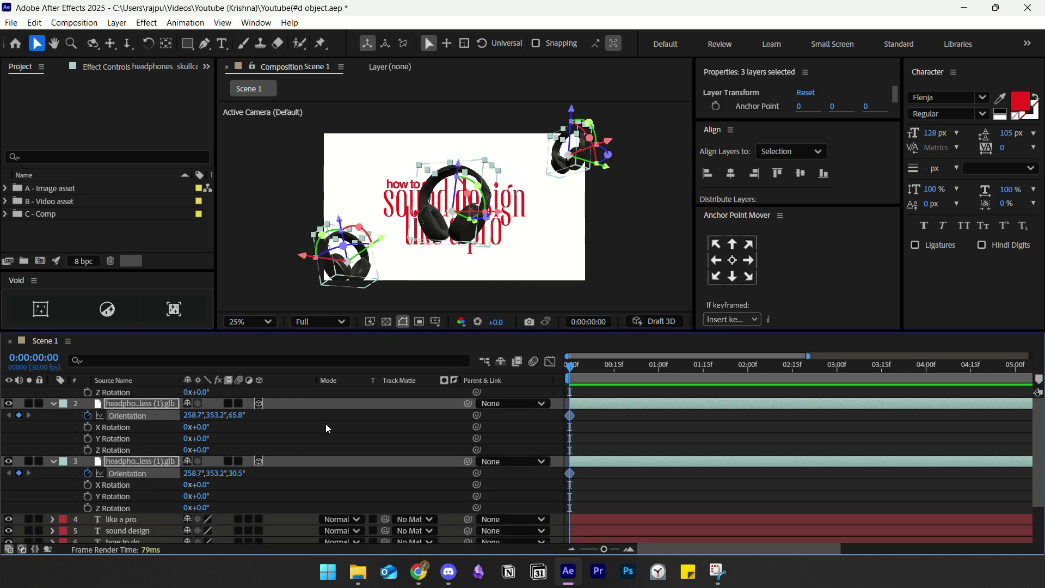
scroll(327, 429, "down", 1)
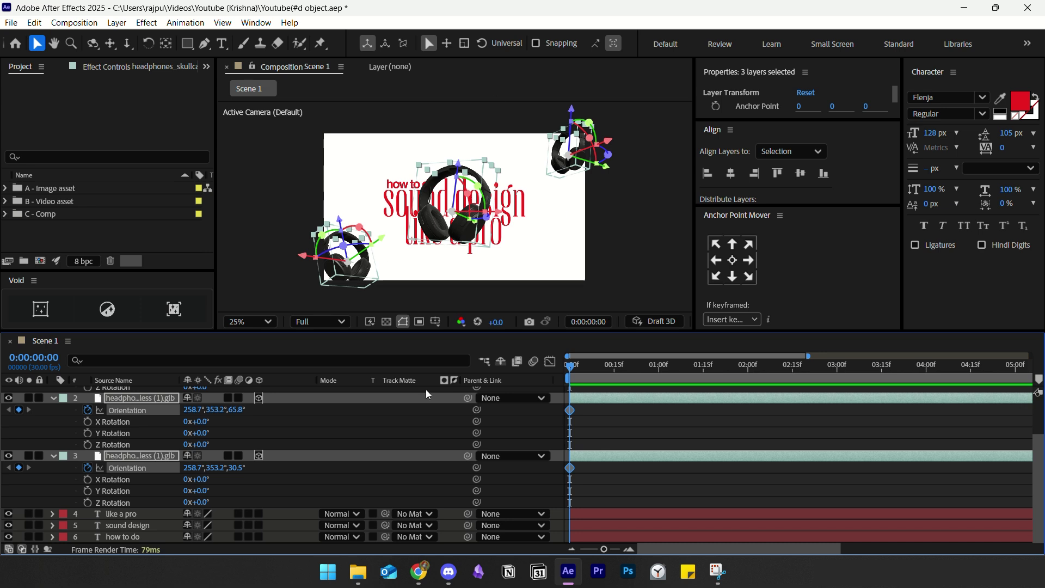
scroll(300, 452, "up", 2)
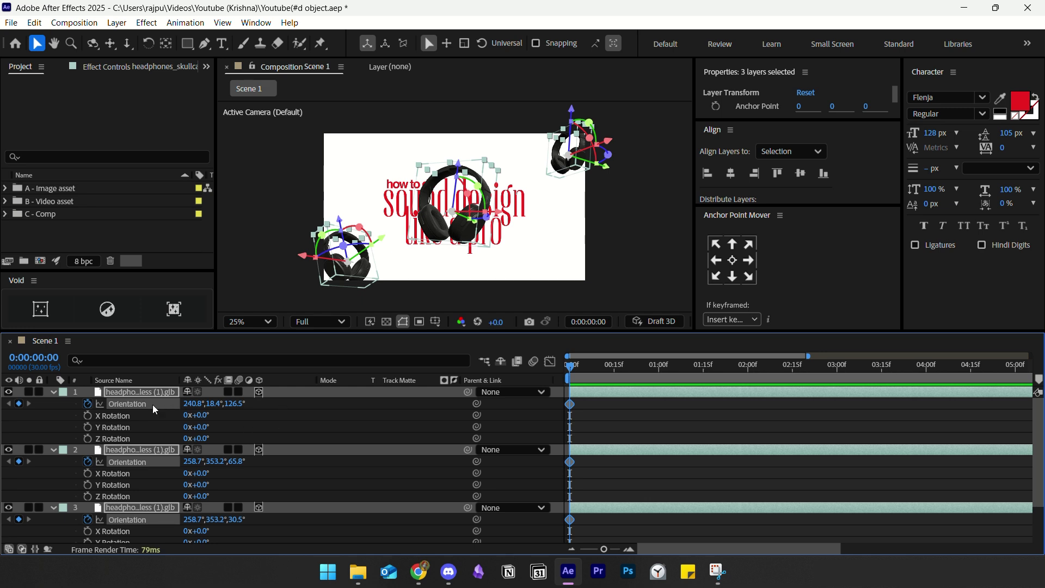
- Add Position keyframes to all three headphones layers at the start of the composition
key("p")
left_click(89, 411)
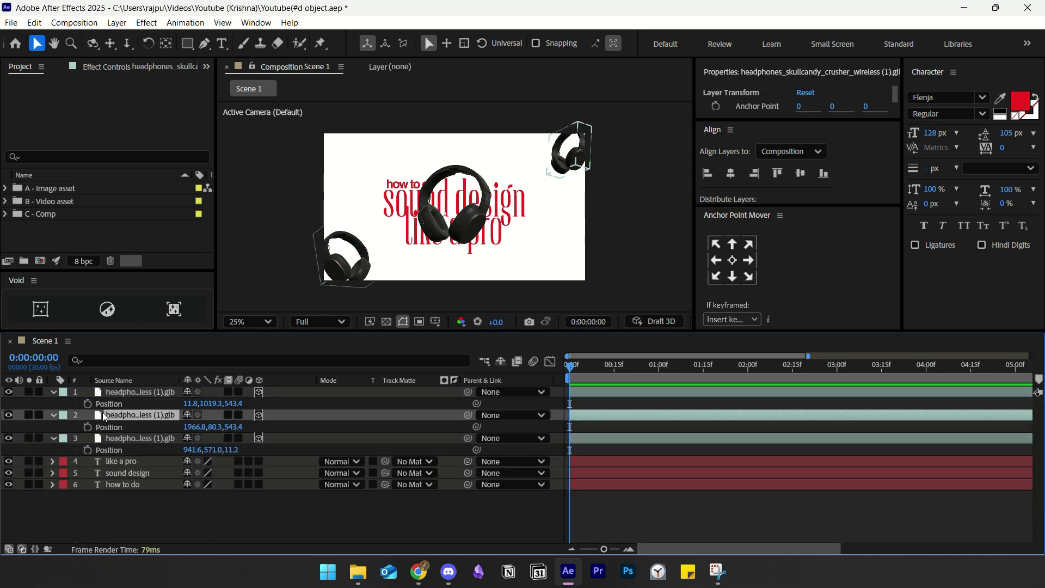
left_click(87, 427)
left_click(87, 449)
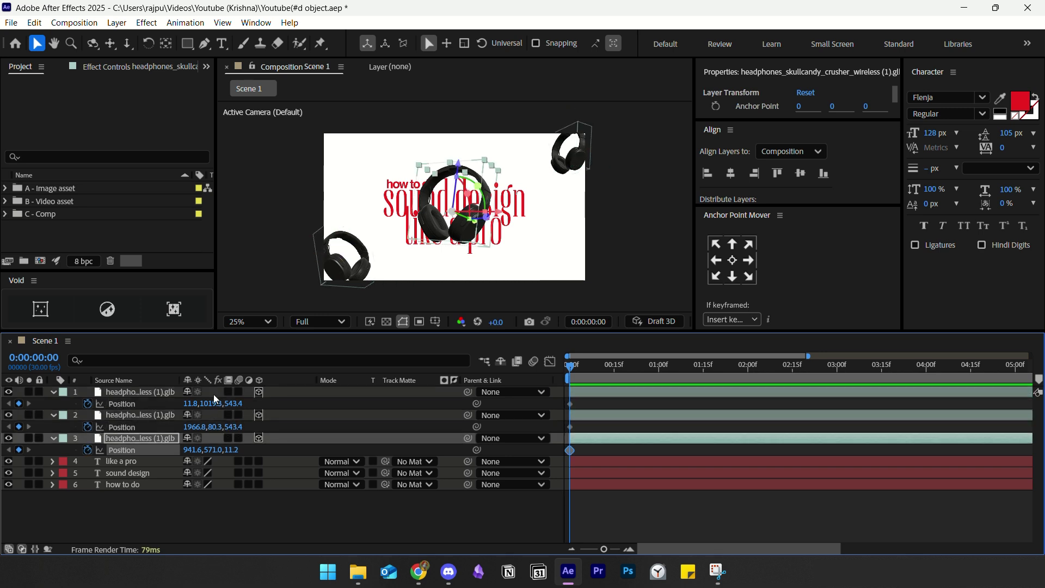
- Reveal only the keyframed Position and Orientation properties of the three headphones layers
left_click(161, 393, "shift")
key("u")
key("u")
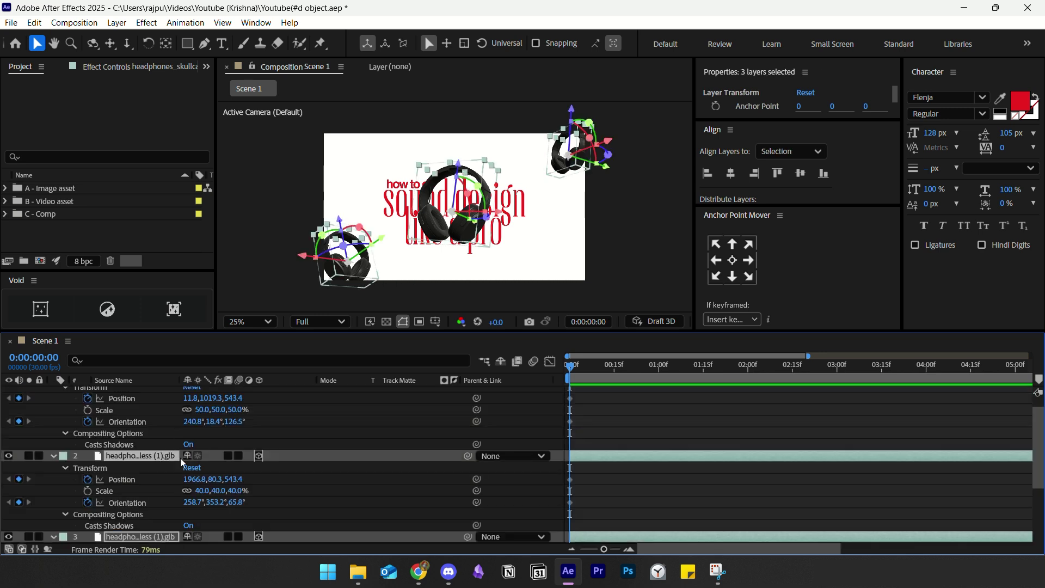
key("u")
key("u")
left_click(616, 479)
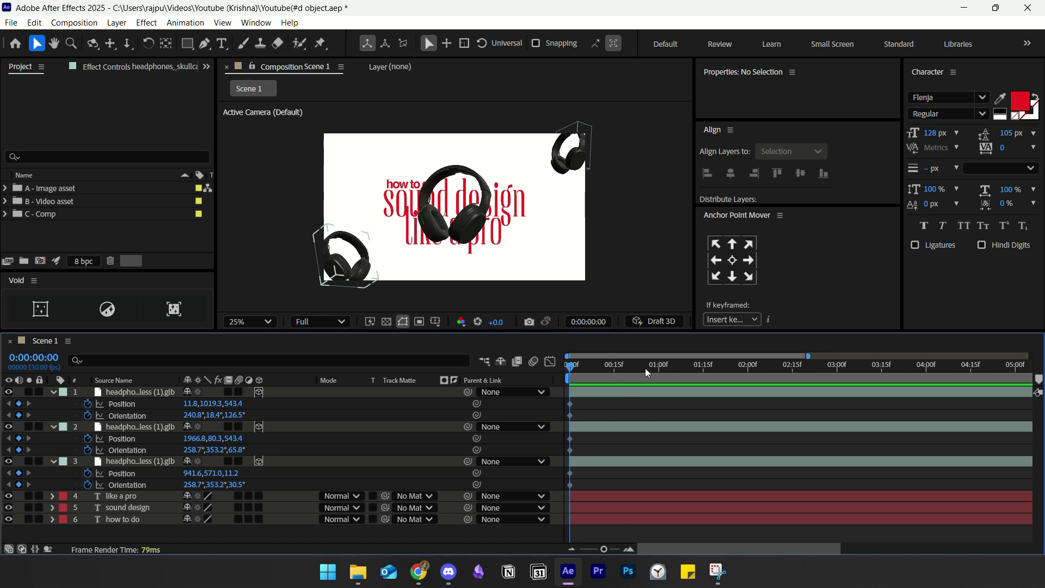
- Add Position and Orientation keyframes to the central headphones layer at 1 second
left_click_drag(652, 365, 659, 369)
left_click(82, 496)
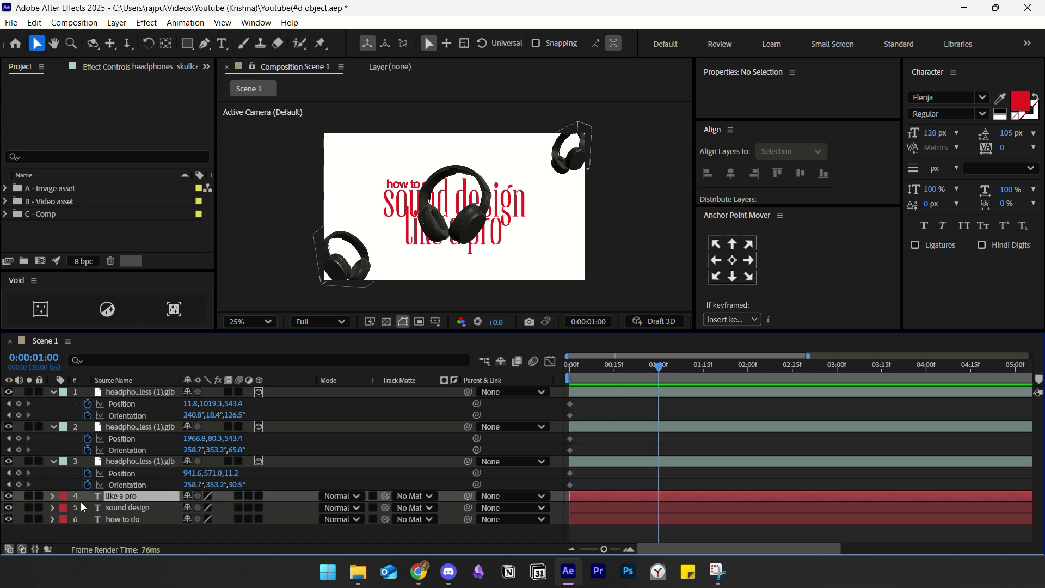
left_click(63, 496)
left_click(273, 477)
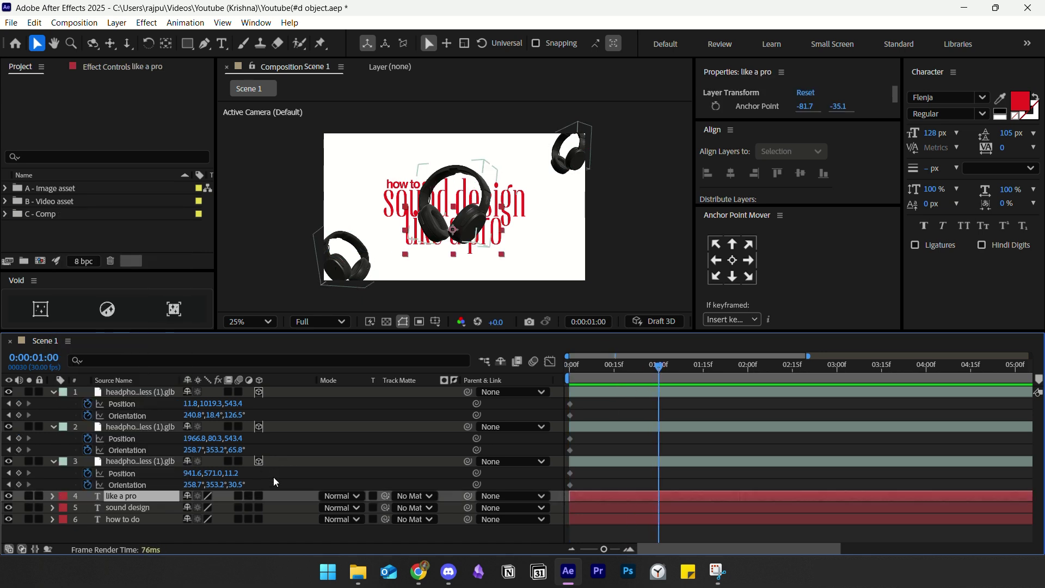
left_click(19, 473)
left_click(18, 484)
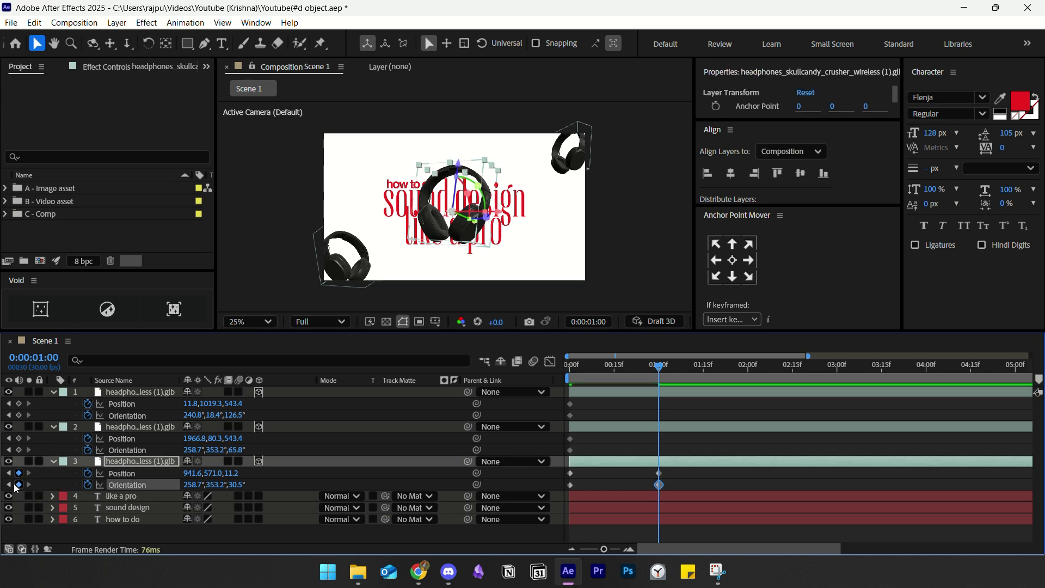
- At the composition start, rotate the central headphones to a Z orientation of about 75.7°
key("Home")
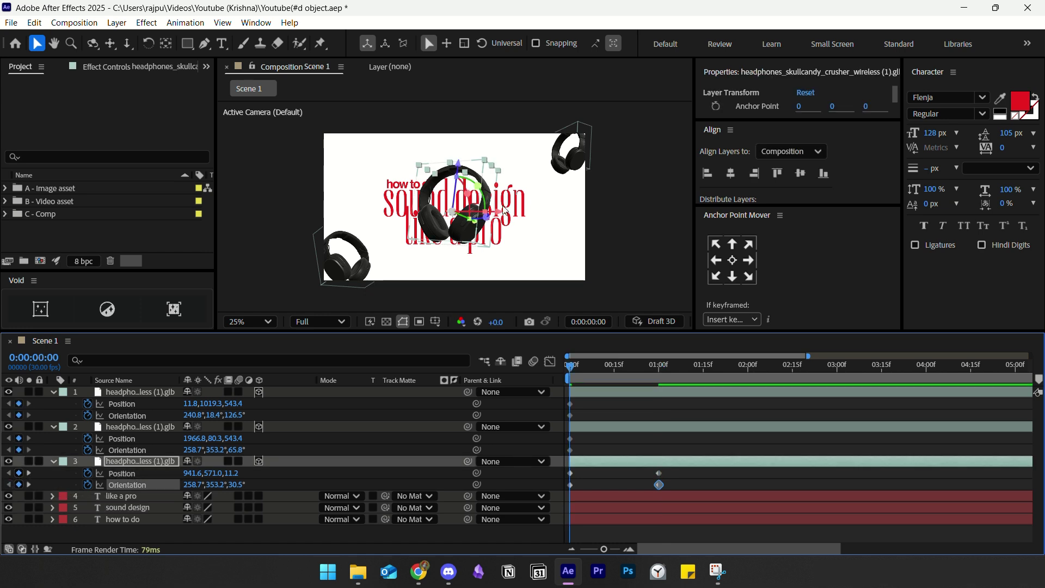
left_click_drag(483, 216, 563, 215)
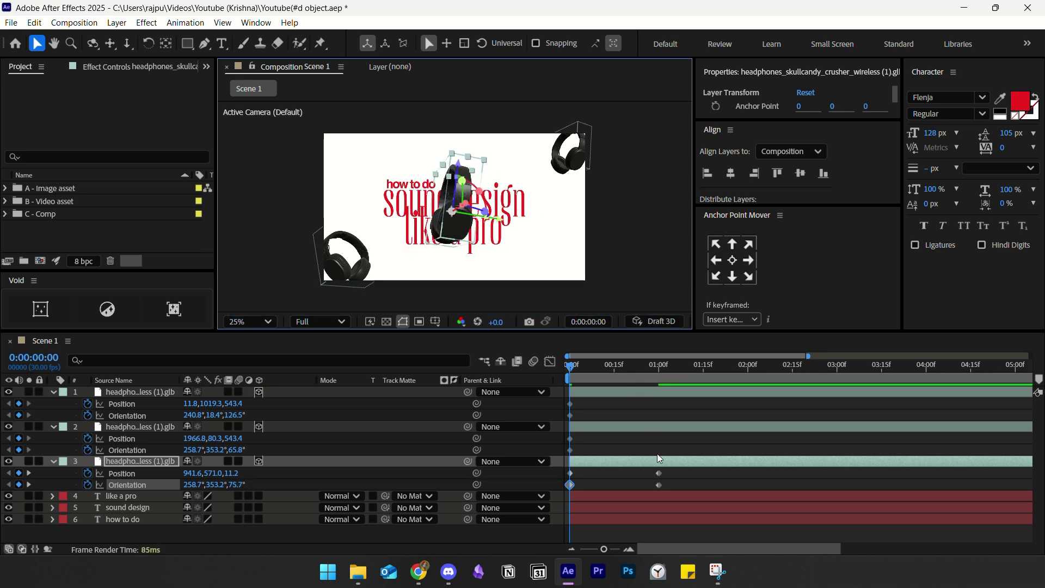
left_click(634, 472)
left_click_drag(680, 477, 564, 498)
left_click_drag(674, 473, 560, 489)
left_click(605, 449)
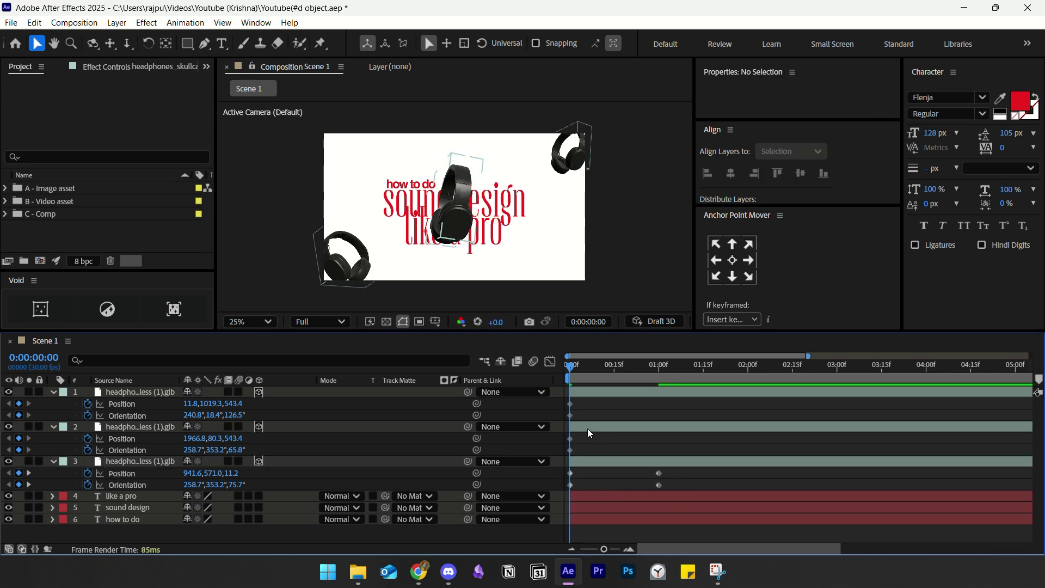
- Add Position and Orientation keyframes to both corner headphones layers at 2 seconds
left_click(588, 430)
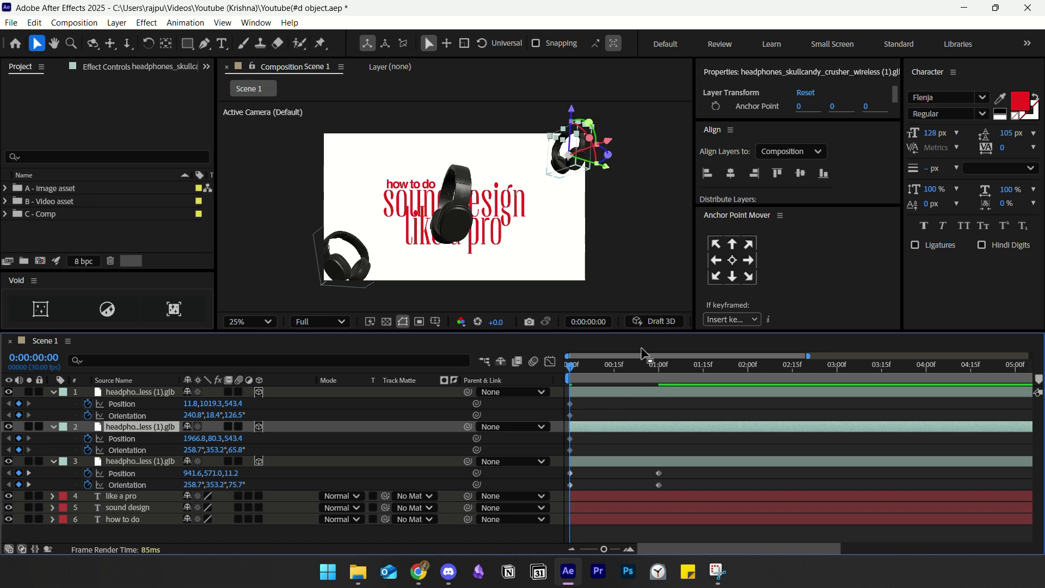
left_click(576, 549)
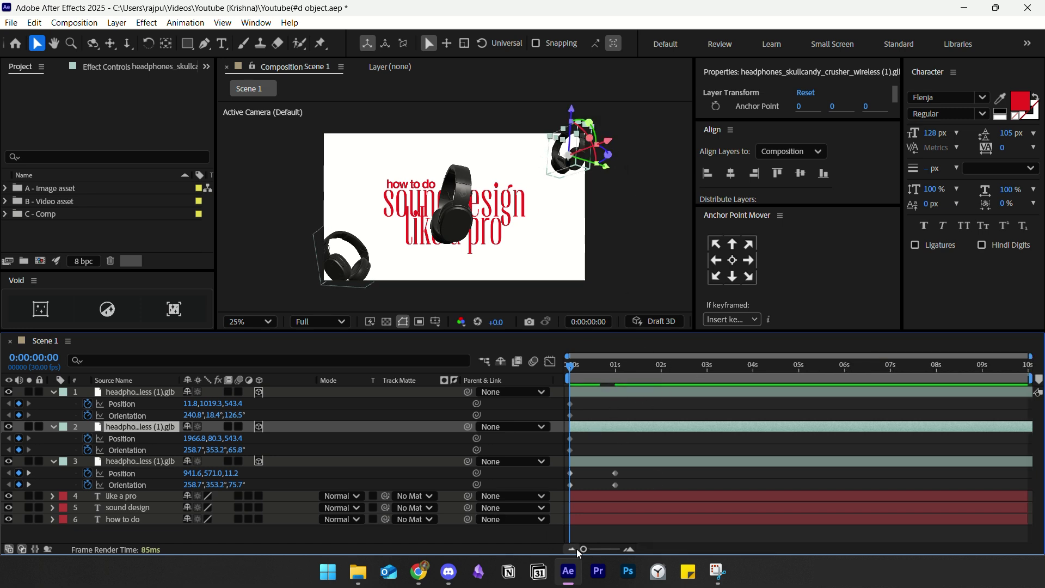
left_click_drag(648, 365, 663, 370)
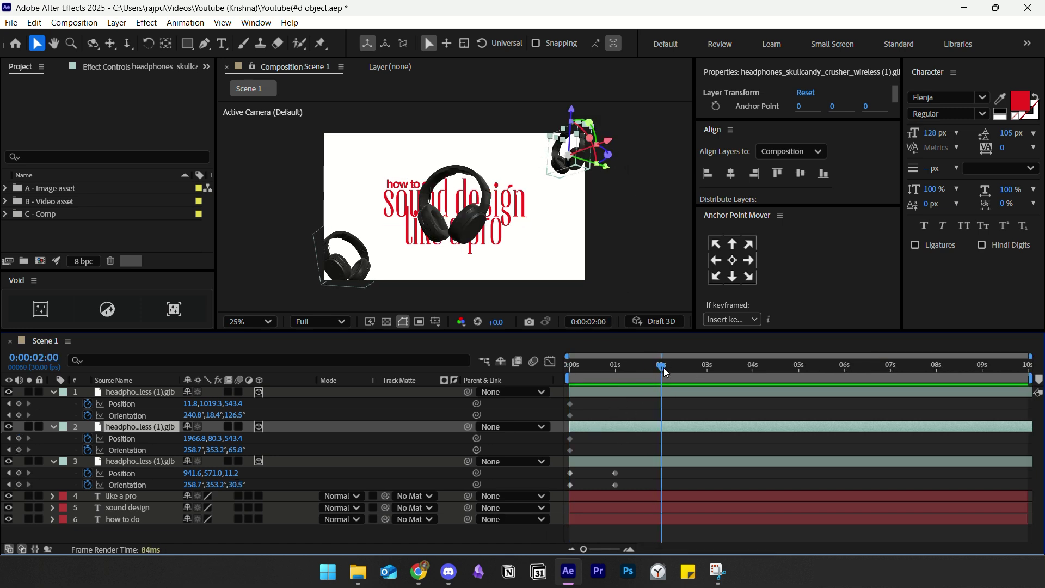
left_click(18, 449)
left_click(18, 438)
left_click(19, 403)
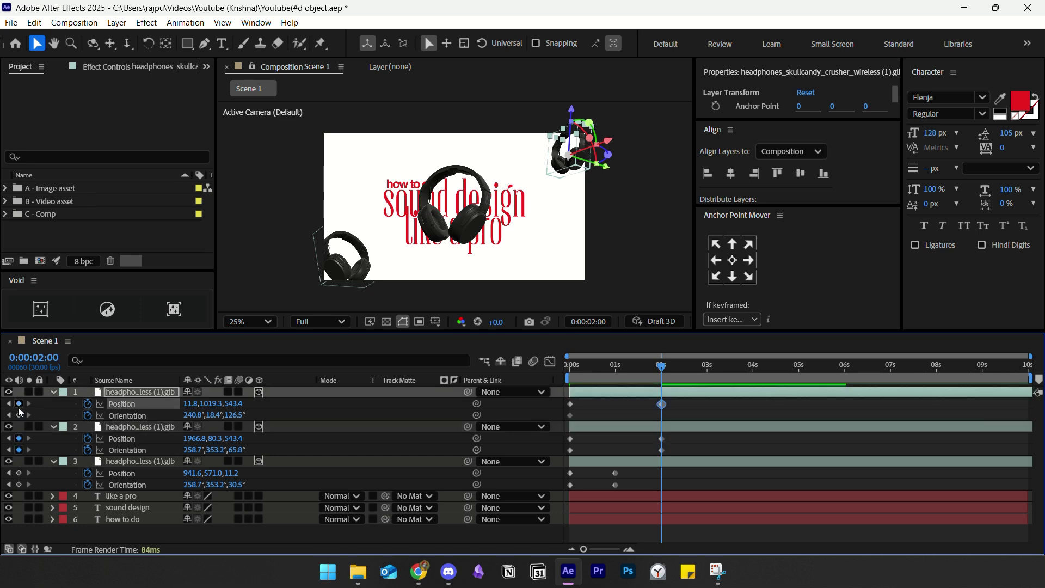
left_click(18, 414)
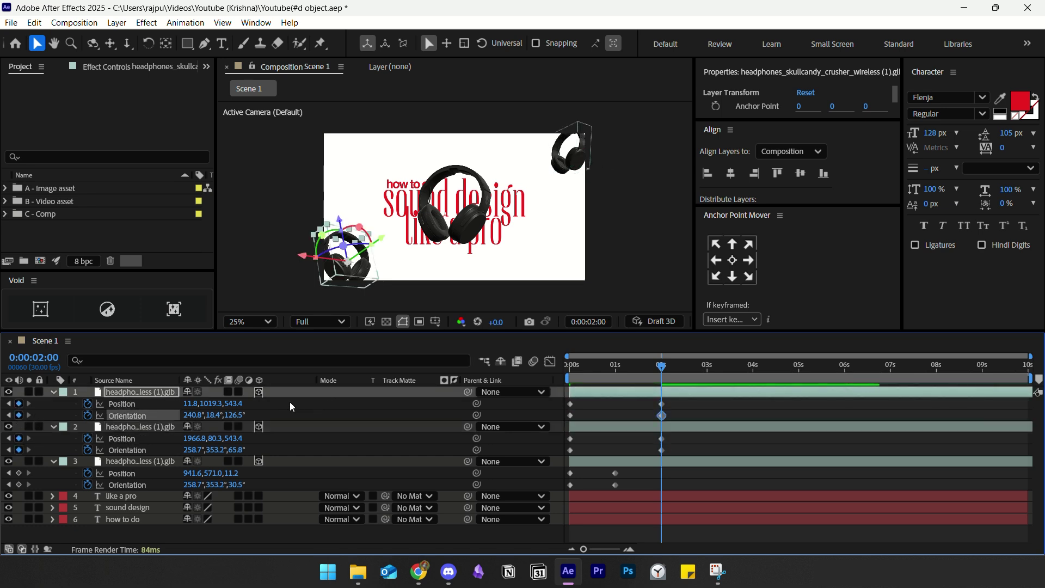
key("F2")
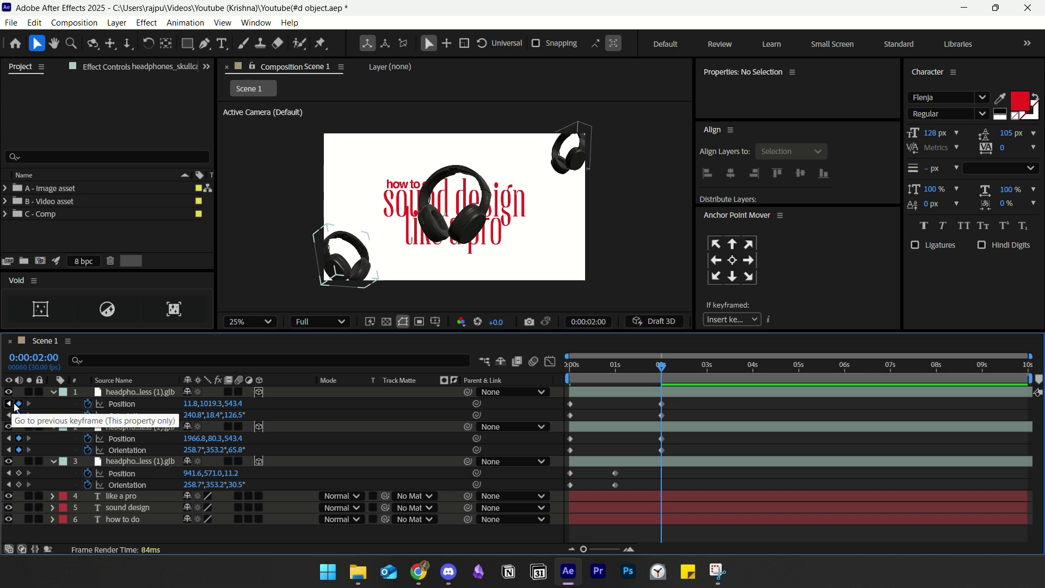
- At 2 seconds, rotate the upper-right headphones to a Z orientation of about 52.2° and the lower-left ones to about 132.2°
left_click(125, 391)
left_click(134, 428)
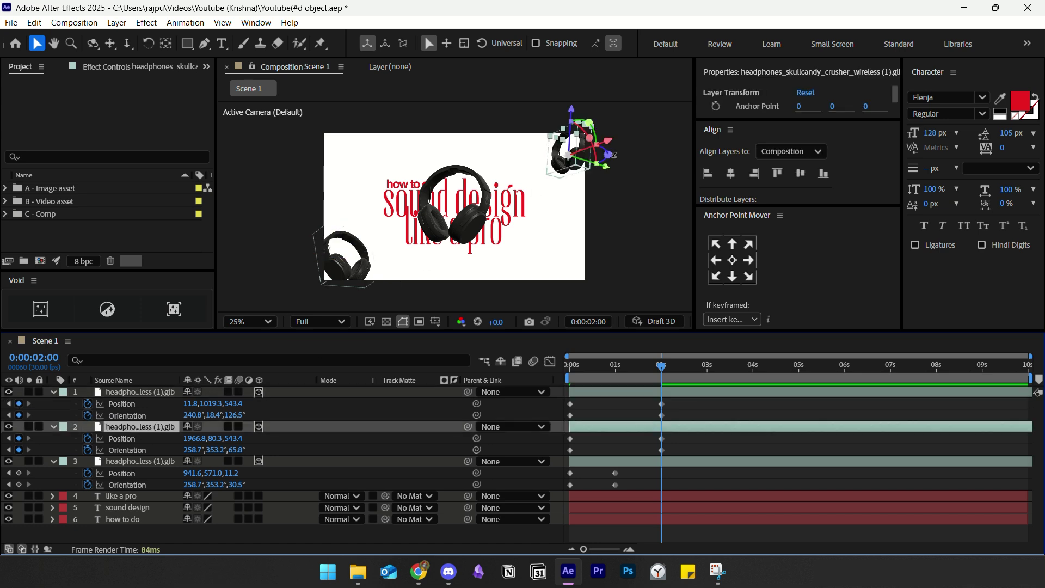
left_click_drag(606, 154, 607, 156)
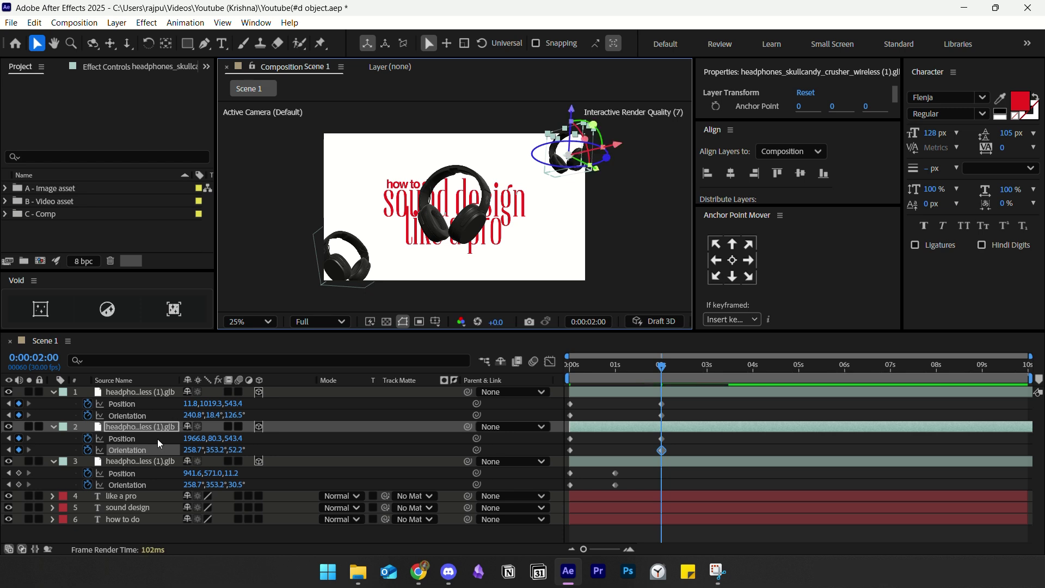
left_click(140, 393)
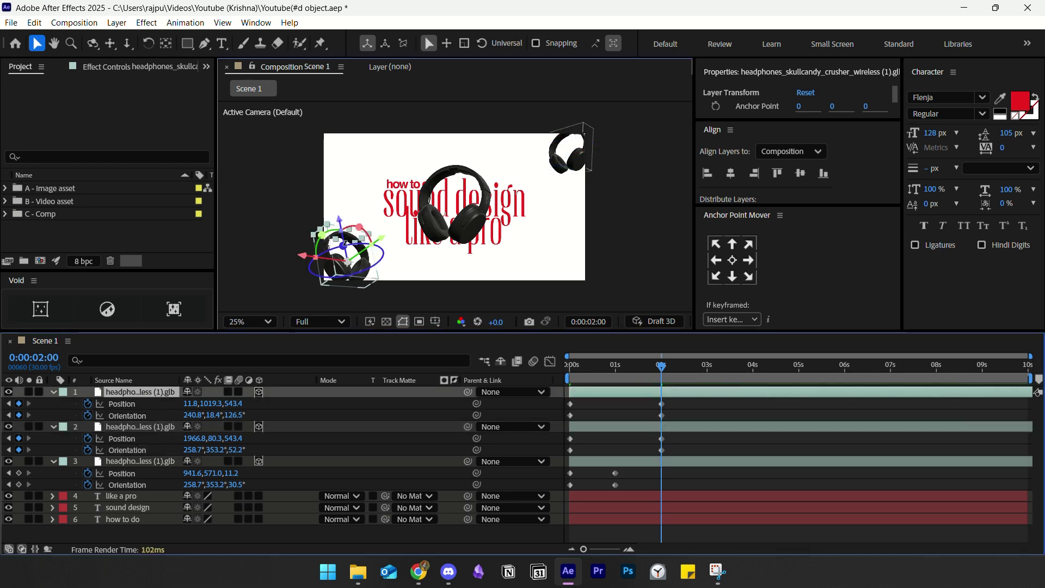
left_click_drag(348, 242, 346, 270)
- Move the 2-second Position and Orientation keyframes of both corner headphones layers to about 5 seconds
left_click_drag(677, 405, 648, 453)
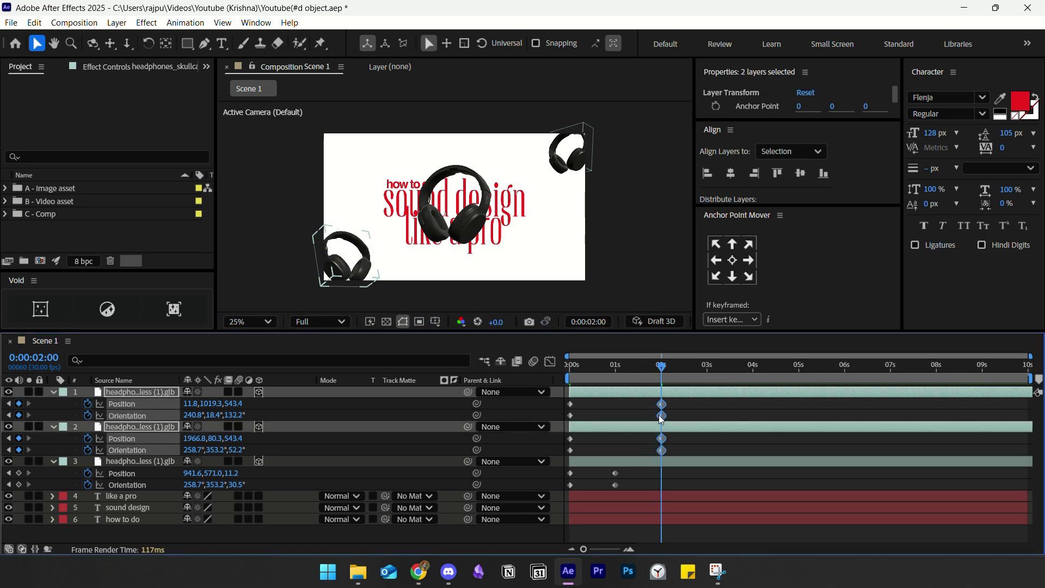
left_click_drag(662, 404, 799, 405)
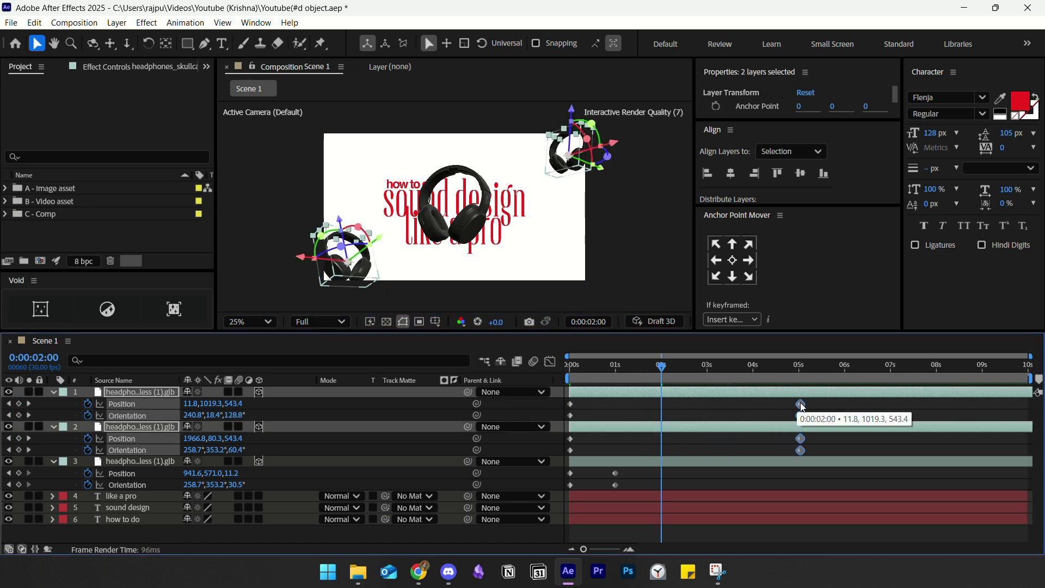
left_click(703, 405)
- At the composition start, set the central headphones layer's Z position to about 75.2
key("Home")
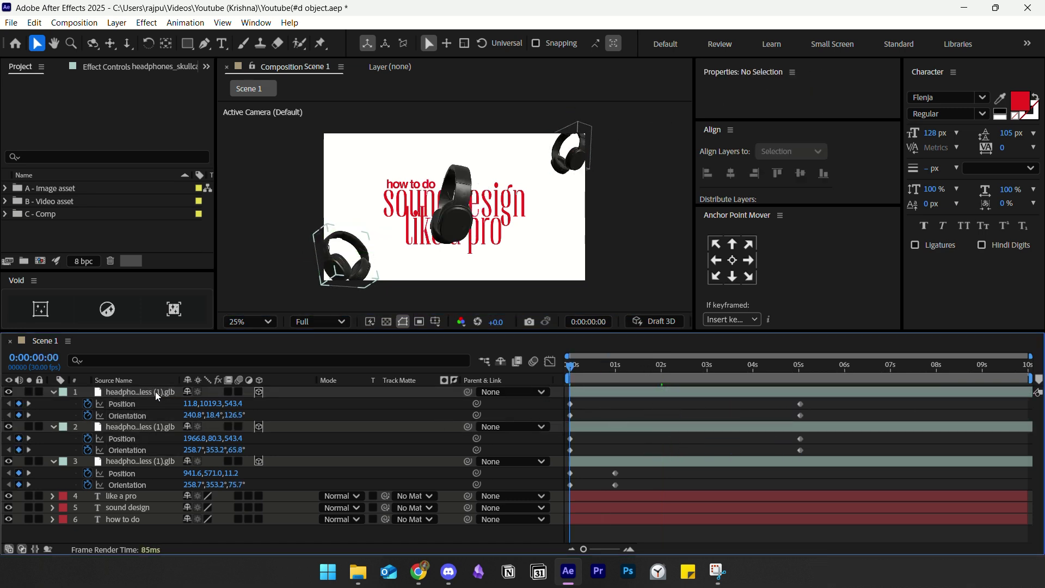
left_click(155, 391)
left_click(589, 462)
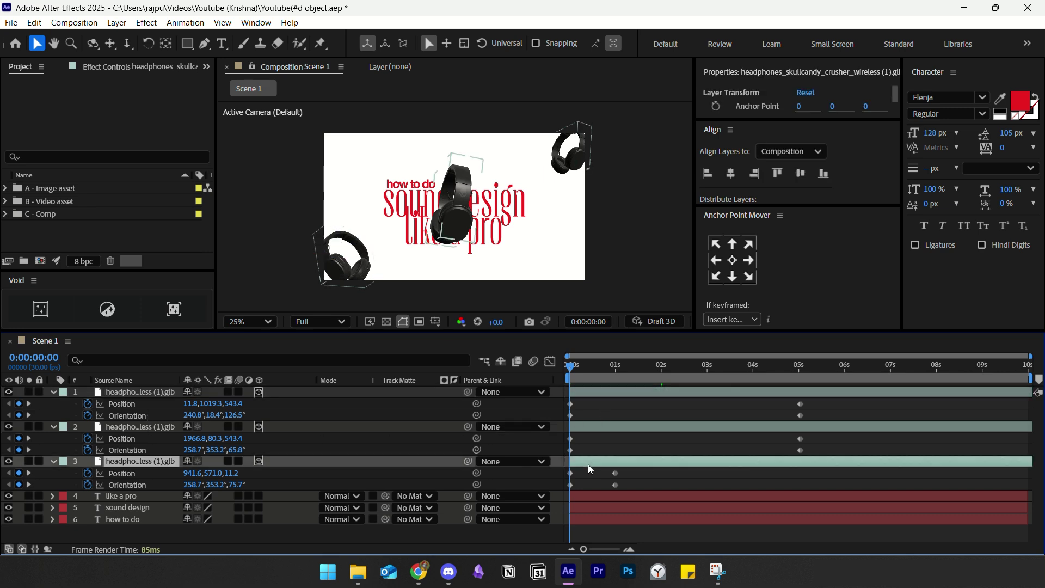
left_click_drag(230, 475, 272, 474)
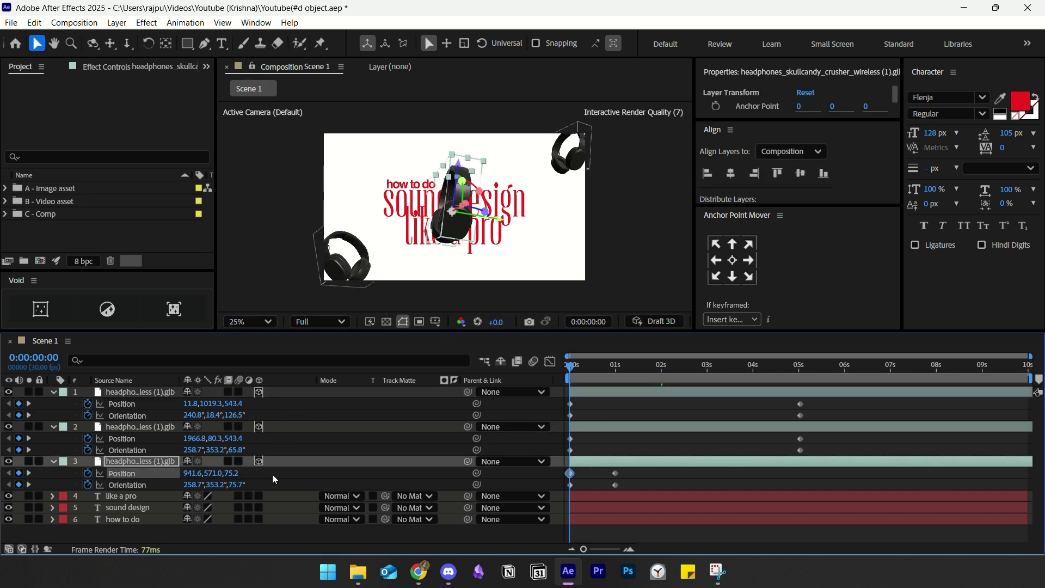
- Shape the speed curve of the central headphones' Position and Orientation keyframes to start fast and slow down, and preview the animation
left_click_drag(624, 476, 558, 493)
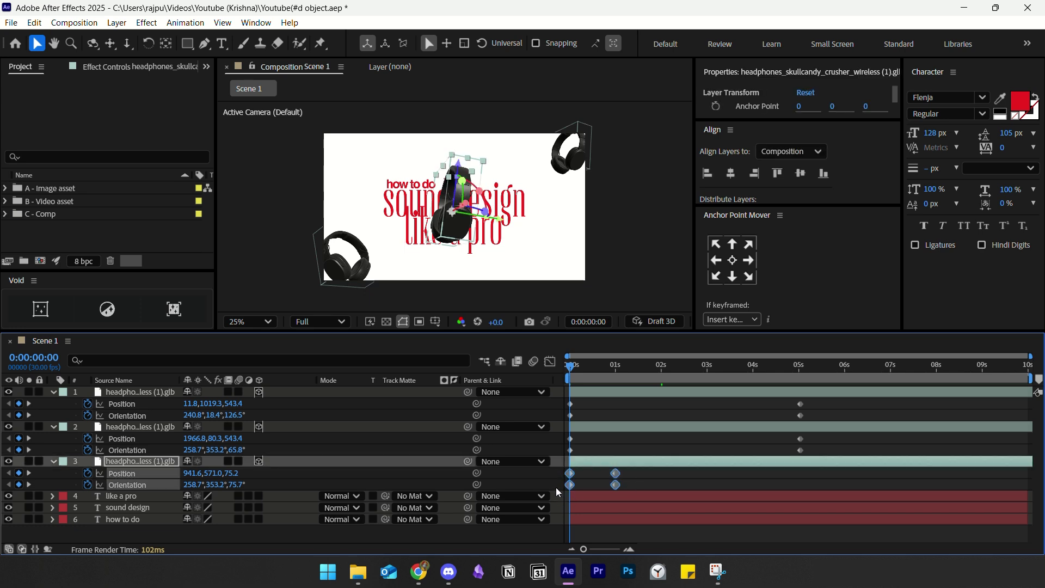
left_click(550, 361)
left_click(629, 549)
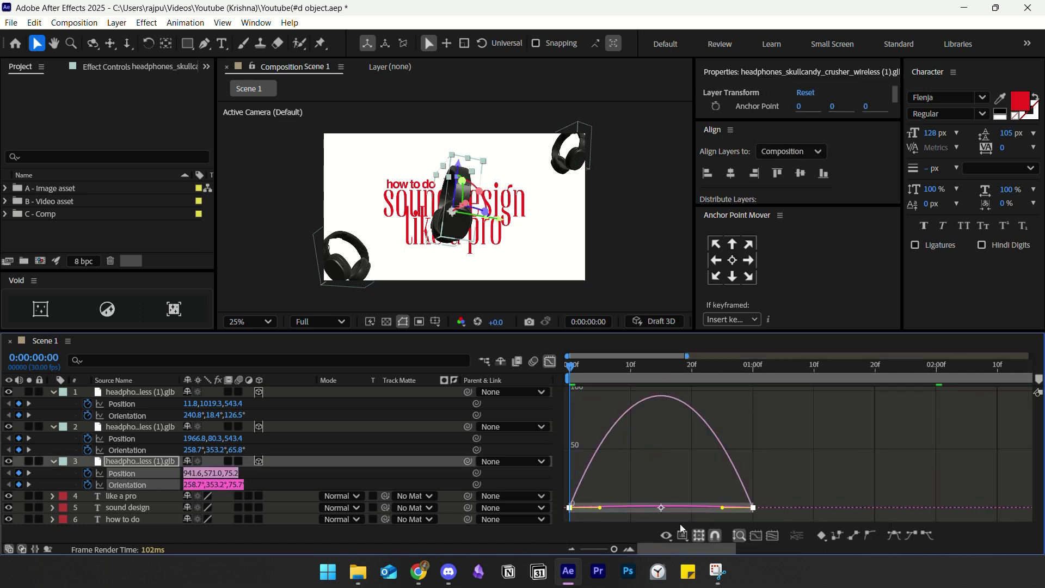
left_click_drag(722, 507, 528, 522)
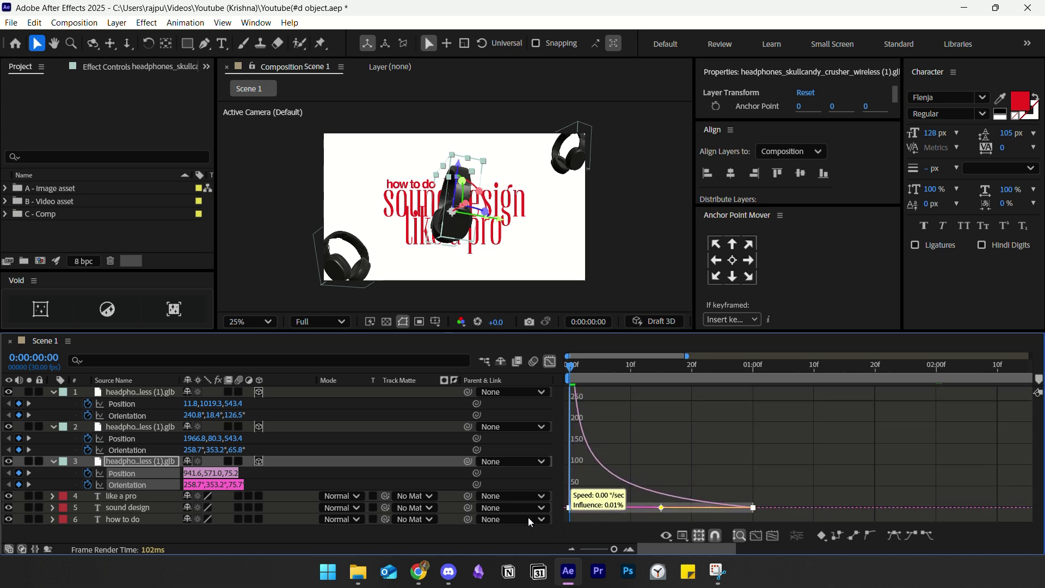
left_click(550, 362)
left_click(606, 478)
key("space")
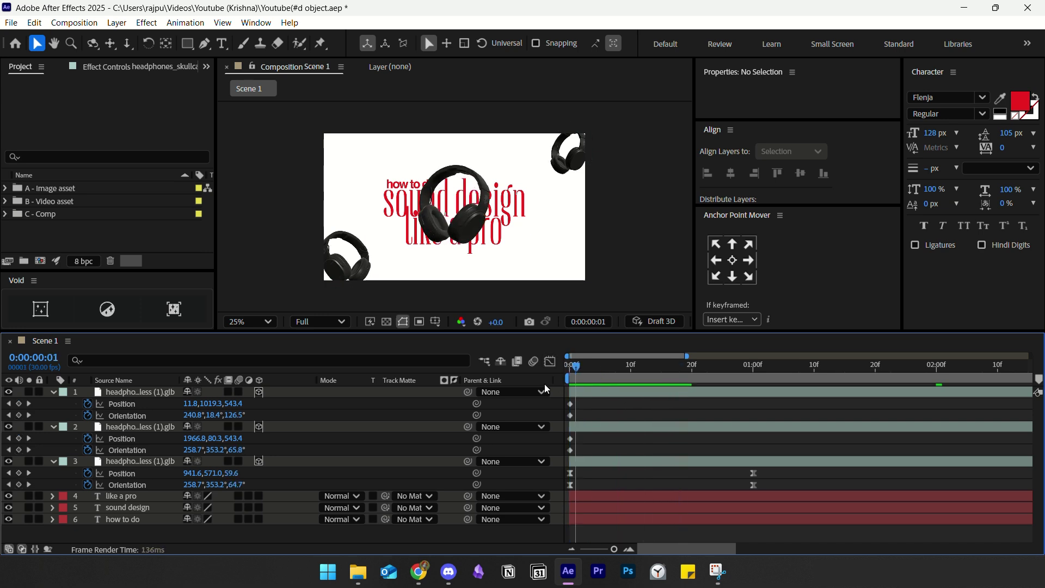
- Play back the composition from the start to check the central headphones' motion over the first second
key("space")
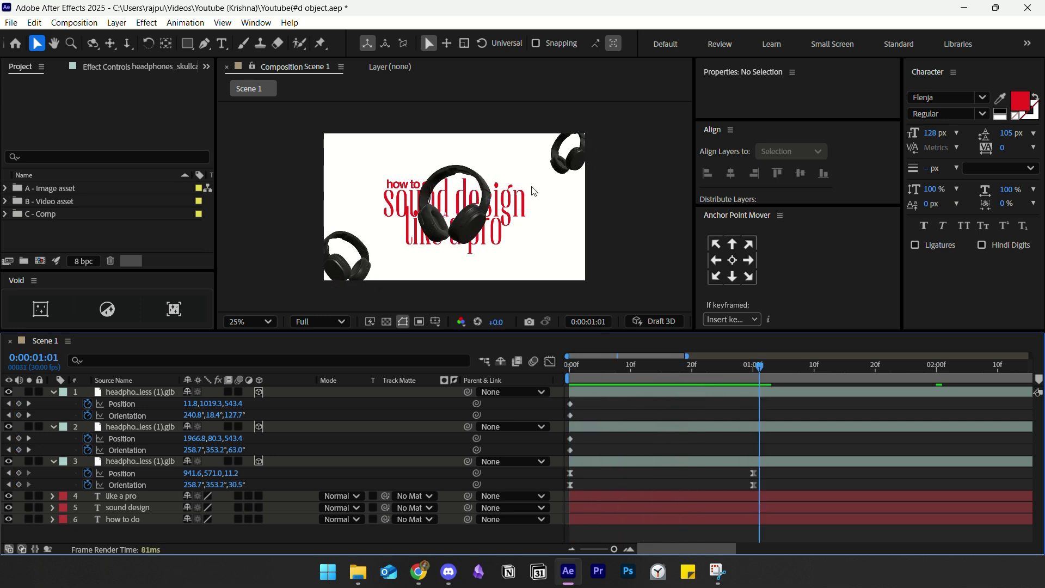
left_click(572, 549)
left_click(571, 548)
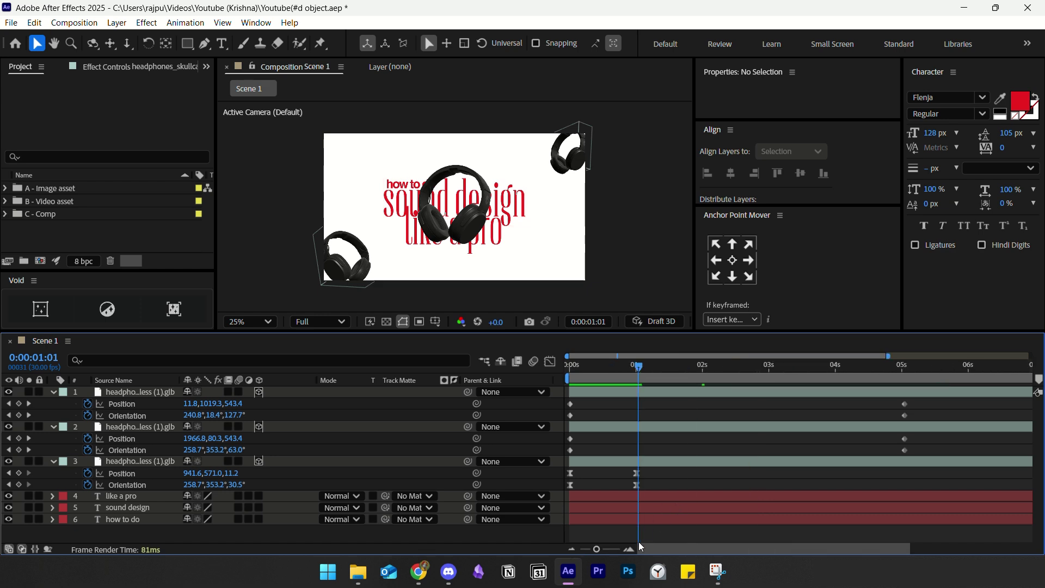
left_click(627, 548)
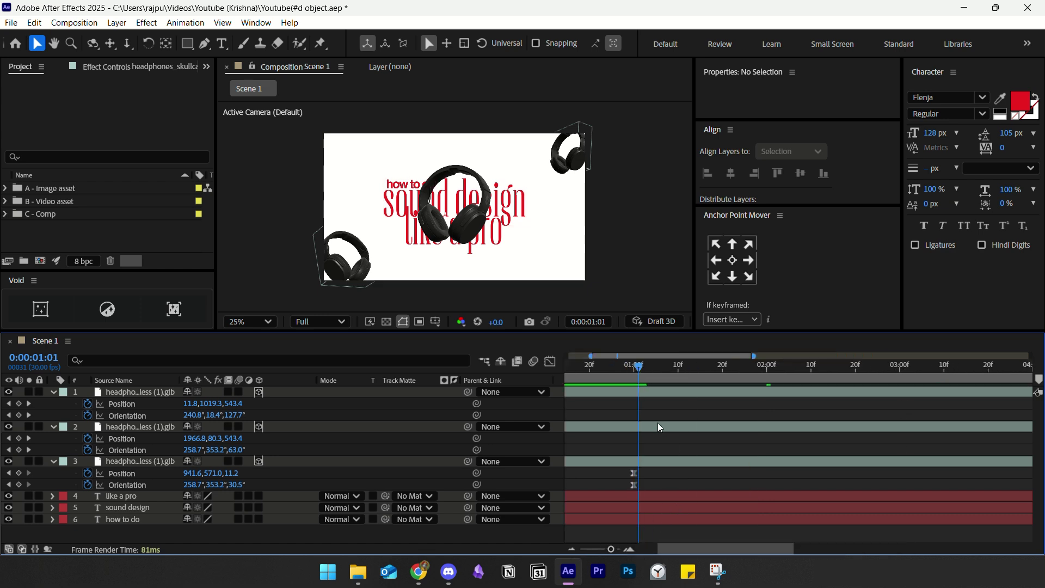
left_click(625, 360)
key("Home")
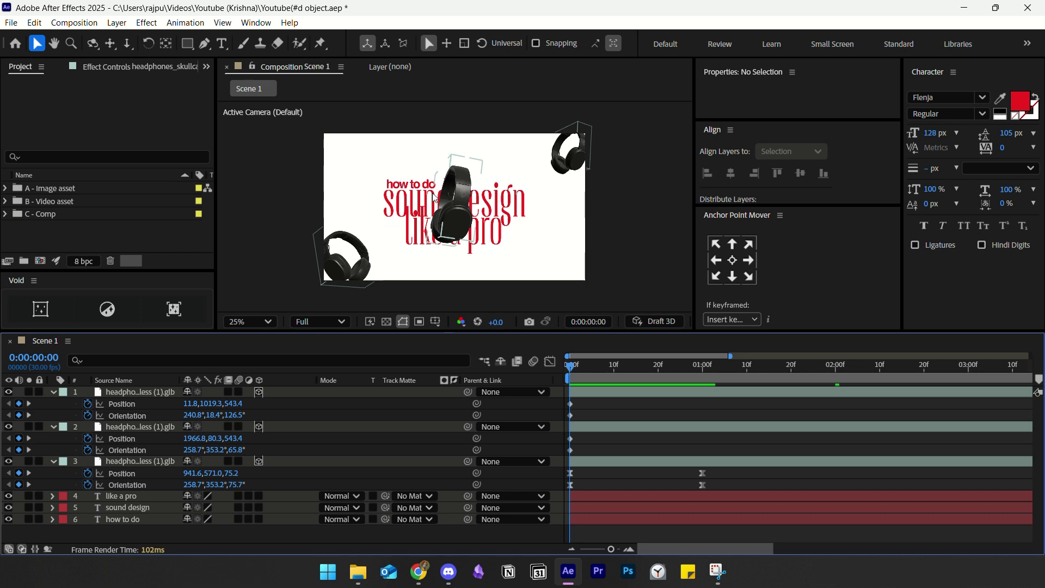
key("space")
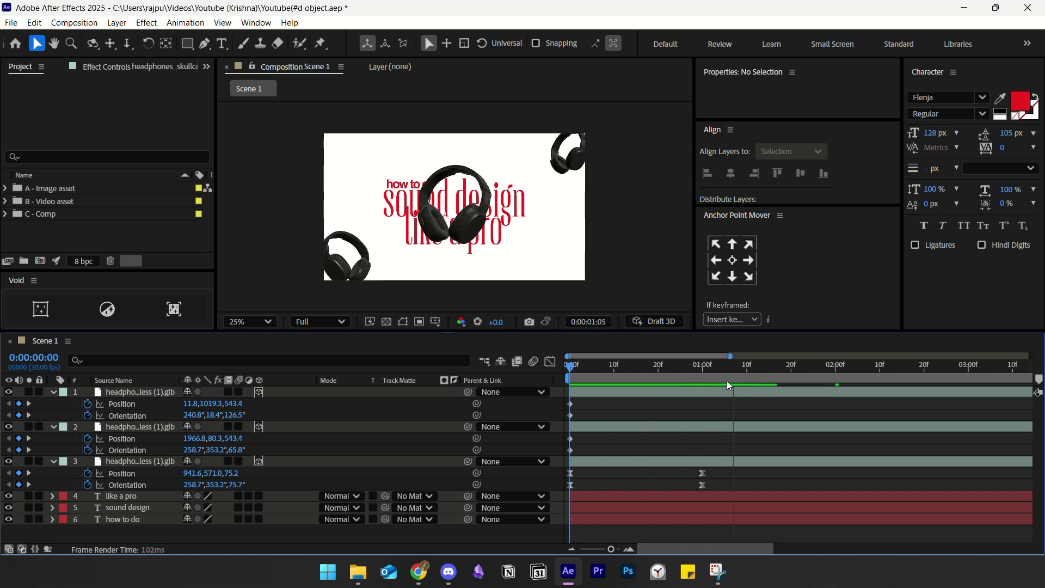
key("space")
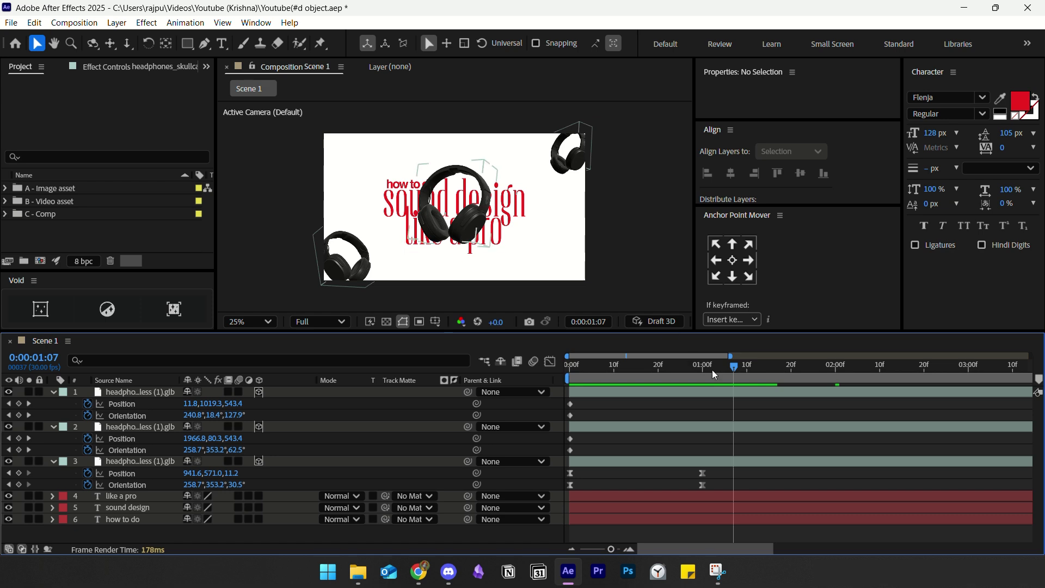
- Add Position and Orientation keyframes to the central headphones layer at 0:00:01:02 and 0:00:02:00
left_click_drag(731, 374, 707, 390)
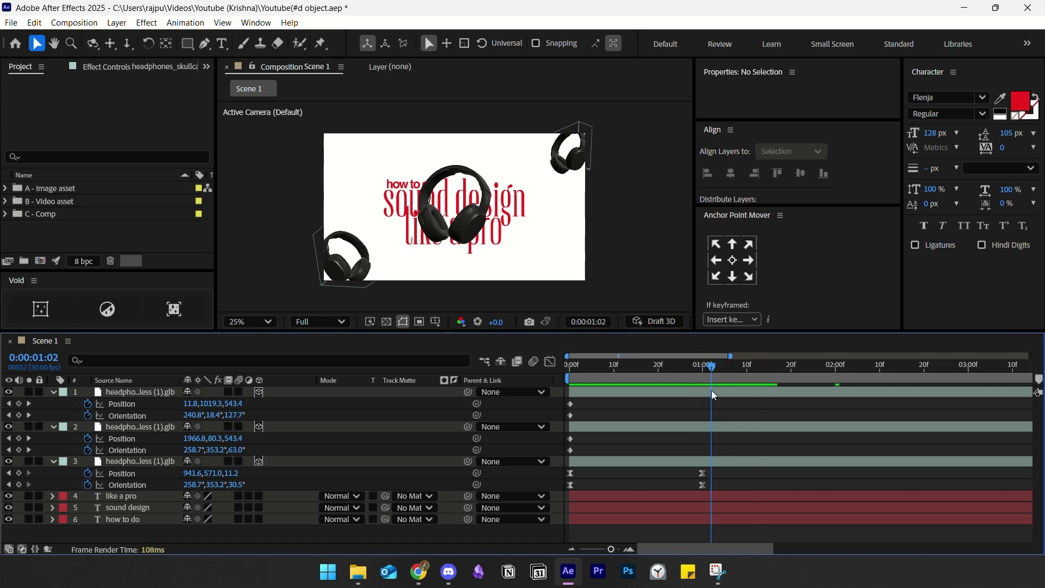
left_click(18, 473)
left_click(18, 484)
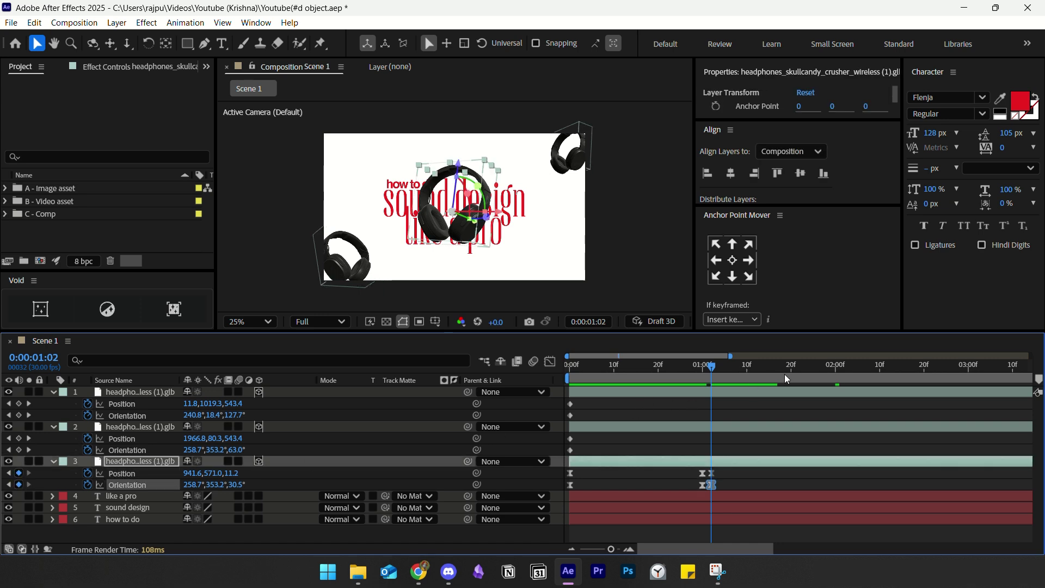
left_click_drag(785, 374, 835, 377)
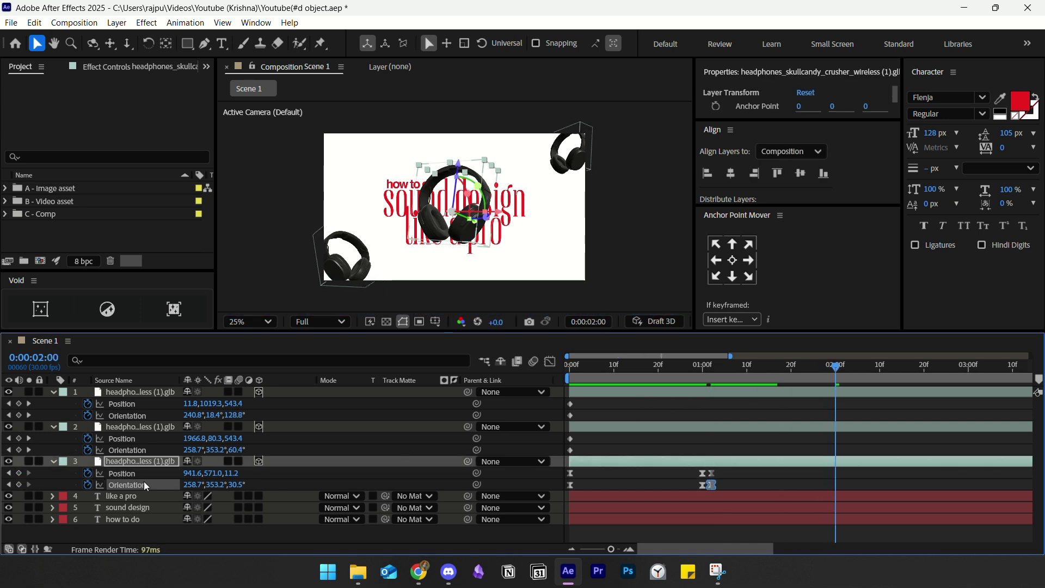
left_click(19, 484)
left_click(18, 473)
left_click(294, 484)
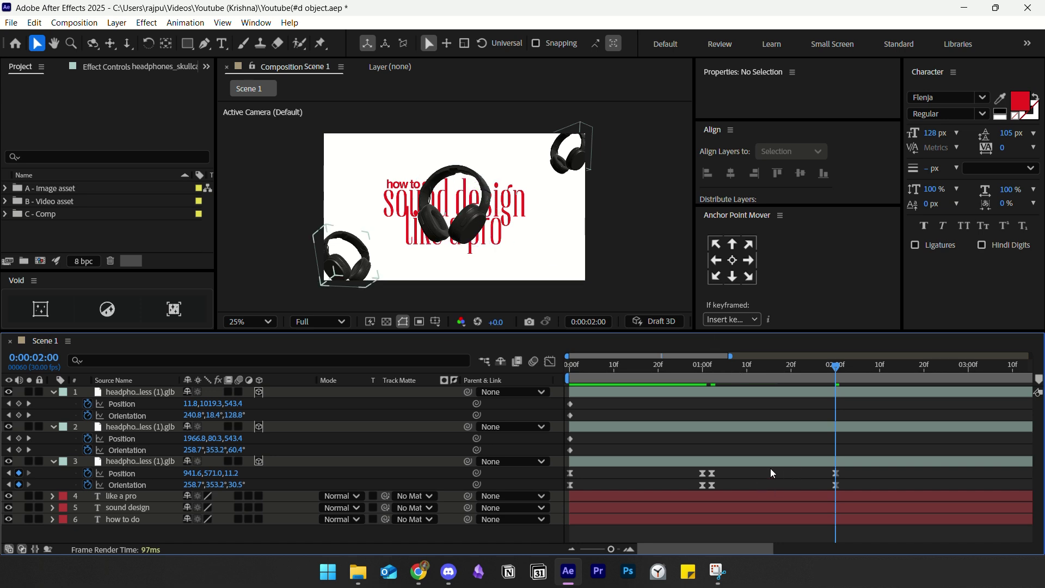
- At 2 seconds, rotate the central headphones to an orientation of about 256.3°, 6.8°, 331.5° and preview the new turn
left_click(713, 460)
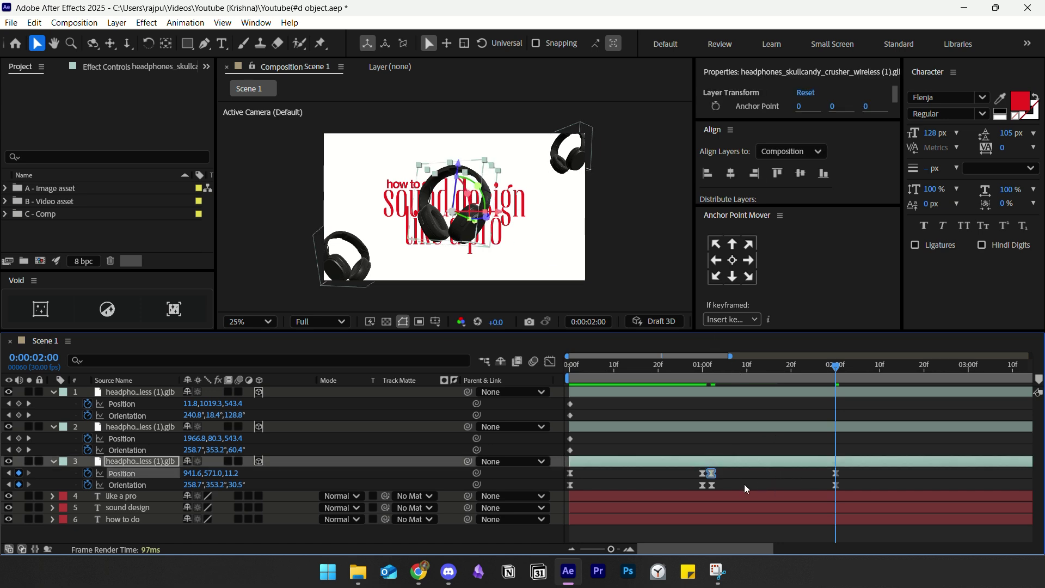
left_click(743, 484)
left_click(722, 463)
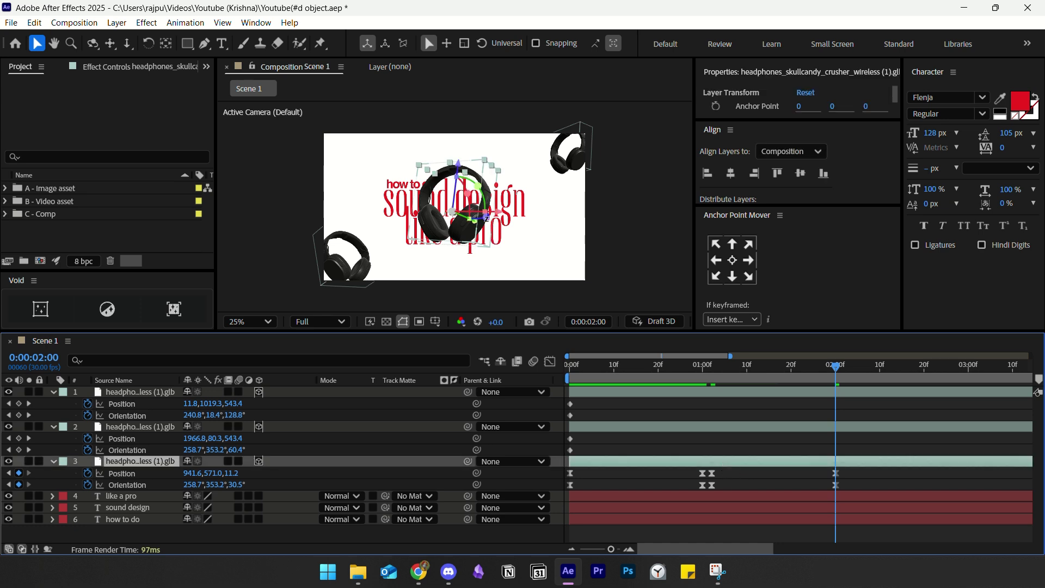
left_click_drag(500, 216, 438, 189)
left_click(698, 365)
left_click(729, 463)
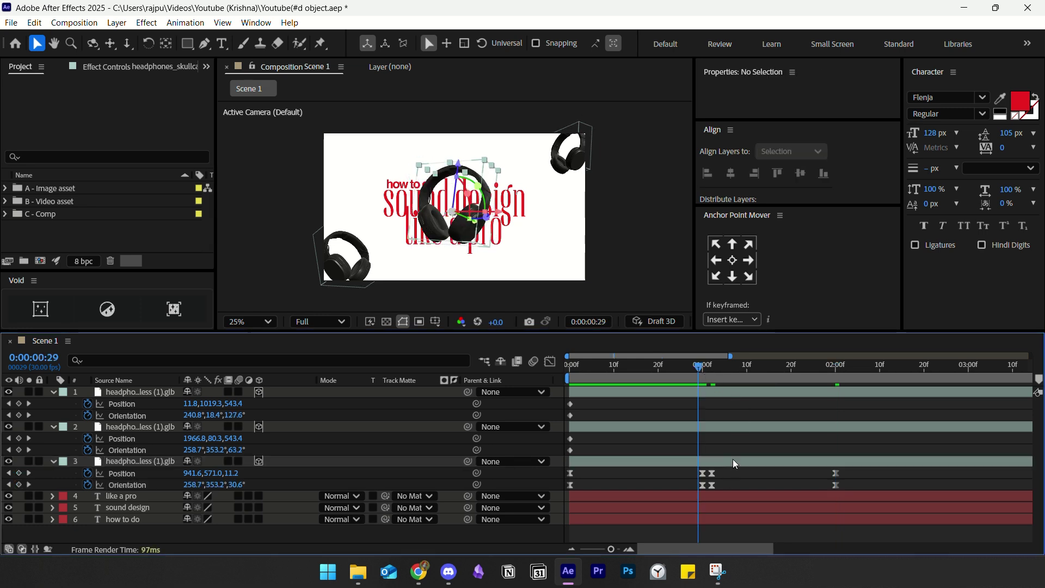
key("space")
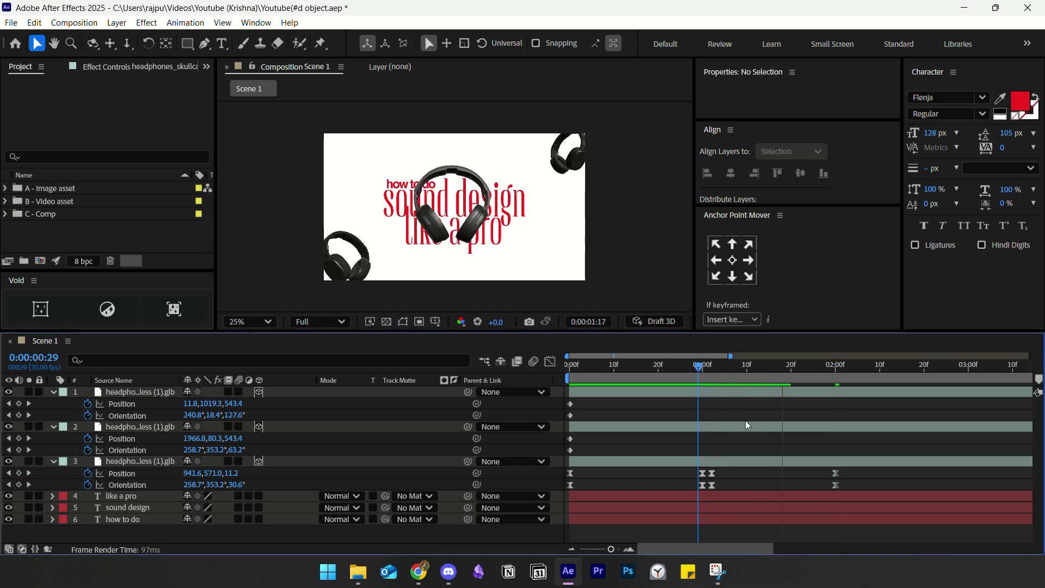
- Shape the speed curve between the central headphones' 0:00:01:02 and 2-second keyframes to start fast and slow down, and preview it
left_click_drag(859, 476, 711, 492)
left_click(551, 361)
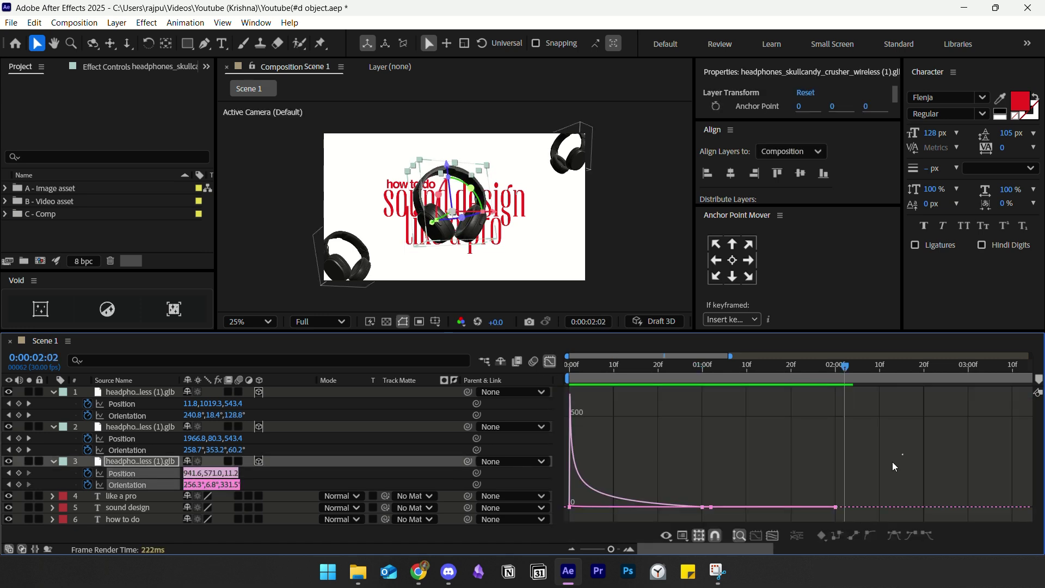
left_click_drag(893, 463, 710, 524)
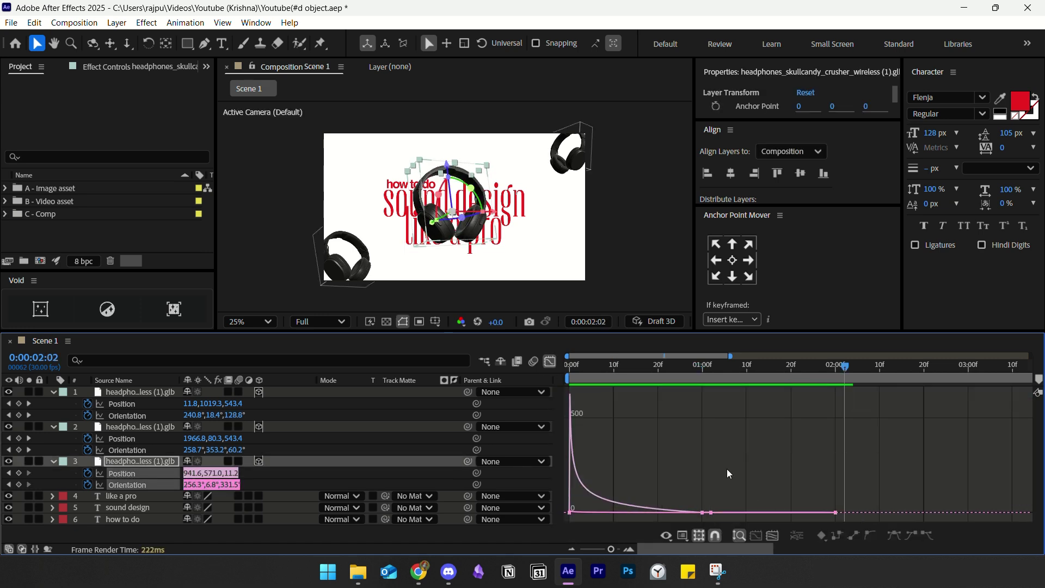
left_click(548, 362)
left_click_drag(857, 469, 708, 491)
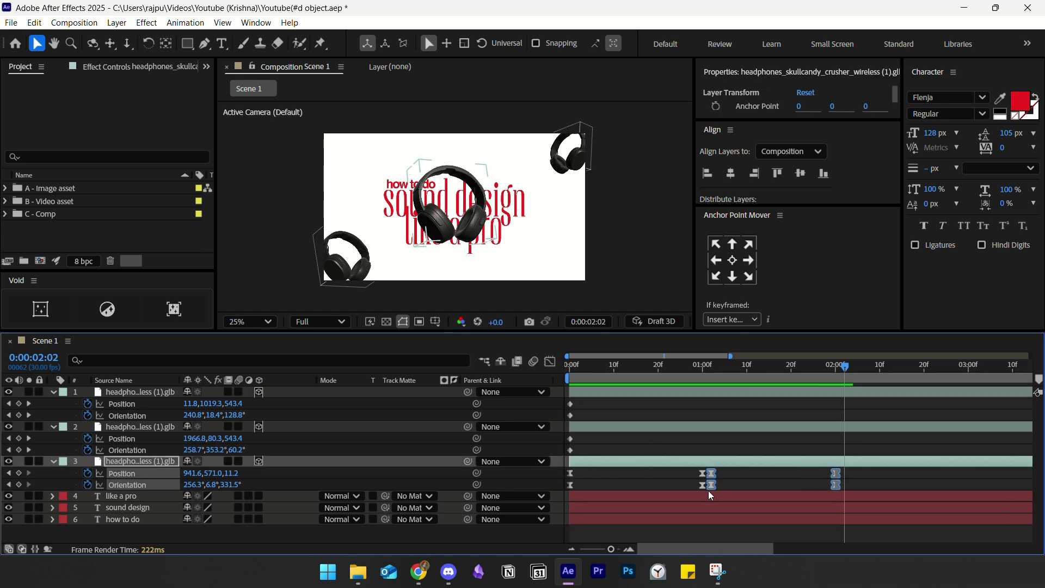
key("shift+F3")
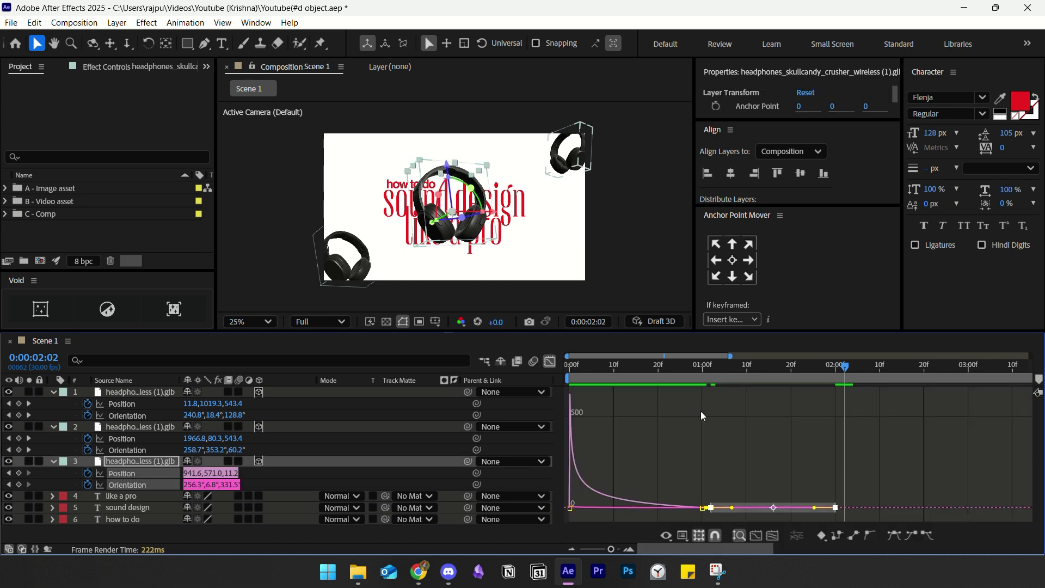
left_click_drag(814, 508, 714, 509)
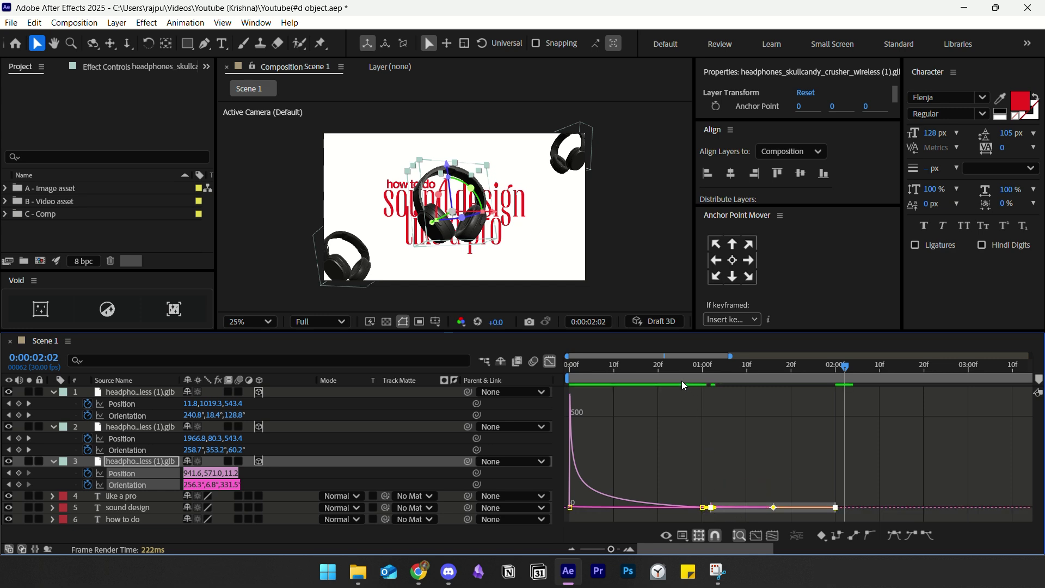
key("space")
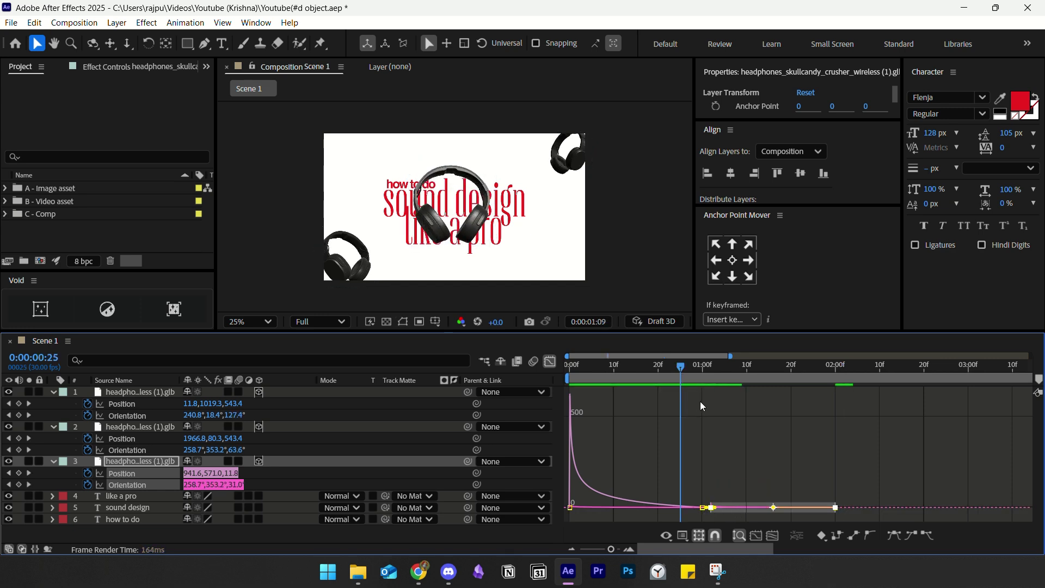
left_click(550, 362)
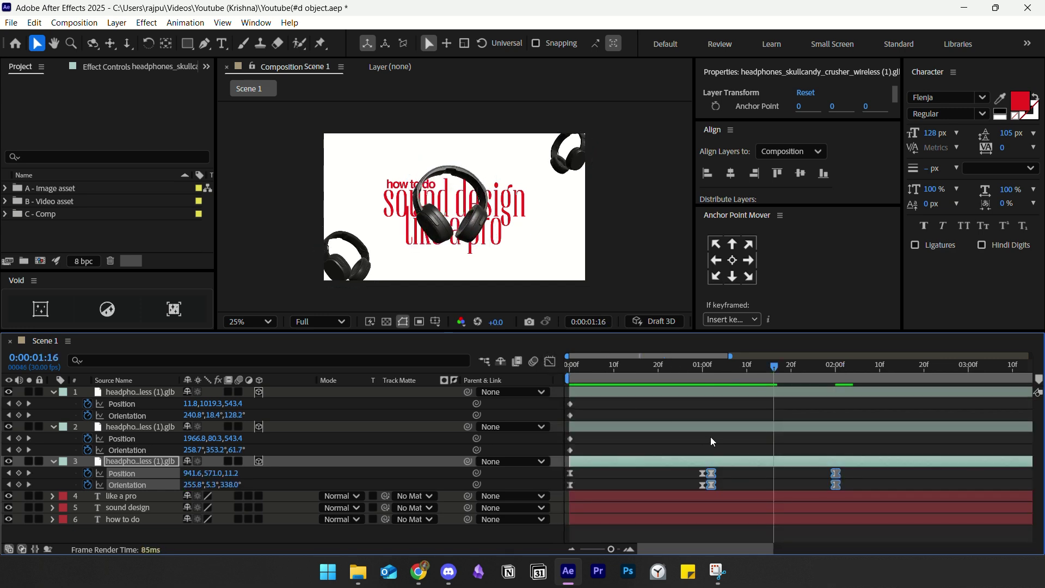
left_click(734, 480)
- At the 2-second keyframe, rotate the central headphones to a Z orientation of about 321.6° and review the motion
left_click(28, 484)
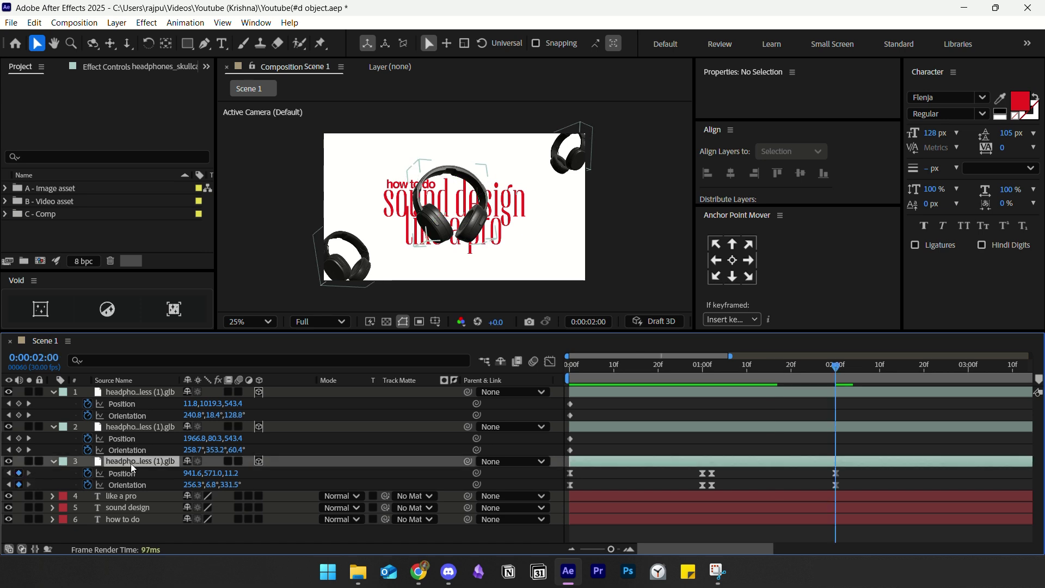
left_click(130, 461)
left_click_drag(470, 211, 451, 212)
left_click_drag(844, 469, 699, 481)
left_click(550, 362)
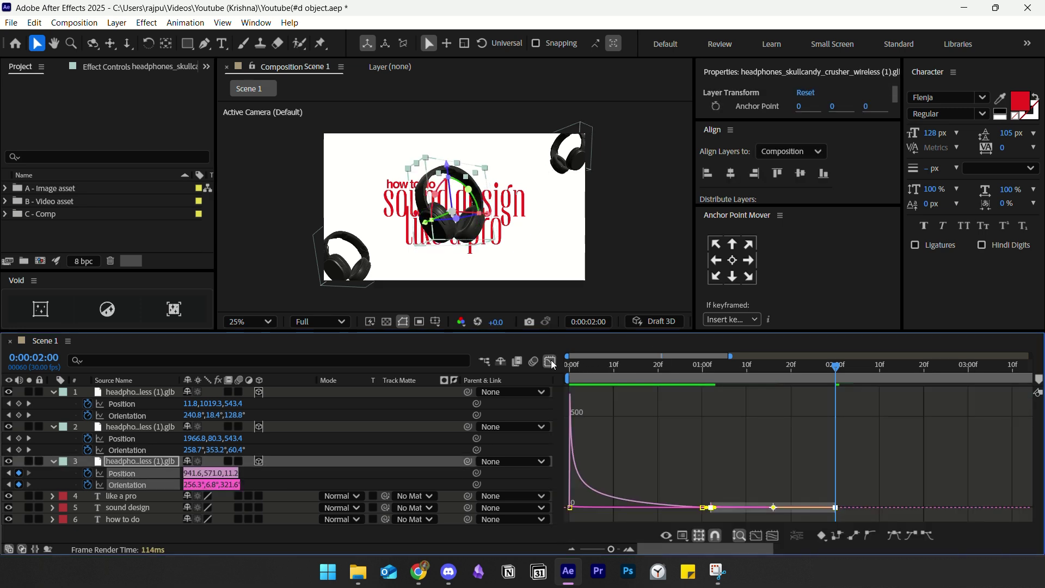
left_click(550, 362)
left_click(693, 366)
left_click(756, 476)
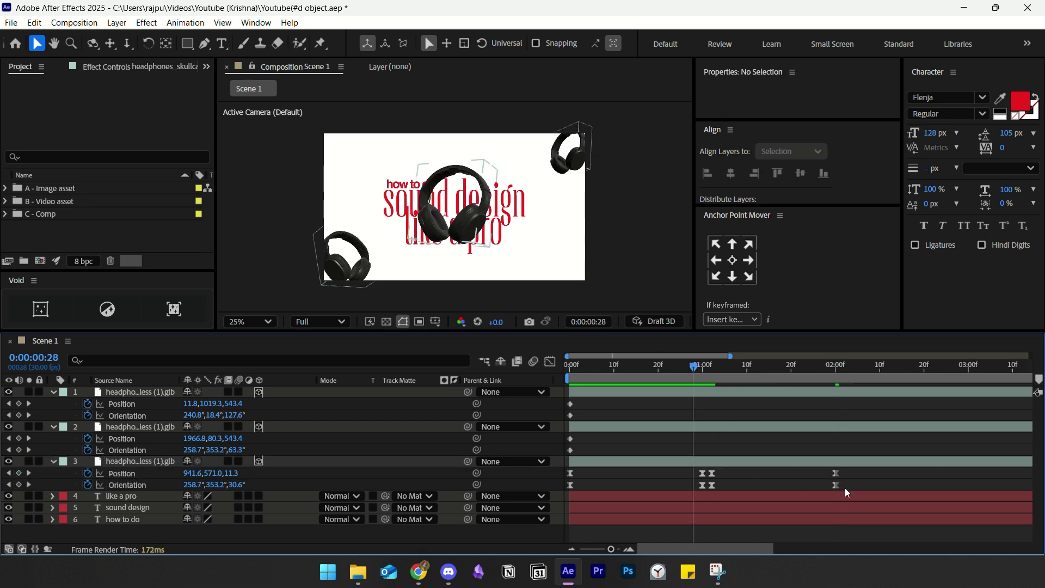
- Replace the central headphones' Orientation keyframe at 0:00:01:02 with a copy of the one at 1 second to hold the rotation
left_click_drag(824, 486, 703, 486)
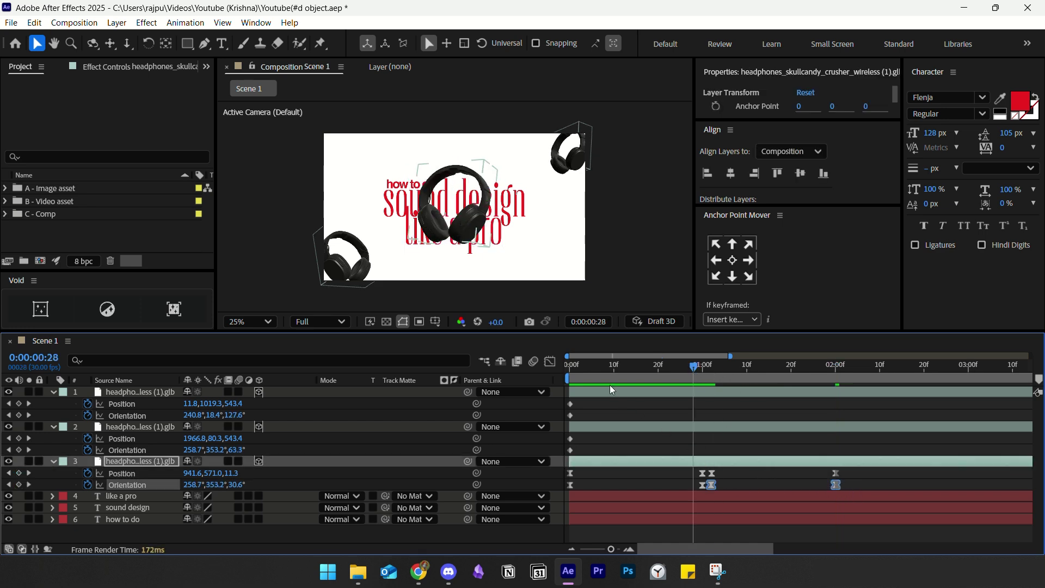
left_click(551, 361)
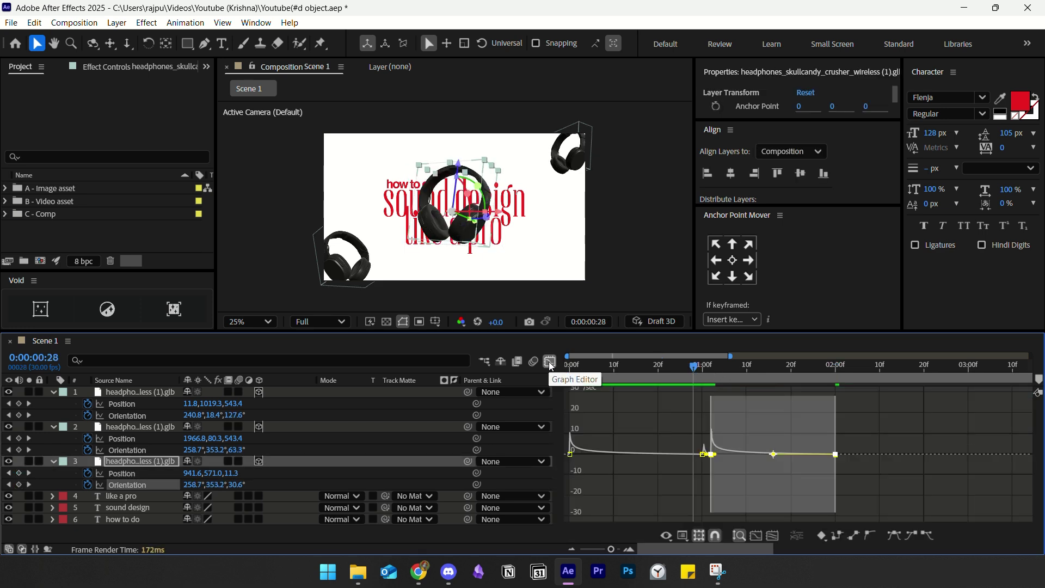
left_click(630, 549)
left_click(630, 550)
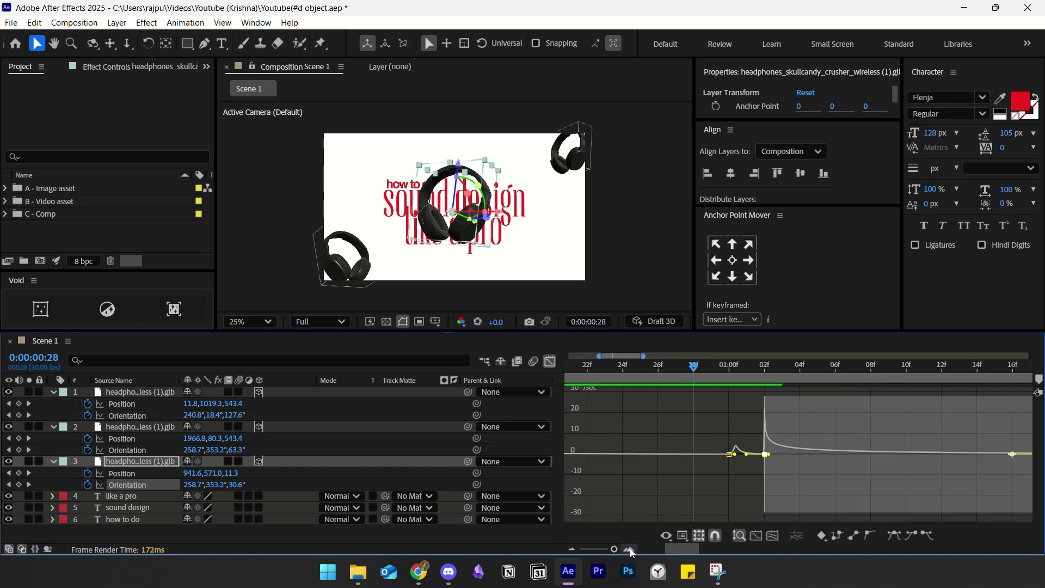
left_click(630, 549)
left_click_drag(761, 378, 670, 374)
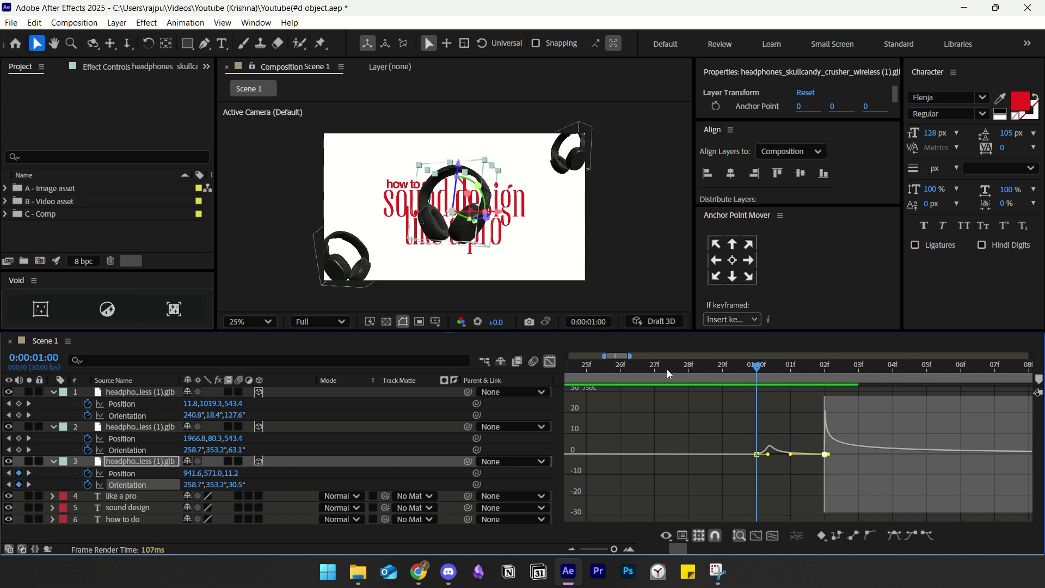
left_click(550, 361)
left_click(768, 482)
left_click_drag(769, 482, 740, 491)
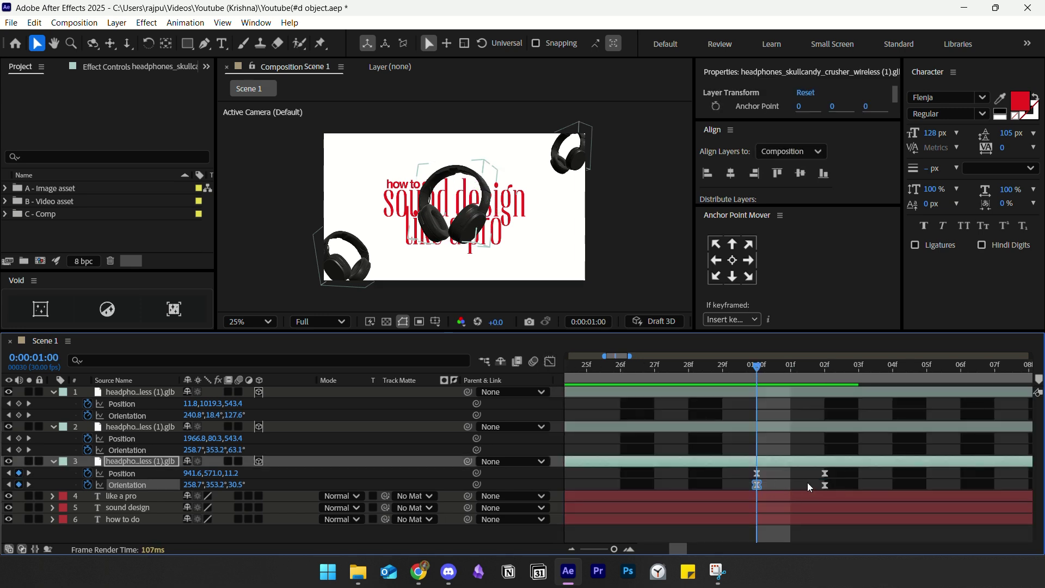
left_click(825, 484)
key("Delete")
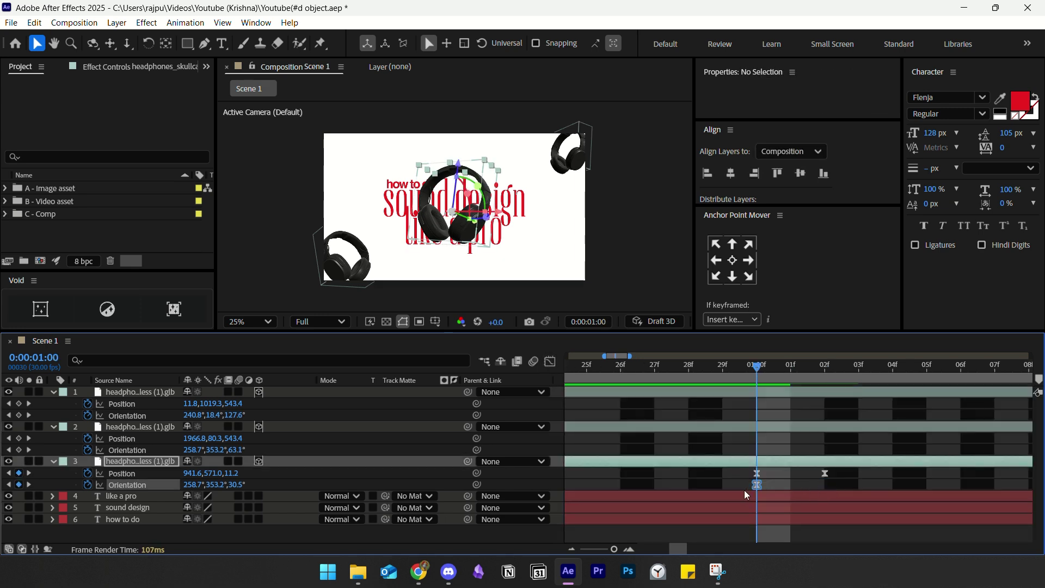
left_click(757, 485)
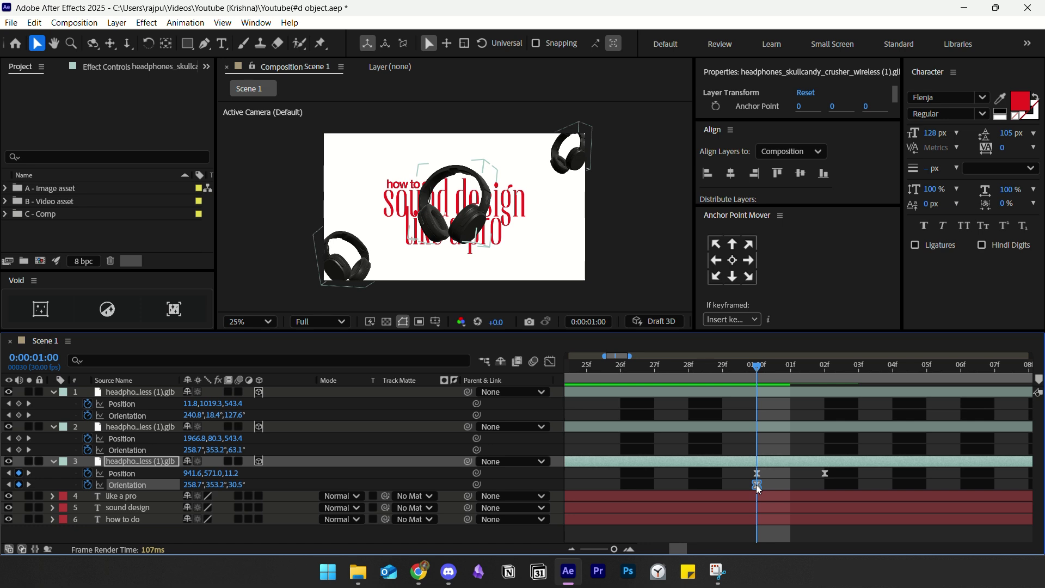
left_click(825, 375)
key("ctrl+v")
left_click(801, 479)
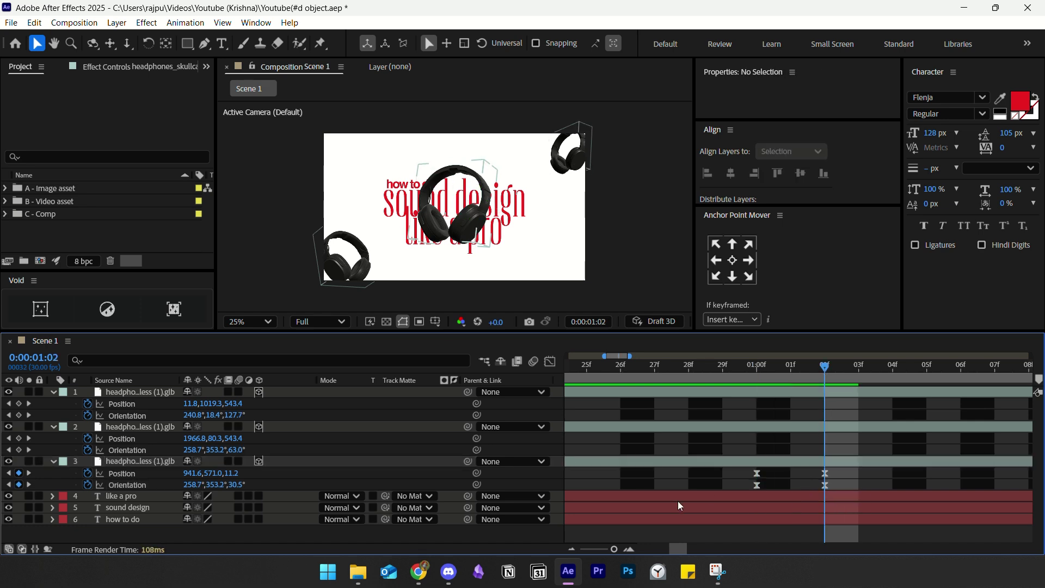
- Preview both turns of the central headphones from the composition start to about 2 seconds
left_click_drag(614, 549, 602, 550)
left_click(620, 376)
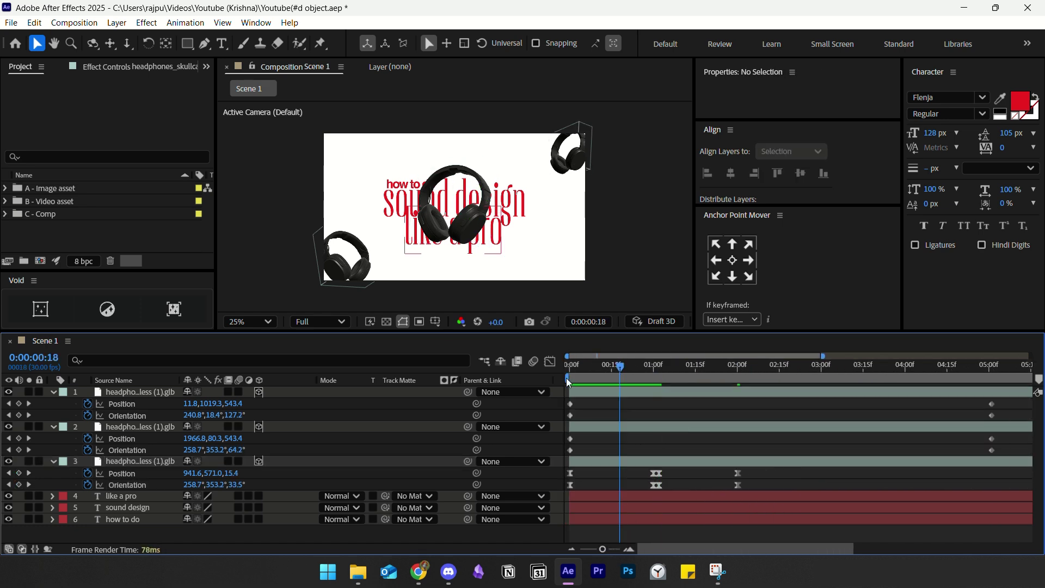
left_click(568, 383)
key("space")
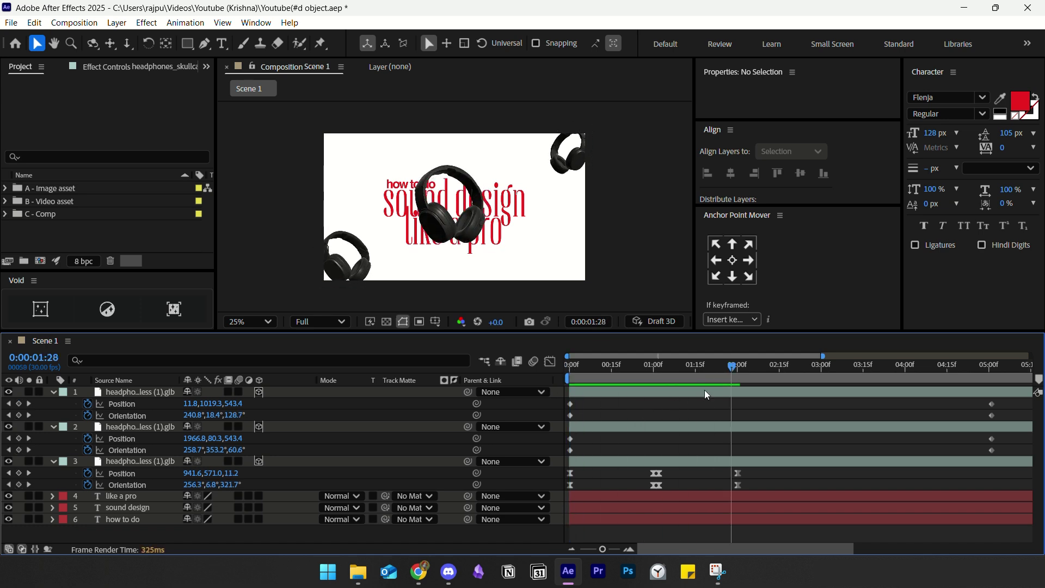
mouse_move(697, 367)
left_mouse_down()
mouse_move(654, 380)
mouse_move(700, 376)
left_mouse_up()
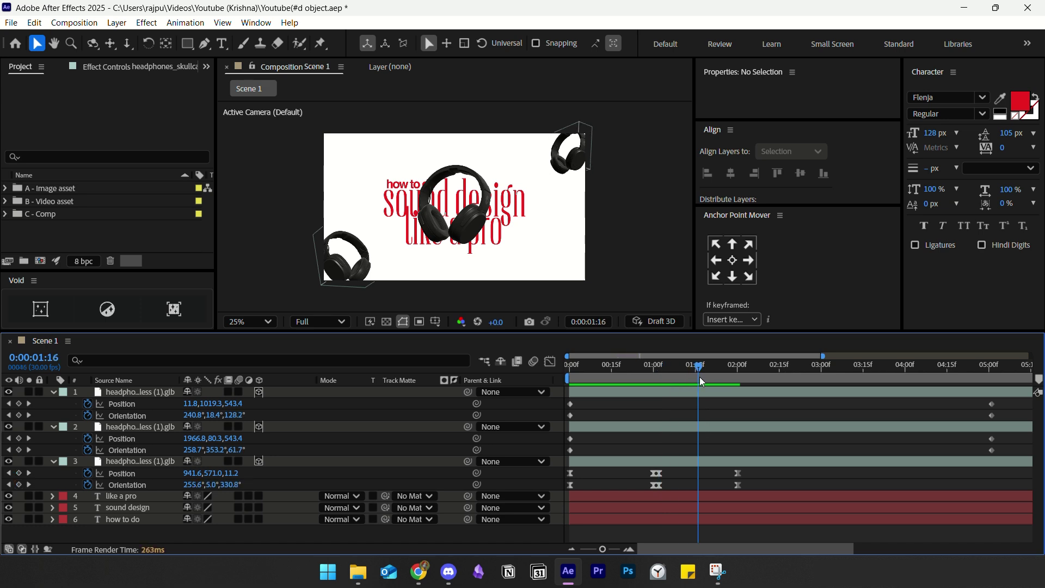
- Trim the start of the "like a pro" text layer to 0:00:01:16
left_click(661, 511)
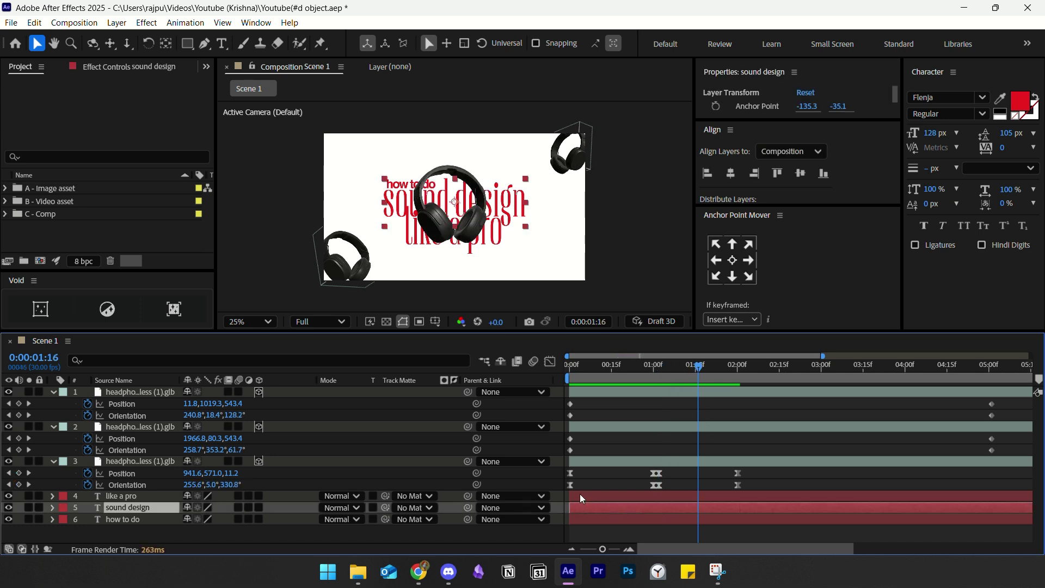
left_click_drag(572, 495, 695, 495)
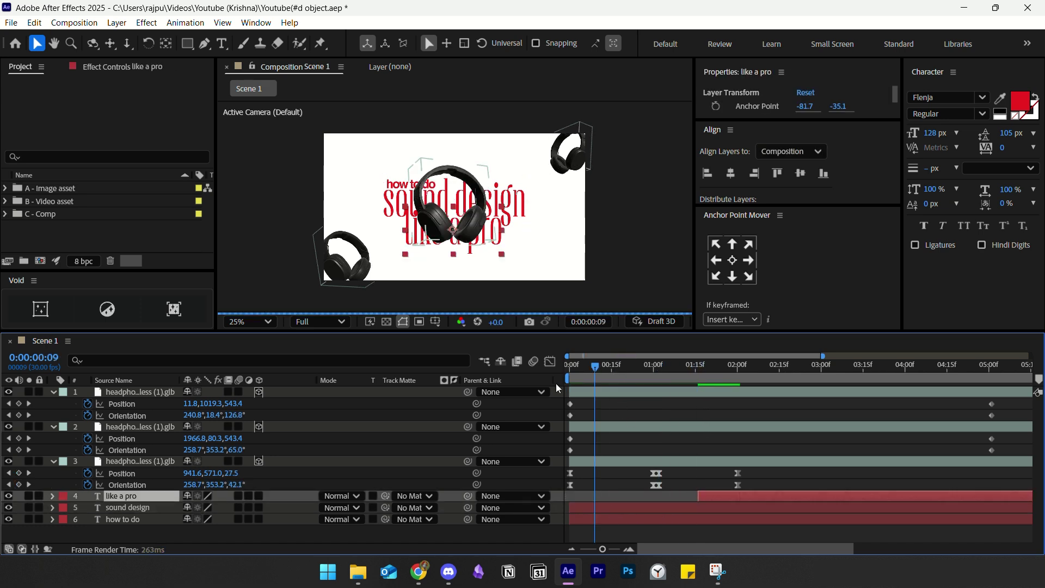
left_click(606, 407)
key("Home")
- Trim the start of the "sound design" text layer to about 0:00:00:15 and preview the staggered text
left_click(595, 506)
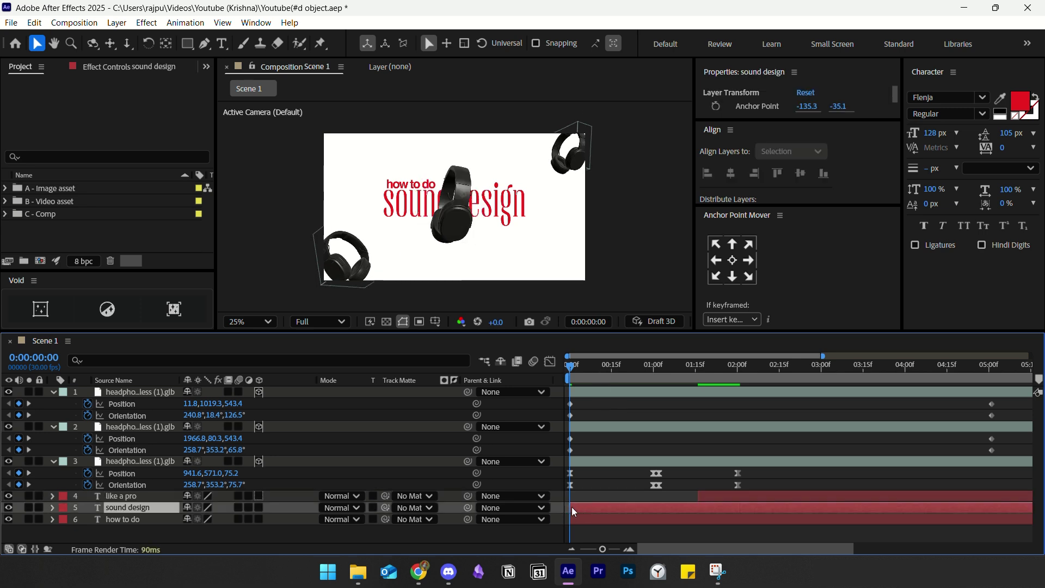
left_click_drag(571, 507, 611, 507)
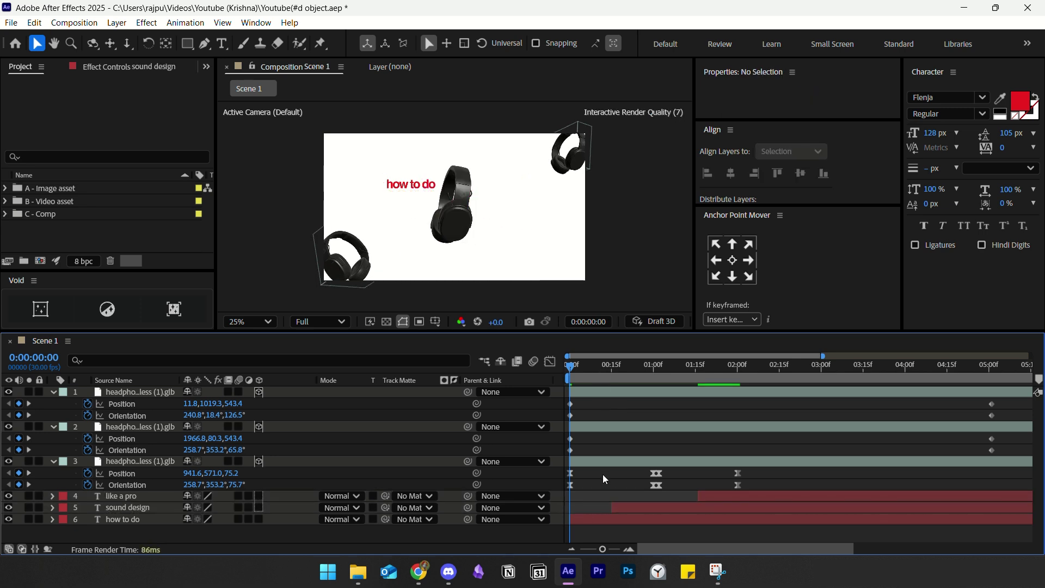
key("space")
key("space")
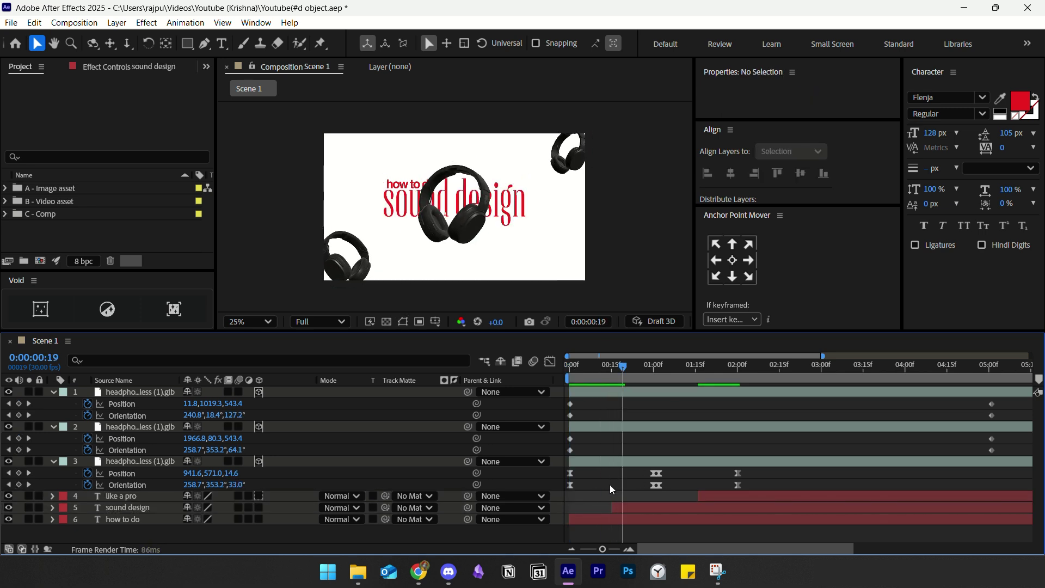
key("space")
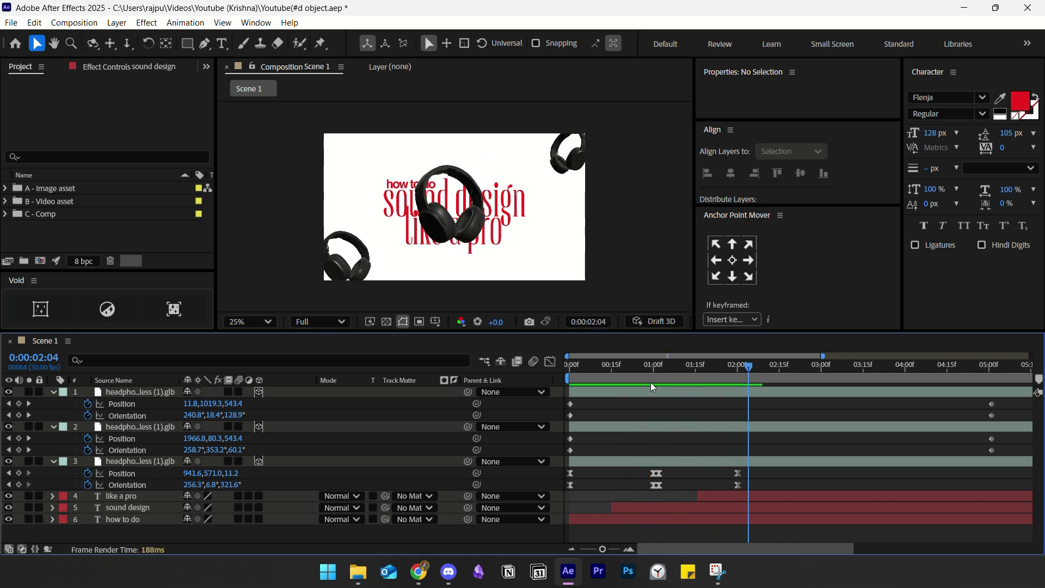
- Move the corner headphones' ending Position and Orientation keyframes to 1 second and apply Easy Ease to both their start and end keyframes
left_click_drag(634, 374, 652, 374)
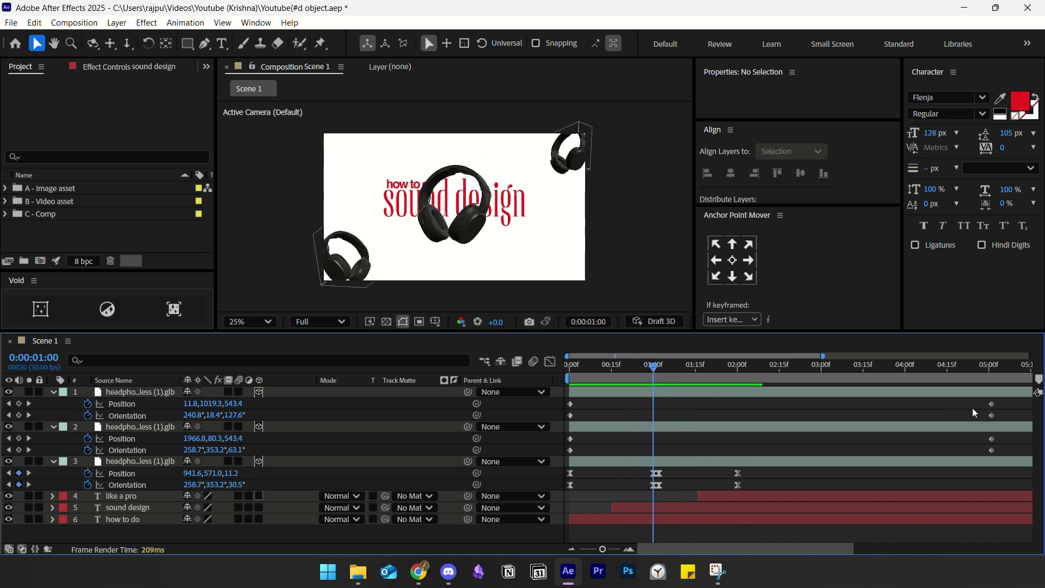
left_click_drag(972, 399, 1007, 454)
left_click_drag(990, 409, 661, 443)
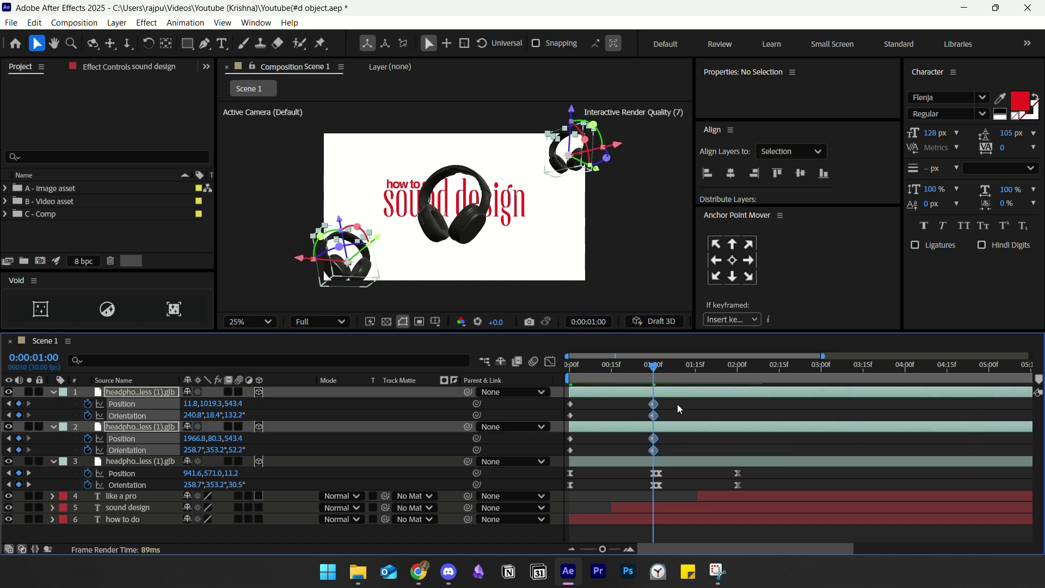
left_click_drag(677, 404, 559, 455)
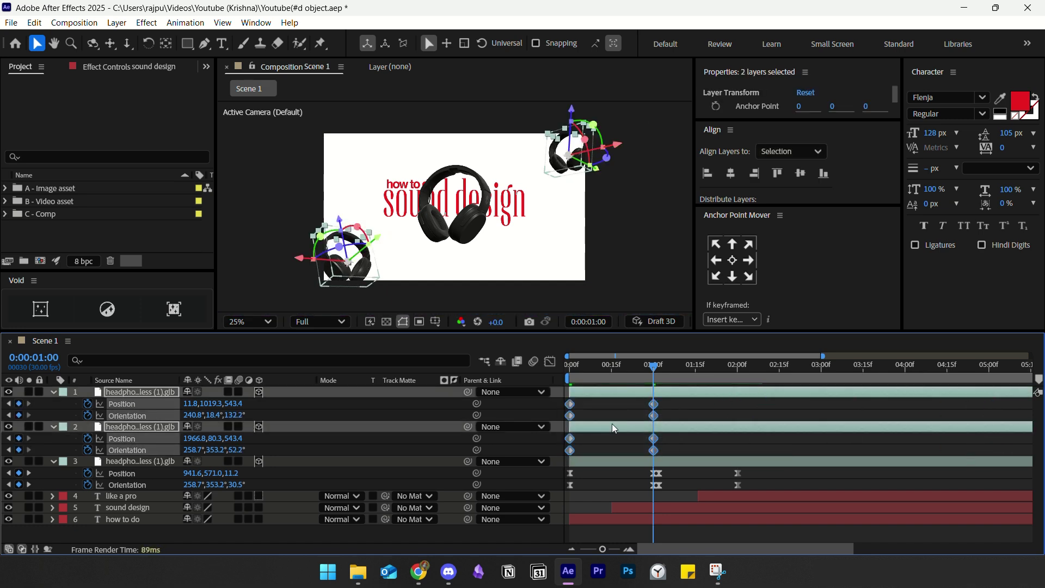
key("F9")
- Shape the corner headphones' speed curve between 0 and 1 second to start very fast and slow down gradually
left_click(550, 363)
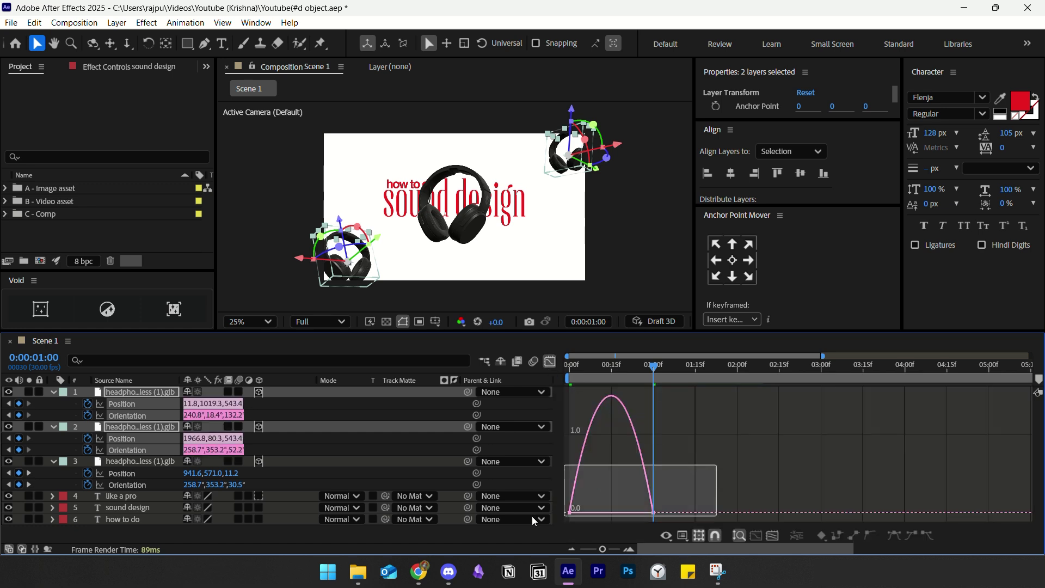
left_click(628, 549)
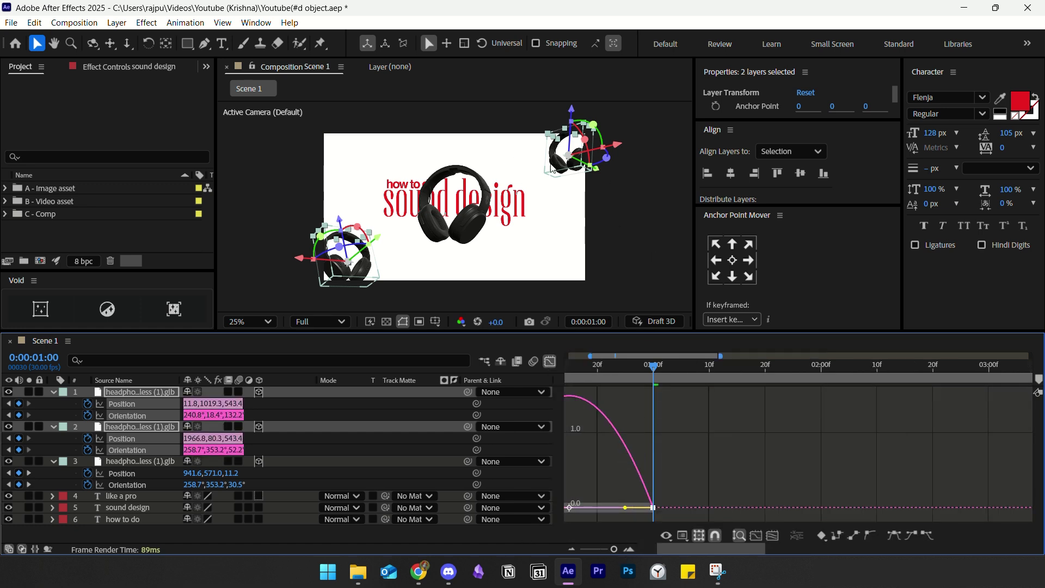
left_click(570, 549)
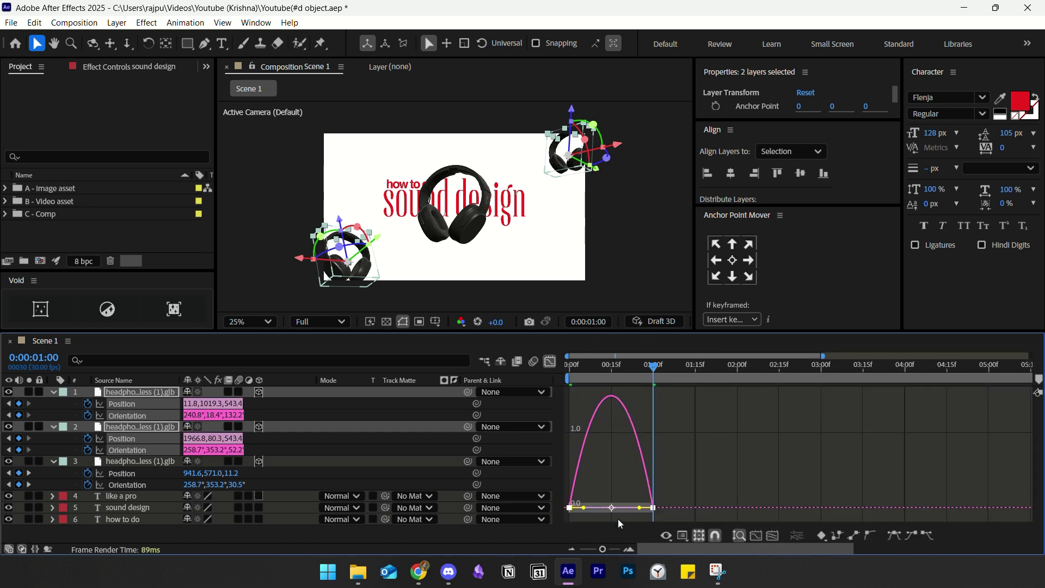
left_click_drag(641, 512, 611, 510)
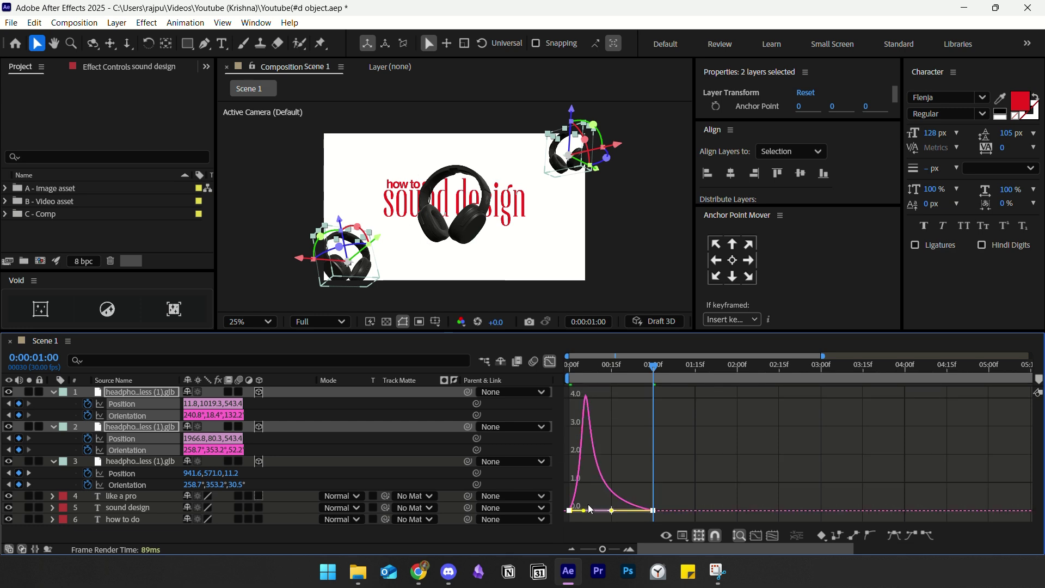
mouse_move(583, 510)
left_mouse_down()
mouse_move(569, 509)
mouse_move(570, 497)
left_mouse_up()
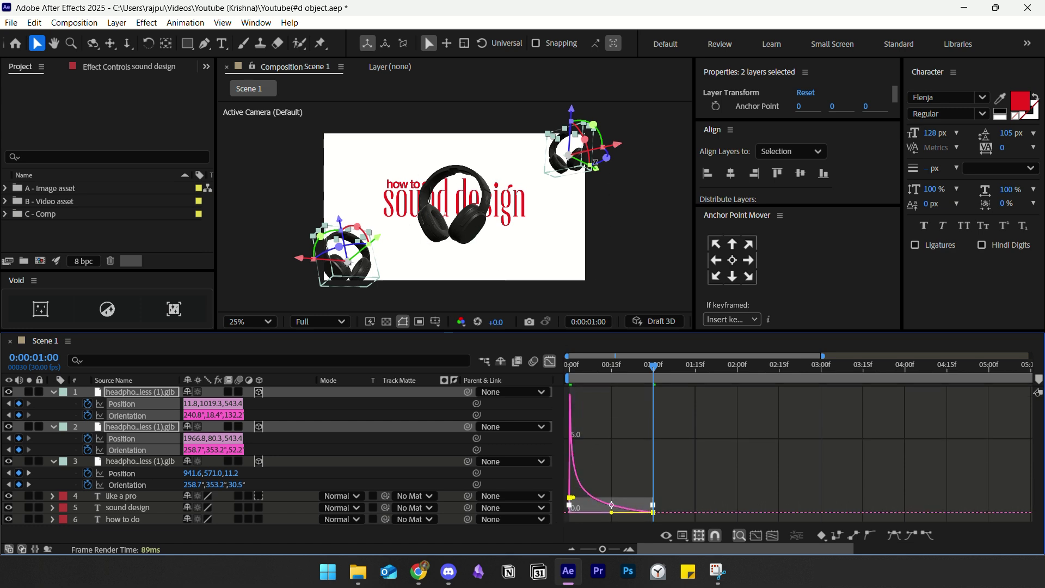
left_click(550, 361)
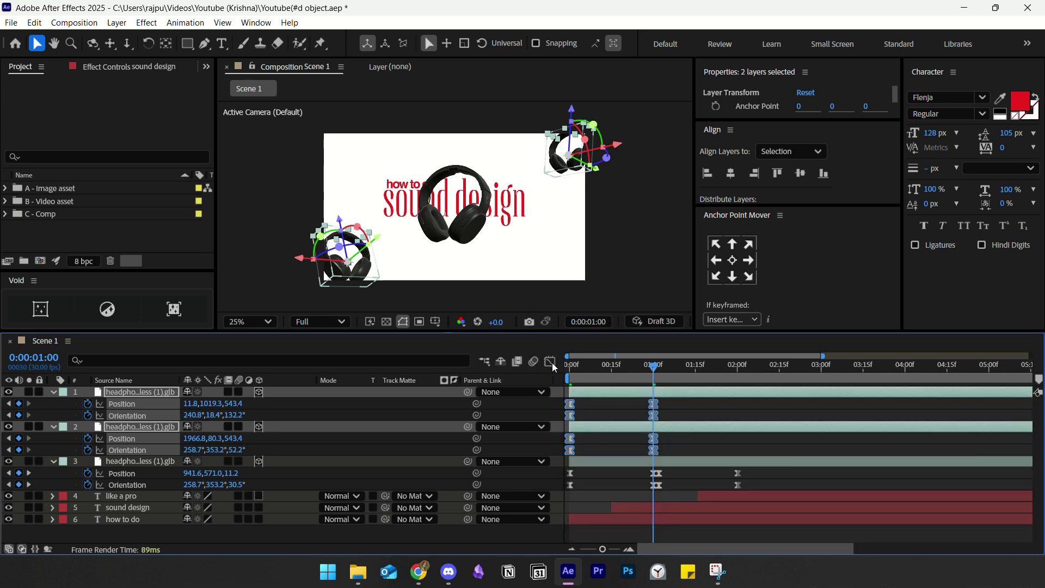
left_click(675, 449)
- Copy both corner headphones' Position and Orientation keyframes from 1 second to 0:00:01:02 to hold their pose
left_click_drag(654, 365, 659, 372)
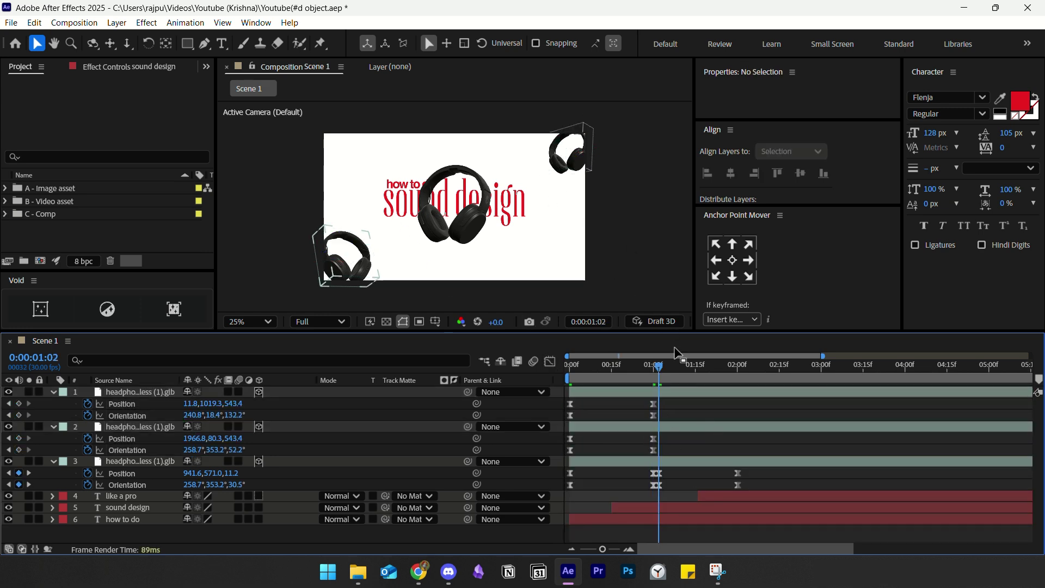
left_click(721, 368)
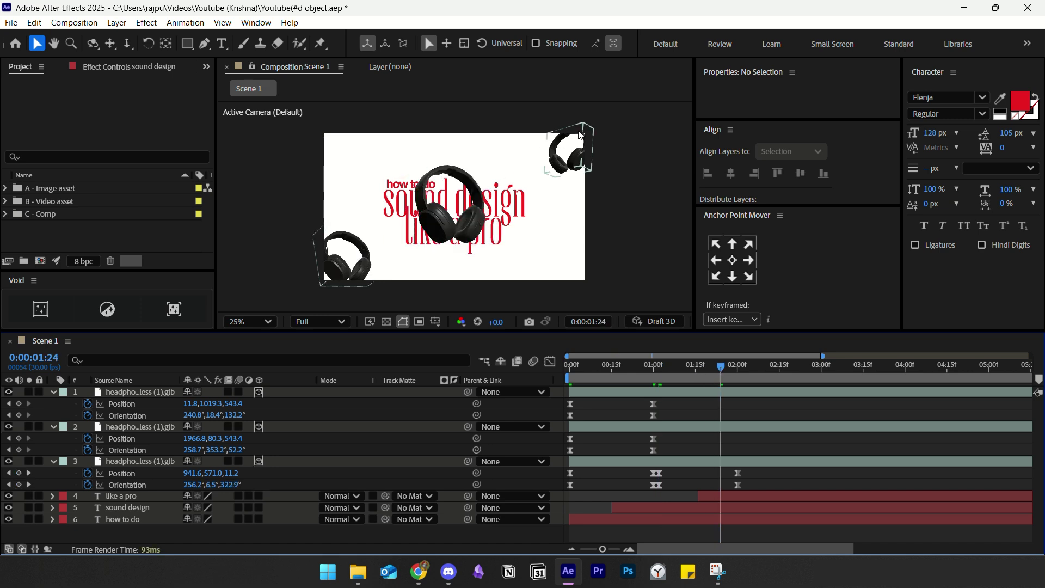
left_click(731, 366)
left_click(674, 368)
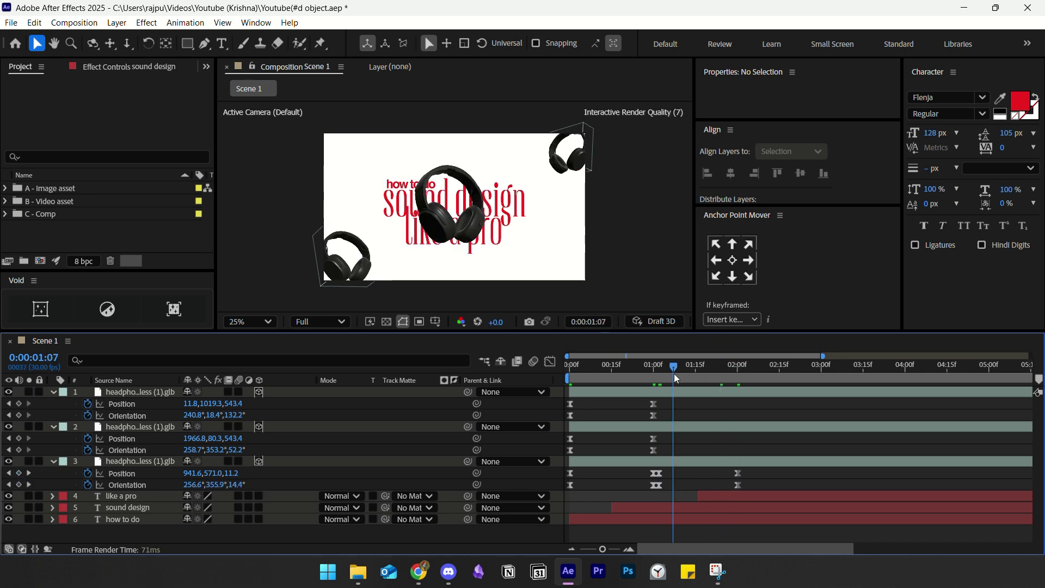
left_click(660, 369)
left_click_drag(667, 400, 642, 455)
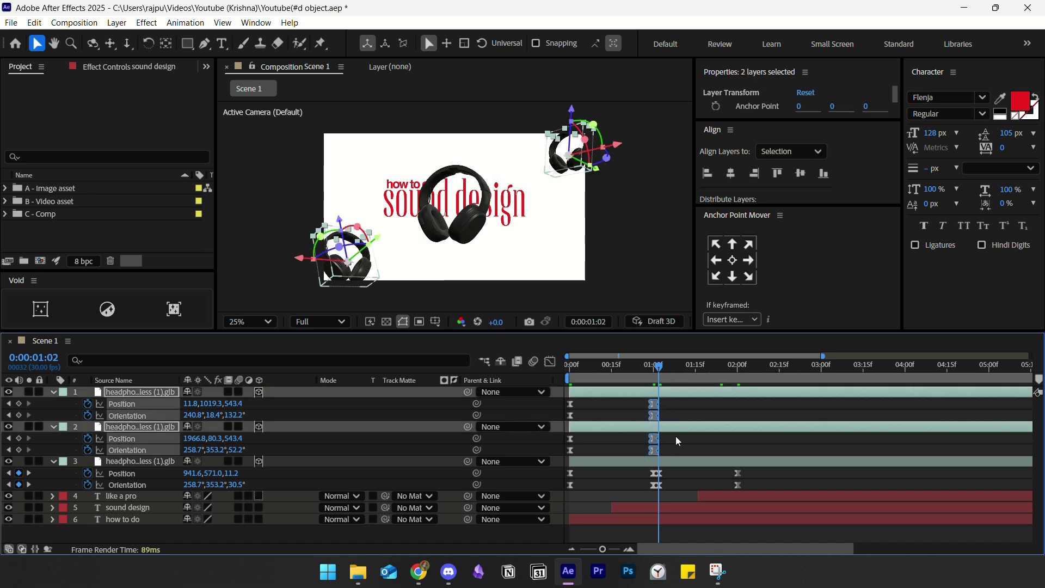
- Try Z orientations at 2 seconds of about 68.1° for the upper-right headphones and 172° for the lower-left ones, and delete those keyframes
left_click_drag(685, 367, 733, 377)
left_click(760, 441)
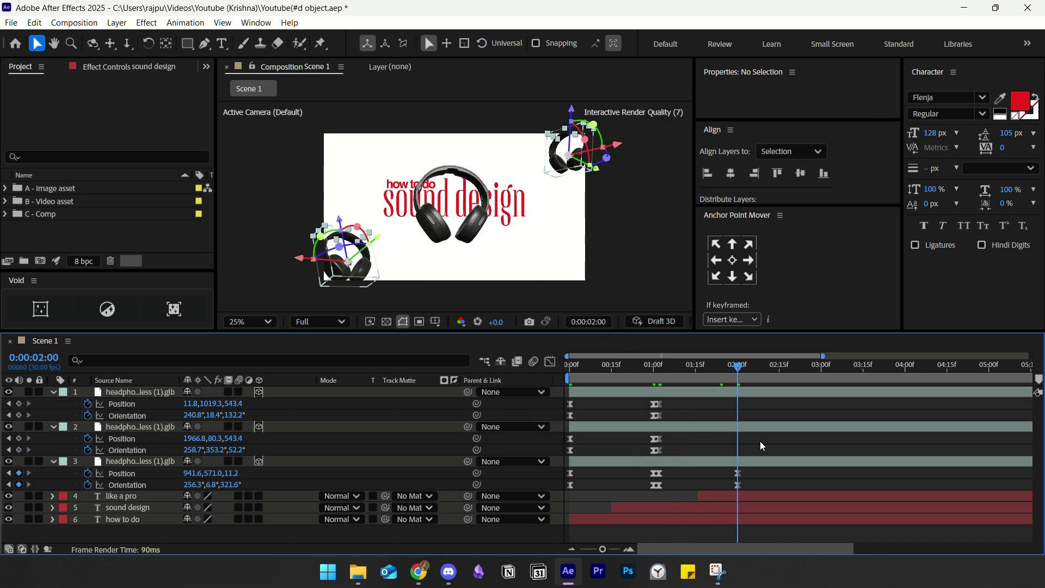
left_click(734, 430)
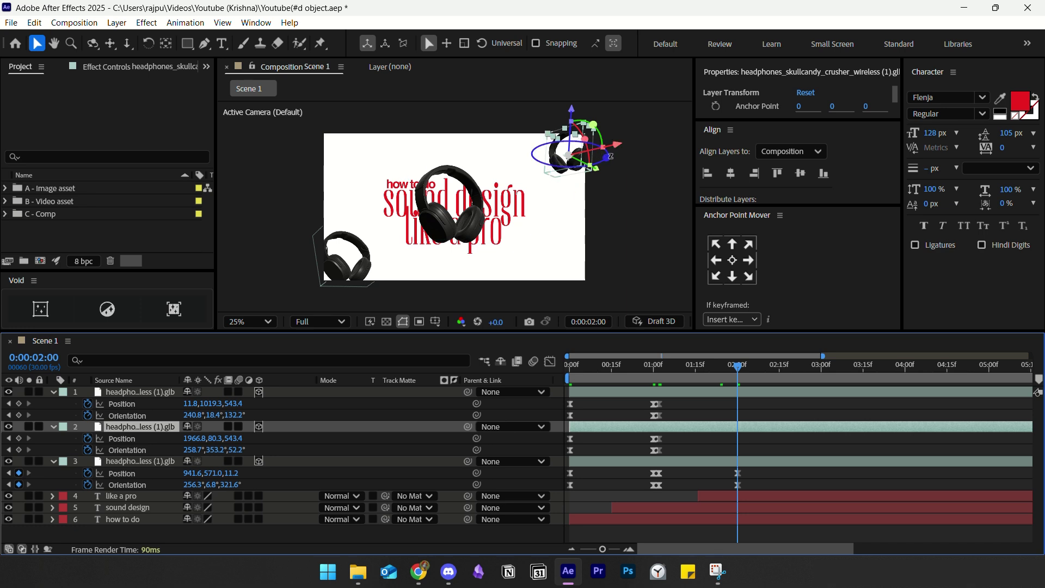
left_click_drag(609, 155, 602, 154)
left_click(353, 275)
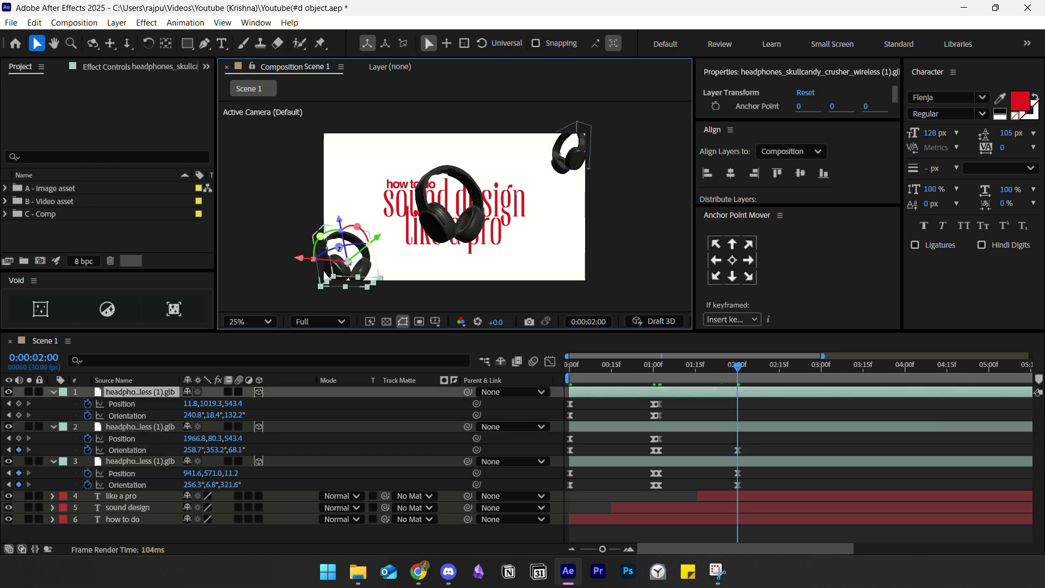
left_click_drag(342, 249, 348, 261)
left_click_drag(317, 256, 314, 257)
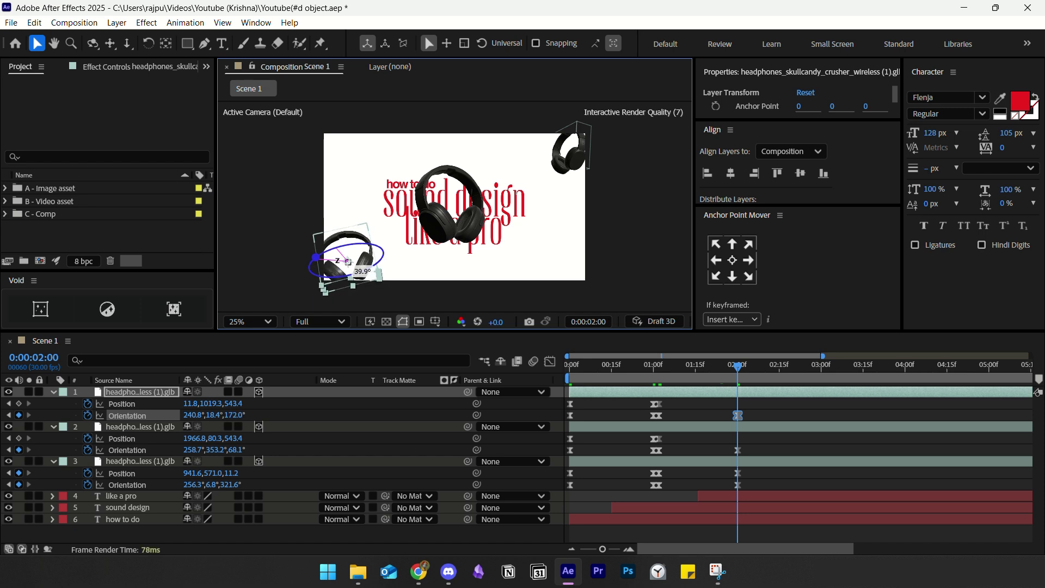
left_click_drag(773, 421, 710, 452)
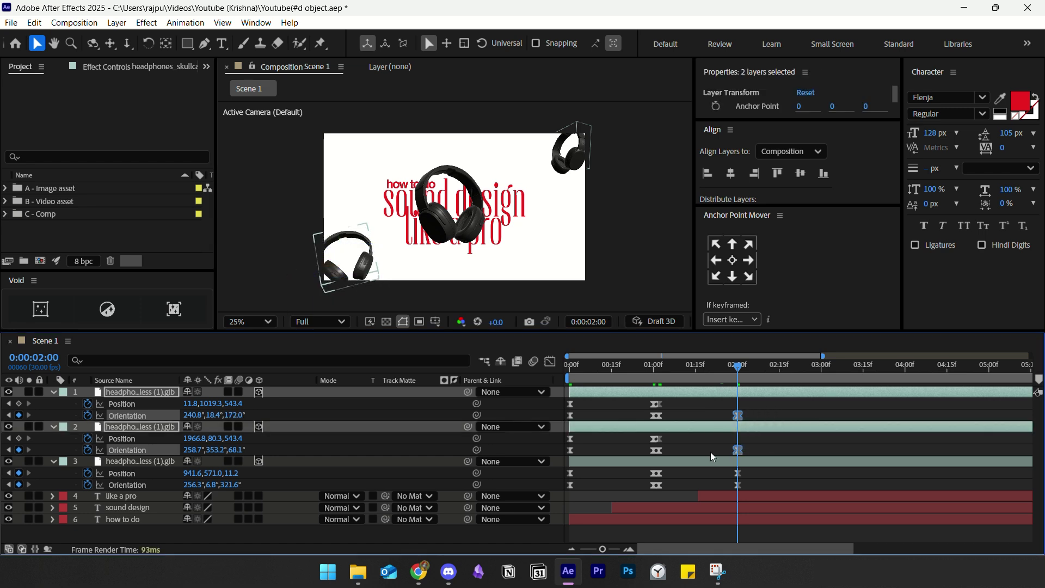
key("Delete")
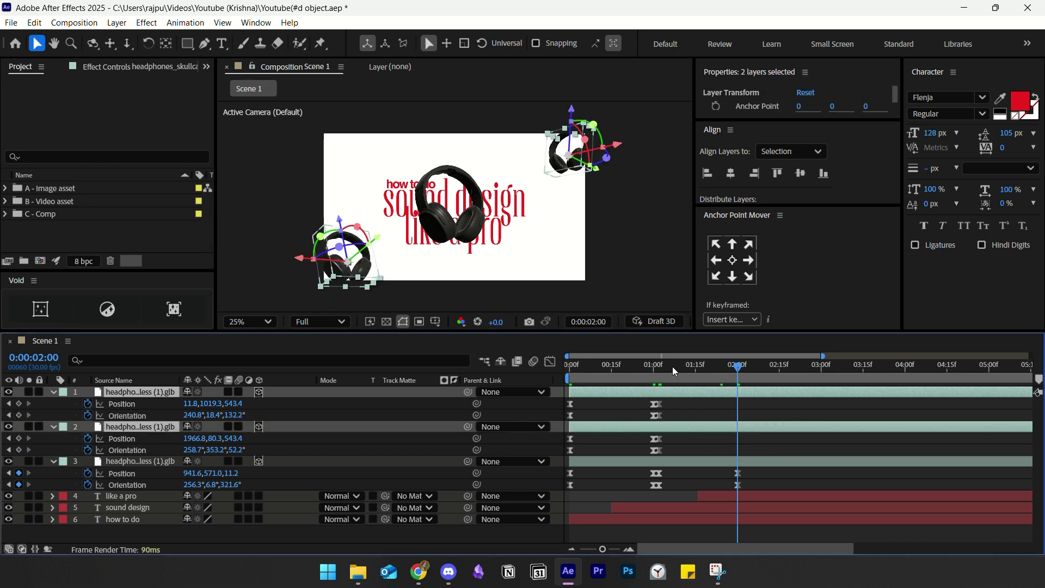
- Trim the start of the "like a pro" text layer to 0:00:01:10, checking the central headphones' second turn
left_click(659, 365)
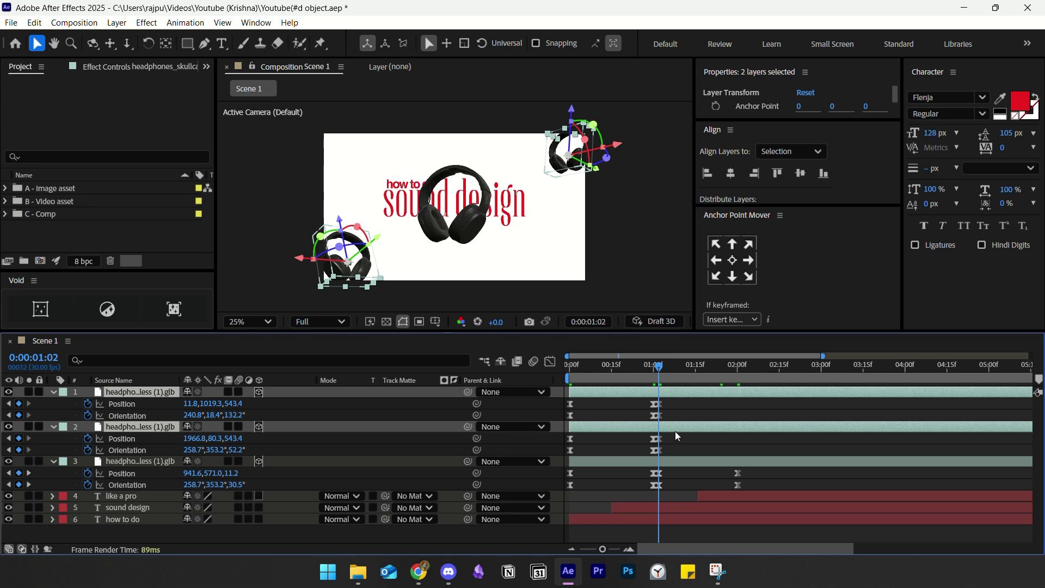
left_click(671, 376)
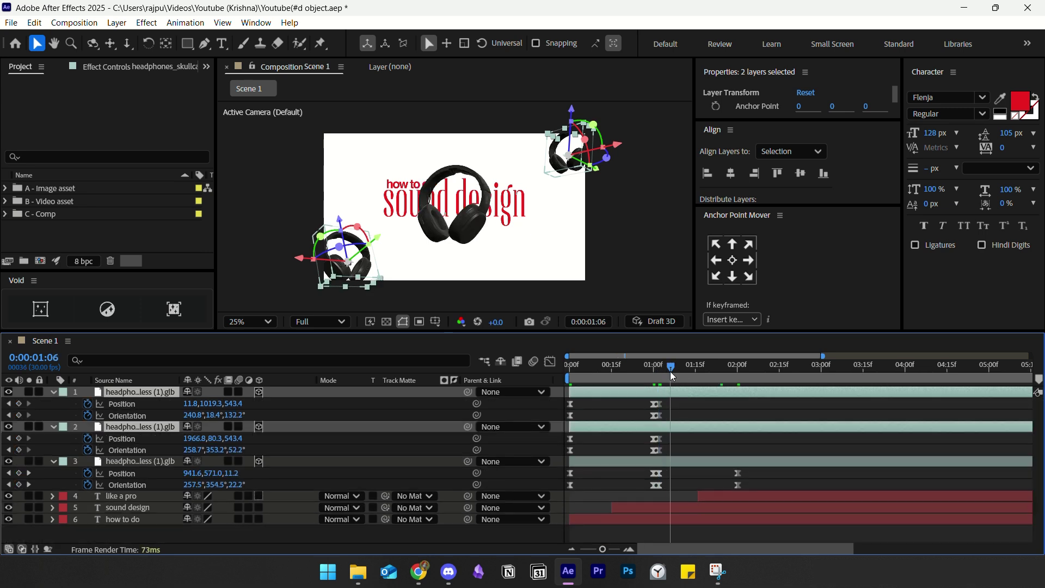
left_click_drag(671, 371, 698, 371)
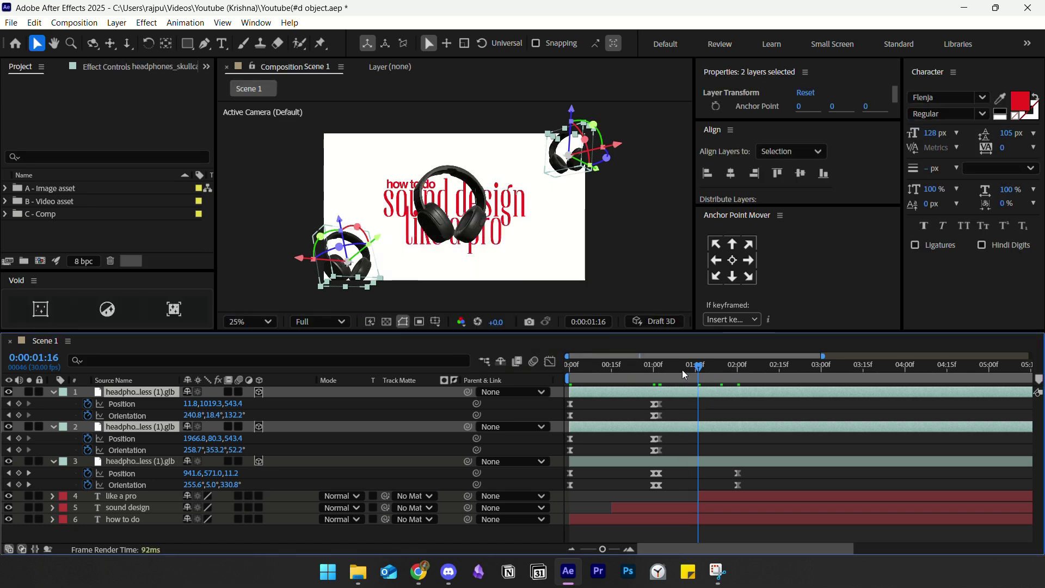
left_click_drag(690, 375, 681, 380)
left_click(703, 494)
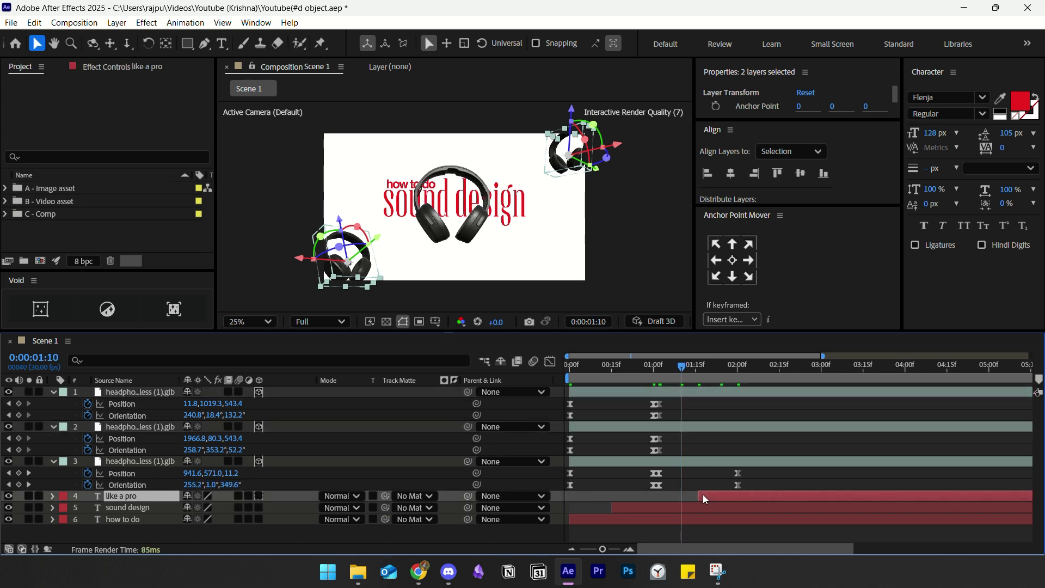
left_click_drag(699, 494, 685, 494)
left_click(677, 464)
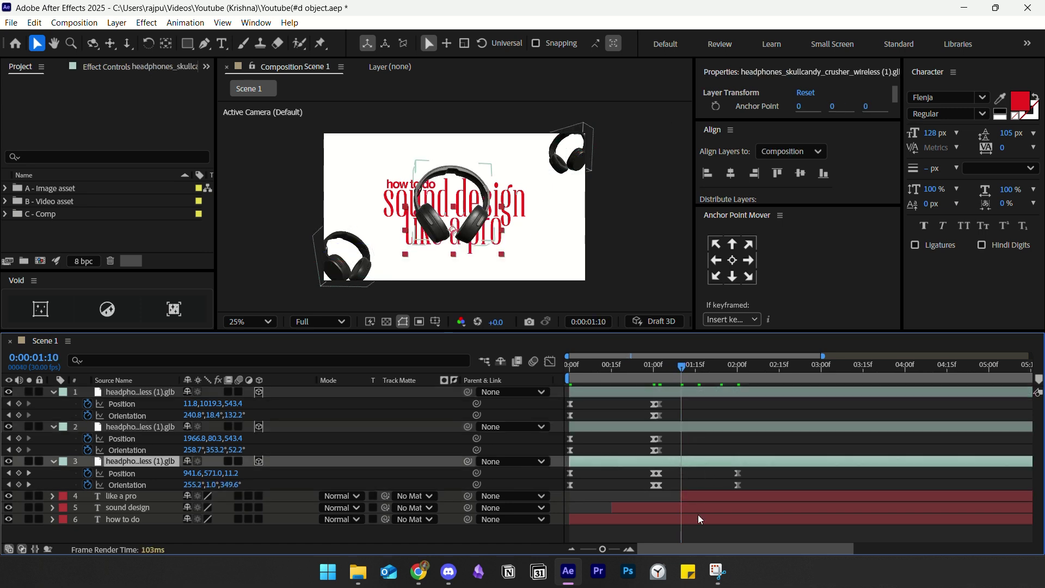
- Split the two corner headphones layers at 0:00:01:10 and delete the parts after that time
left_click(683, 426)
left_click(686, 393, "shift")
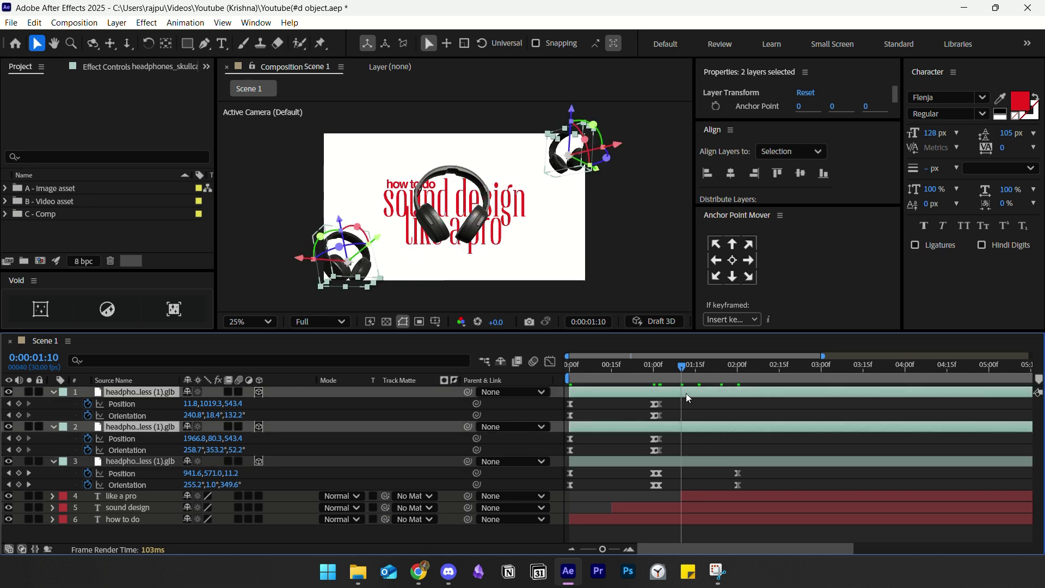
key("ctrl+shift+d")
key("Delete")
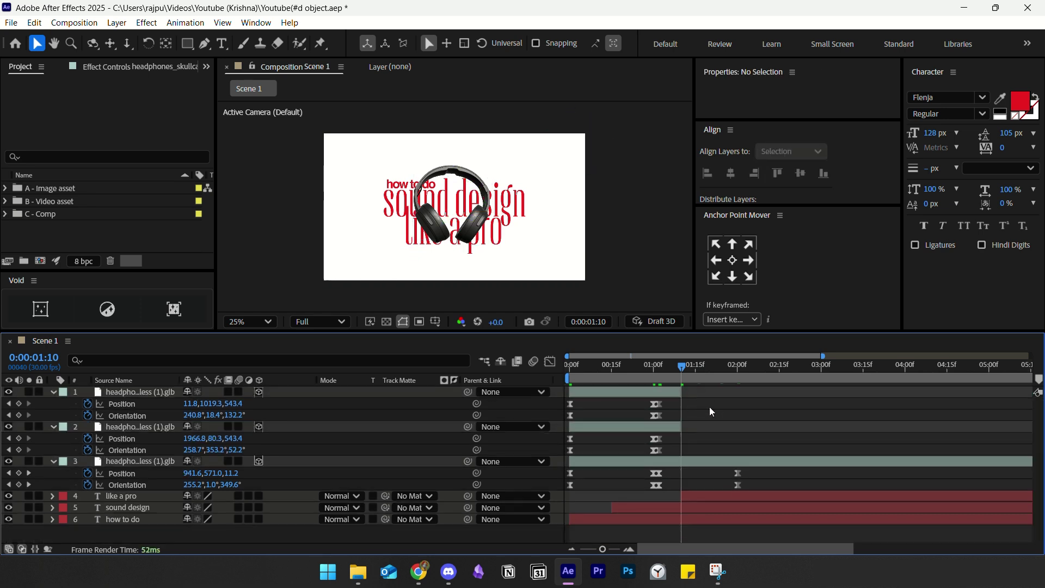
- Preview the title animation from the composition start to past 0:00:01:20
left_click_drag(677, 380, 582, 388)
key("space")
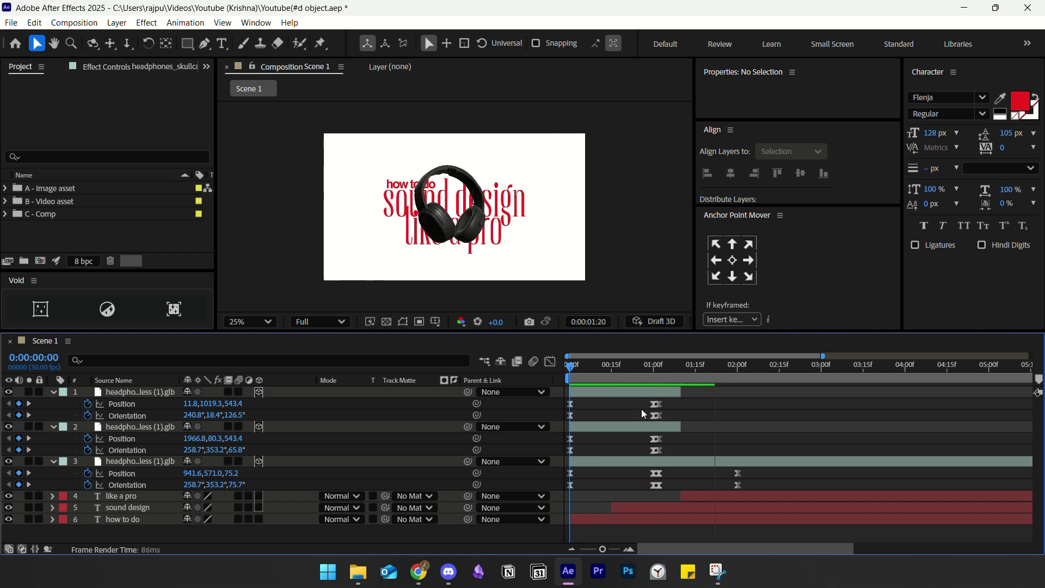
key("space")
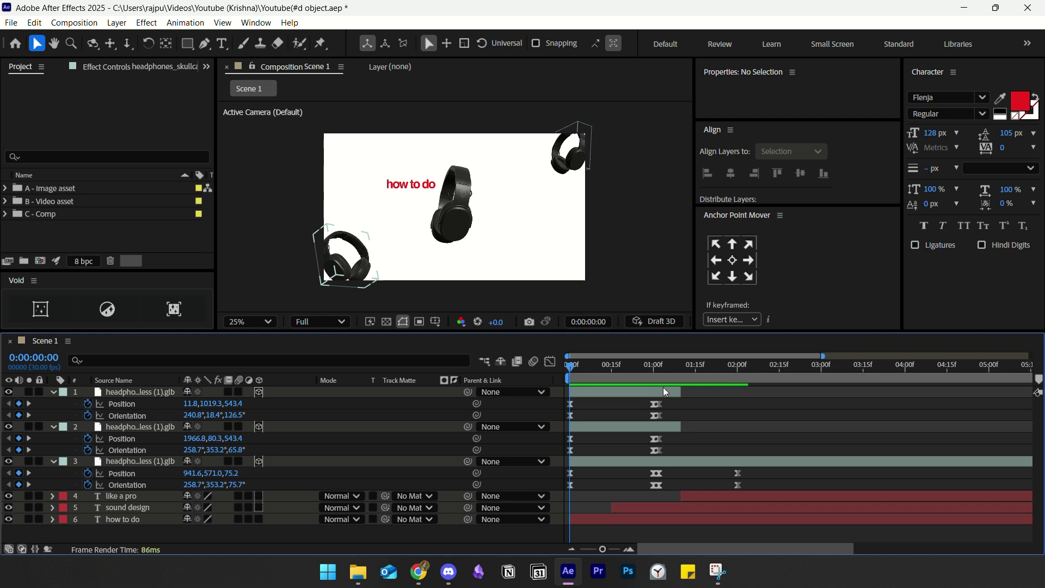
- Collapse the keyframed properties of all three headphones layers in the timeline
left_click(52, 392)
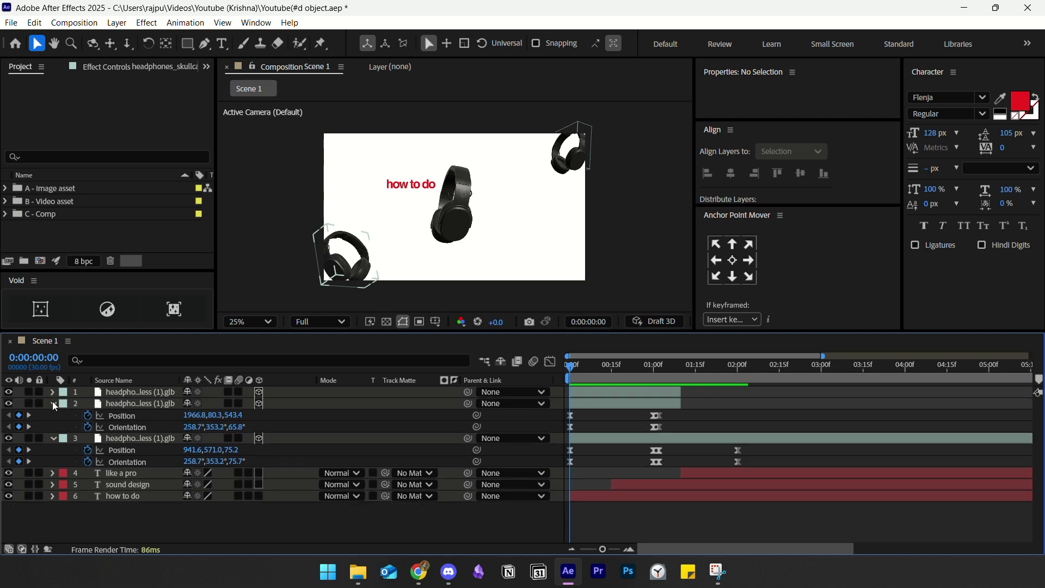
left_click(52, 403)
left_click(51, 414)
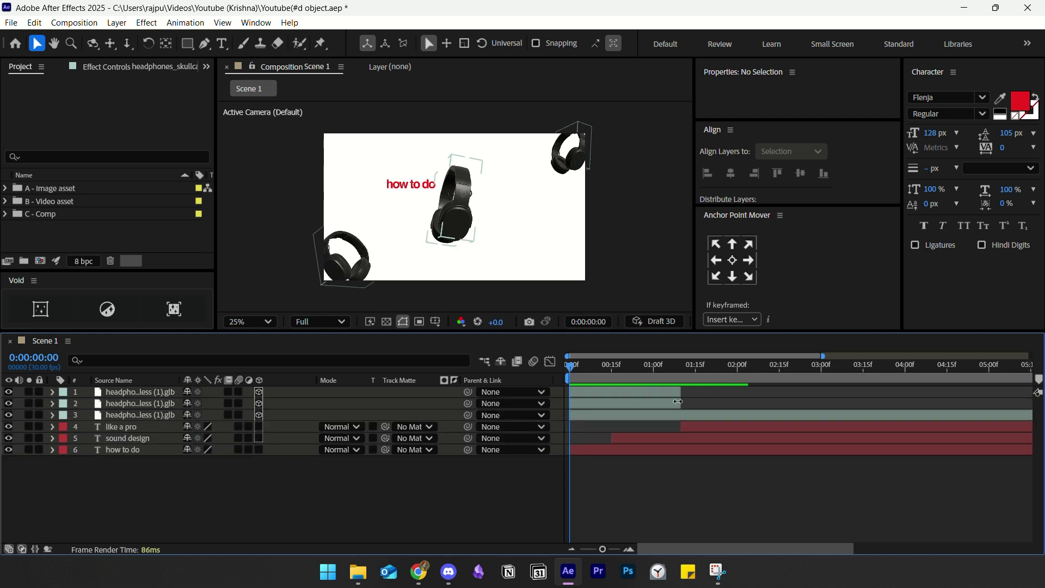
- Scrub through the first second and play the title animation to check the timing of the text lines and headphones
left_click(595, 366)
left_click_drag(608, 369, 659, 369)
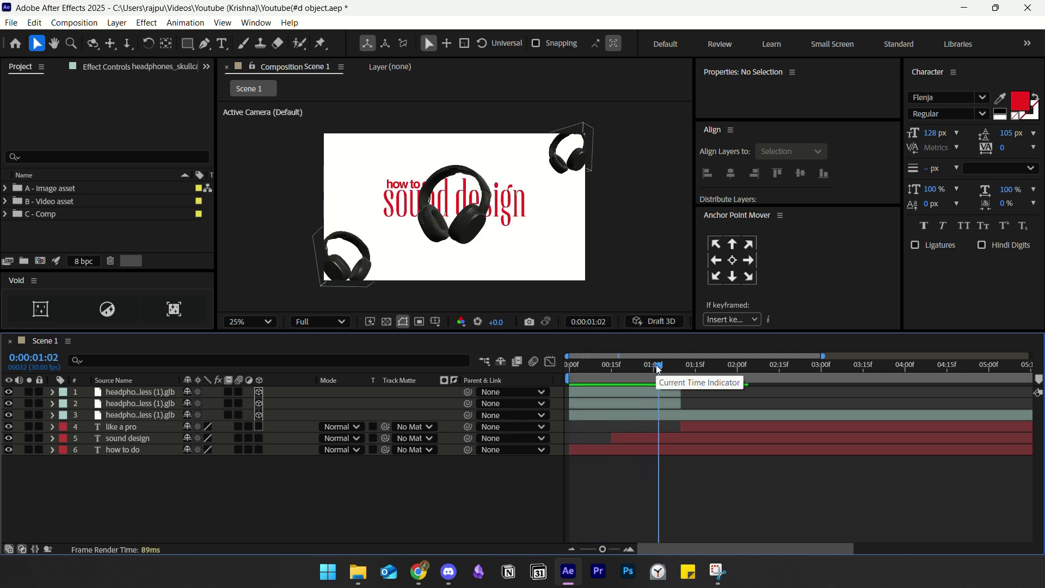
key("space")
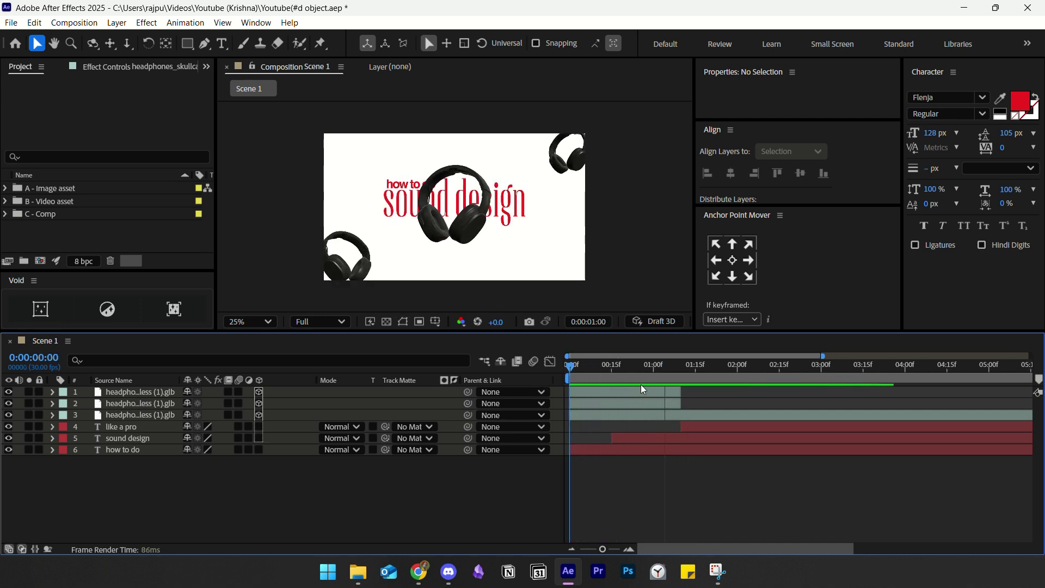
key("space")
key("space")
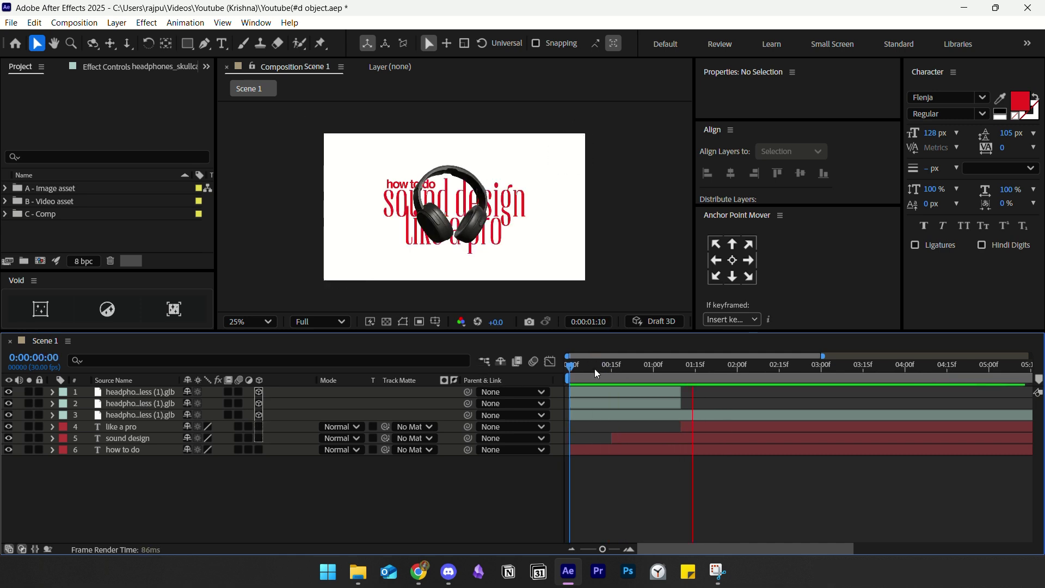
key("space")
- Extend the start of the "how to do" text layer slightly before the beginning of the composition
left_click(584, 451)
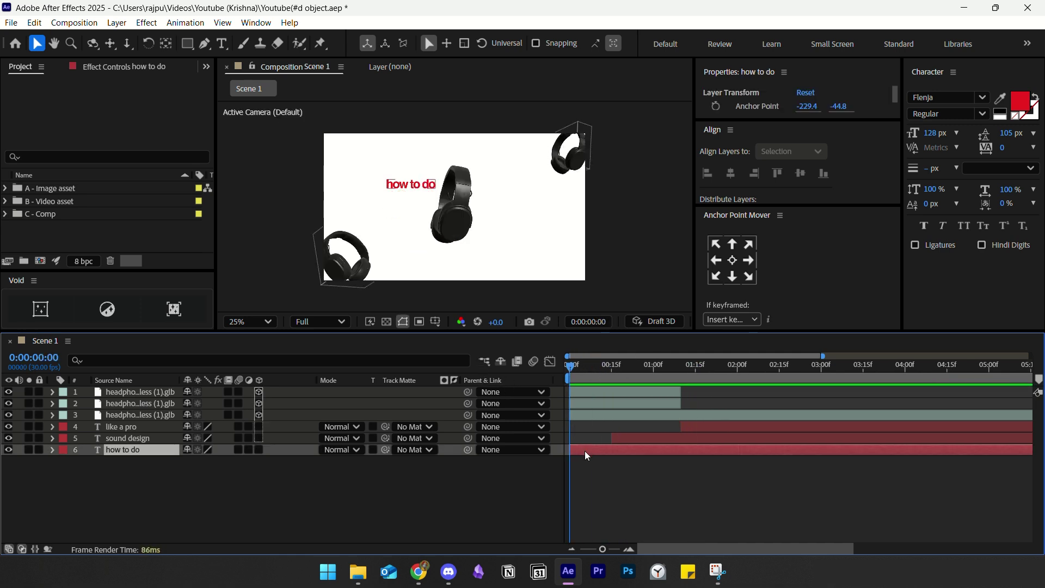
left_click(587, 457)
left_click(581, 452)
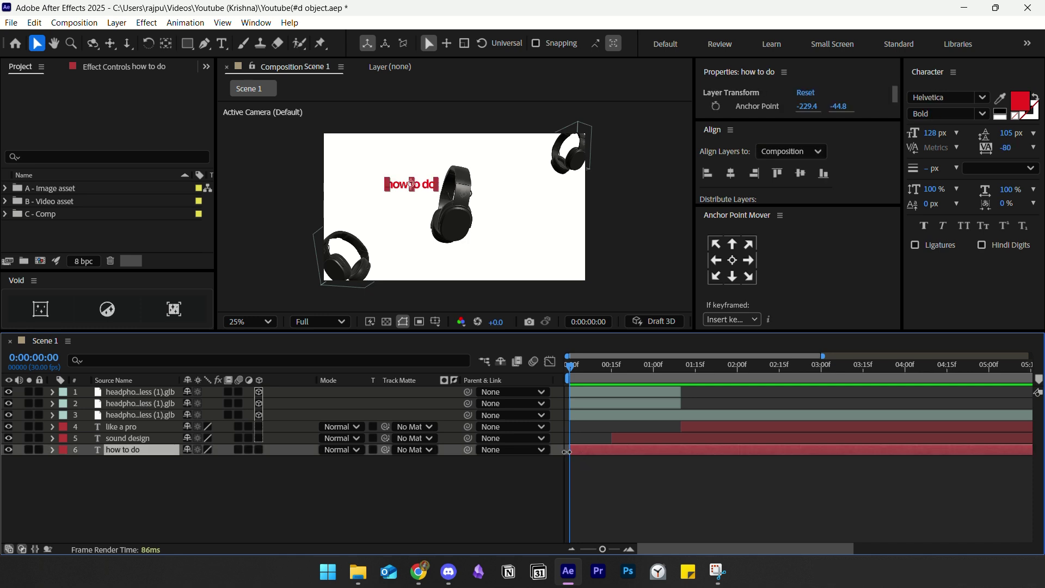
left_click(602, 471)
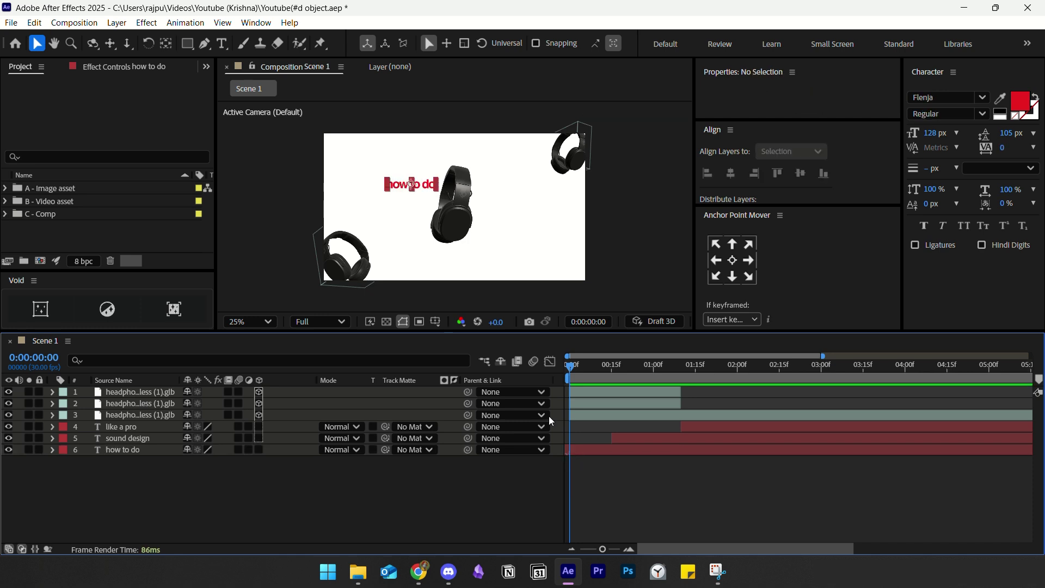
- Add a new adjustment layer above all the headphones and text layers and rename it Shake
right_click(243, 181)
mouse_move(272, 191)
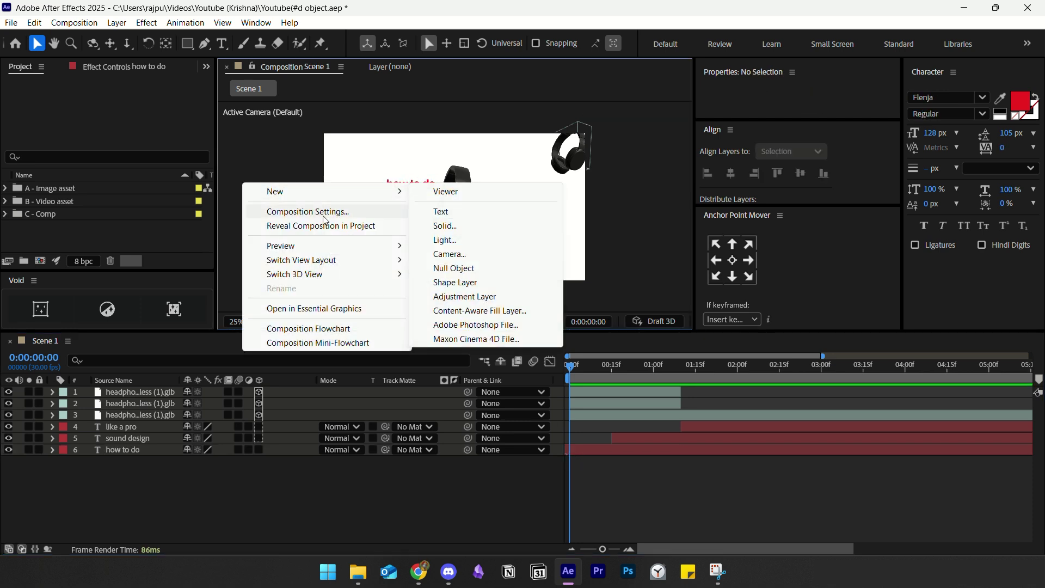
left_click(466, 270)
right_click(159, 393)
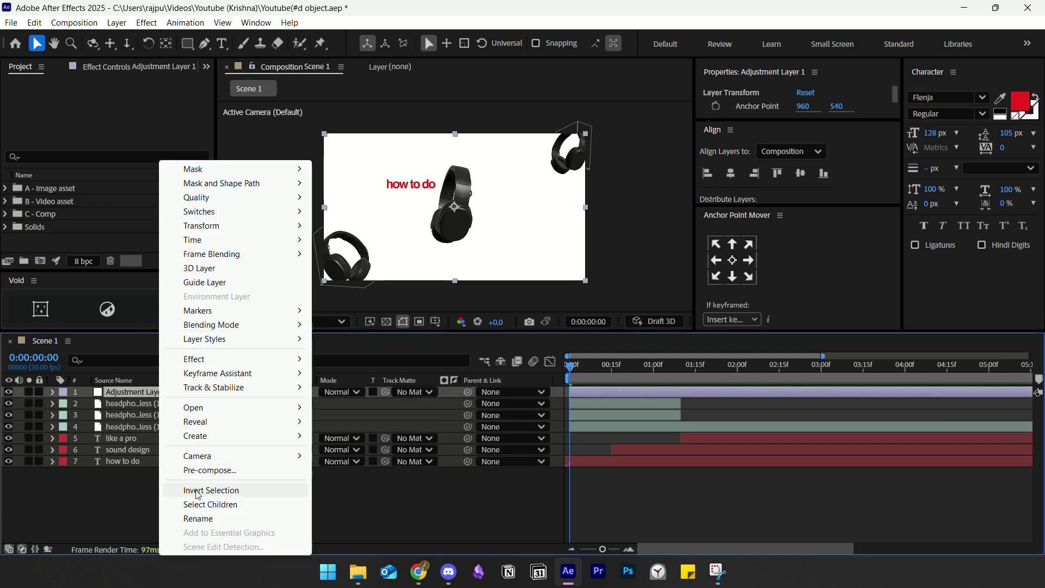
left_click(198, 517)
key("BackSpace")
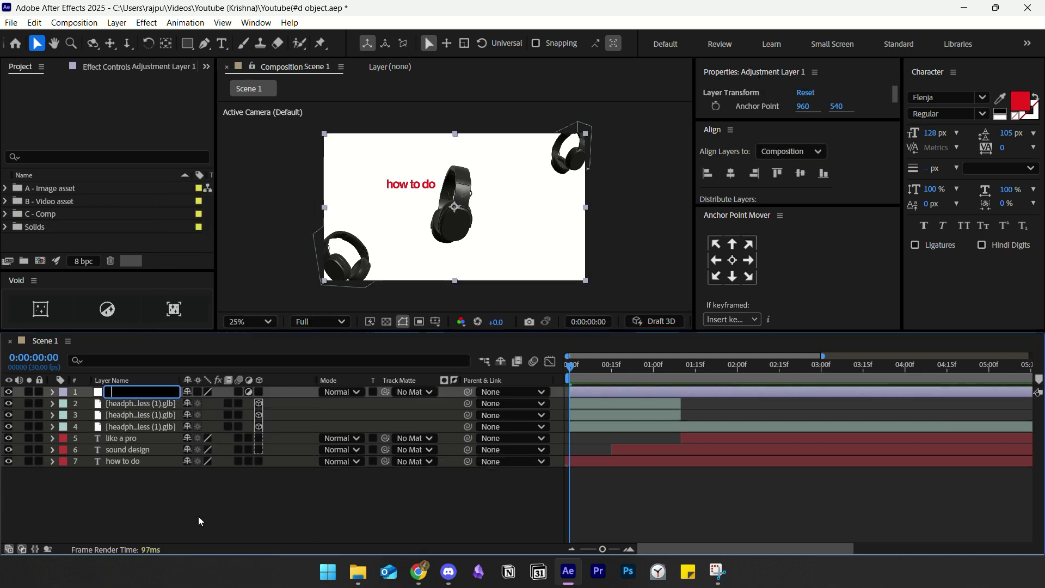
type("D")
key("BackSpace")
type("Shake")
key("Return")
- Add another adjustment layer above Shake and rename it Minimax
right_click(270, 205)
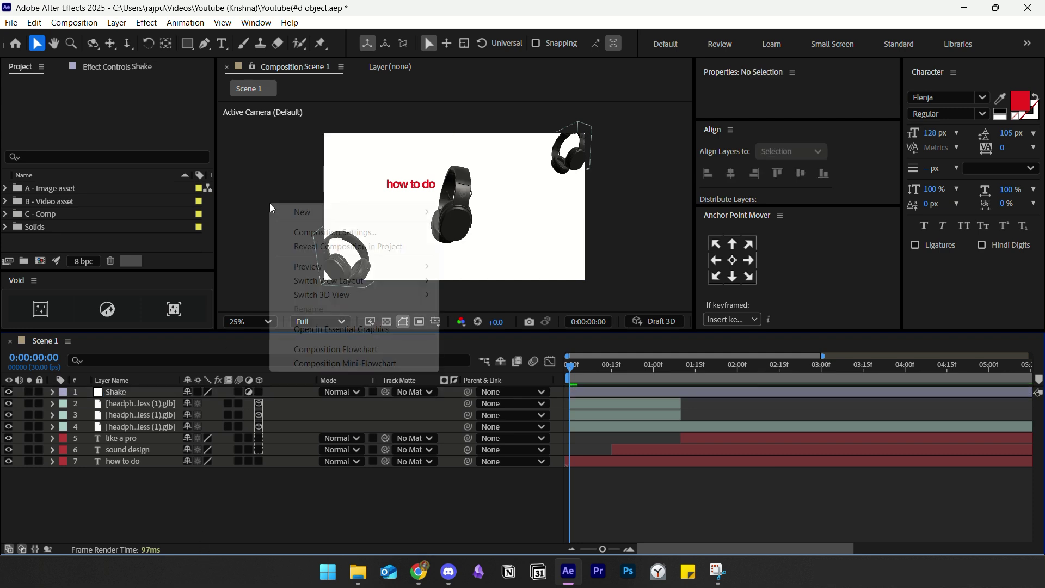
mouse_move(293, 212)
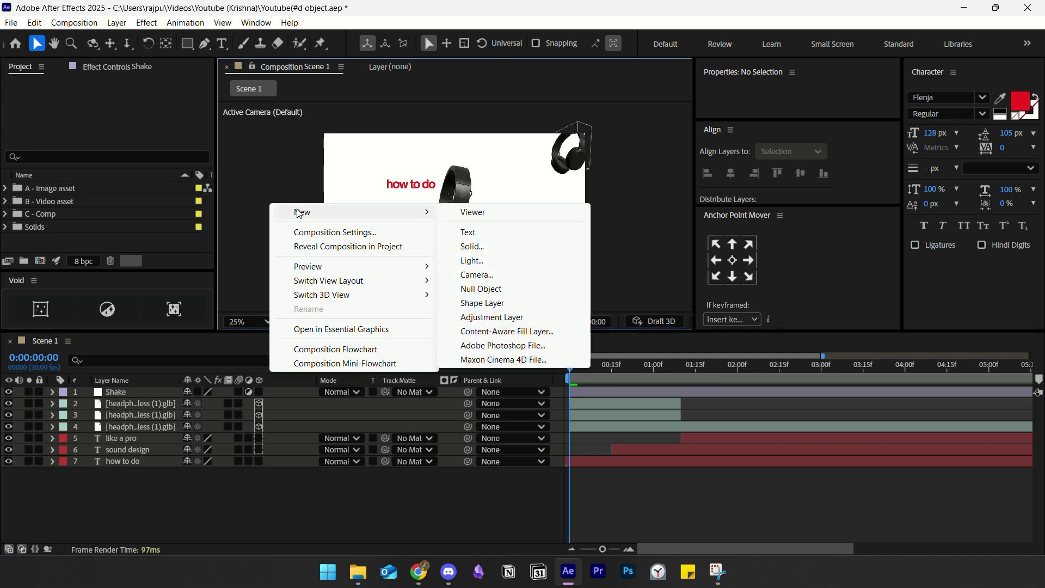
left_click(478, 317)
right_click(140, 391)
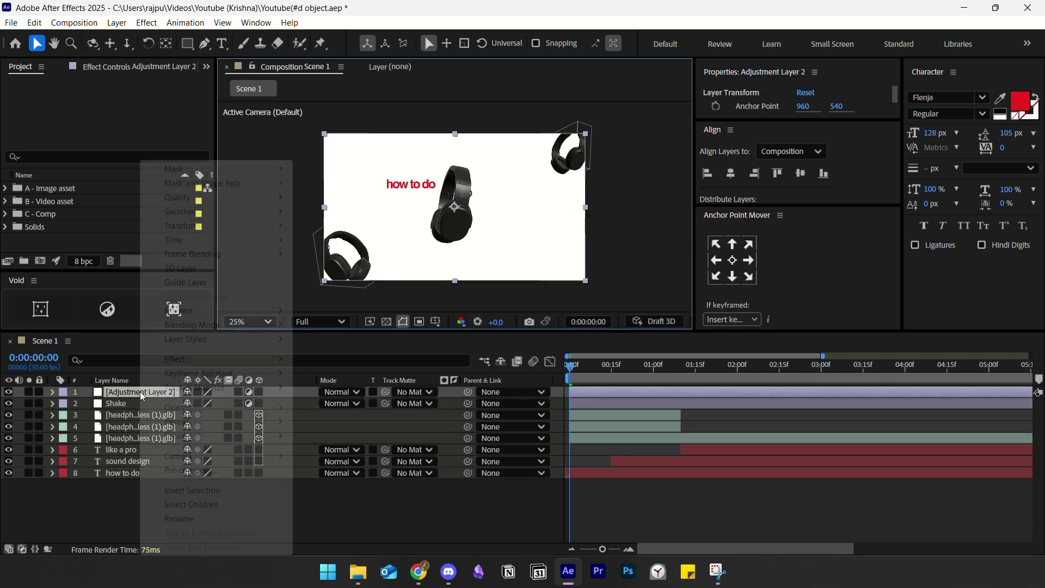
left_click(175, 516)
type("Minimax")
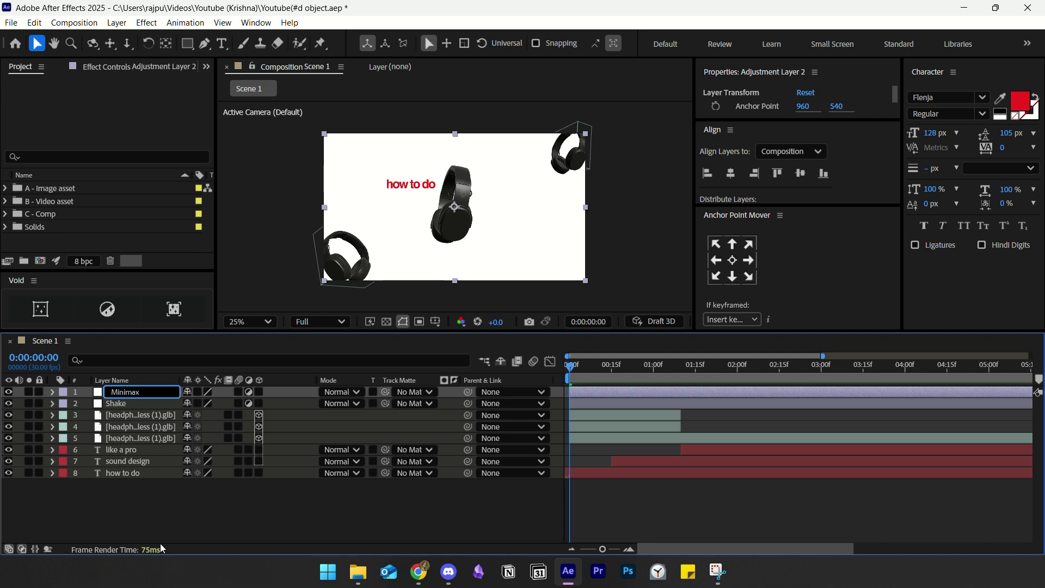
key("Return")
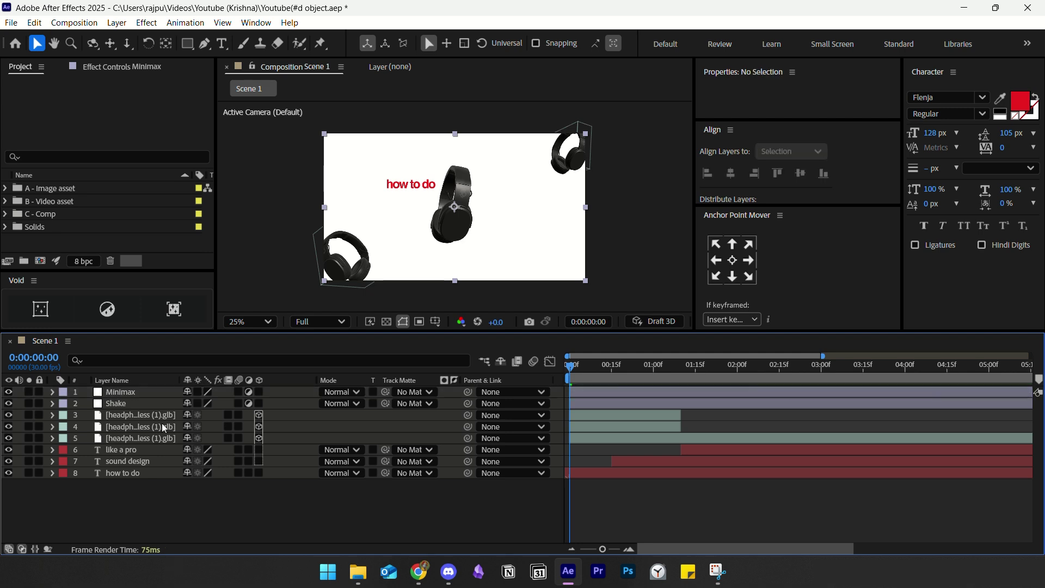
- Set the label color of the Minimax and Shake adjustment layers to Dark Green
left_click(135, 403, "shift")
left_click(65, 403)
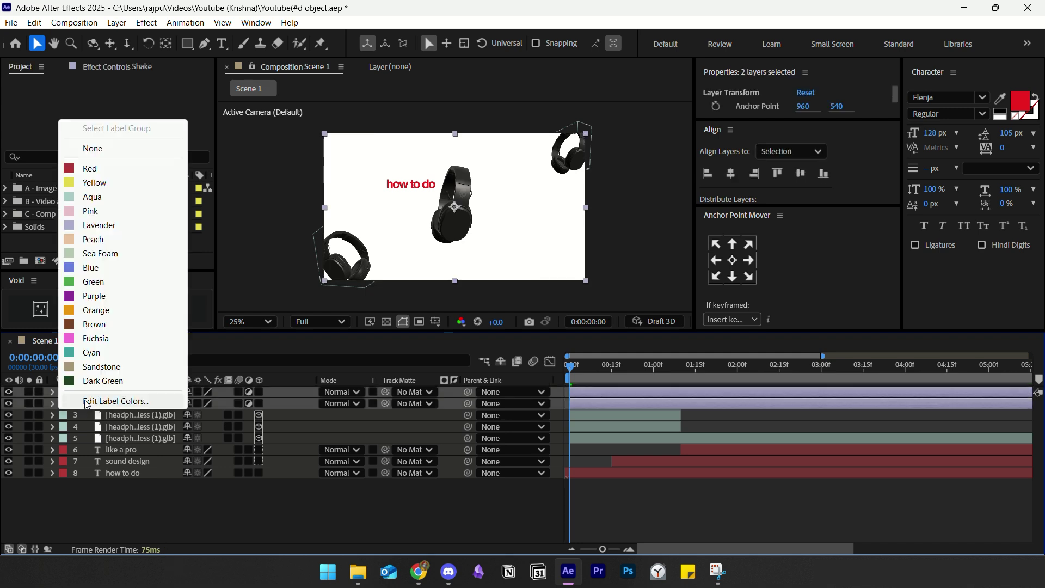
left_click(131, 380)
left_click(135, 500)
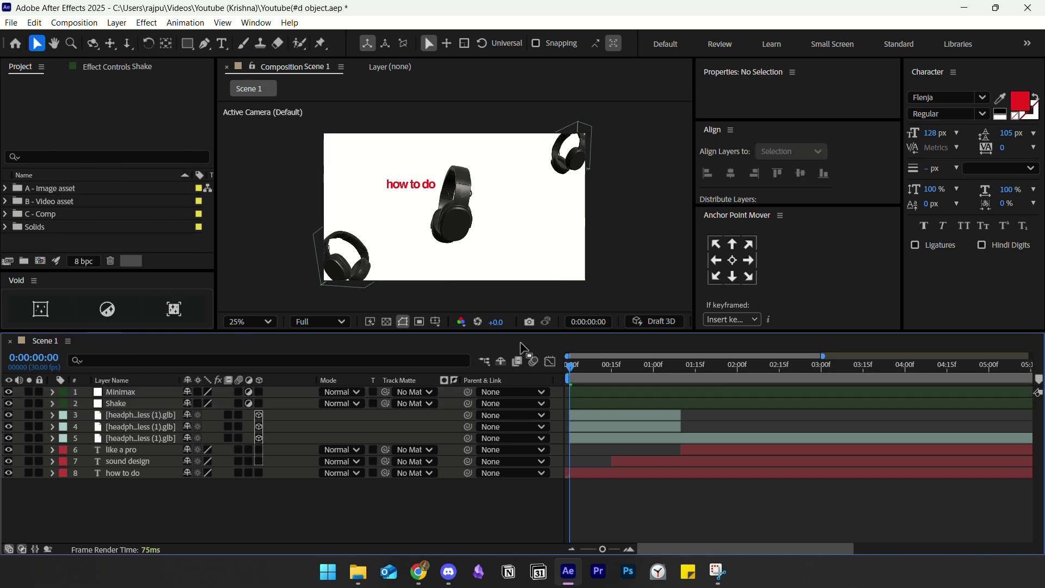
- Add a third adjustment layer above Minimax and rename it Ps
right_click(277, 227)
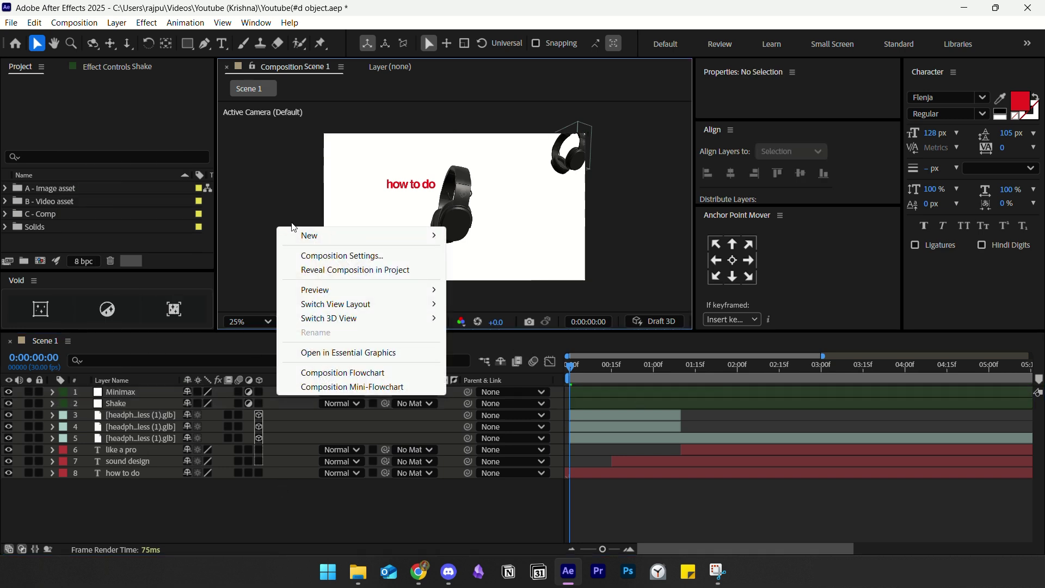
mouse_move(308, 241)
left_click(496, 341)
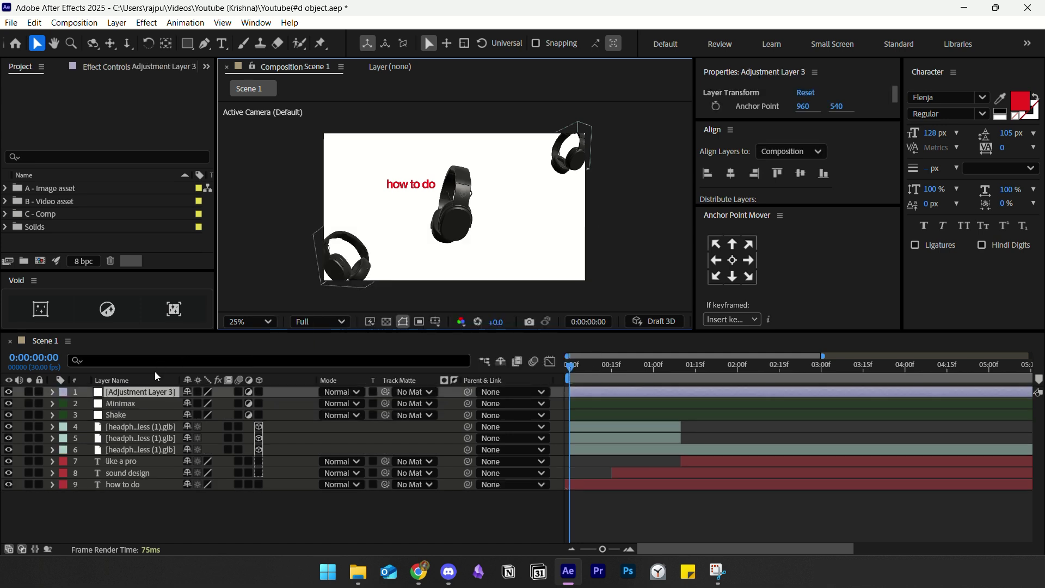
right_click(139, 390)
left_click(180, 521)
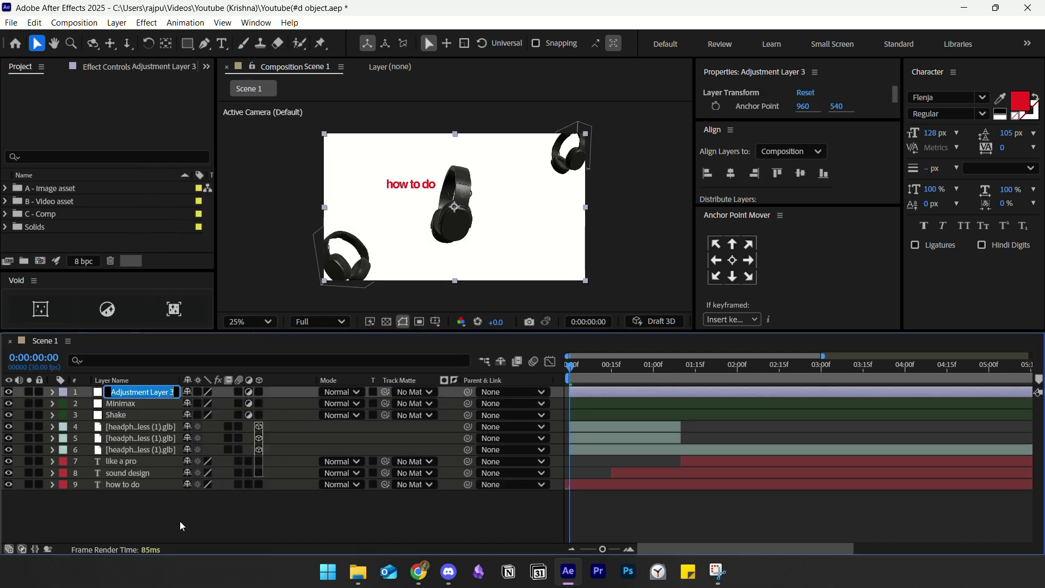
type("Post")
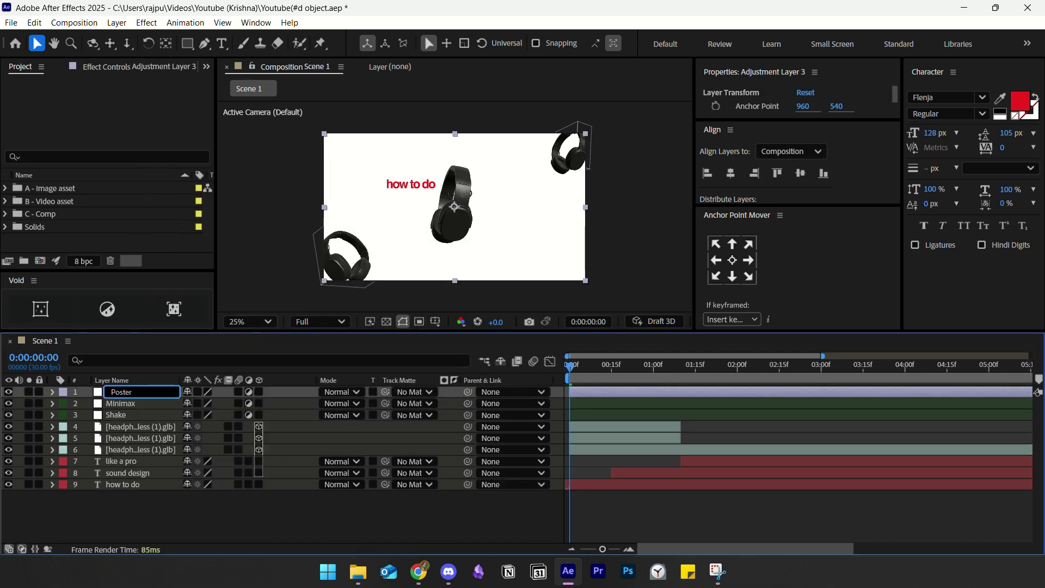
type("er")
key("BackSpace")
key("BackSpace")
key("BackSpace")
key("BackSpace")
key("Return")
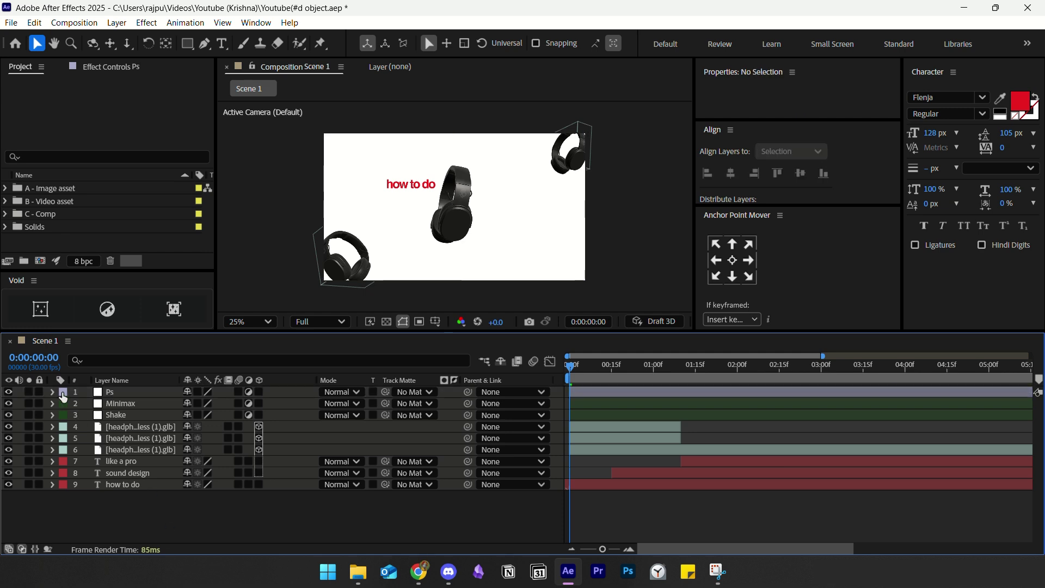
- Set the label color of the Ps adjustment layer to Dark Green
left_click(63, 391)
left_click(99, 371)
left_click(148, 501)
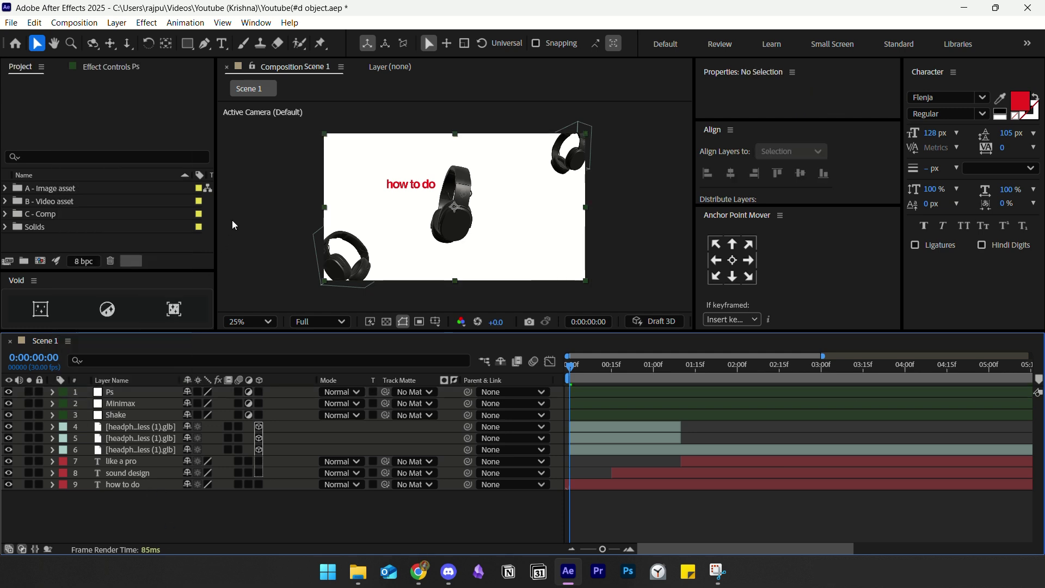
- Add a fourth adjustment layer at the top of the layer stack and rename it levels
right_click(253, 209)
left_click(472, 323)
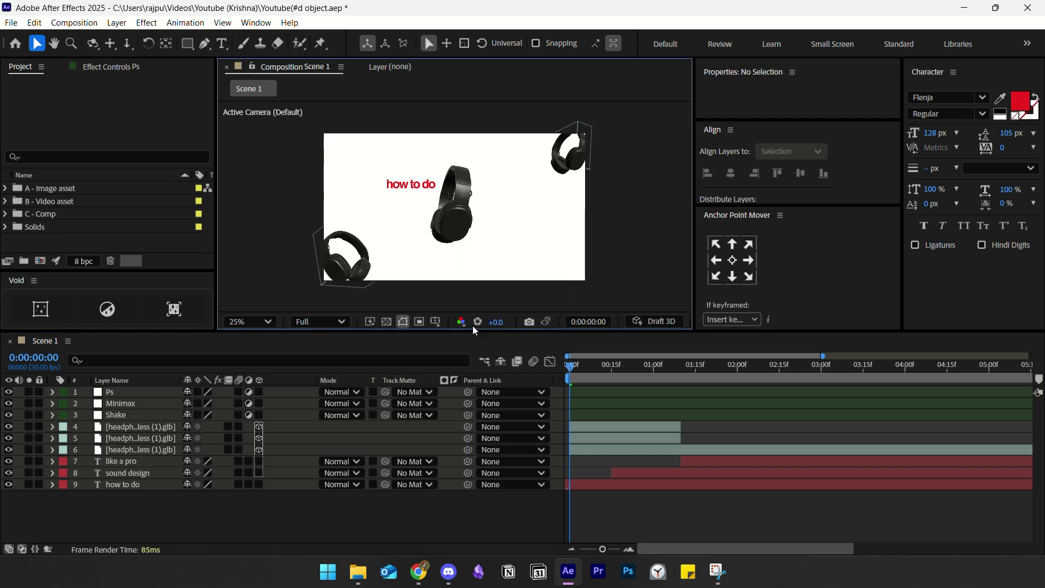
right_click(145, 390)
left_click(184, 518)
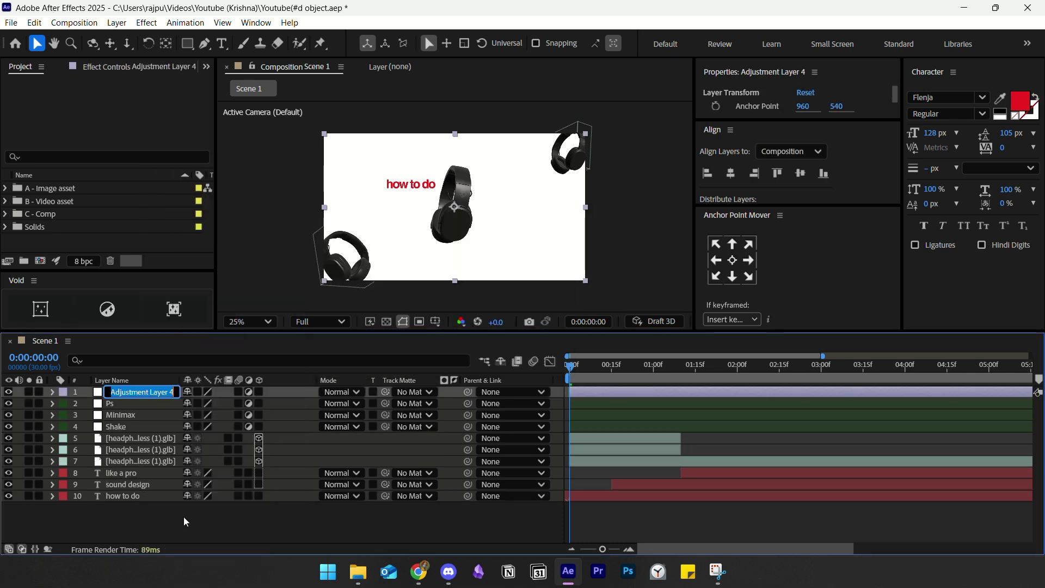
type("levels")
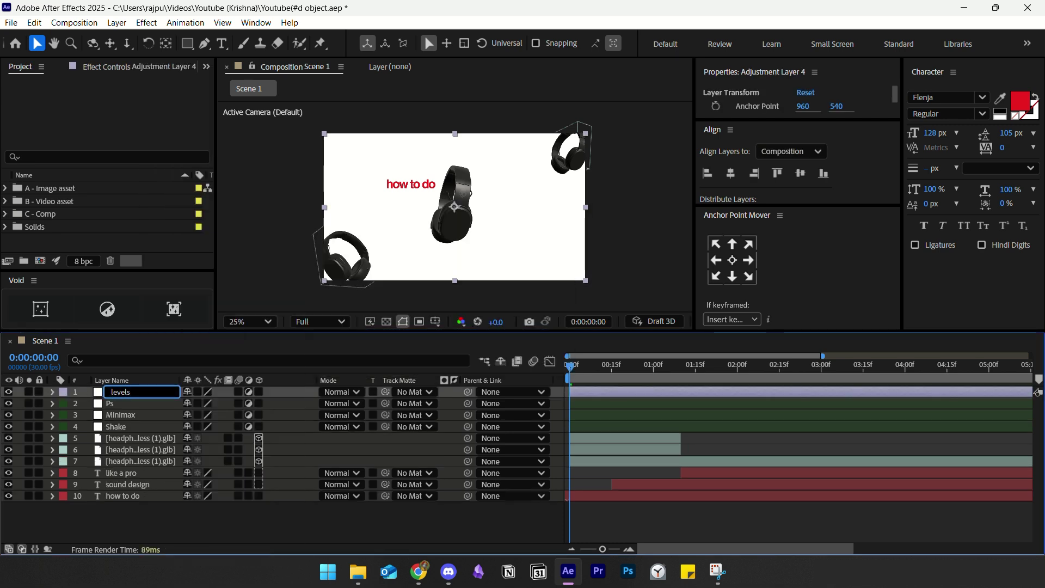
left_click(151, 512)
- Set the label color of the levels adjustment layer to Dark Green
left_click(104, 393)
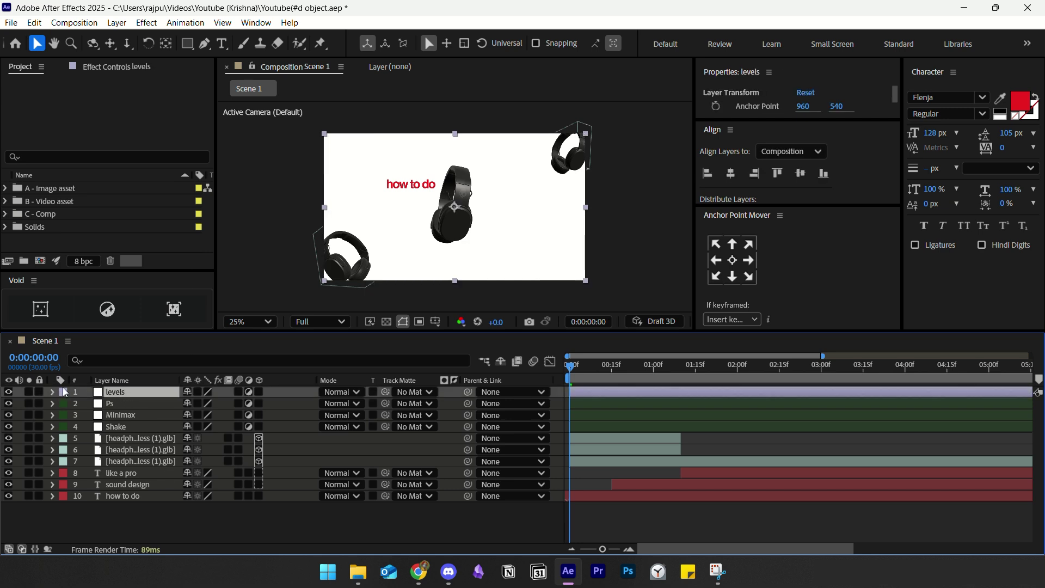
left_click(64, 393)
left_click(109, 369)
left_click(146, 512)
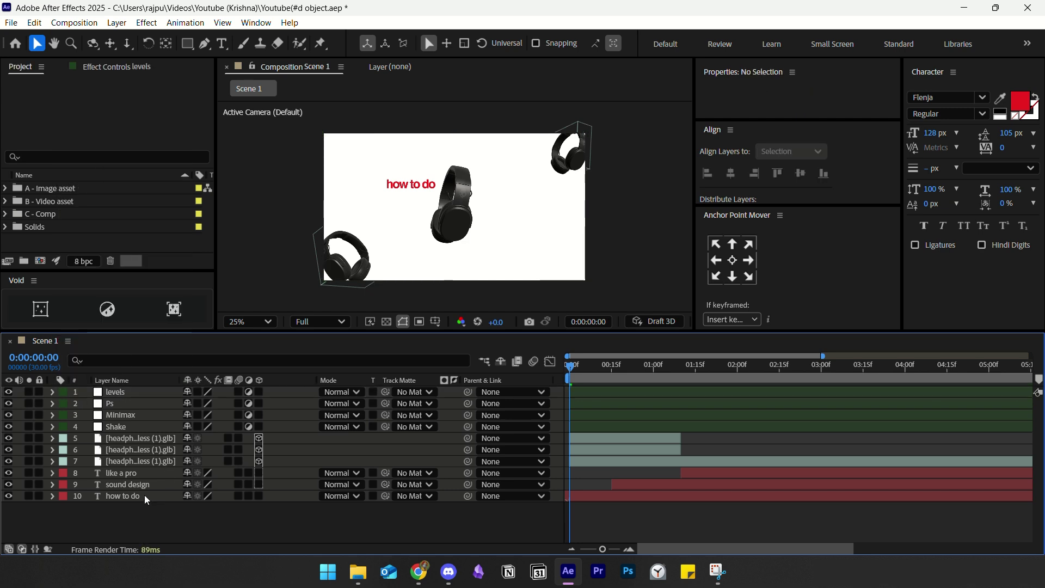
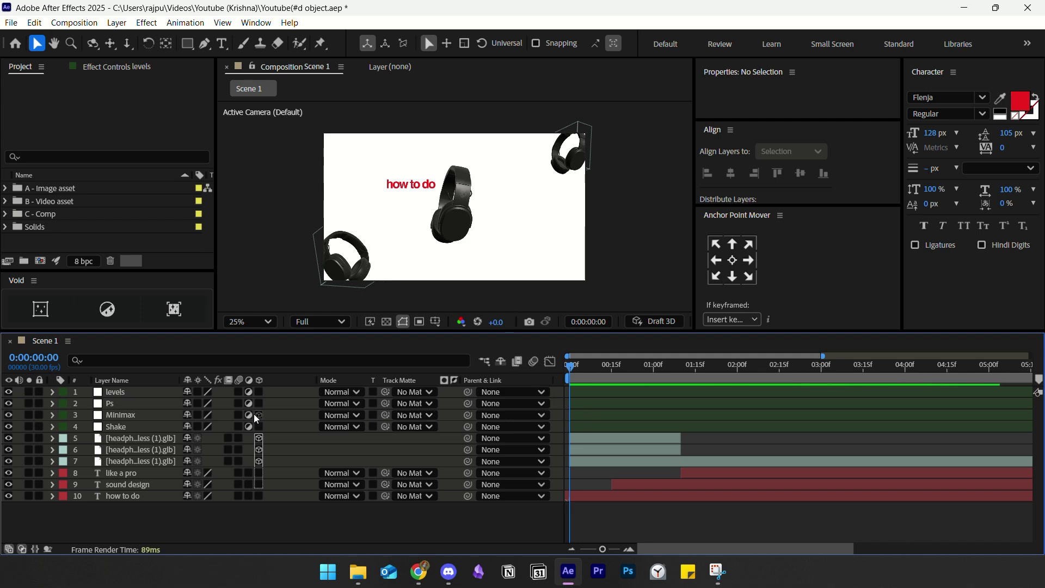
- Apply the Transform effect to the Shake adjustment layer and collapse its settings
left_click(180, 428)
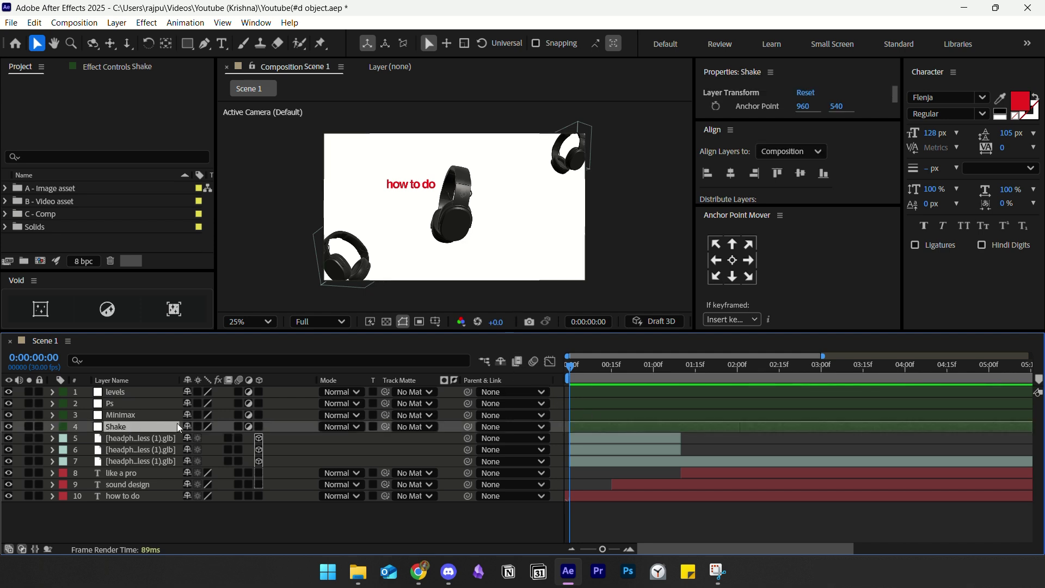
left_click(110, 68)
key("ctrl+space")
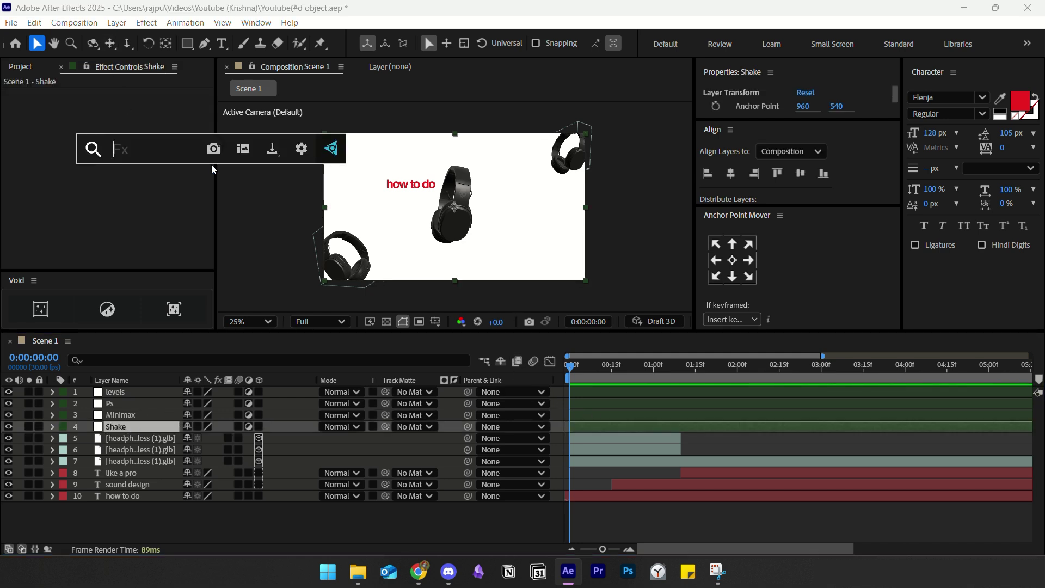
type("tra")
left_click(147, 191)
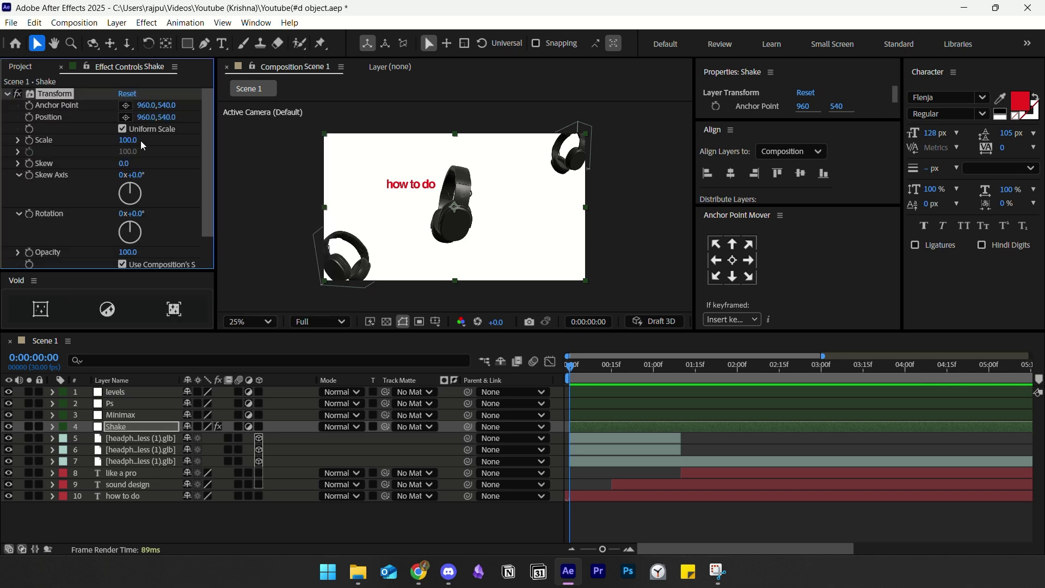
left_click(8, 95)
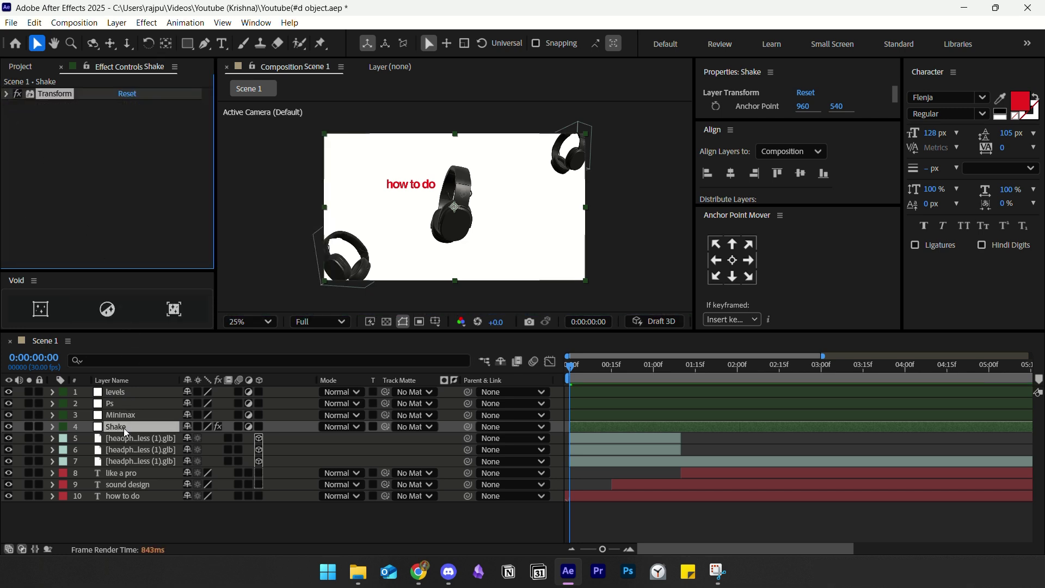
- Apply the Slider Control effect to the Shake adjustment layer
key("ctrl+space")
type("slid")
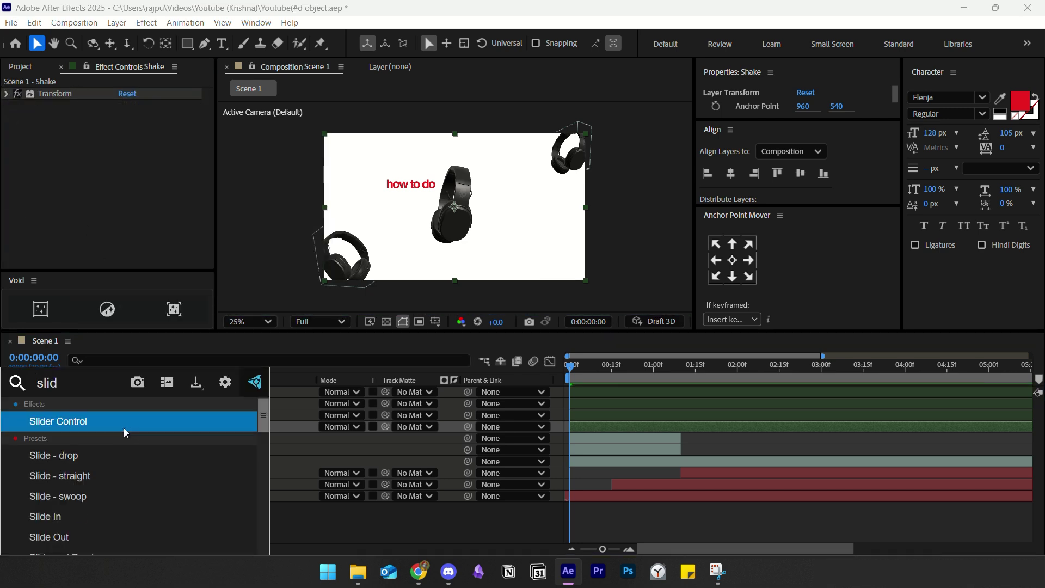
left_click(123, 428)
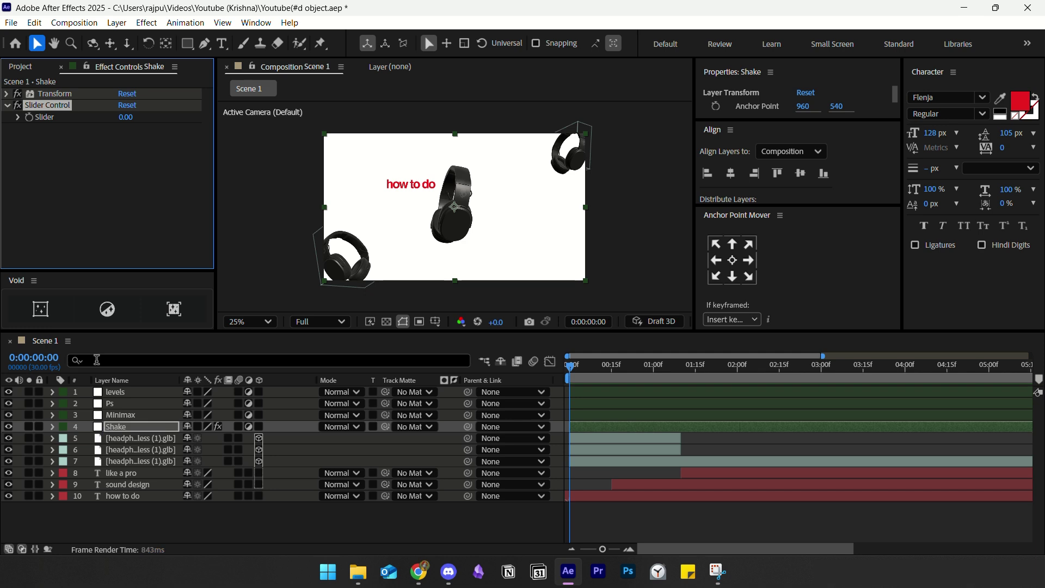
- Enable an expression on the Transform effect's Position for the Shake layer, begin it with wiggle(6, ) and expand the Slider Control
left_click(7, 94)
scroll(107, 188, "down", 2)
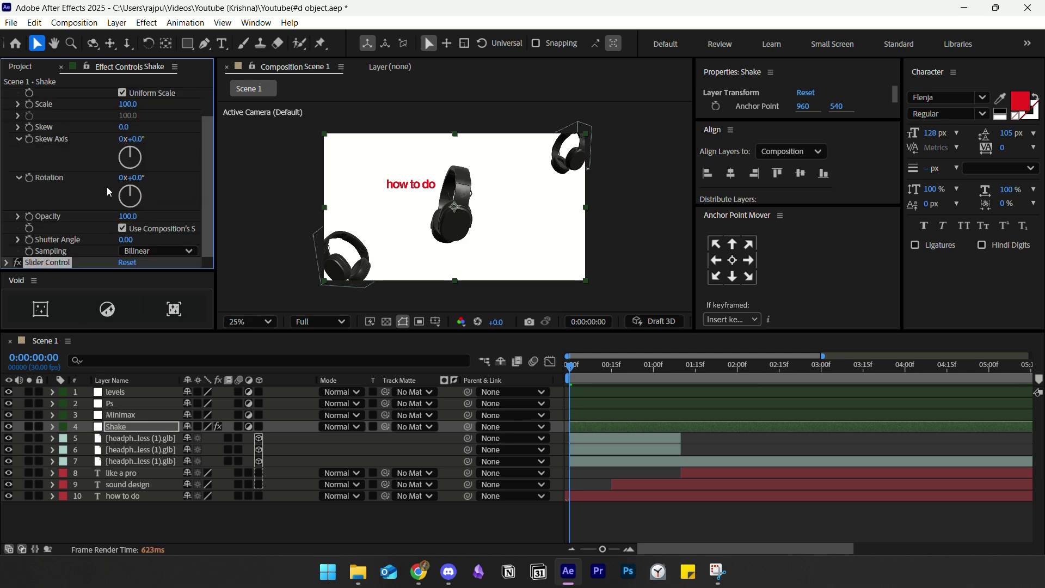
scroll(107, 188, "up", 2)
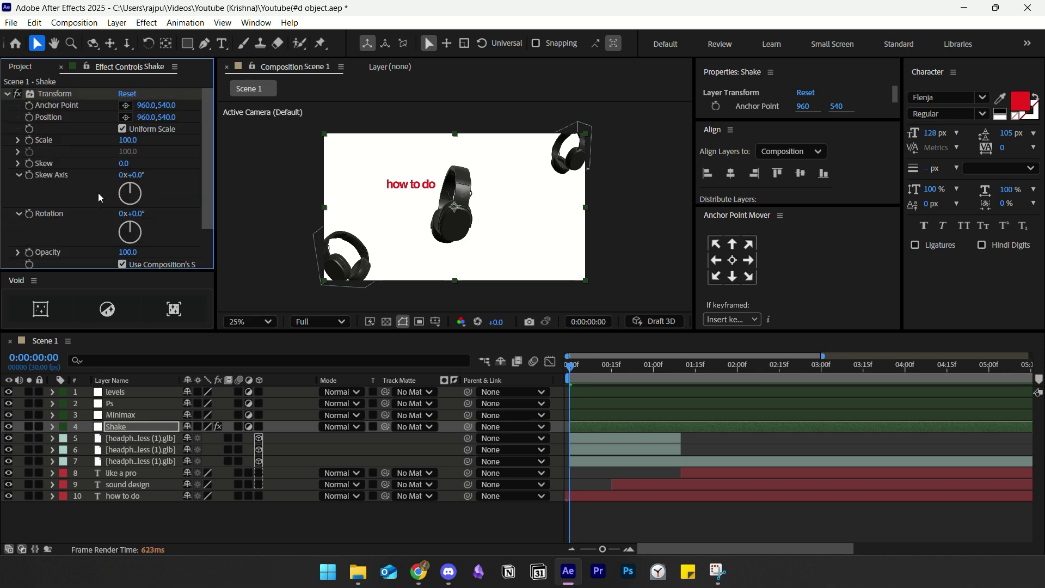
scroll(98, 193, "down", 2)
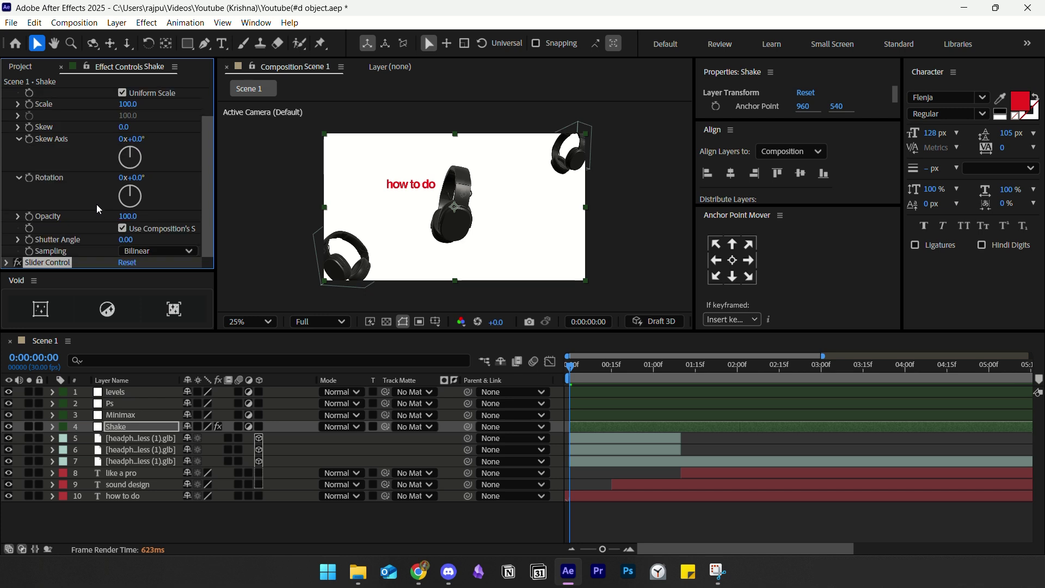
scroll(96, 204, "up", 2)
left_click(121, 426)
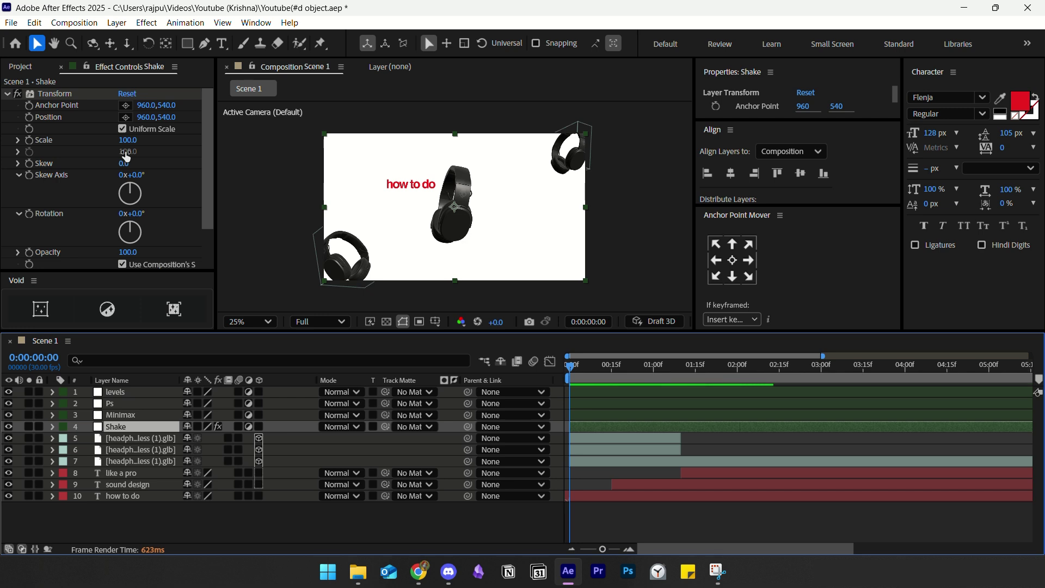
left_click(29, 117, "alt")
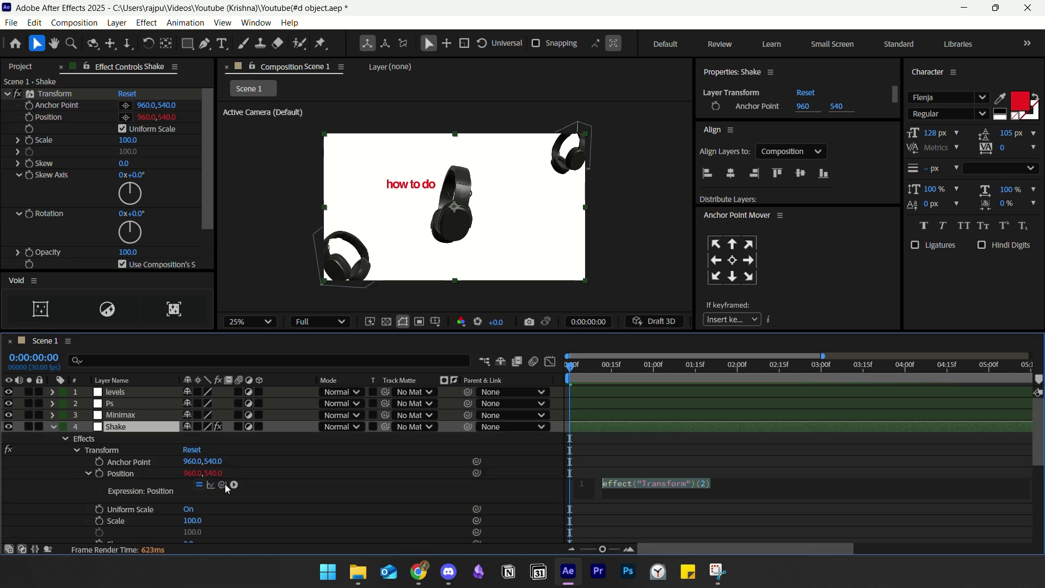
left_click_drag(223, 484, 201, 461)
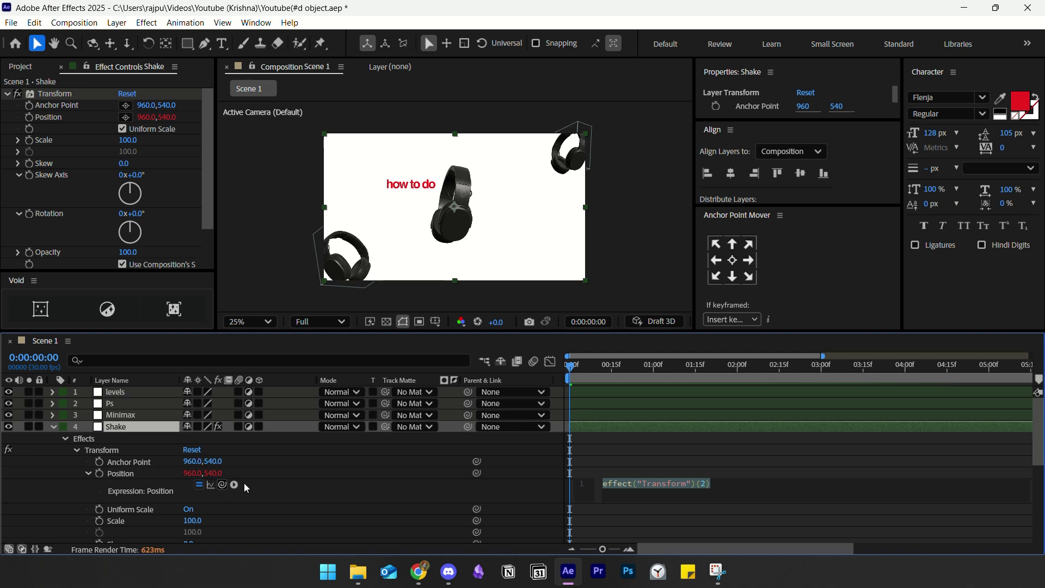
key("BackSpace")
type("wigg")
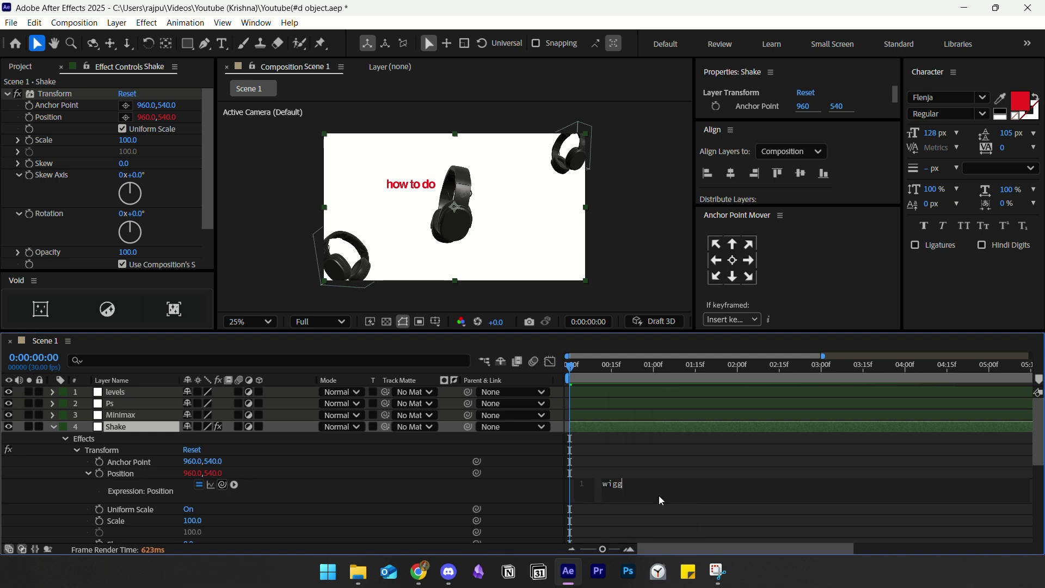
type("le(6,")
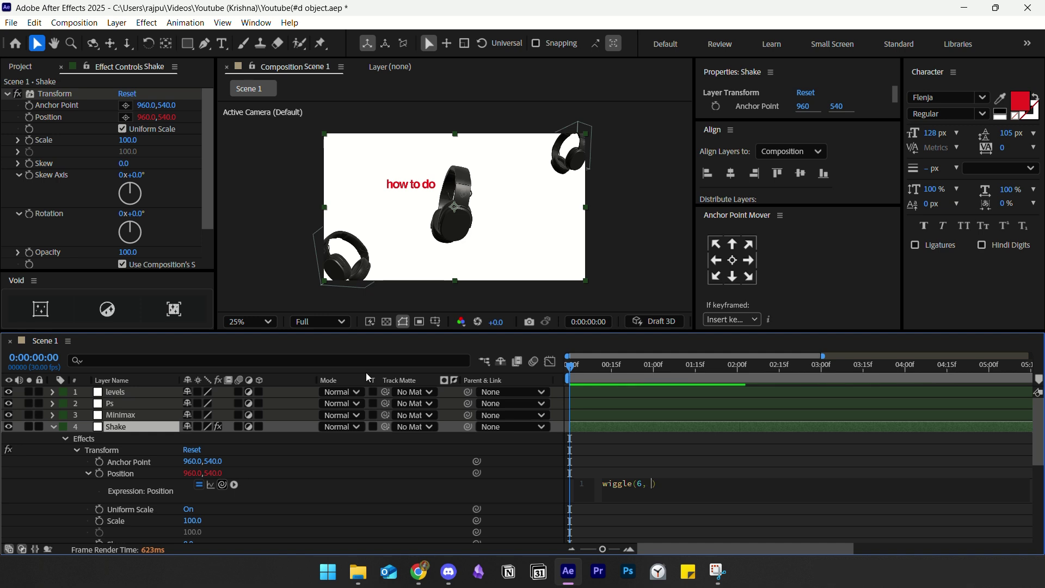
mouse_move(222, 484)
left_mouse_down()
mouse_move(67, 219)
mouse_move(49, 254)
mouse_move(81, 267)
mouse_move(33, 267)
mouse_move(216, 486)
left_mouse_up()
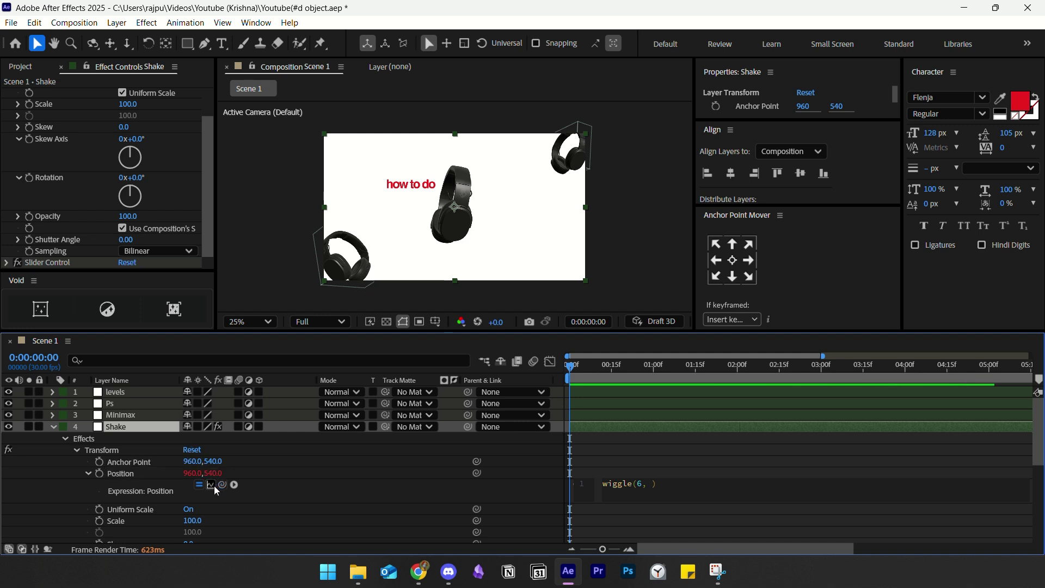
left_click(6, 262)
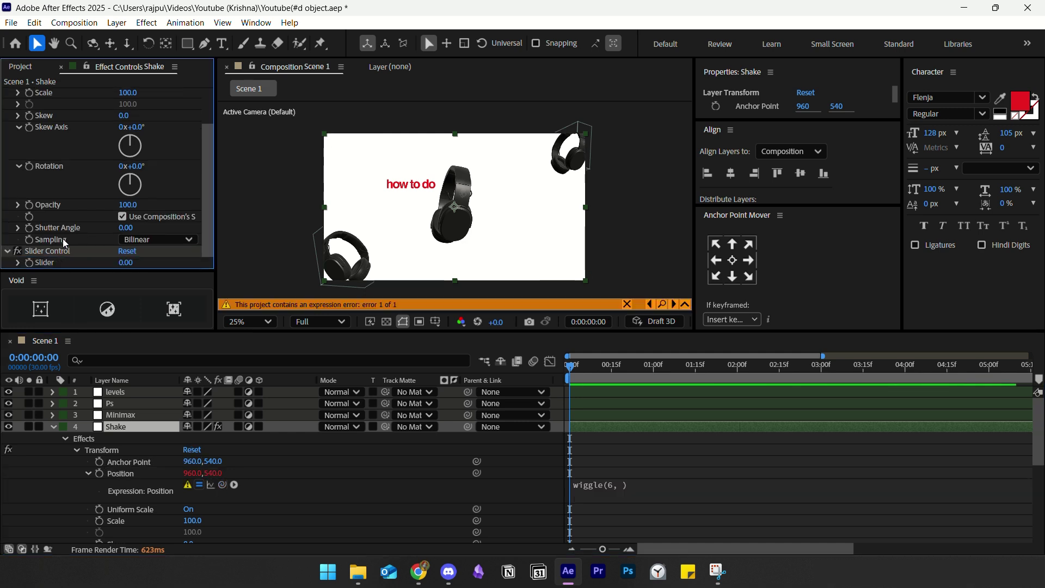
- Rewrite the Position expression as wiggle(6, effect("Slider Control")("Slider")), linking the amount to the Slider, and collapse the Shake layer
left_click(616, 486)
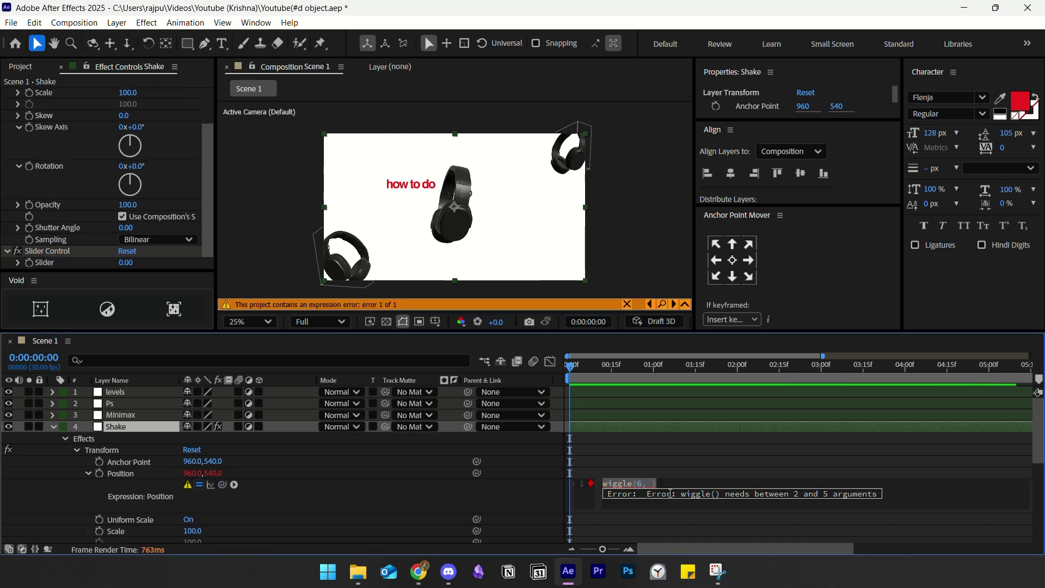
type("wiggle(")
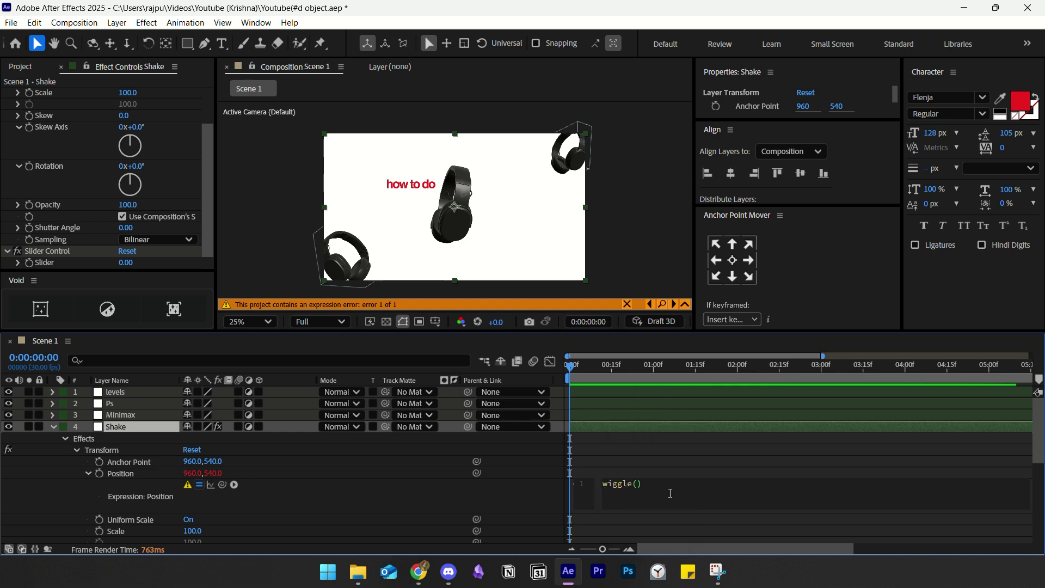
type("6,")
left_click_drag(222, 485, 58, 262)
left_click(614, 445)
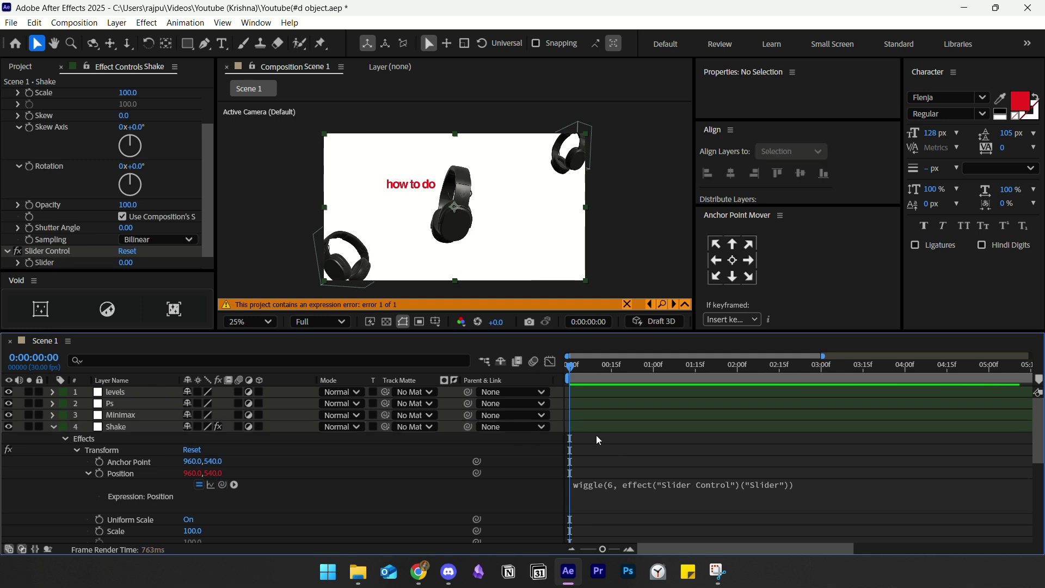
left_click(53, 427)
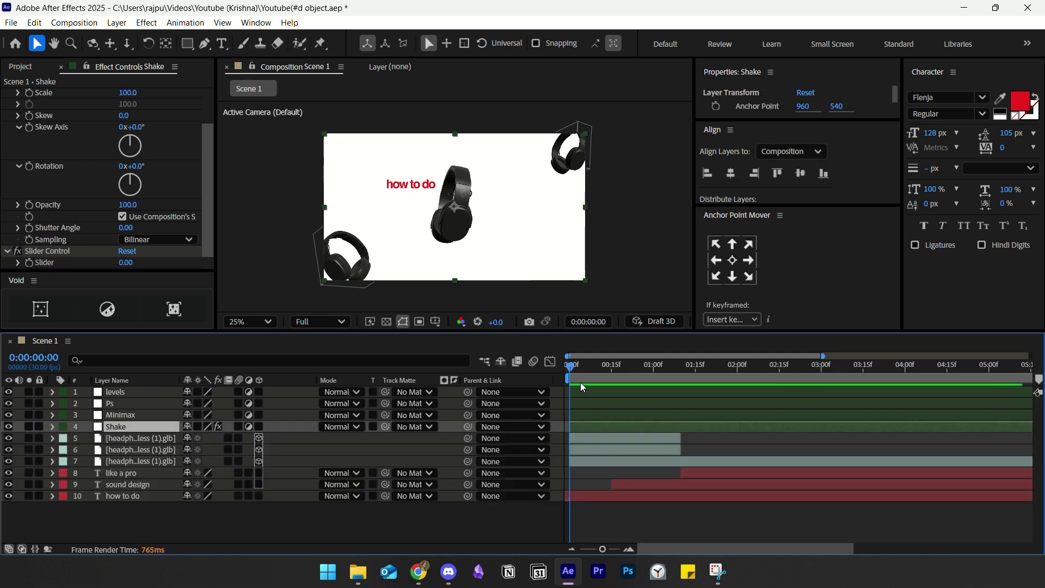
- Start keyframing the Shake layer's Slider at 0:00:00:15, where the sound design text starts, and show its keyframes in the timeline
left_click(610, 376)
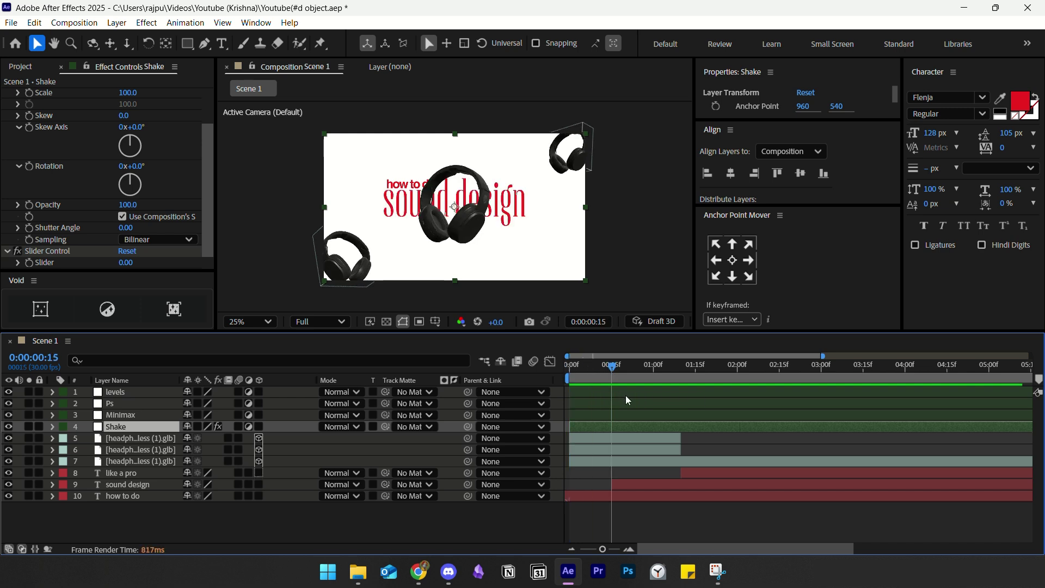
left_click(630, 548)
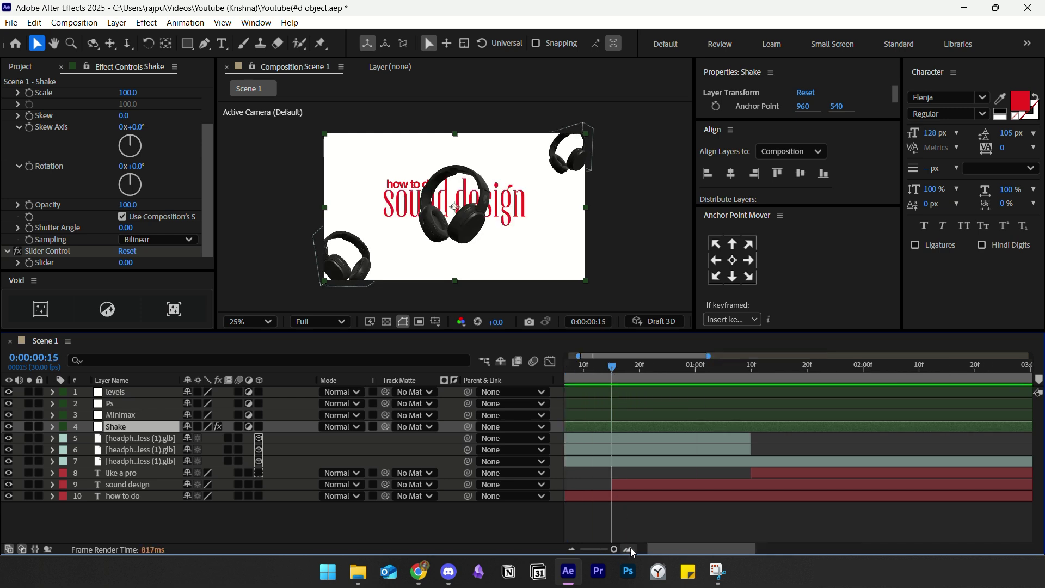
left_click(630, 549)
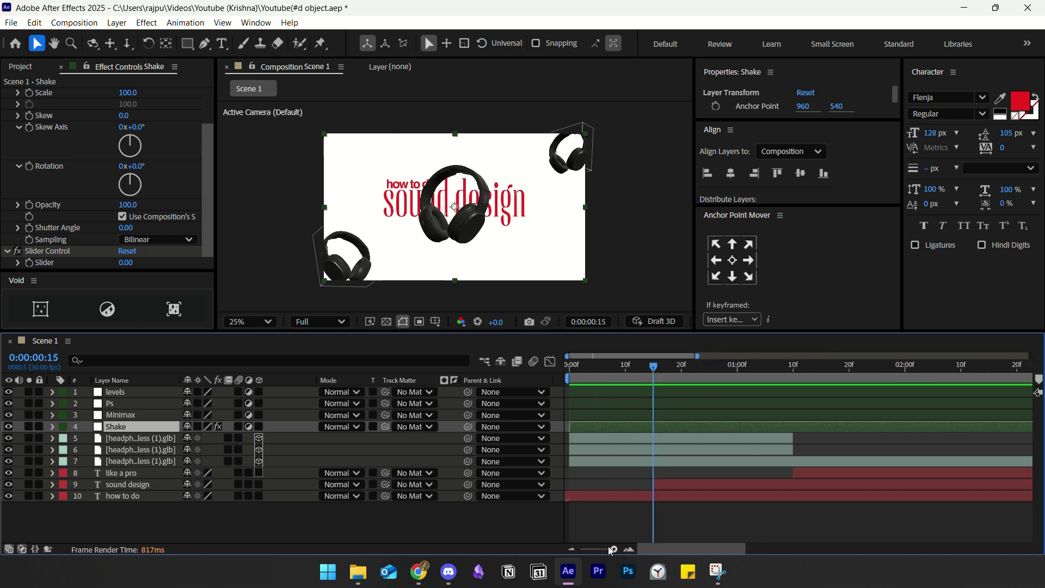
left_click(645, 460)
key("u")
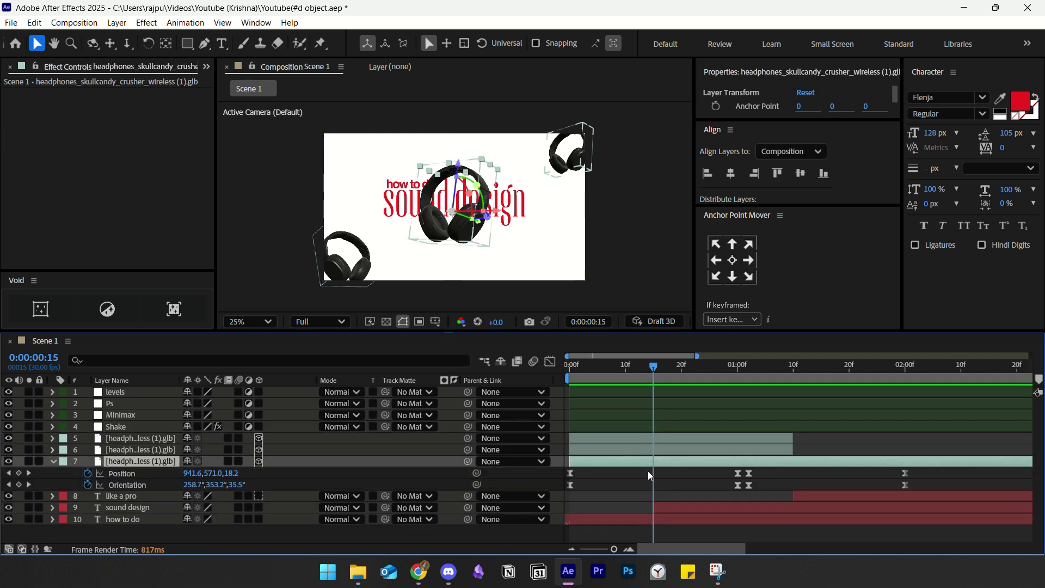
key("u")
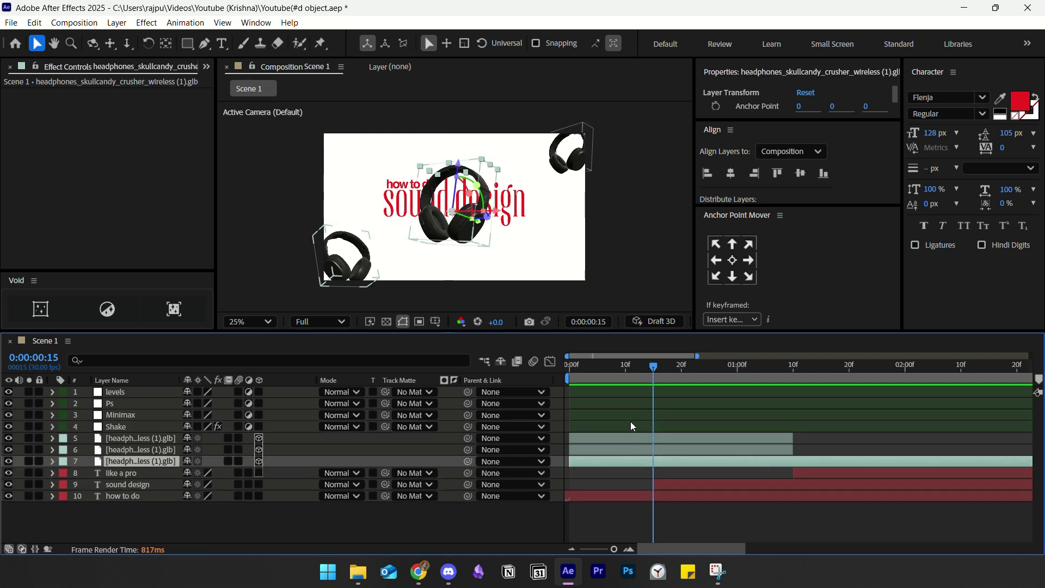
left_click(631, 422)
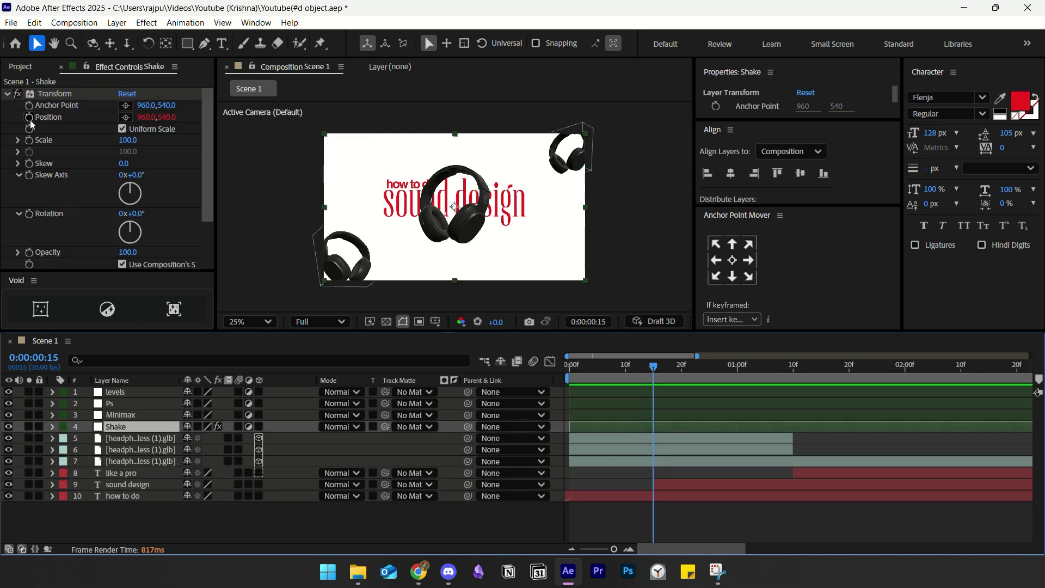
scroll(66, 262, "down", 2)
left_click(30, 263)
key("u")
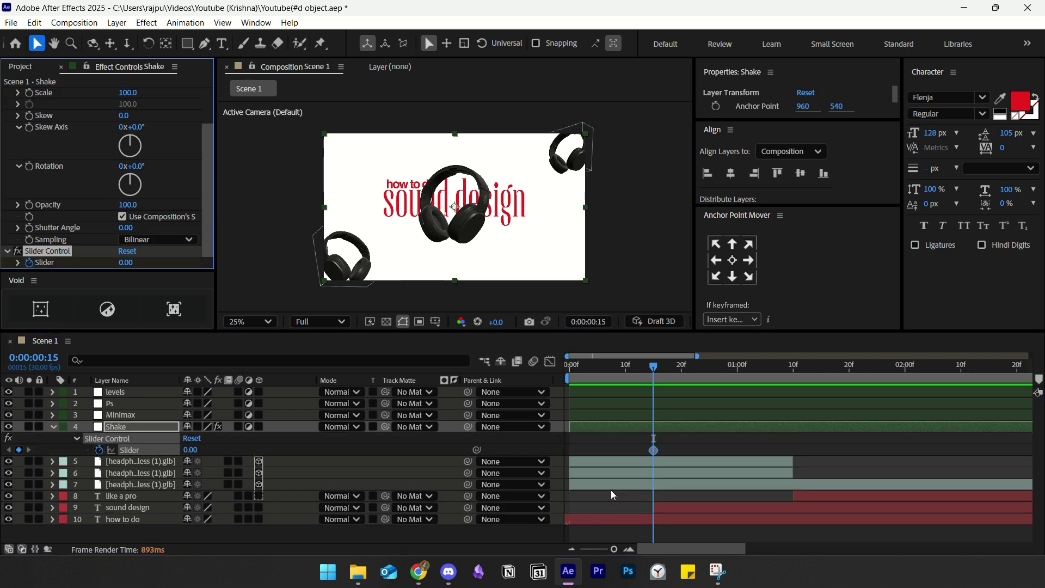
- Add a Slider keyframe at 0:00:00:12 on the Shake layer and set the keyframe at 0:00:00:15 to 50
left_click(628, 550)
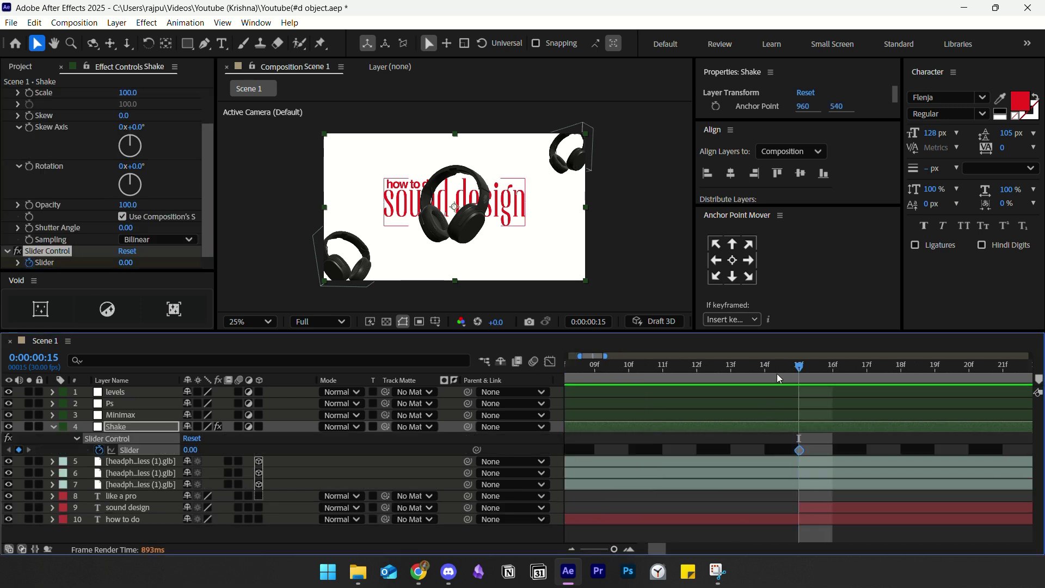
left_click_drag(776, 374, 698, 380)
left_click(19, 449)
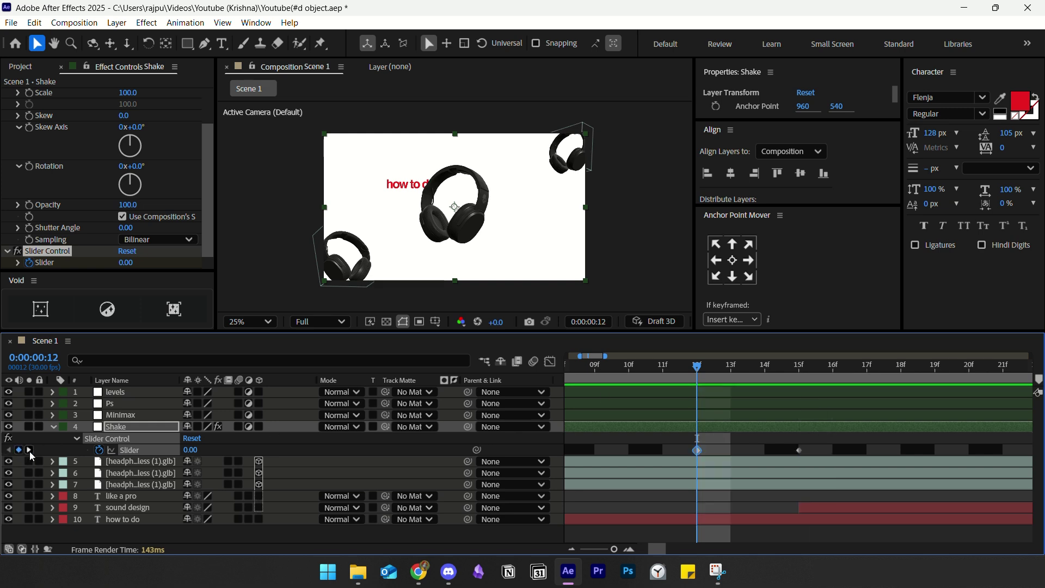
left_click(29, 450)
left_click(191, 450)
left_click(246, 450)
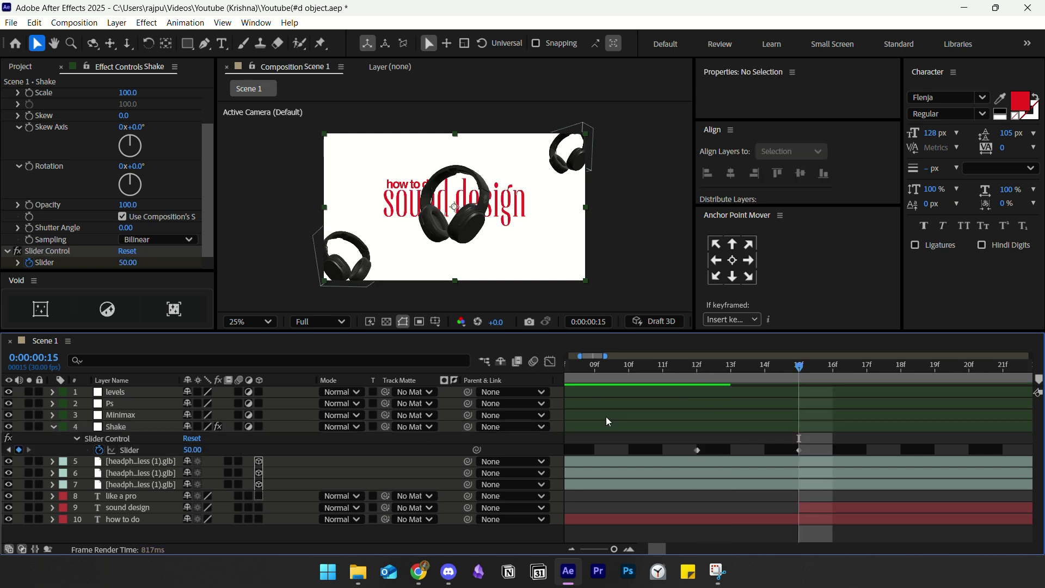
- Add a Slider keyframe at 0:00:00:24 on the Shake layer with a value of 0
scroll(768, 383, "right", 3)
left_click_drag(642, 368, 909, 385)
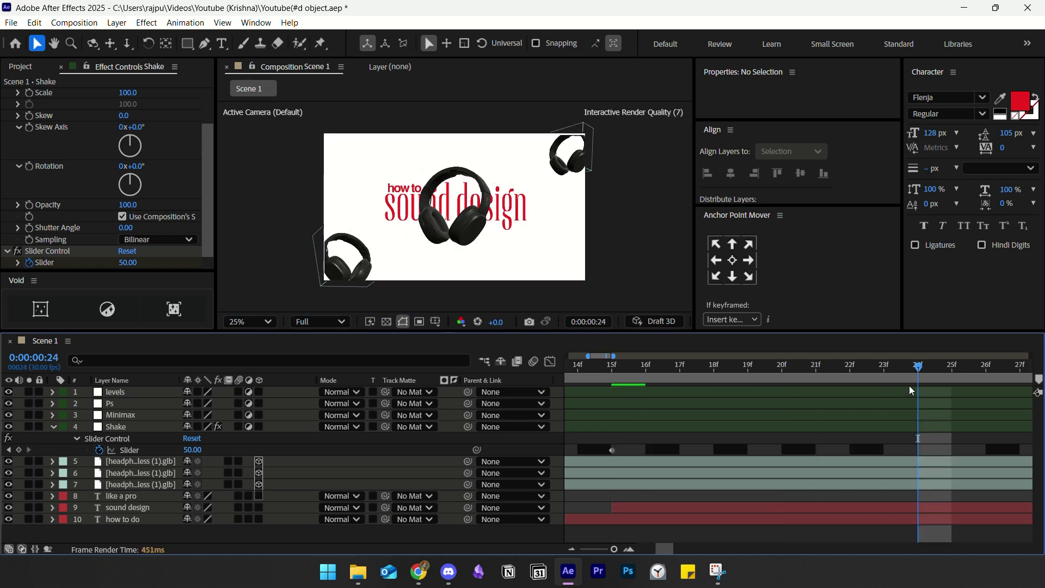
left_click(18, 449)
left_click(191, 449)
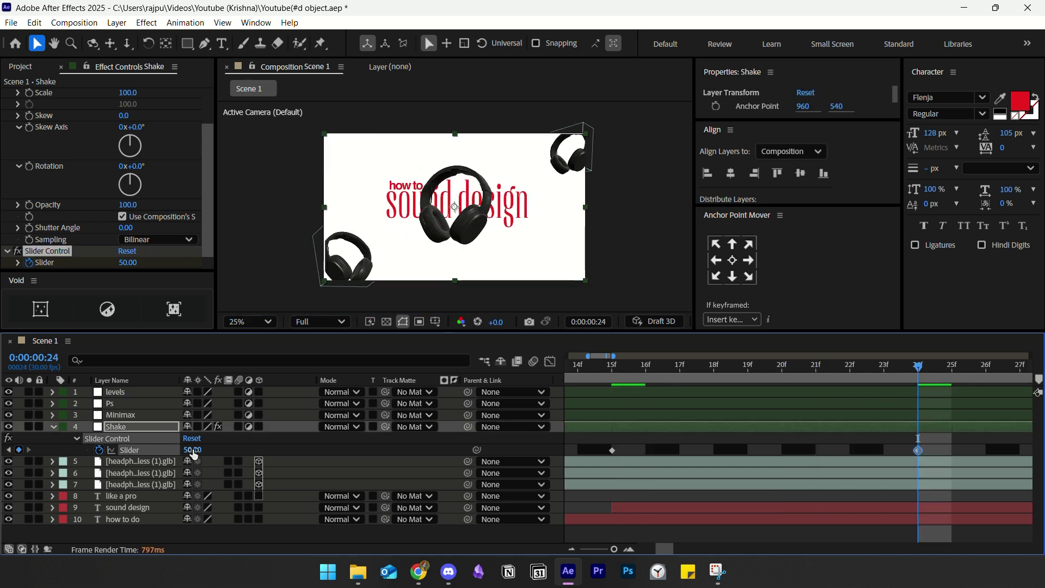
type("0")
key("Return")
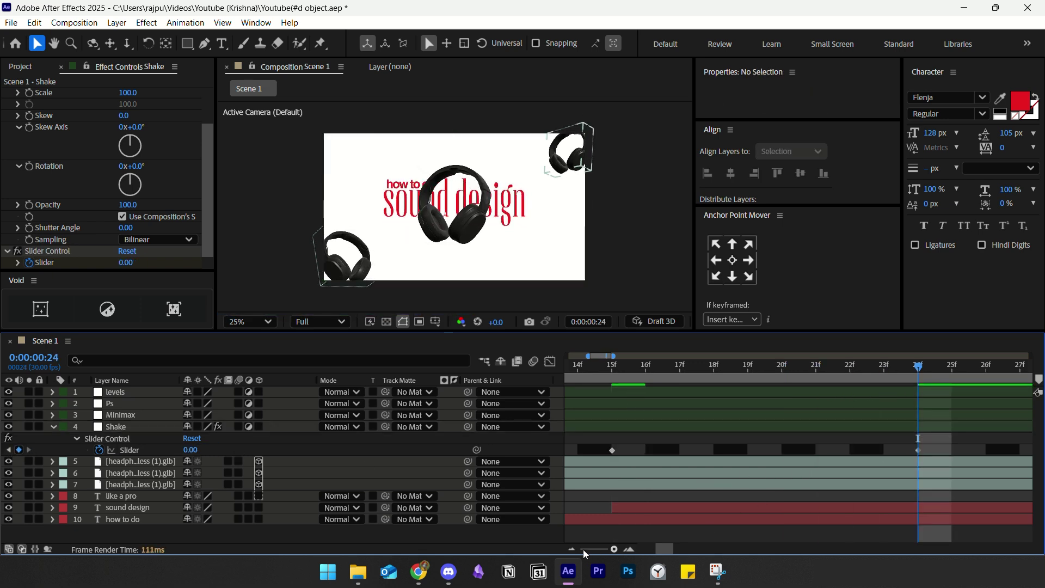
- Select all three Slider keyframes of the Shake layer
left_click(583, 550)
left_click_drag(945, 443, 701, 469)
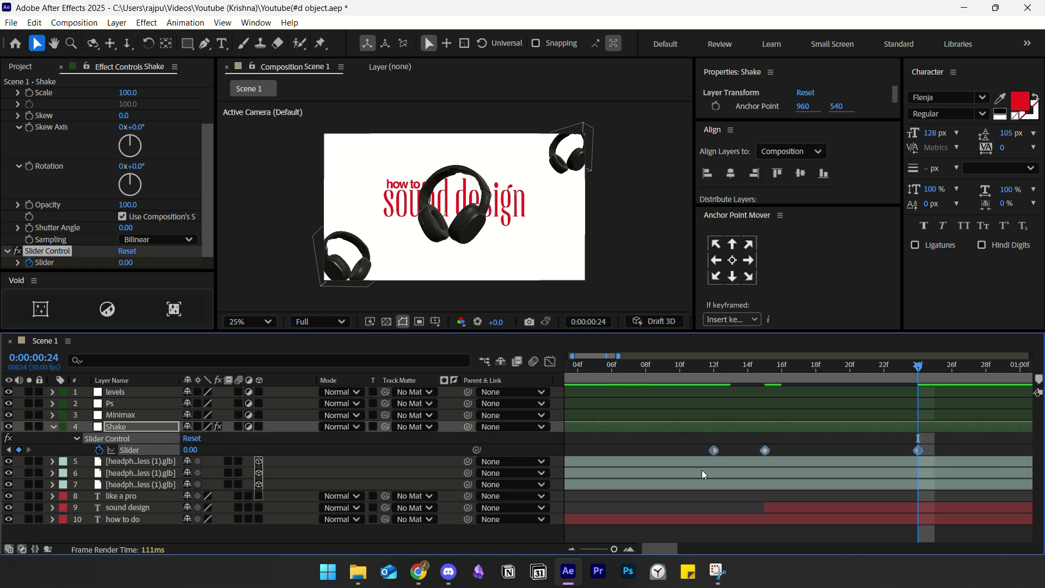
- Reshape the Shake slider's speed graph so the movement peaks sharply at the middle keyframe at frame 15 and eases out after it
left_click(550, 361)
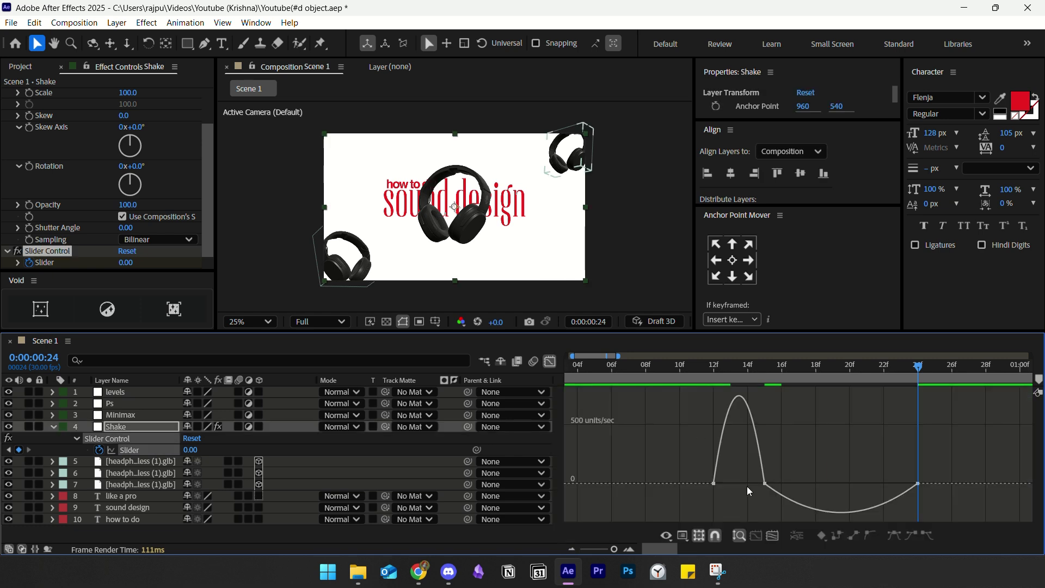
left_click(715, 484)
left_click_drag(722, 484, 791, 506)
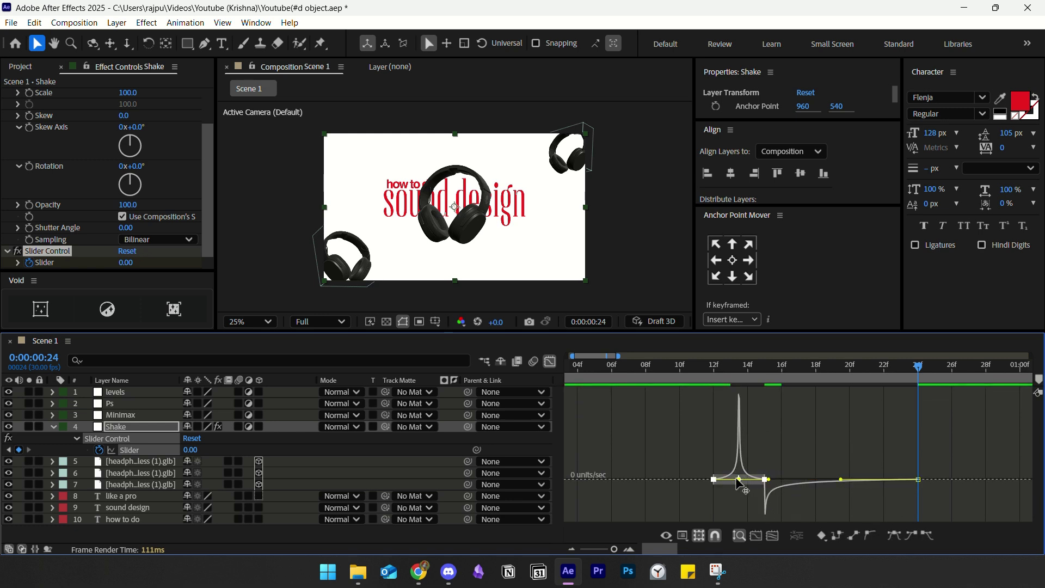
left_click(740, 480)
left_click_drag(740, 480, 798, 478)
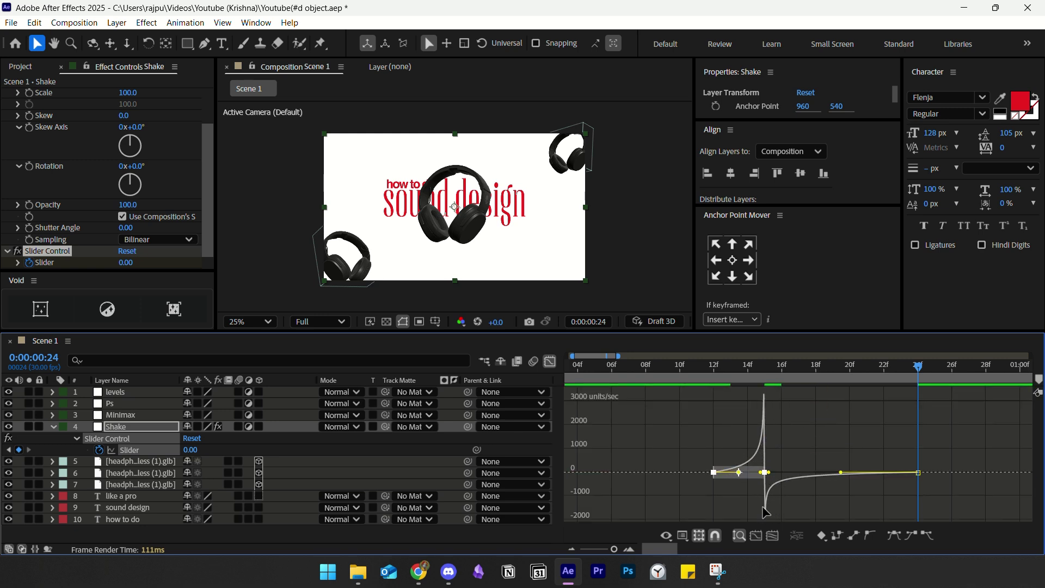
key("shift+F3")
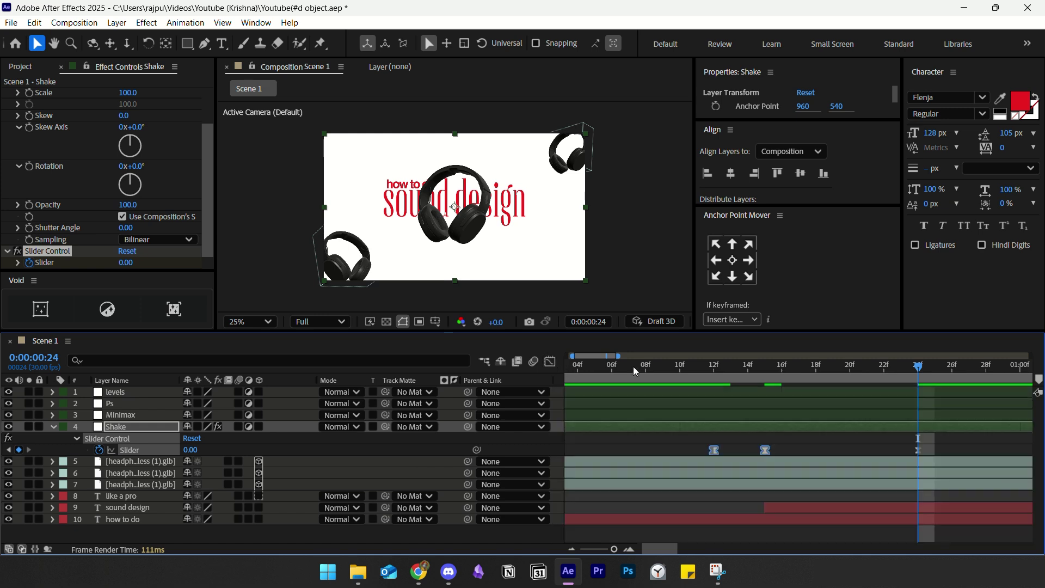
- Play the composition from its first frame to check the eased shake animation
left_click(704, 371)
left_click(734, 434)
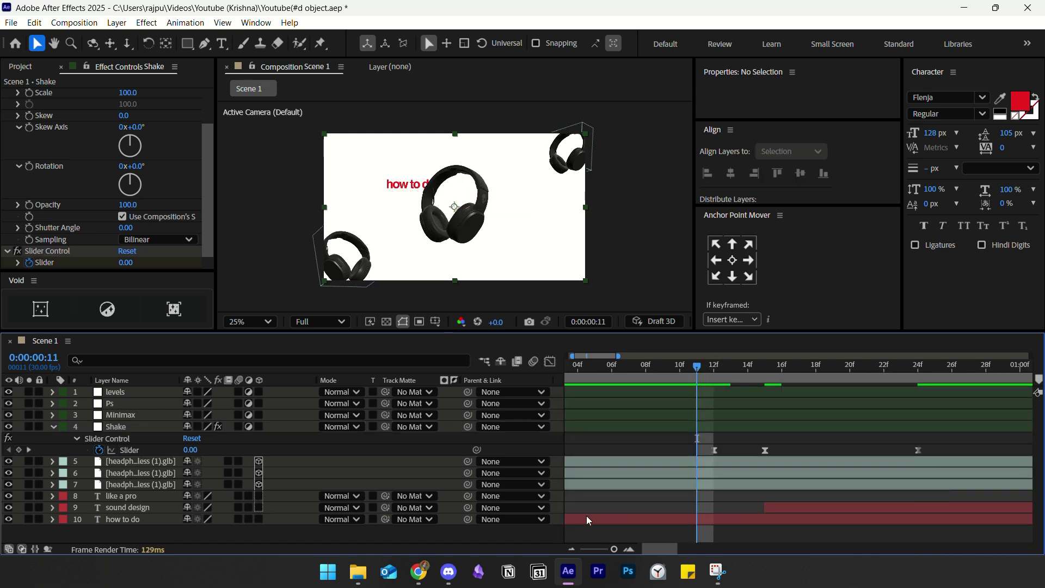
left_click(573, 548)
left_click(572, 548)
key("space")
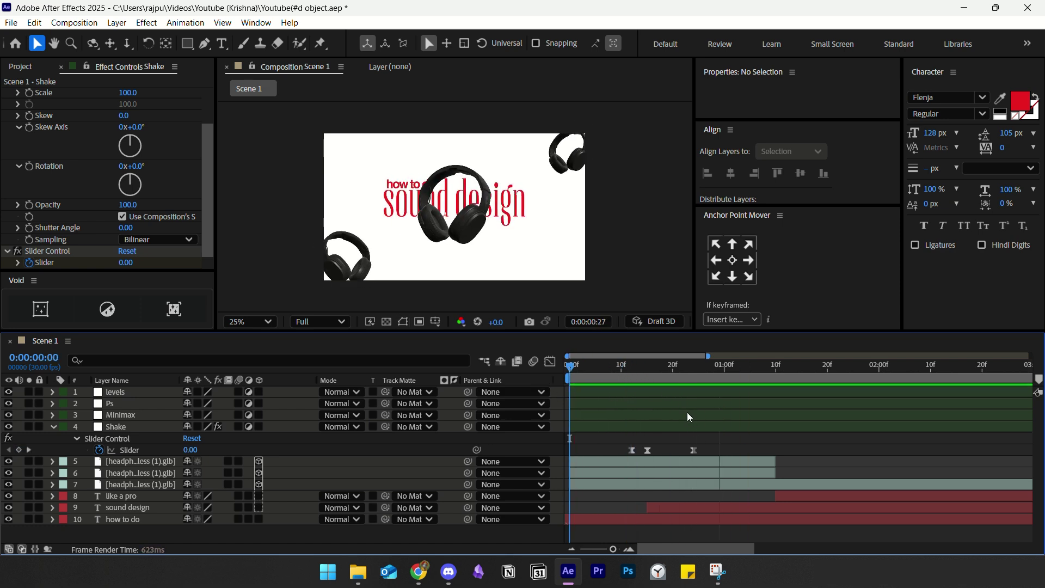
- Set the Shake layer's Slider keyframe at frame 15 to 30
left_click(648, 376)
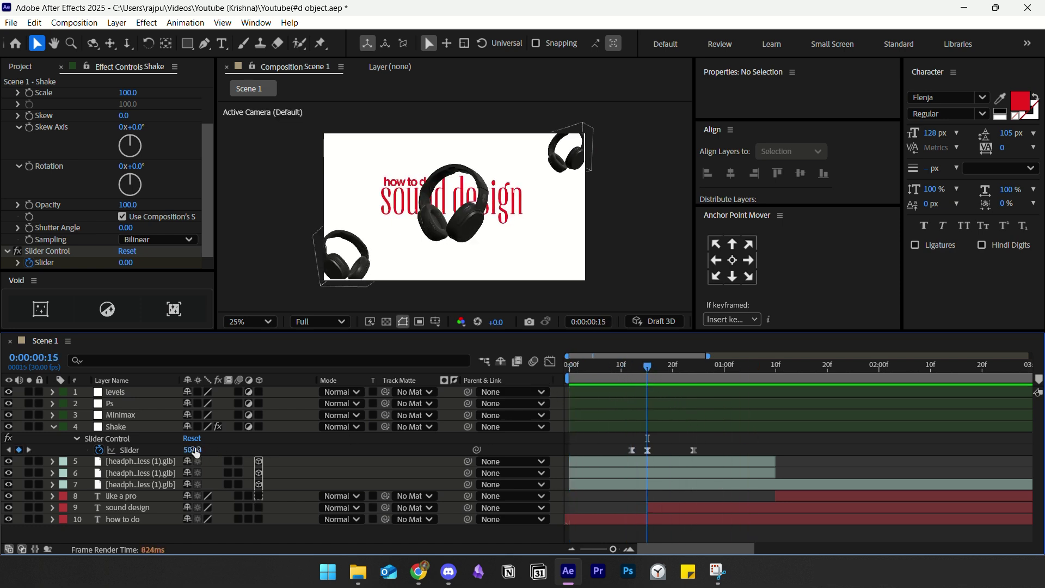
left_click(192, 450)
type("30")
key("Return")
- Preview the reduced shake from frame 10, scrub across its keyframes, and replay from the first frame
left_click(622, 379)
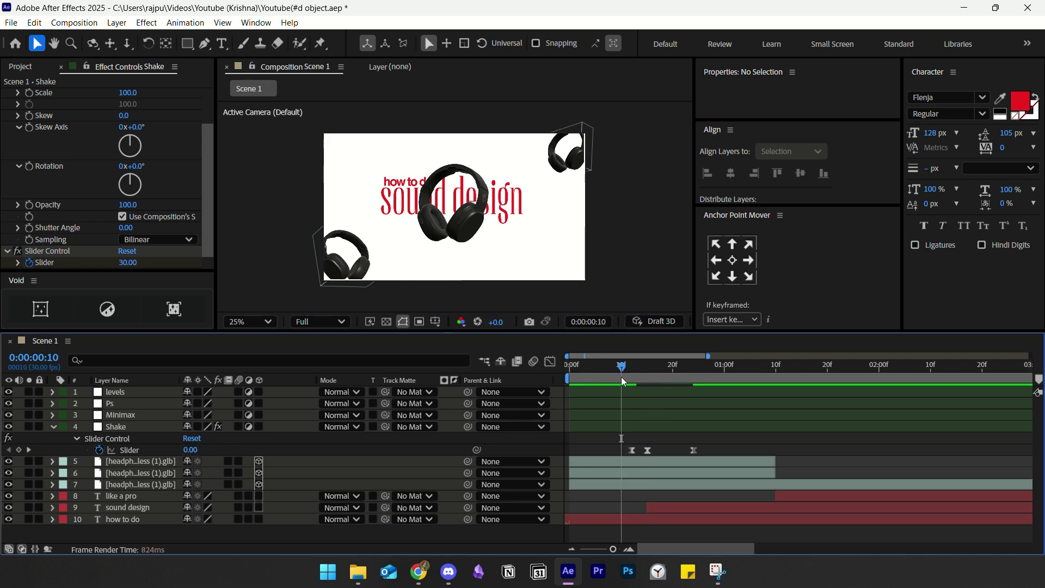
key("space")
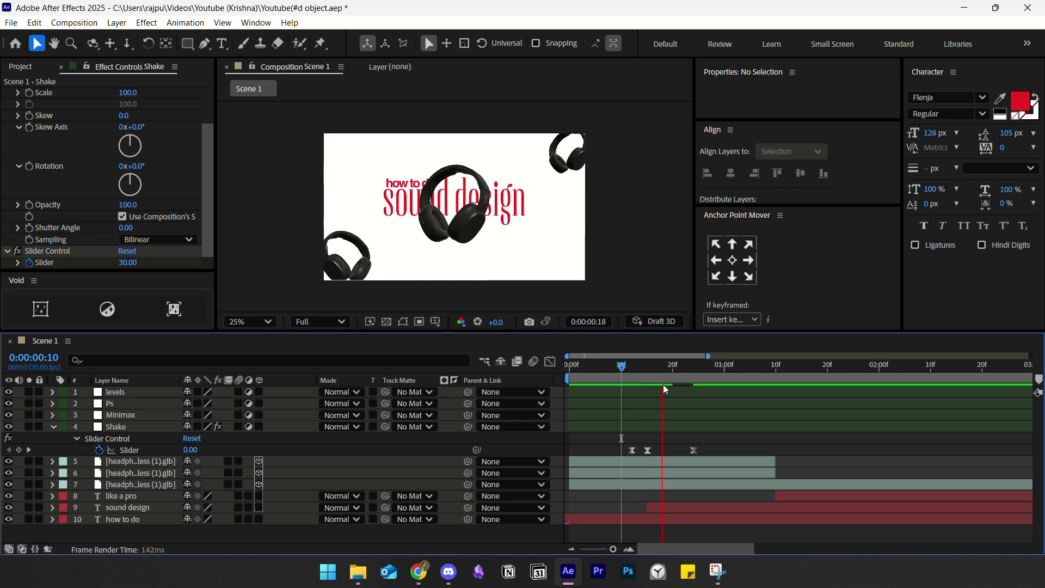
left_click_drag(625, 380, 655, 376)
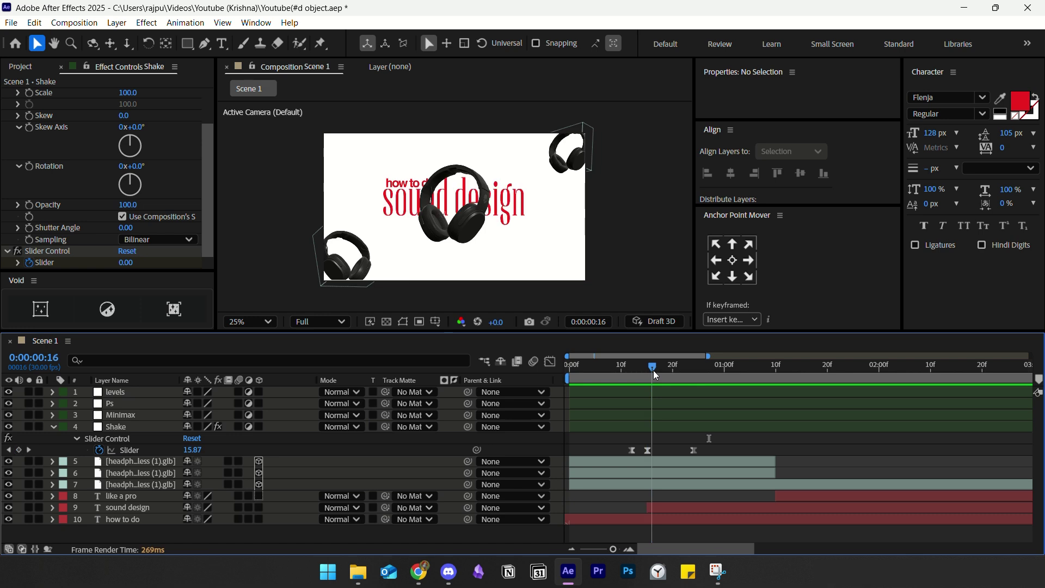
left_click_drag(655, 375, 561, 379)
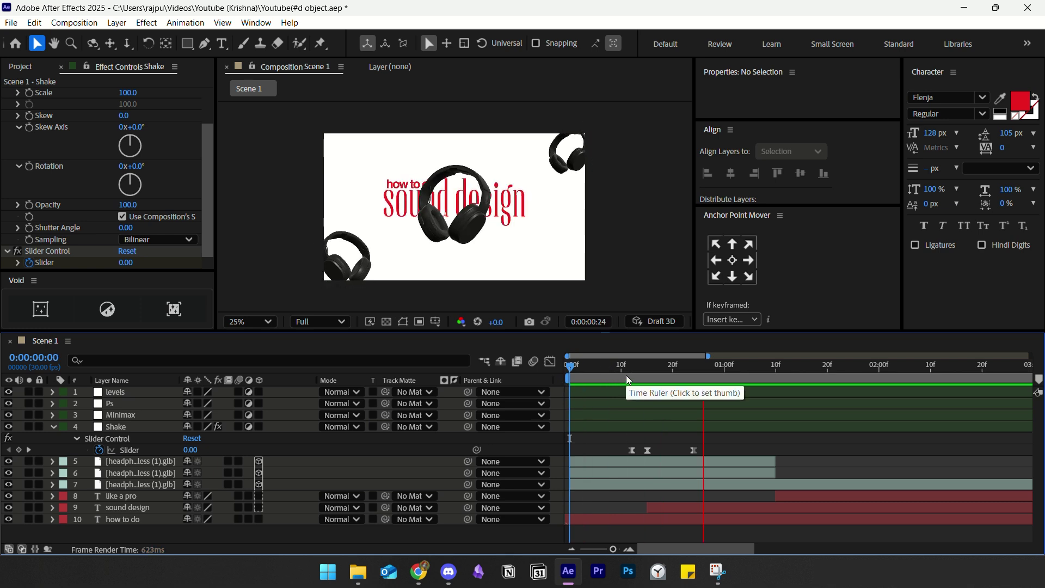
- Add a new adjustment layer and place it directly below the Shake layer
right_click(257, 159)
mouse_move(312, 169)
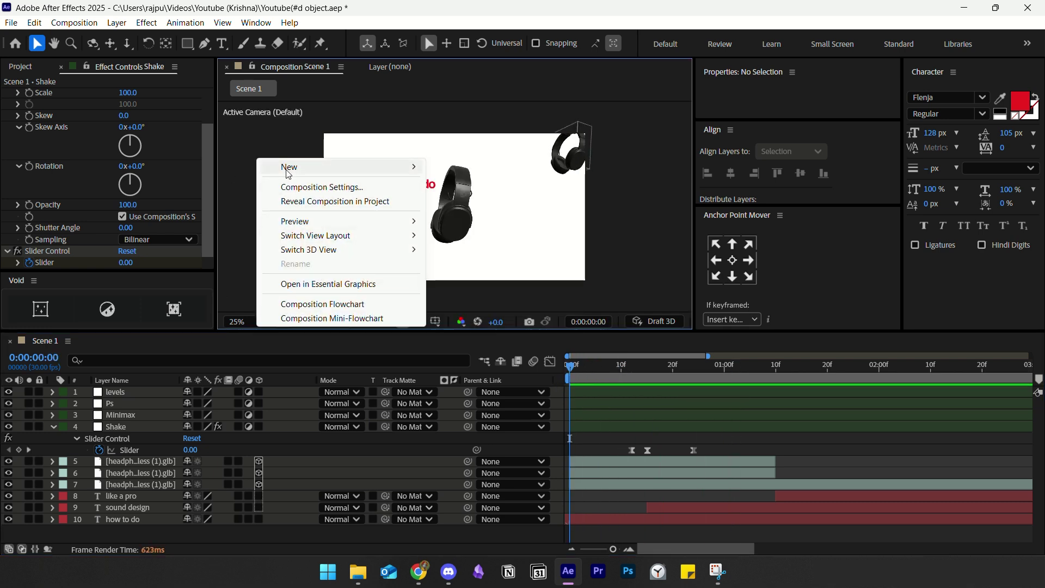
key("Escape")
key("ctrl+alt+y")
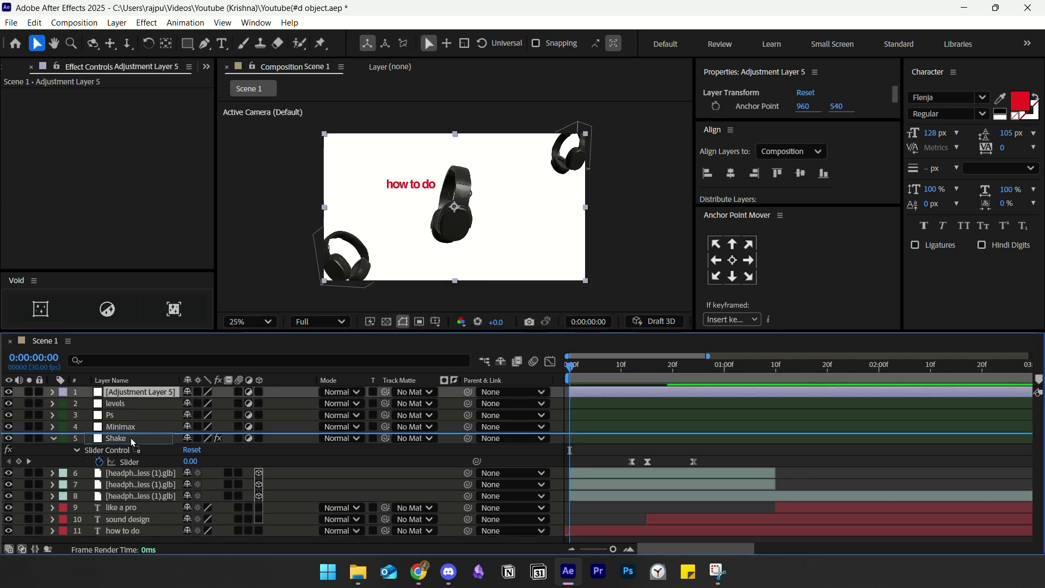
left_click_drag(130, 392, 131, 461)
- Rename the new adjustment layer "Zoom In and out"
right_click(132, 461)
left_click(175, 423)
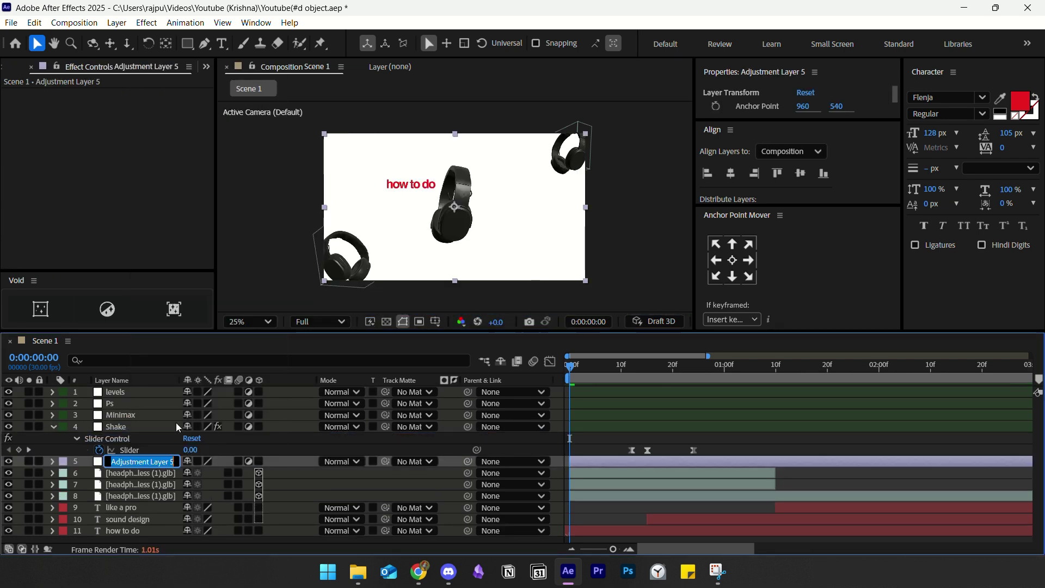
type("Zoom")
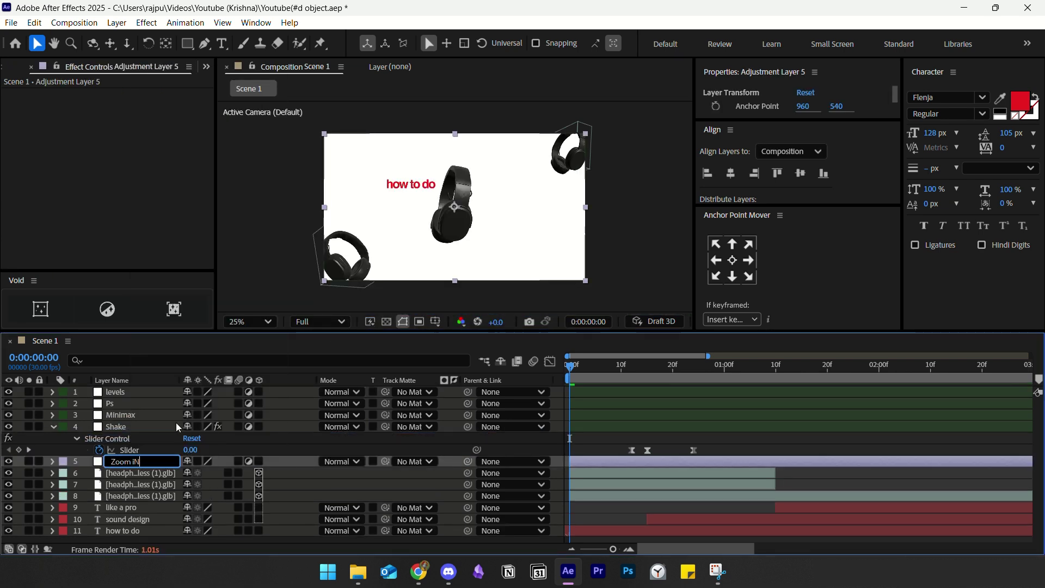
type(" In a")
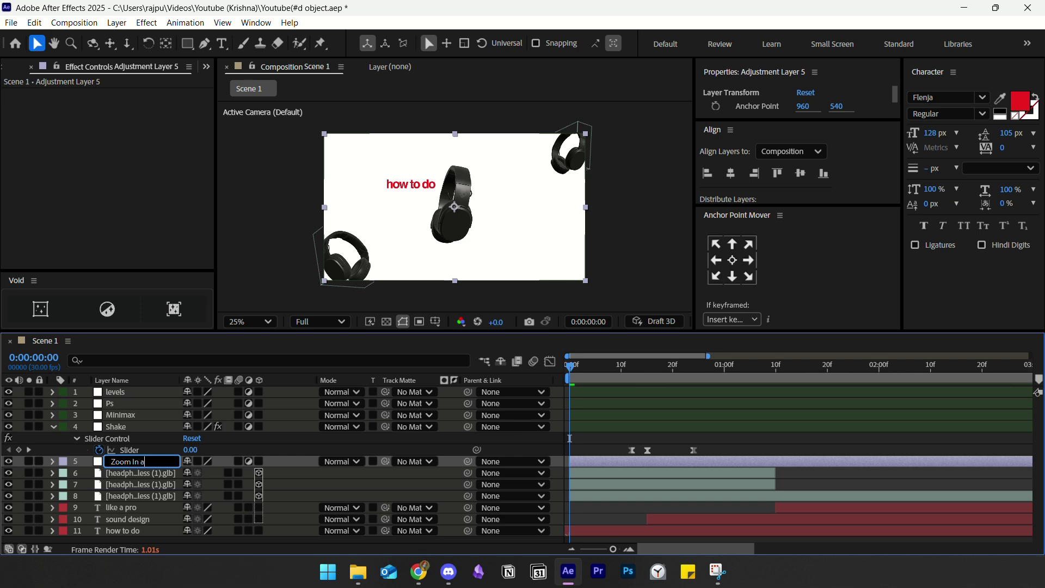
type("nd out")
- Give the Zoom In and out layer a Dark Green label, with the Shake layer's properties collapsed
left_click(87, 439)
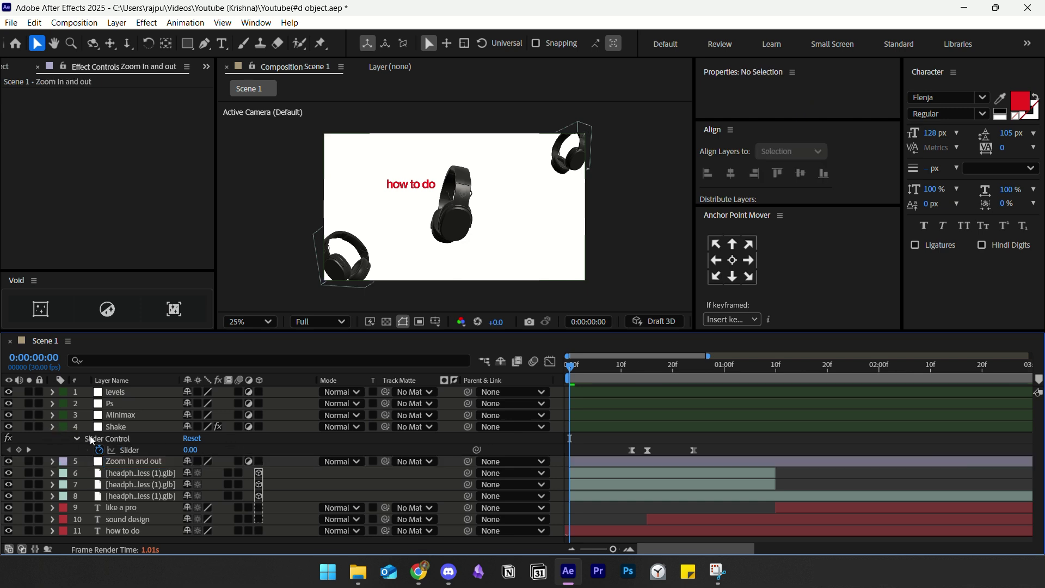
left_click(123, 440)
left_click(60, 439)
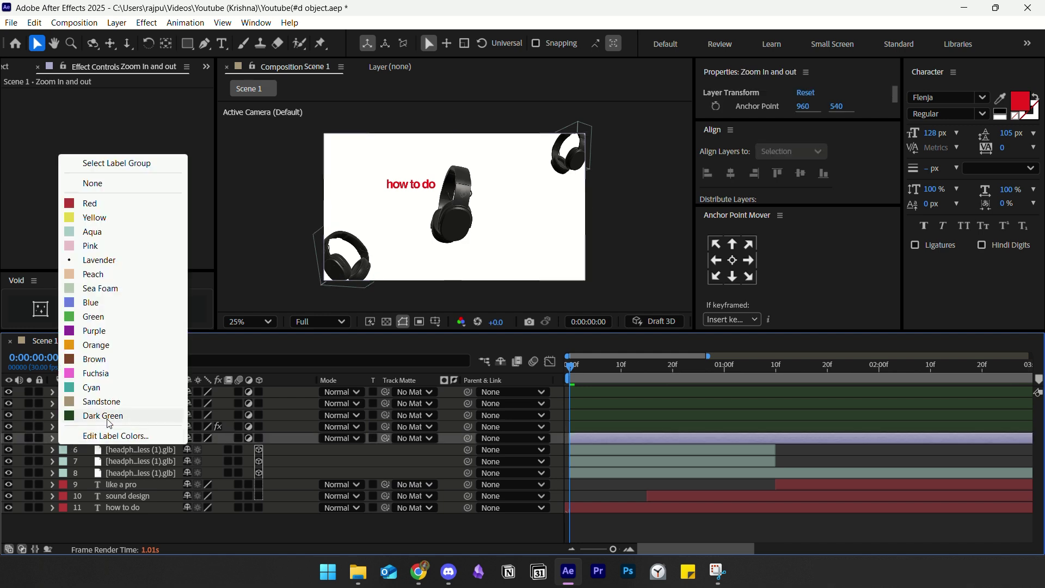
left_click(103, 416)
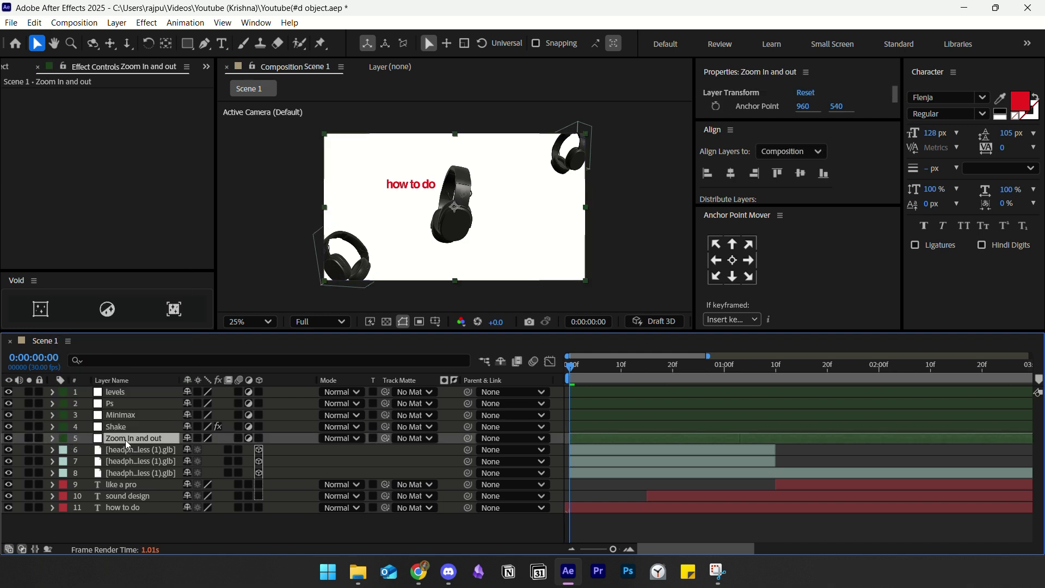
- Try applying the Transform effect to the Zoom In and out layer
key("ctrl+space")
type("tra")
key("Return")
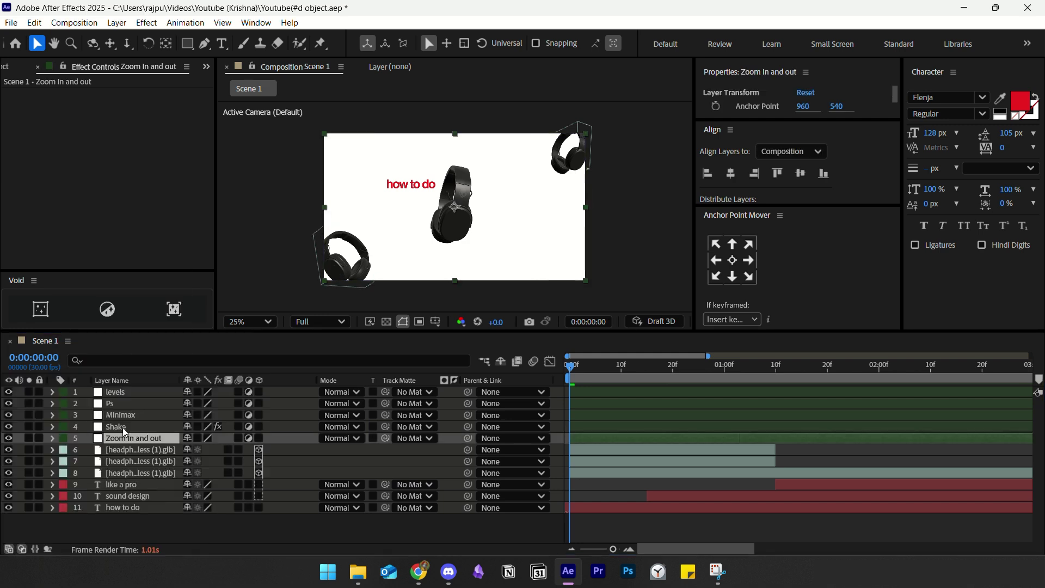
mouse_move(129, 141)
left_mouse_down()
mouse_move(113, 144)
mouse_move(128, 150)
left_mouse_up()
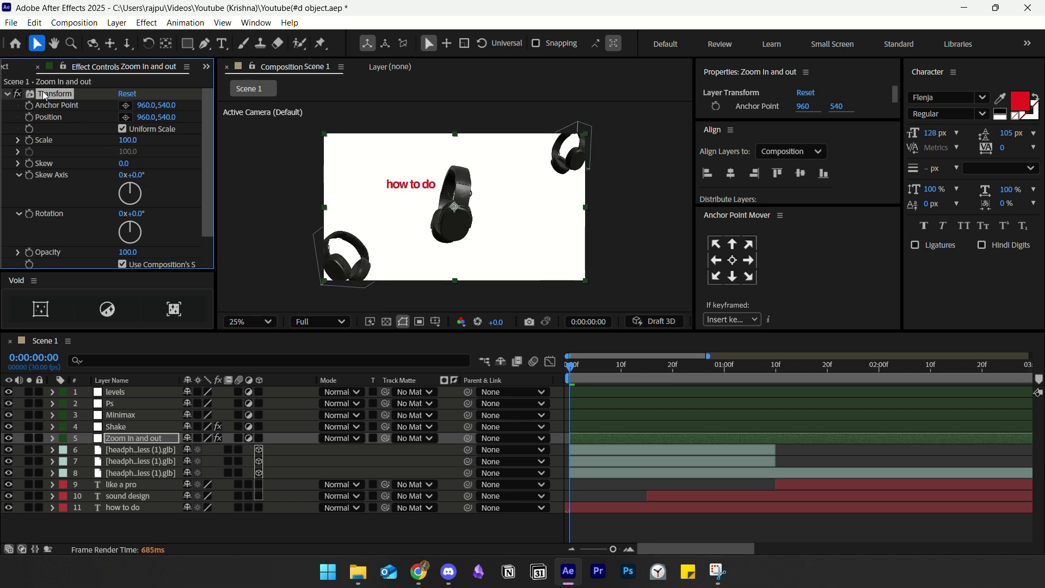
- Create a null object and place it between the Zoom In and out layer and the headphone layers
left_click(139, 485)
left_click(135, 505)
left_click(153, 521)
right_click(249, 230)
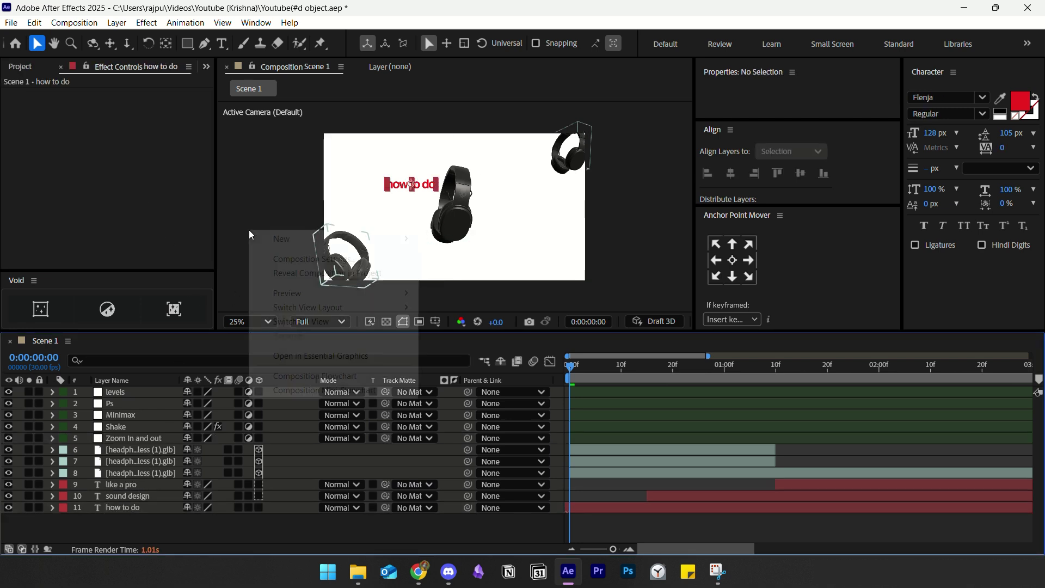
mouse_move(283, 238)
left_click(460, 316)
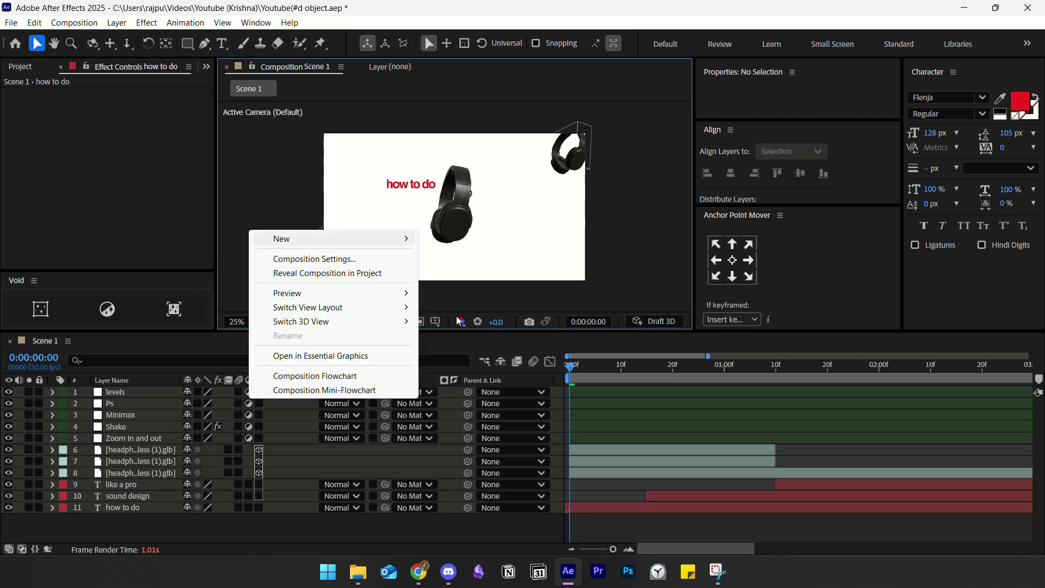
left_click_drag(143, 393, 141, 459)
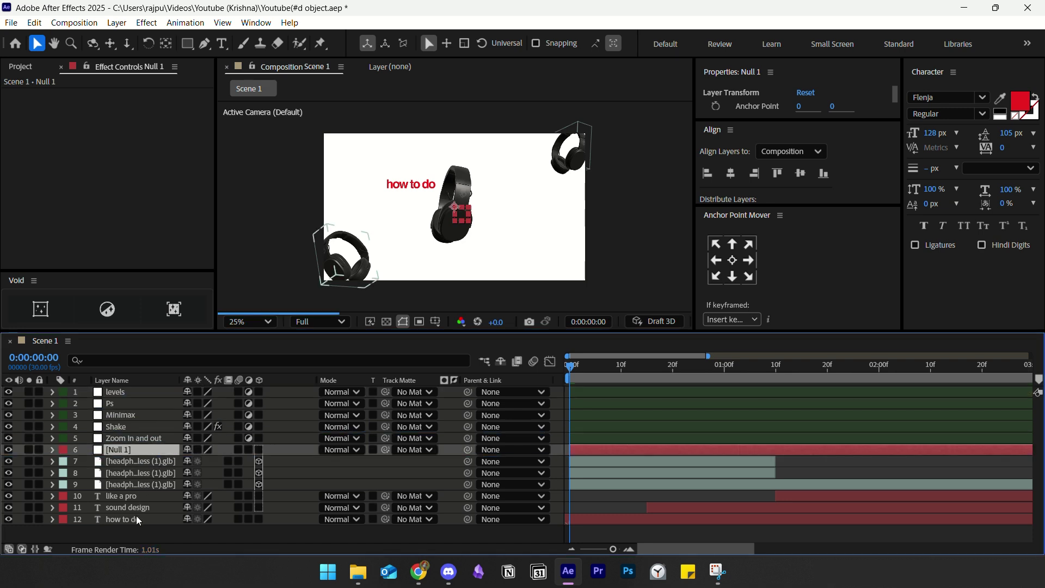
- Parent the three headphone layers and the three text layers to Null 1
left_click(123, 519)
left_click(130, 451, "shift")
left_click(143, 517)
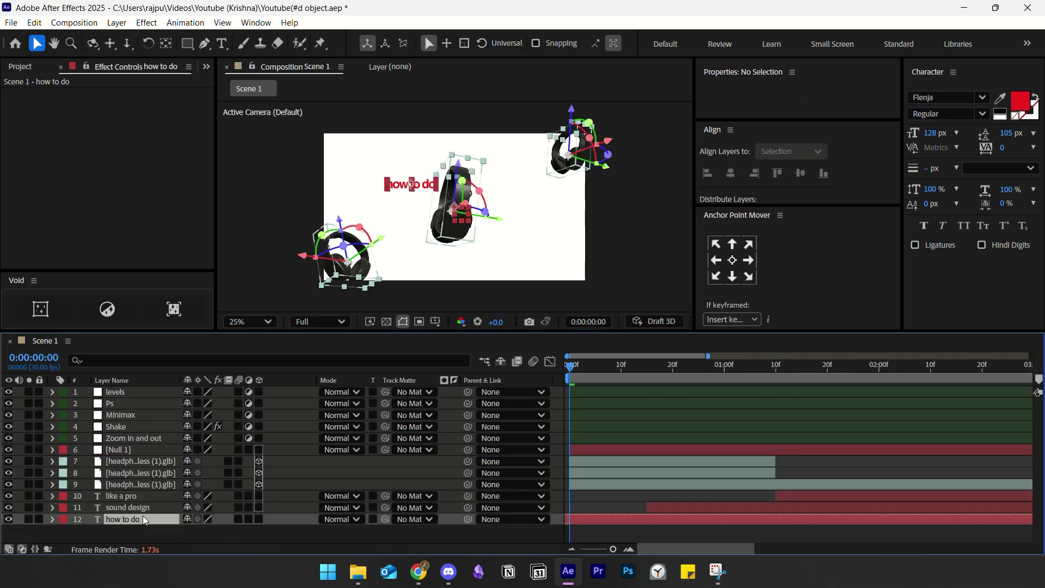
left_click(135, 460, "shift")
left_click_drag(467, 496, 155, 453)
- Add a Scale keyframe to Null 1 at the first frame and set it to 80%
left_click(161, 453)
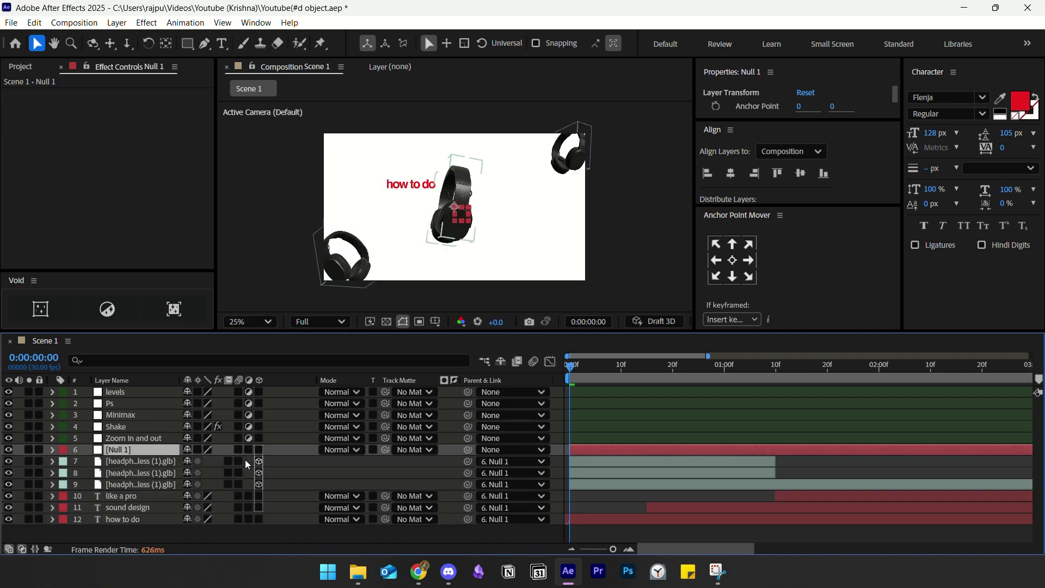
key("s")
left_click(87, 462)
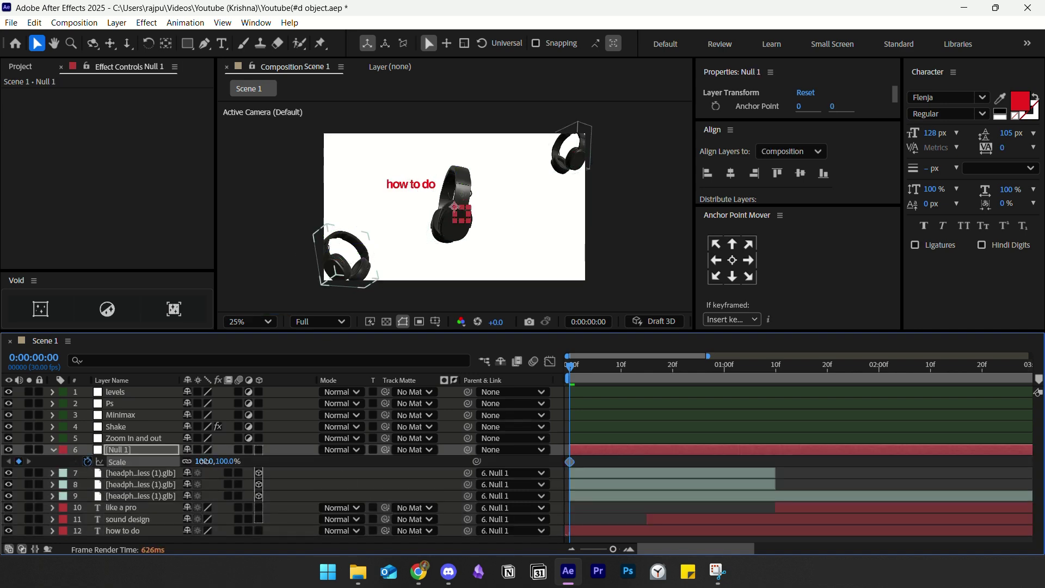
left_click(209, 461)
type("90")
left_click(261, 460)
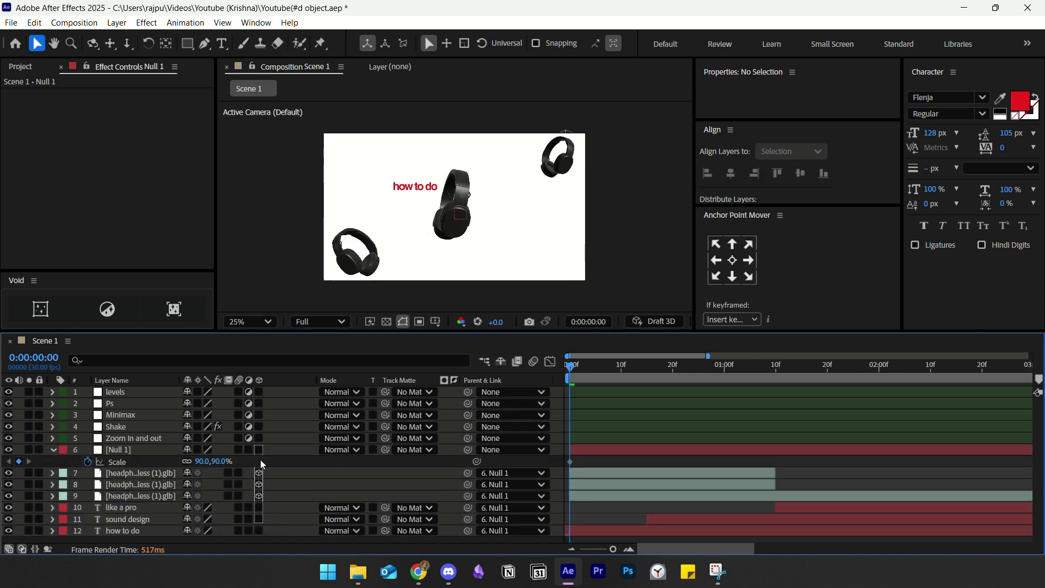
left_click(205, 462)
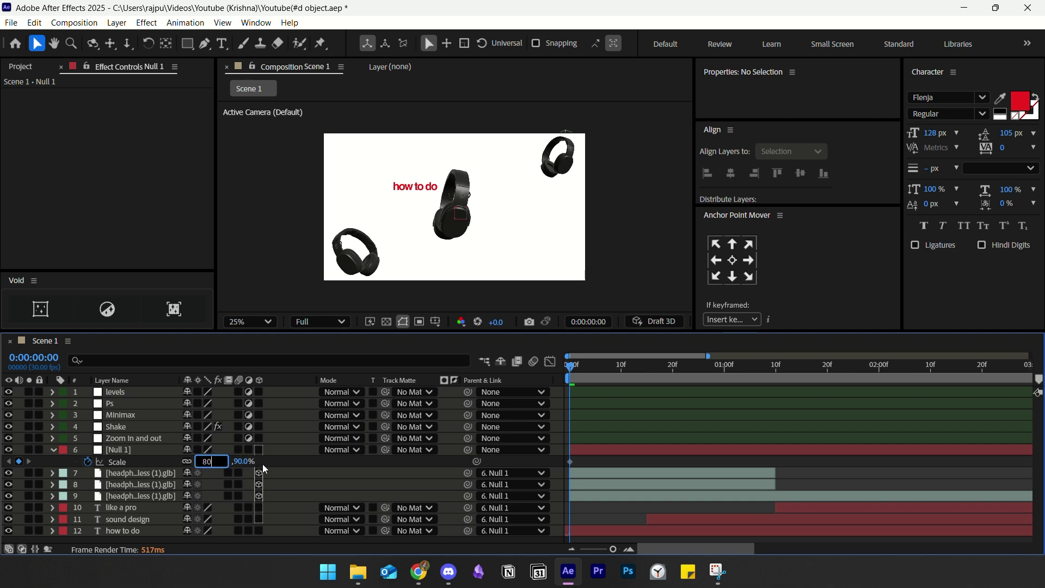
key("Return")
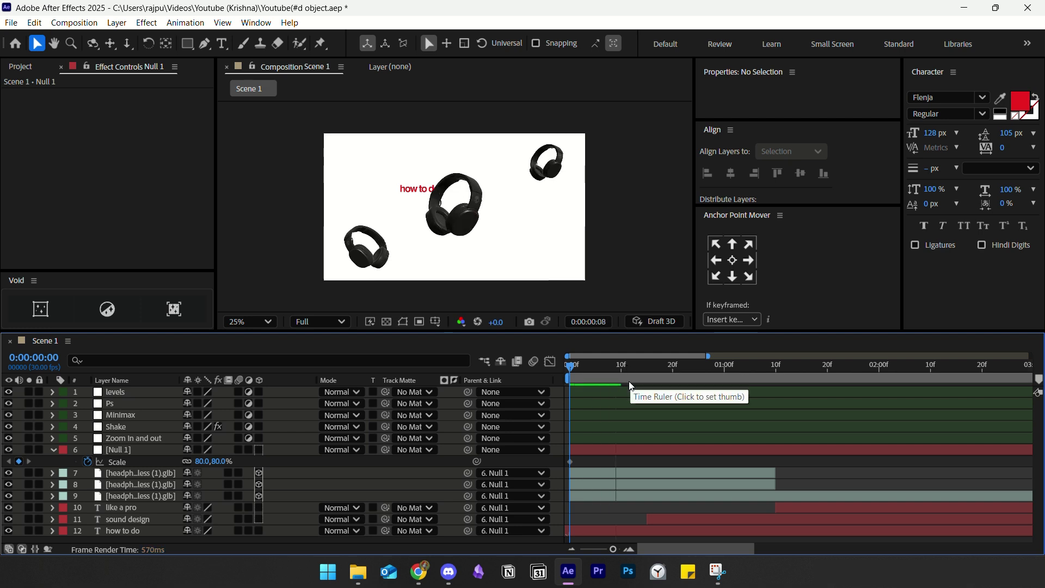
- Reveal the keyframes of the headphone model on layer 7 and delete all of its Position keyframes
left_click(631, 379)
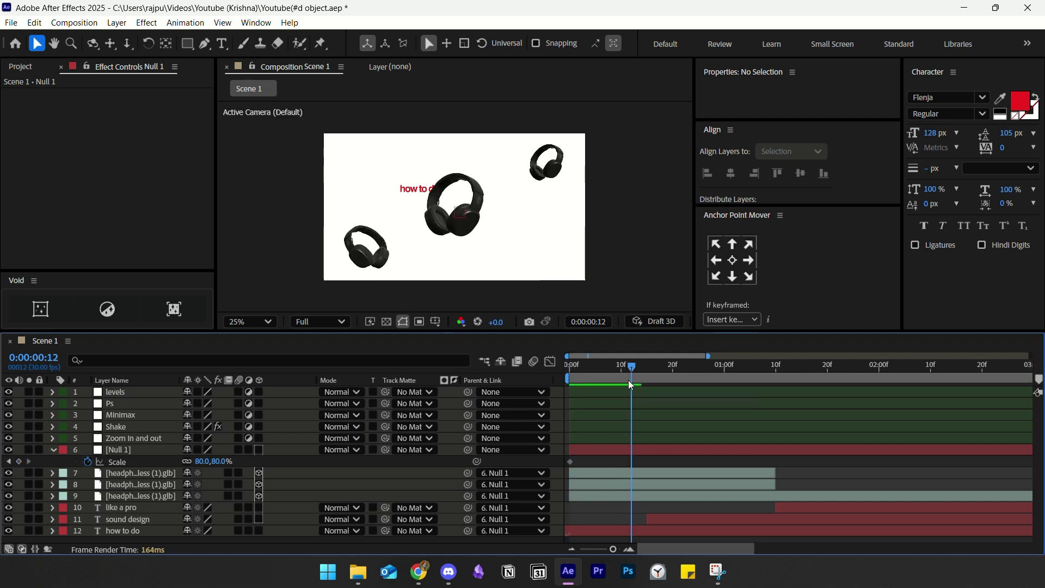
left_click(597, 472)
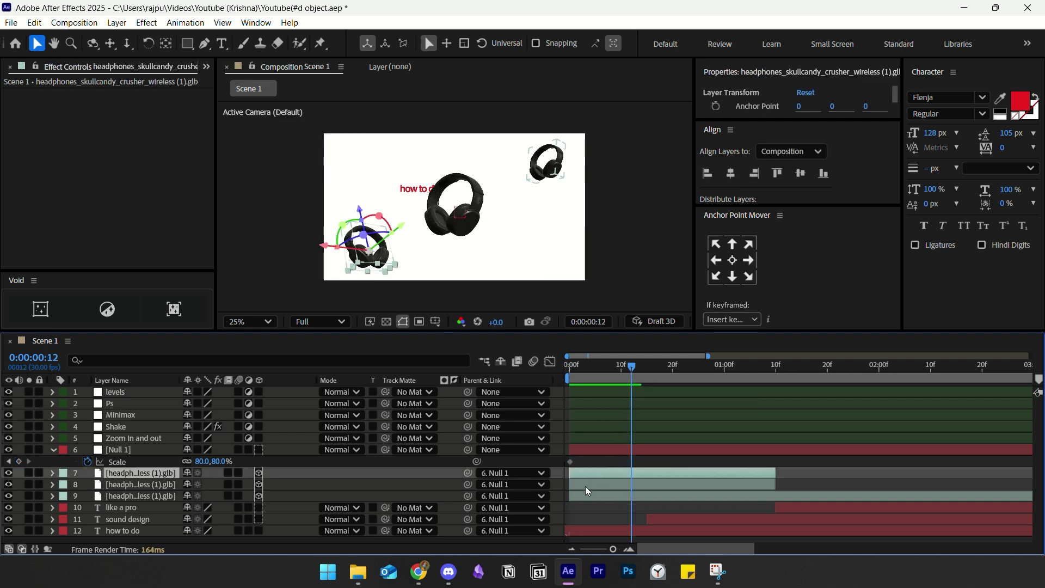
left_click(586, 485)
left_click(586, 472)
key("u")
left_click(579, 470)
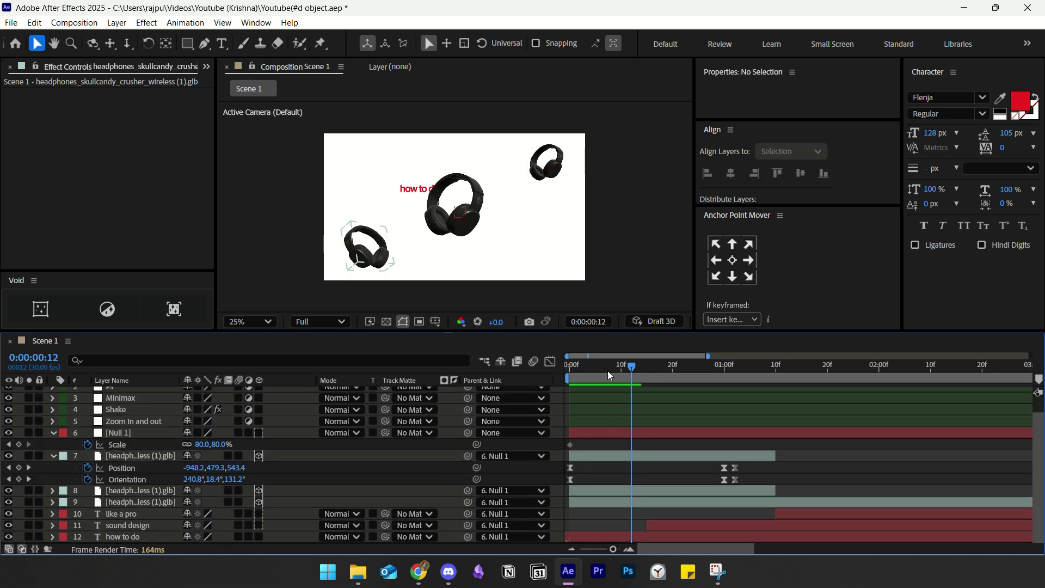
key("Home")
left_click(572, 479)
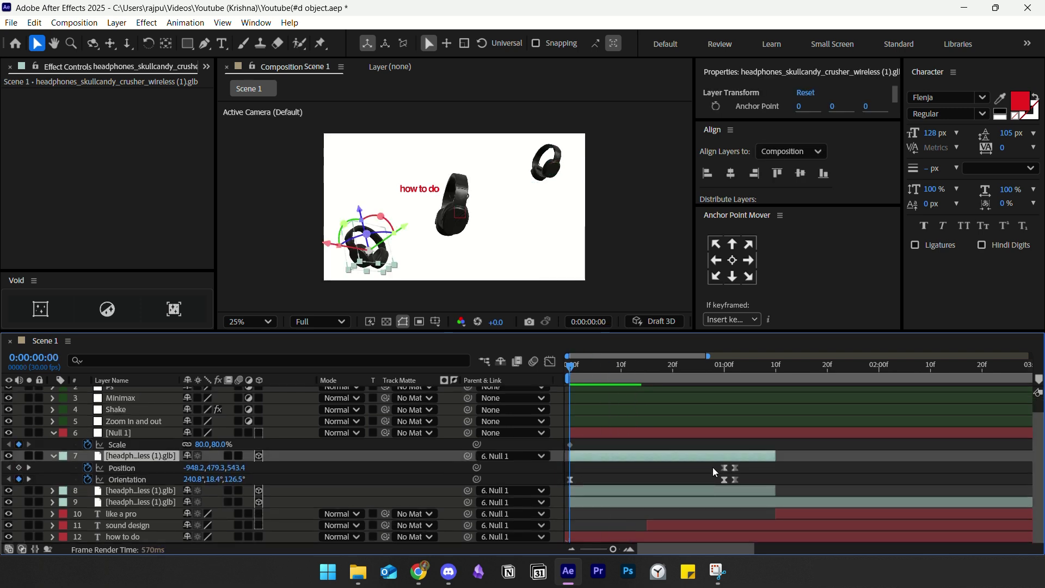
left_click_drag(710, 468, 740, 471)
key("Delete")
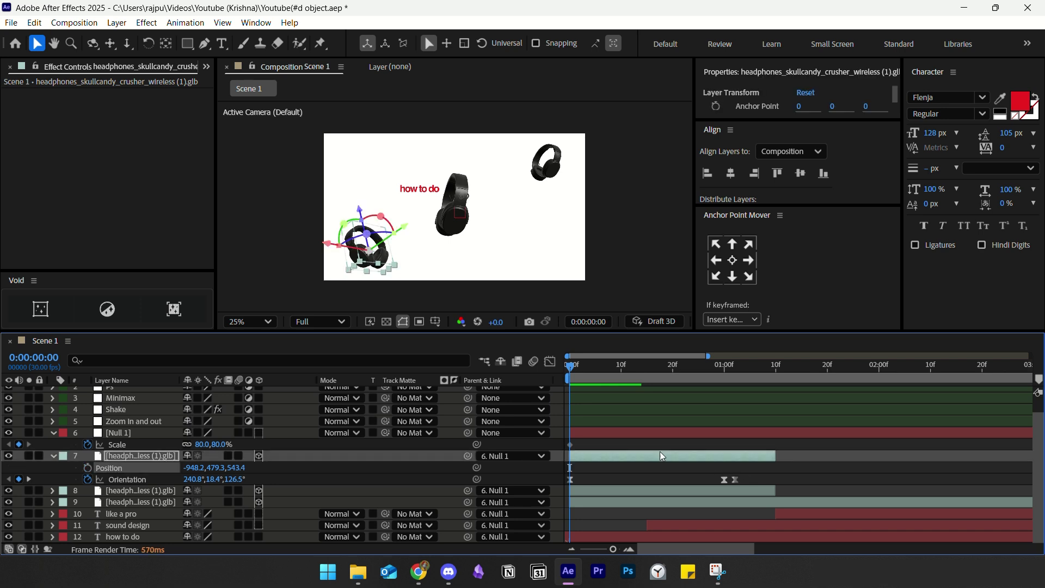
- Reveal the keyframes of the headphone model on layer 8 and delete all of its Position keyframes
key("u")
left_click(605, 484)
key("u")
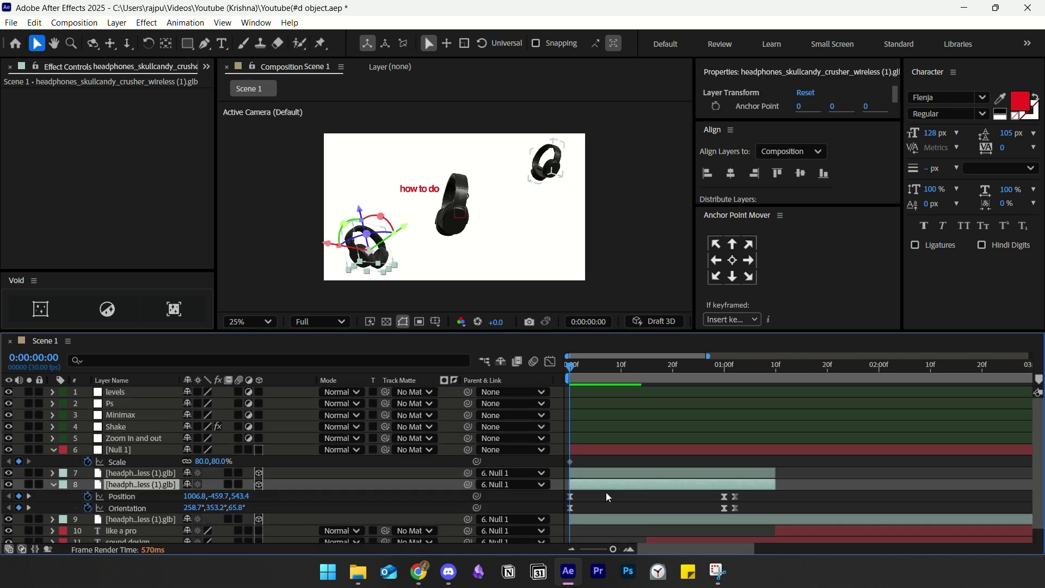
left_click(557, 499)
left_click_drag(557, 498, 740, 498)
key("Delete")
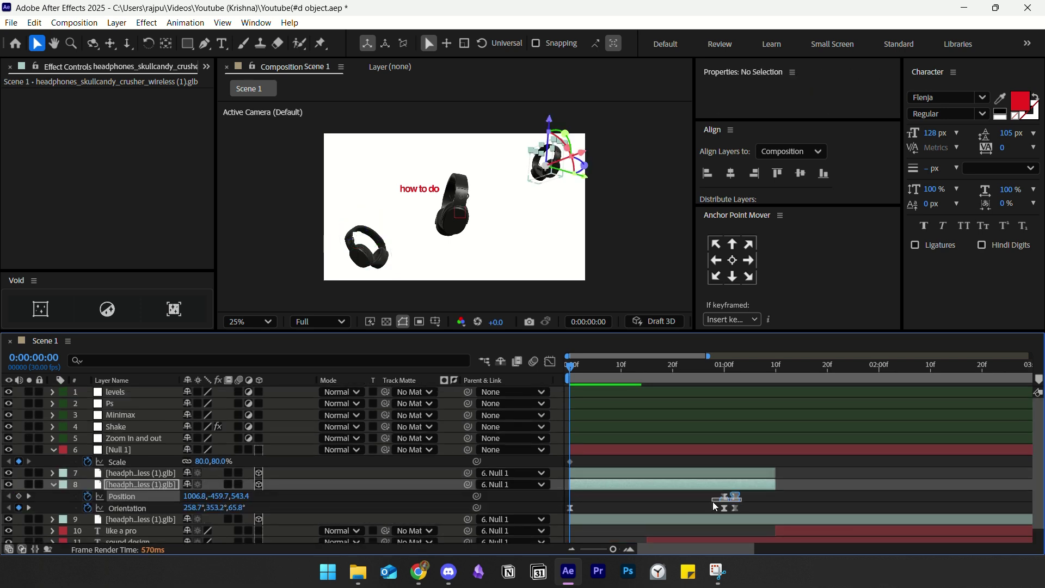
key("u")
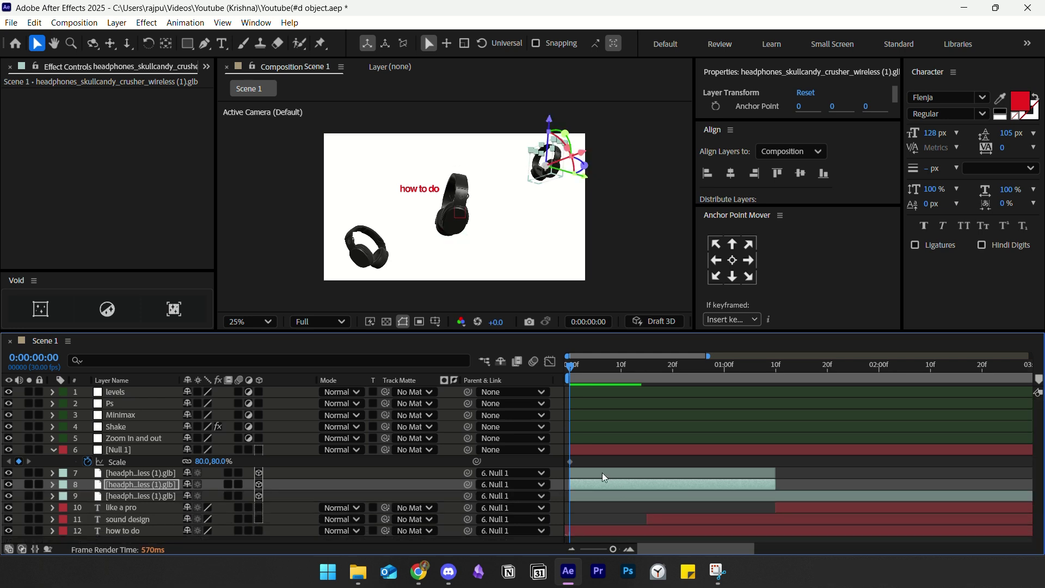
- Move the upper-right headphone out to the frame's top-right corner and the lower-left headphone out to its bottom-left corner
left_click_drag(547, 158, 571, 153)
left_click(591, 494)
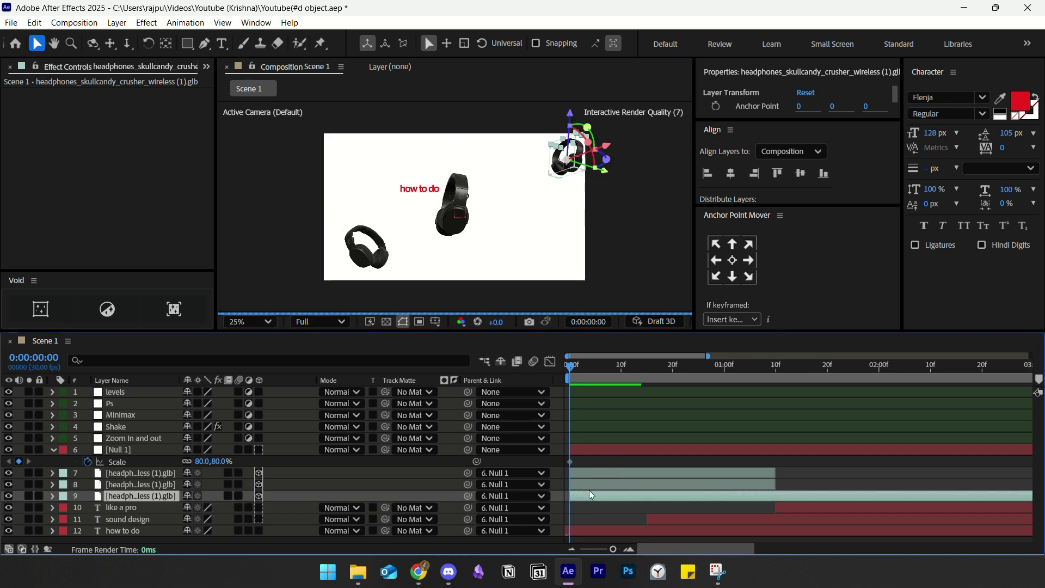
left_click(590, 486)
left_click(583, 472)
left_click(373, 252)
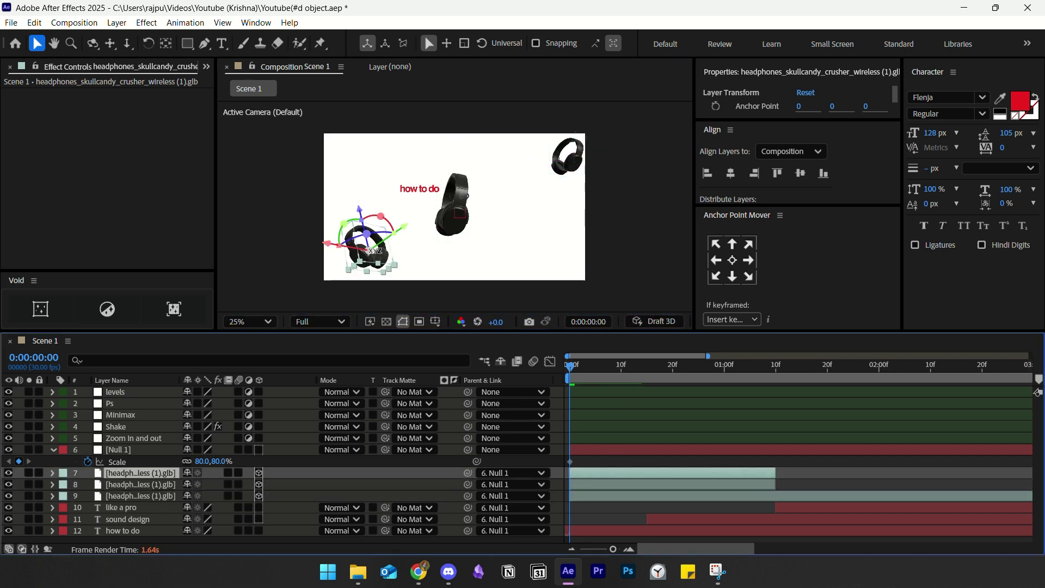
left_click_drag(373, 252, 348, 274)
left_click(589, 484)
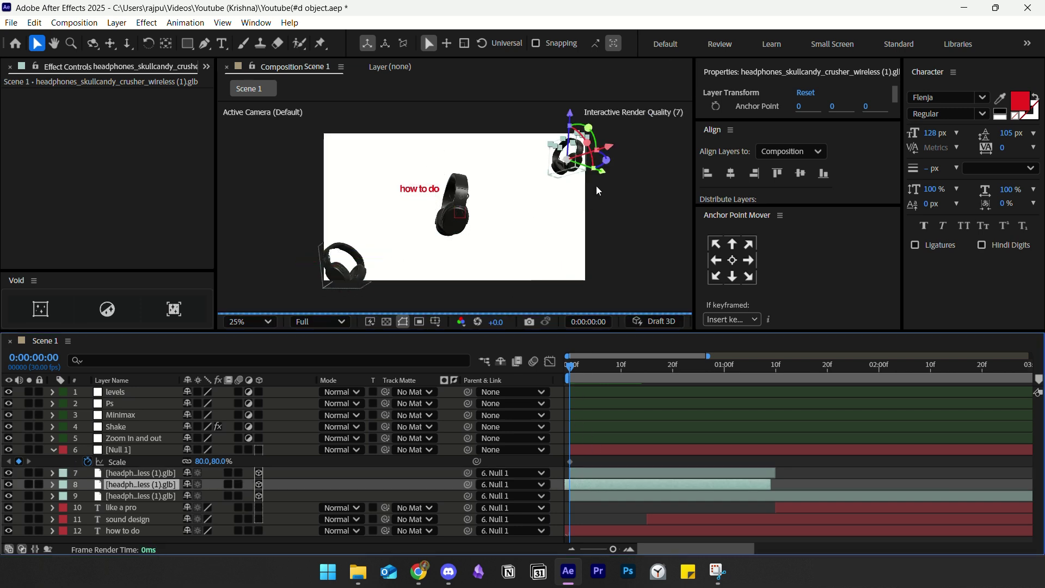
left_click_drag(577, 158, 583, 158)
left_click(632, 221)
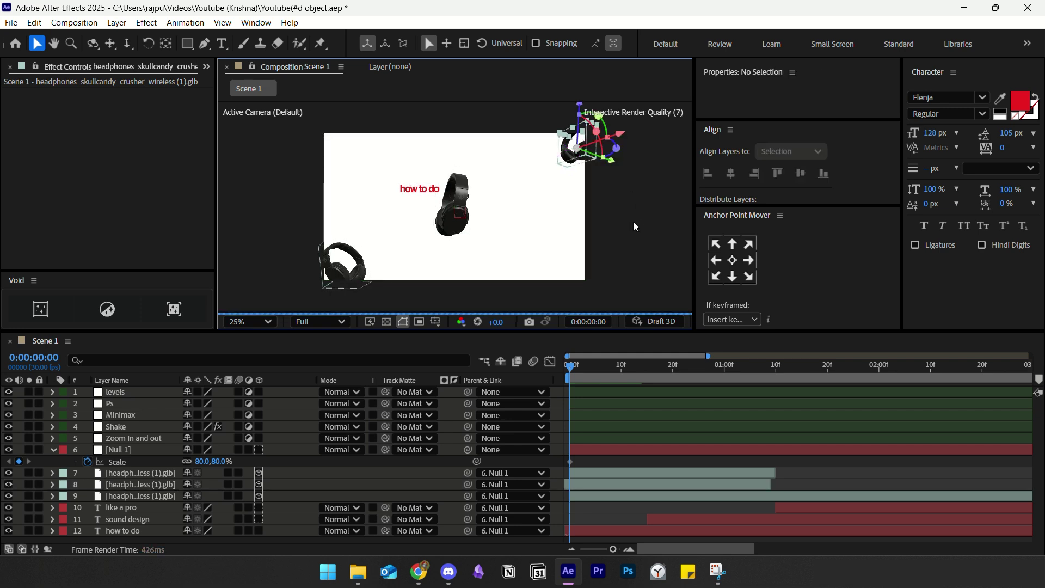
- Move Null 1's Scale keyframe to frame 11 and delete the Zoom In and out layer
key("space")
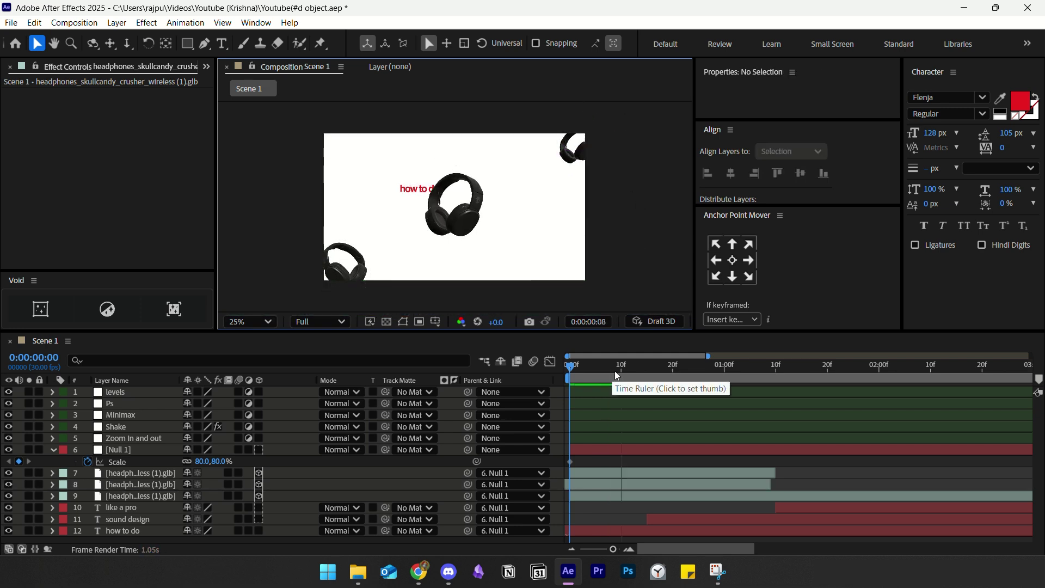
left_click(648, 378)
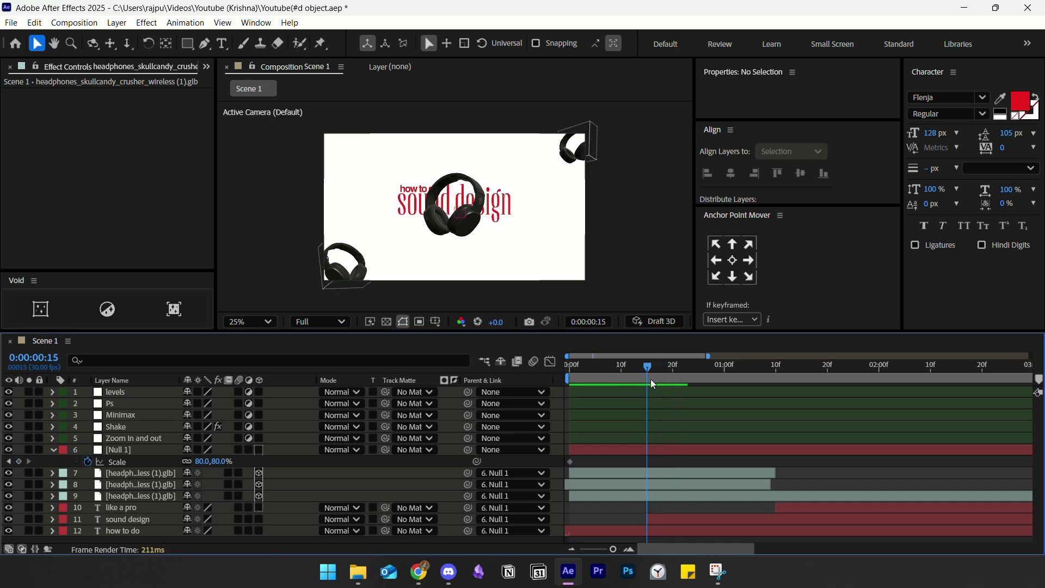
left_click(115, 450)
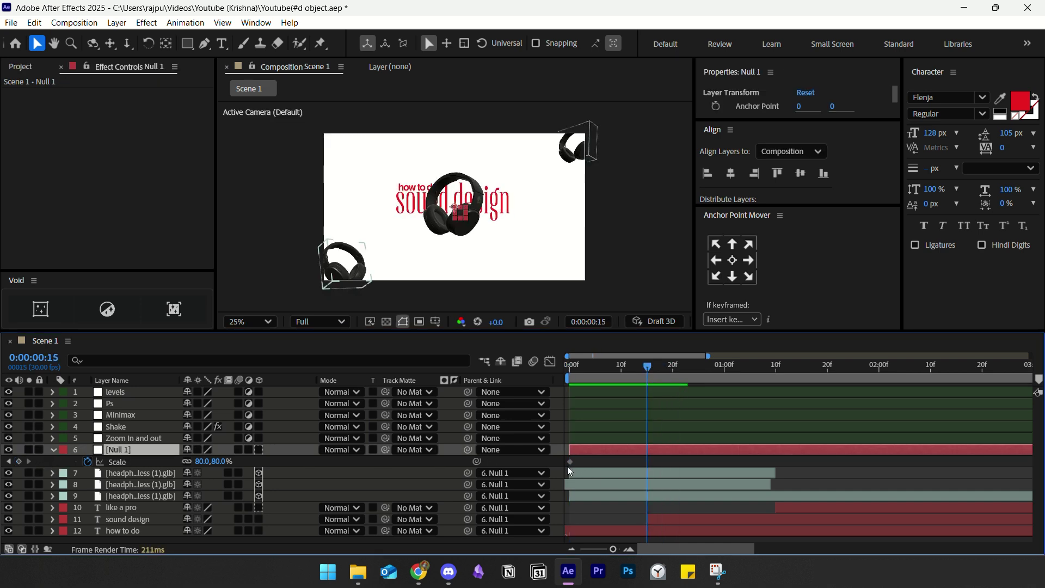
left_click_drag(569, 463, 633, 473)
left_click(626, 438)
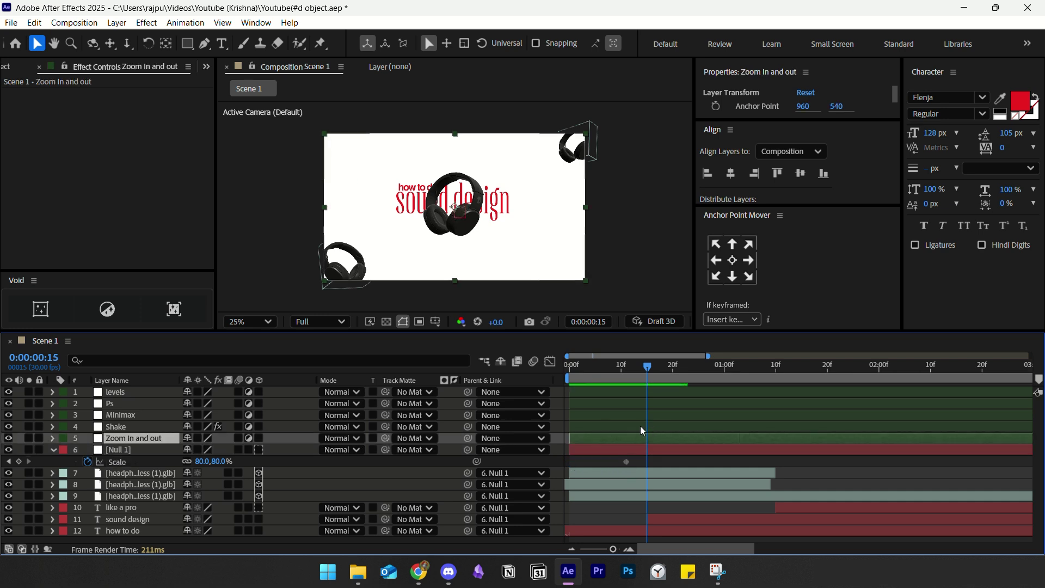
key("Delete")
- Reveal the Shake layer's Slider keyframes and add Null 1 Scale keyframes at frames 12 and 24, aligned with its first and last ones
left_click(631, 430)
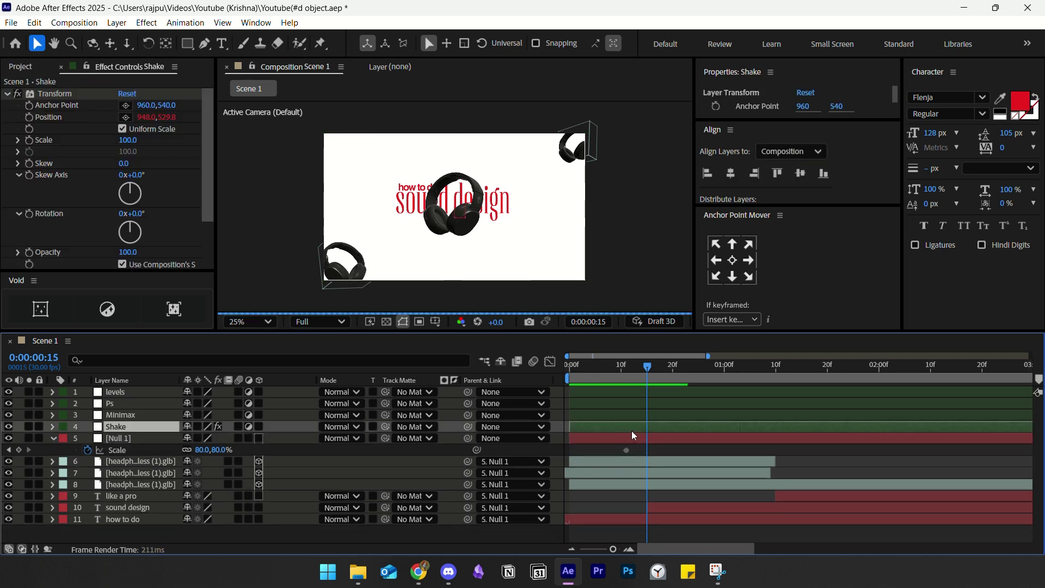
key("u")
left_click(9, 451)
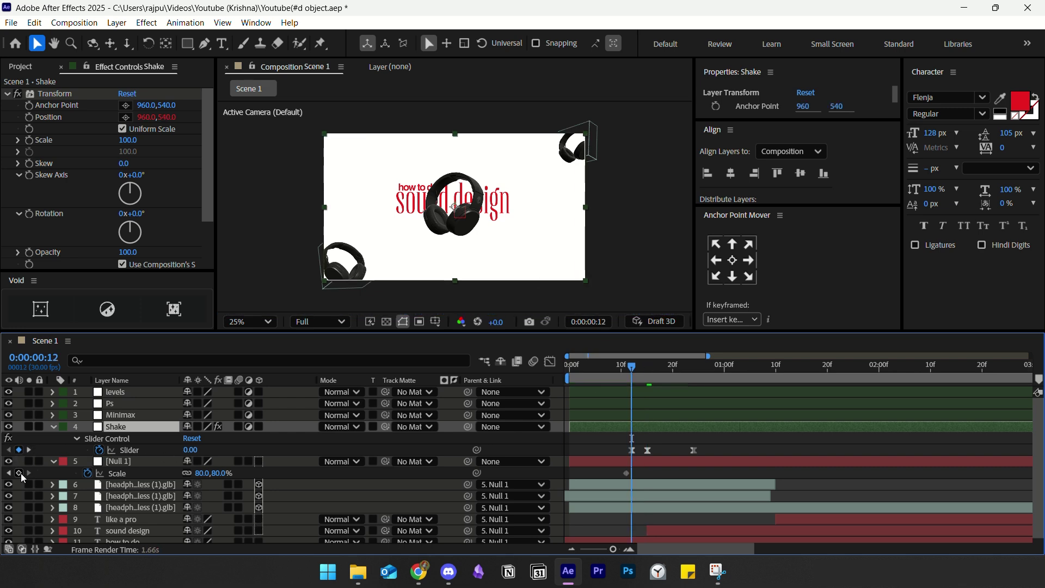
left_click(19, 473)
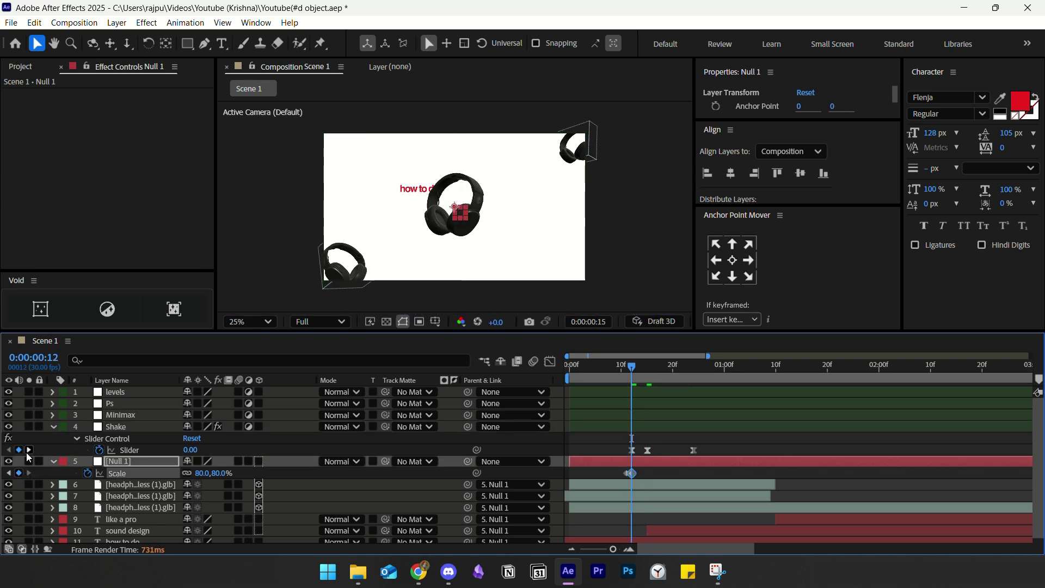
left_click(28, 450)
left_click(28, 450)
left_click(20, 473)
- Delete Null 1's Scale keyframe at frame 11
left_click(9, 473)
left_click(9, 472)
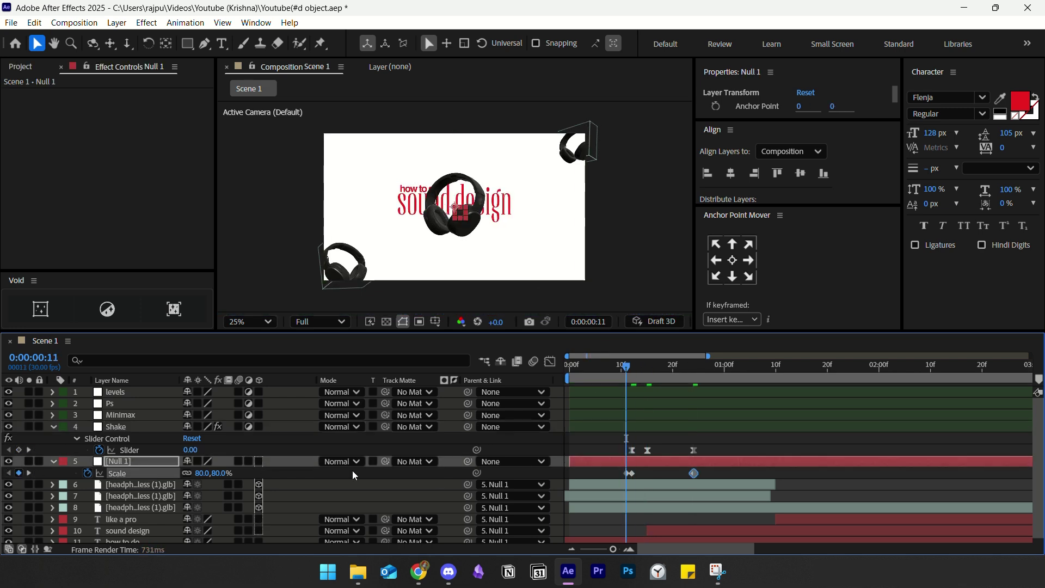
left_click(619, 467)
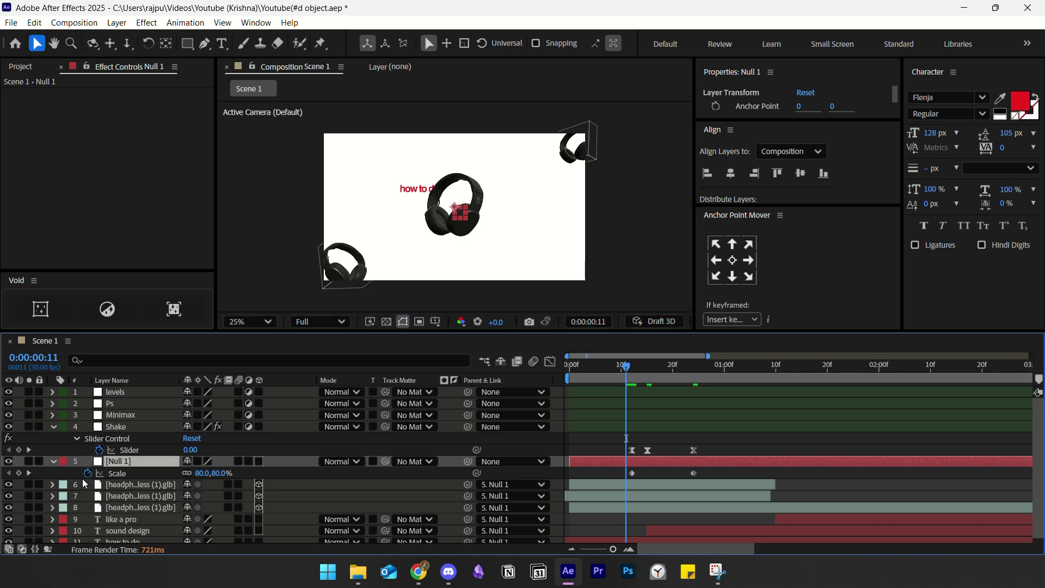
- Set Null 1's Scale to 100% at the keyframe on frame 24
left_click(29, 473)
left_click(29, 473)
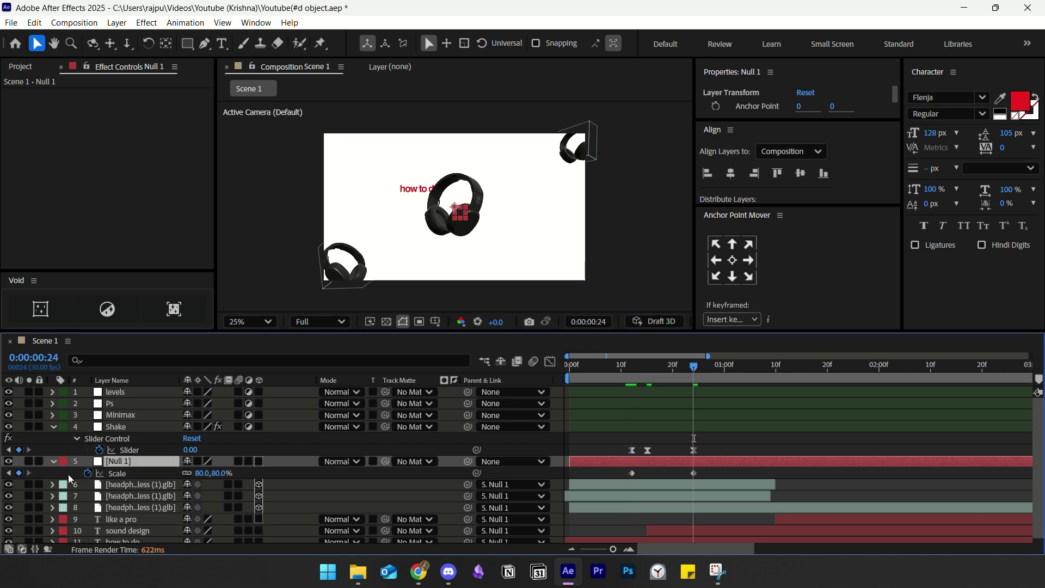
left_click(202, 472)
type("1")
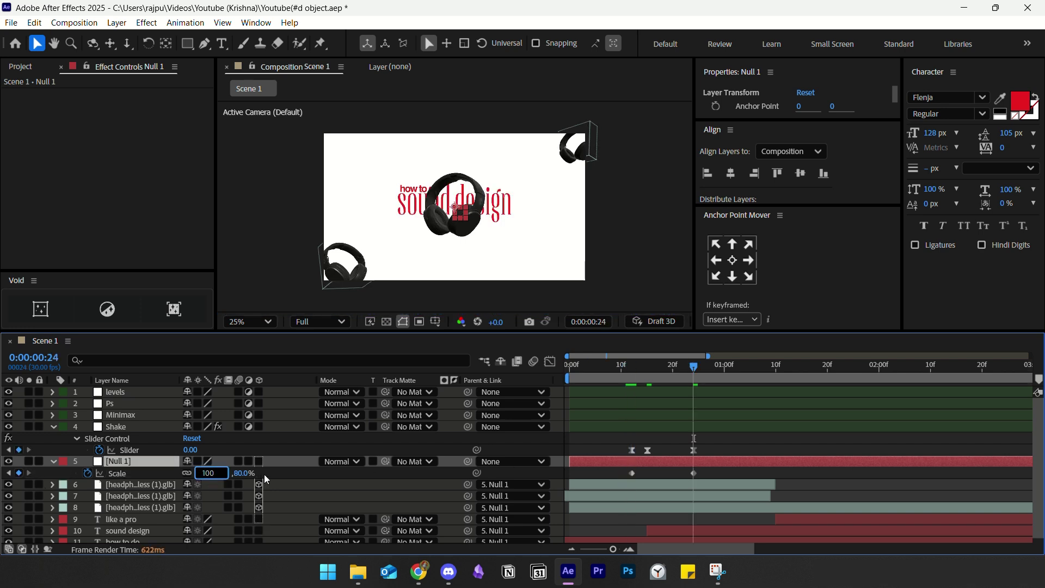
type("00")
left_click(267, 476)
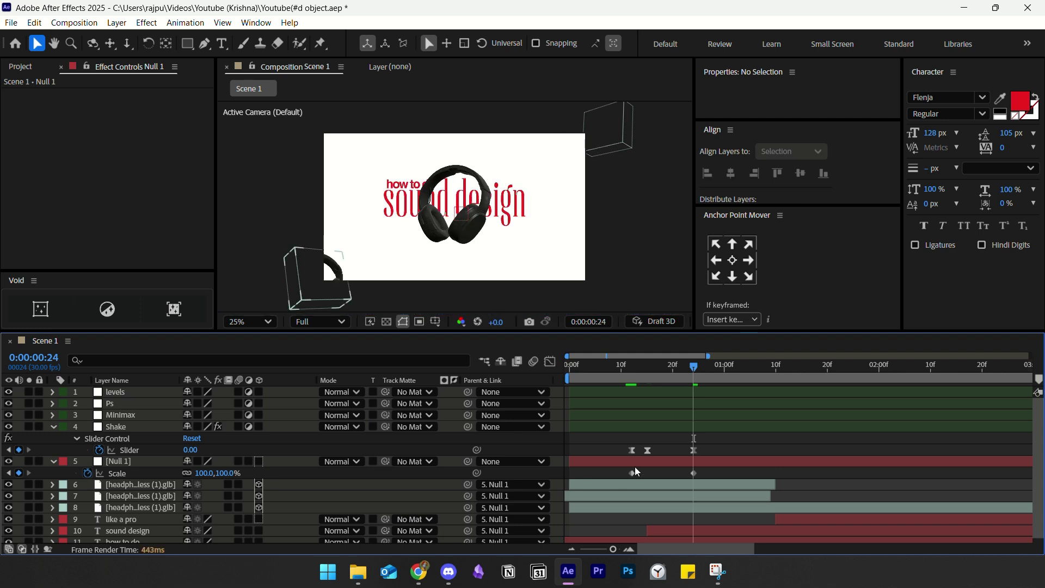
- Apply Easy Ease to both Null 1 Scale keyframes and lengthen the second keyframe's easing in the speed graph
left_click_drag(708, 469, 616, 478)
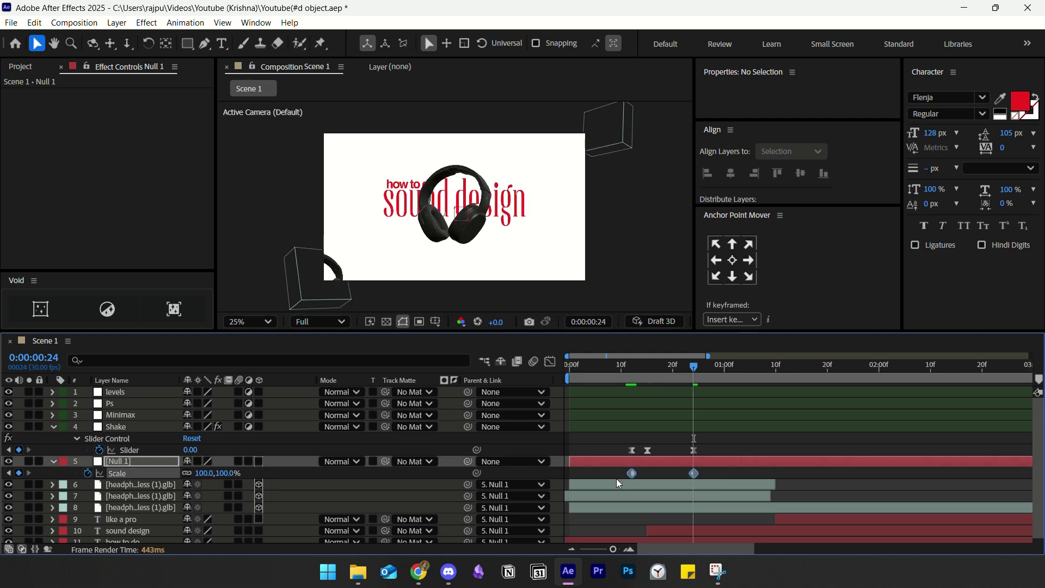
key("F9")
left_click(550, 362)
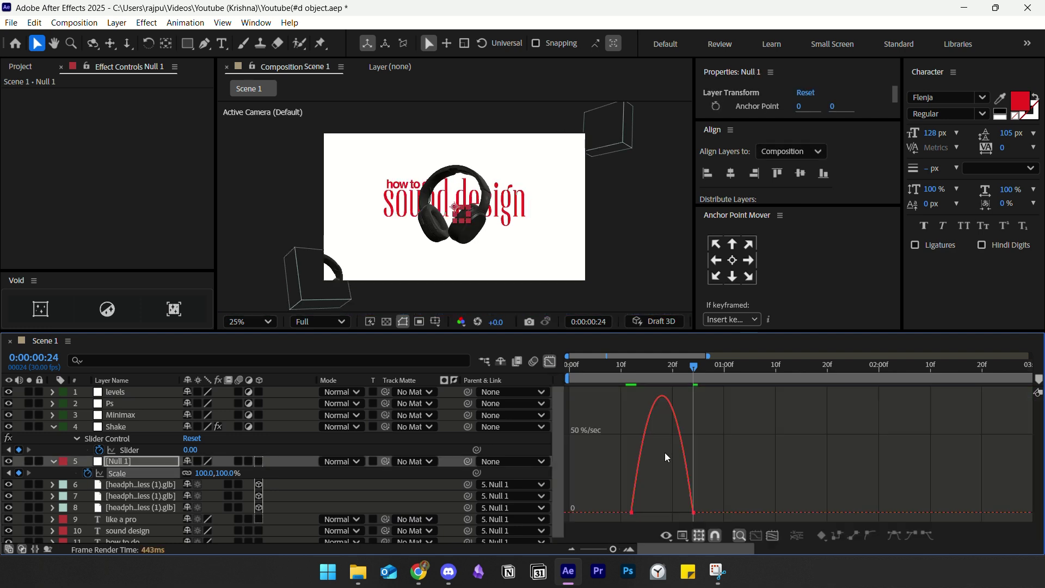
left_click_drag(745, 462, 619, 527)
left_click_drag(684, 508, 670, 489)
left_click(550, 360)
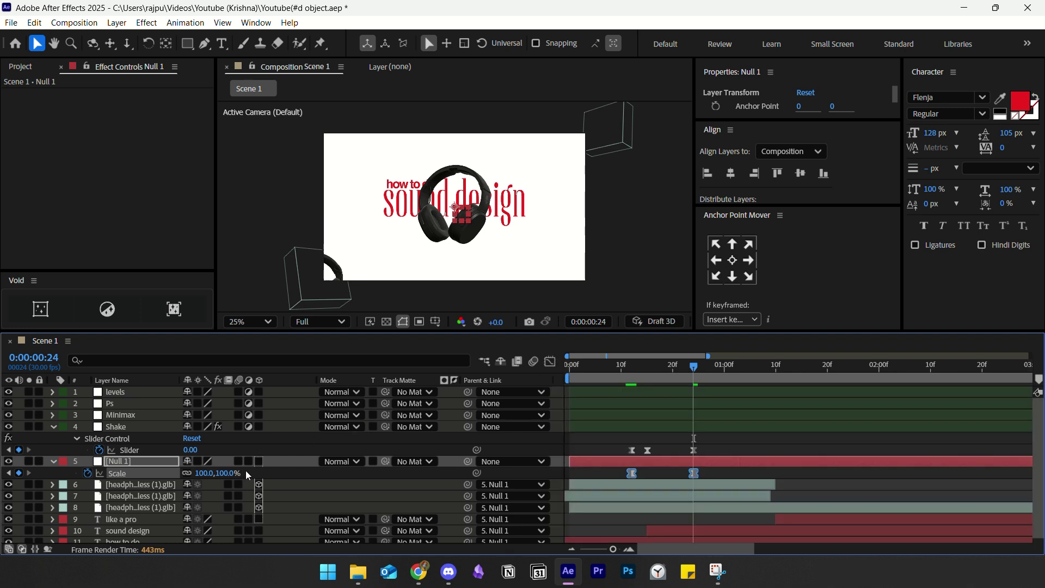
- Enable motion blur for Null 1, the three headphone layers and the three text layers
scroll(247, 475, "down", 1)
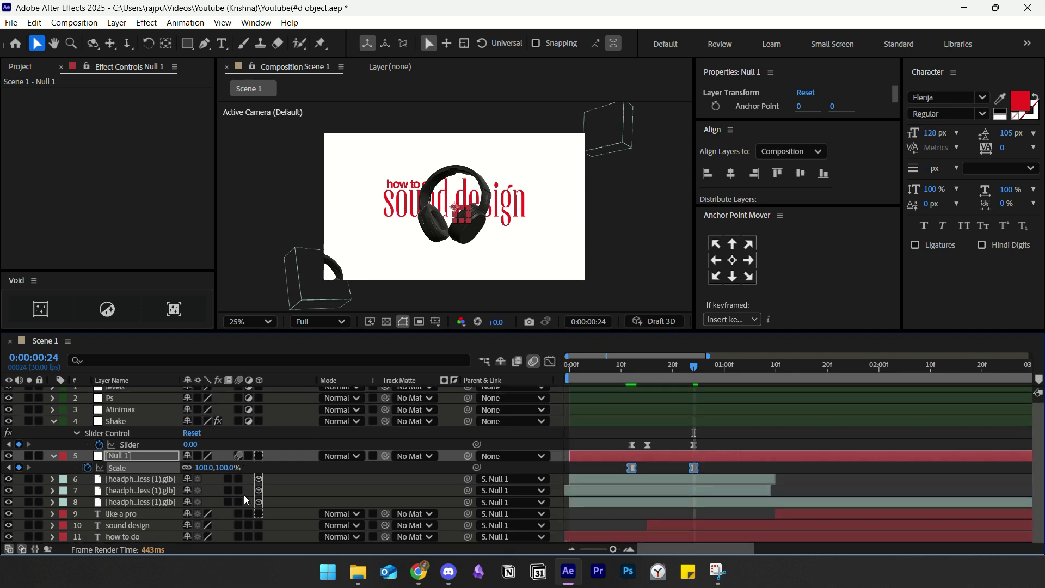
left_click(238, 525)
left_click(238, 536)
left_click_drag(240, 498, 238, 479)
- Play back the zoom animation from frame 10 and again from the first frame to check its timing
left_click(622, 374)
left_click(657, 467)
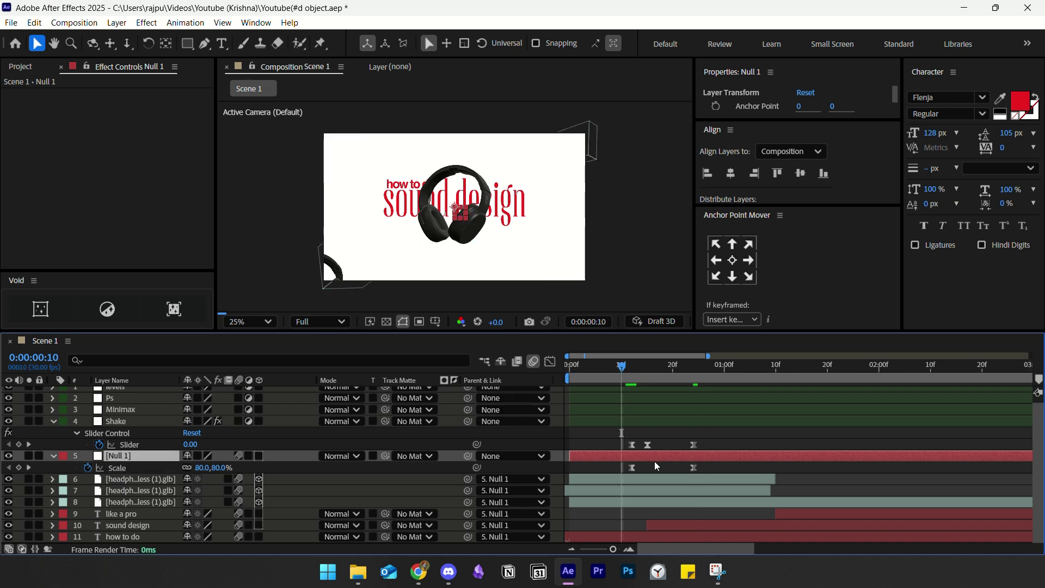
key("space")
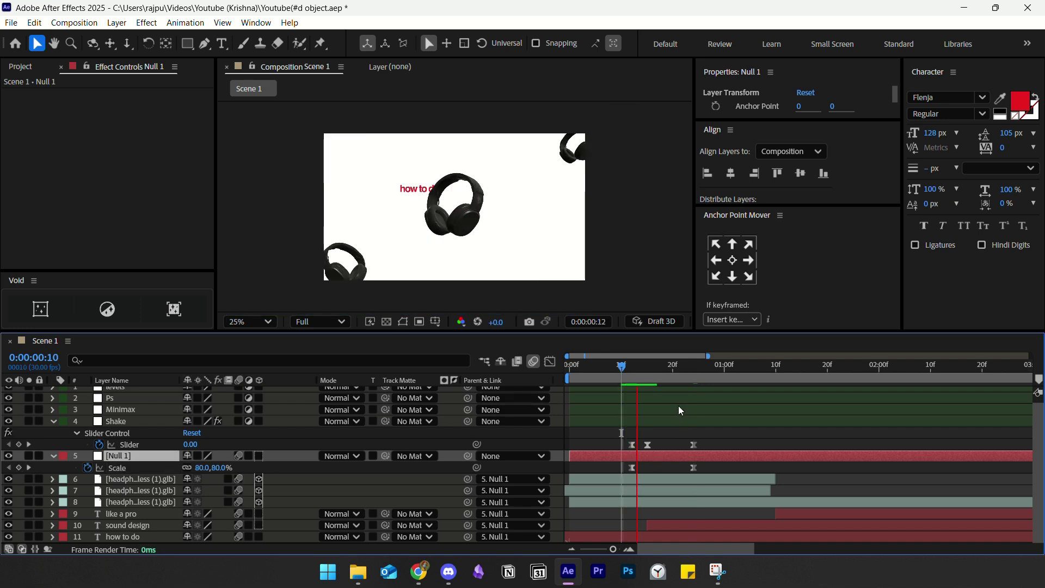
key("space")
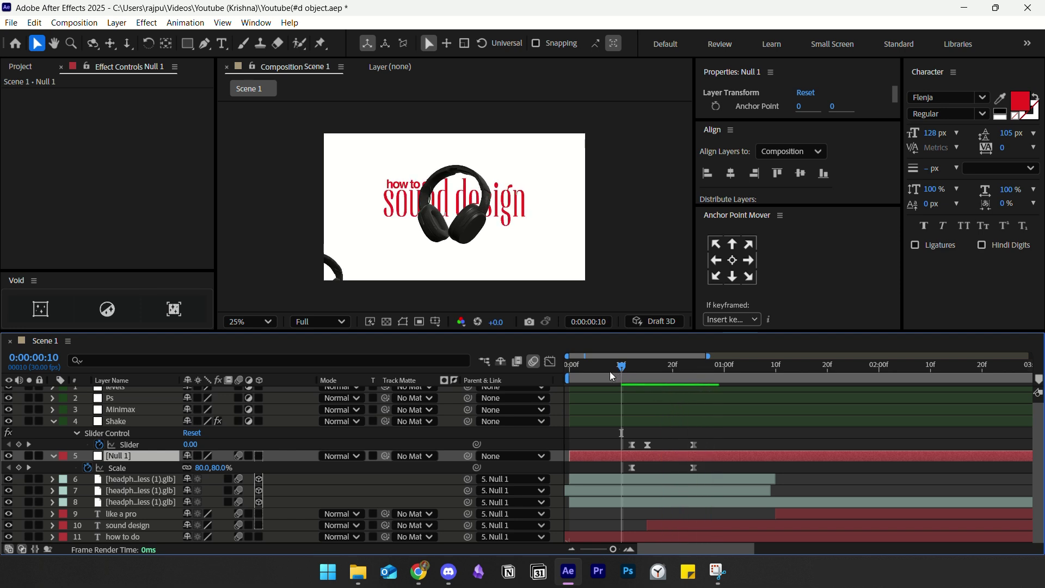
key("Home")
key("space")
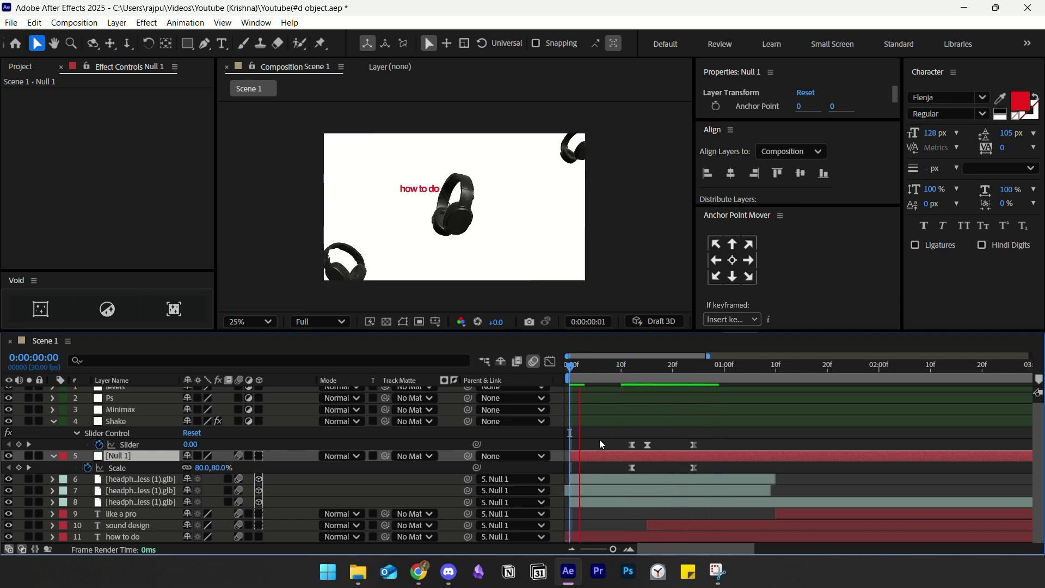
left_click(601, 440)
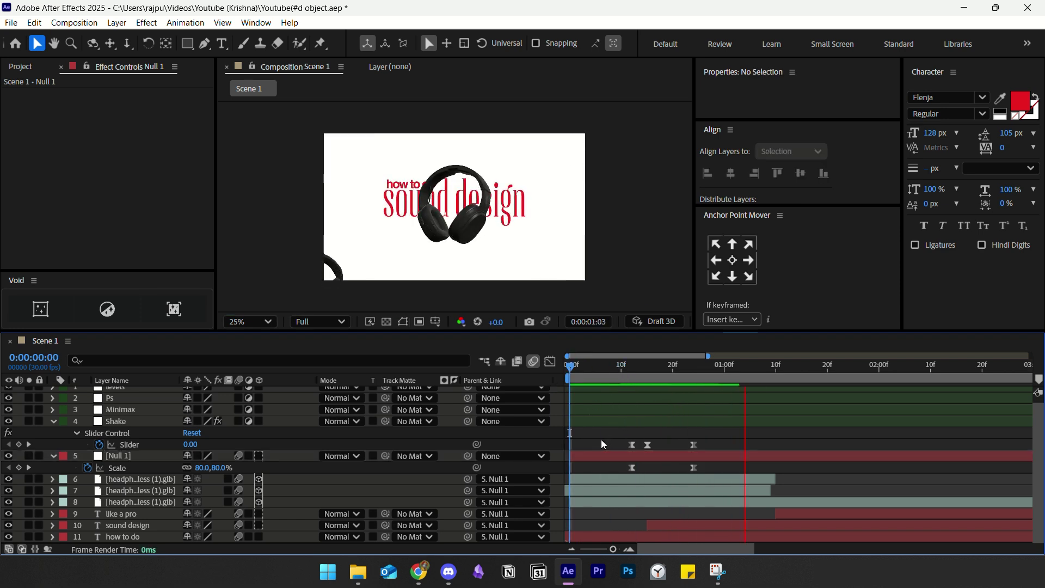
key("space")
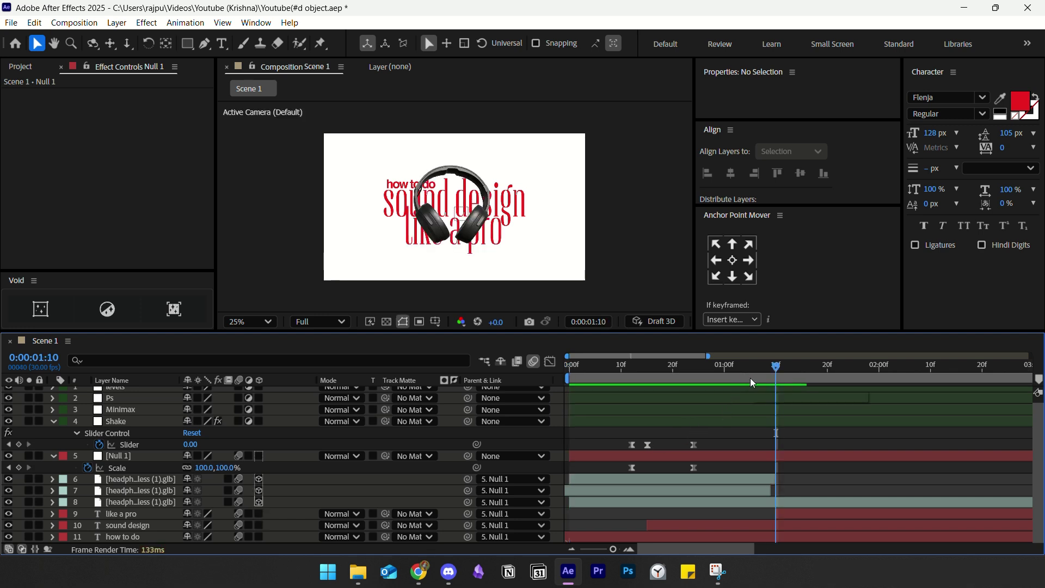
- Shift the headphone clip on layer 7 one frame later so that it ends at 0:00:01:10
key("Page_Up")
key("Page_Up")
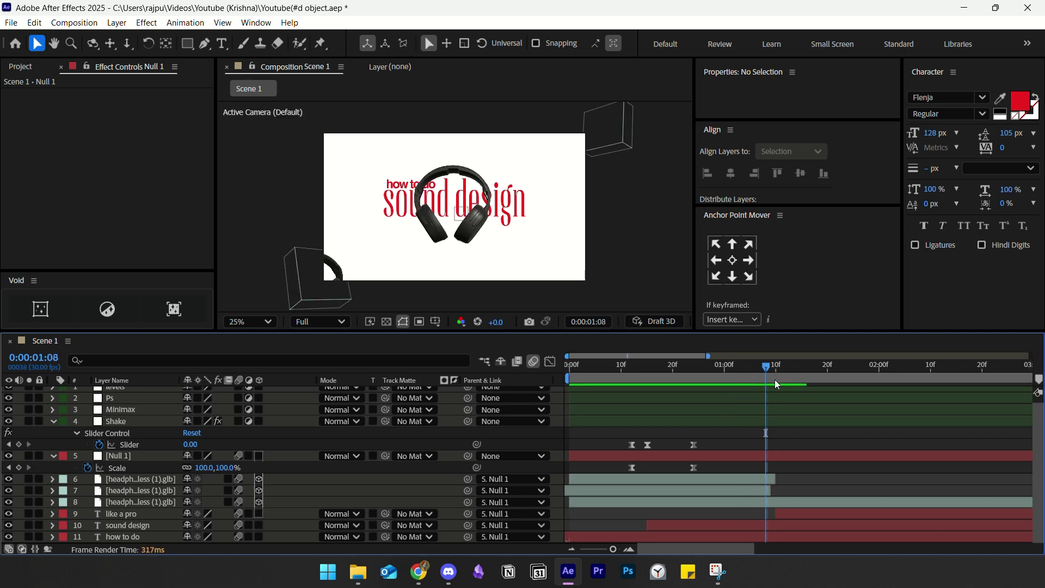
left_click(772, 375)
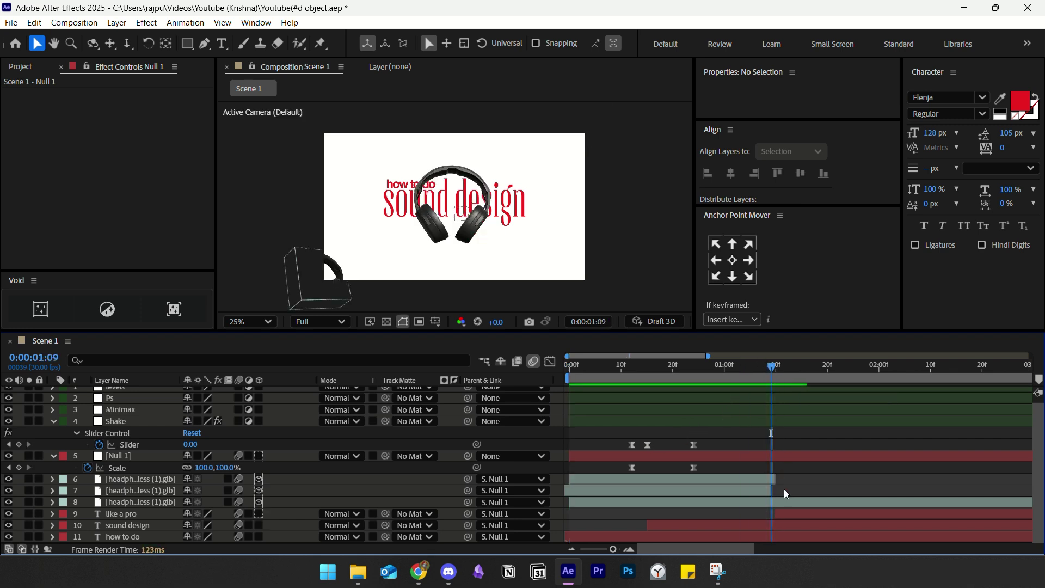
left_click(776, 372)
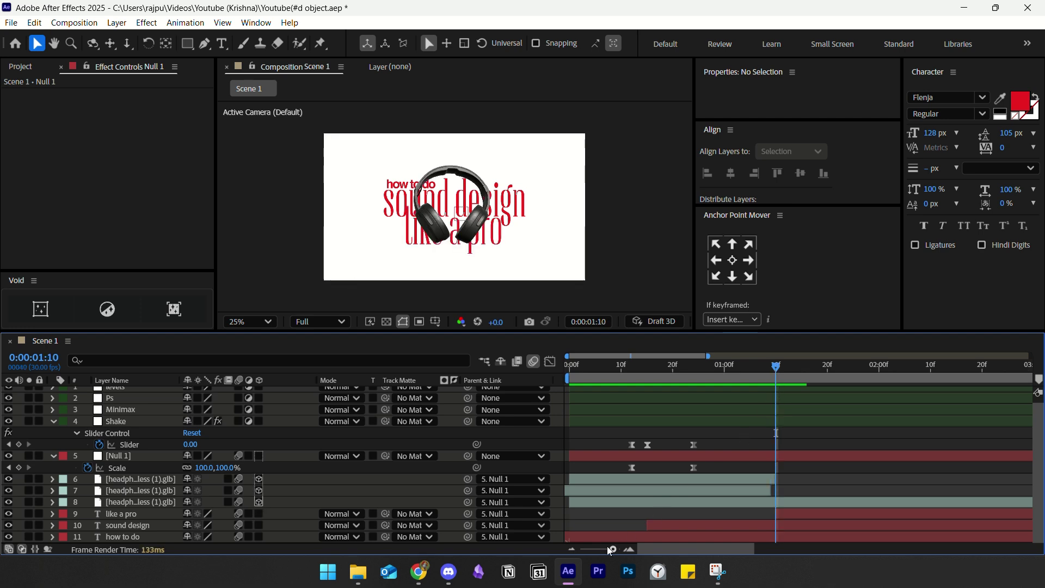
left_click_drag(610, 551, 614, 550)
left_click(762, 491)
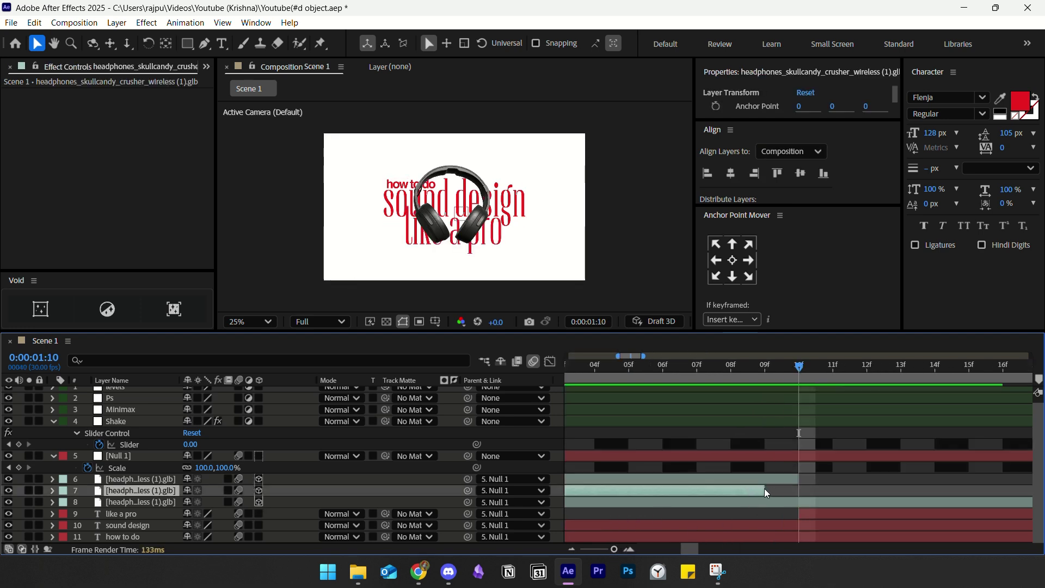
left_click_drag(614, 549, 612, 551)
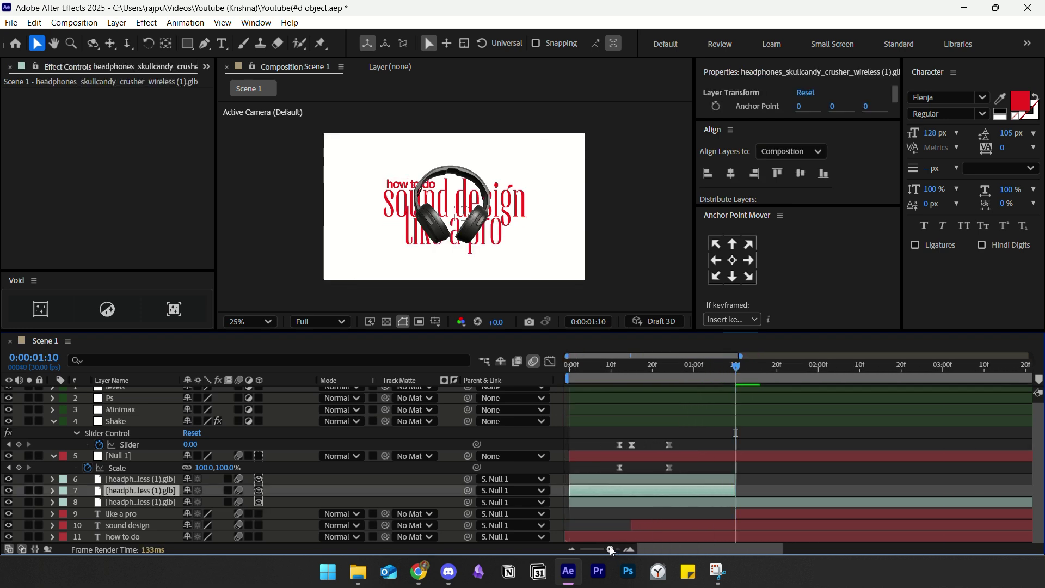
- Duplicate the three Shake Slider keyframes and shift the copies so that the middle one falls on 0:00:01:10
left_click_drag(699, 464, 612, 439)
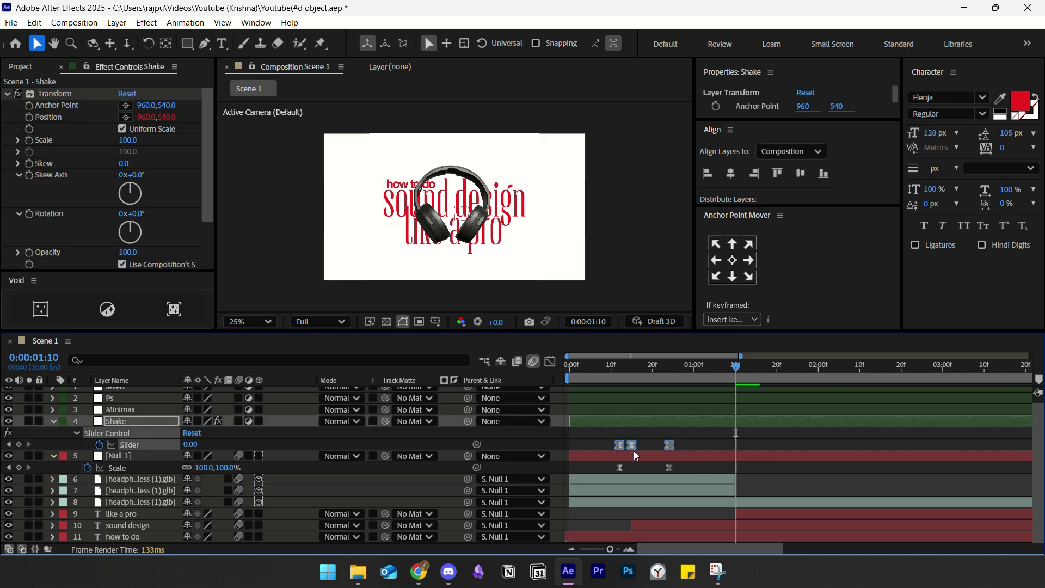
key("ctrl+c")
key("ctrl+v")
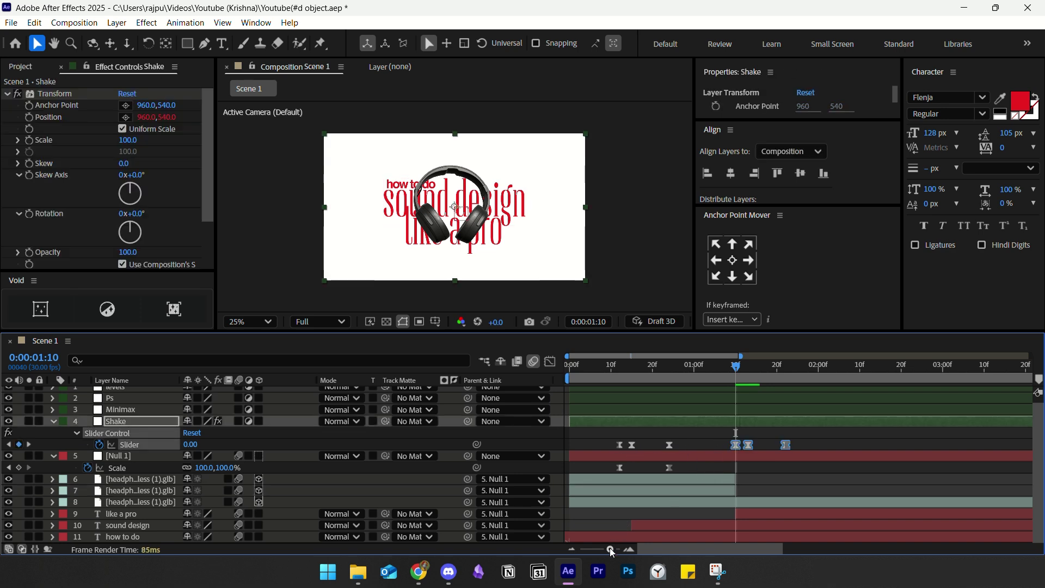
left_click_drag(612, 551, 615, 550)
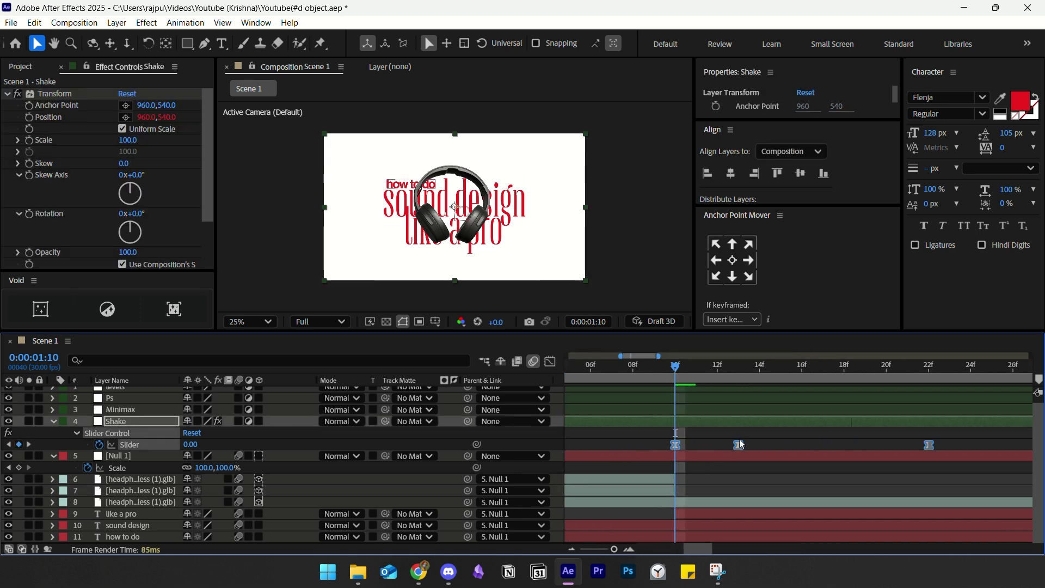
left_click_drag(741, 444, 678, 444)
left_click(697, 440)
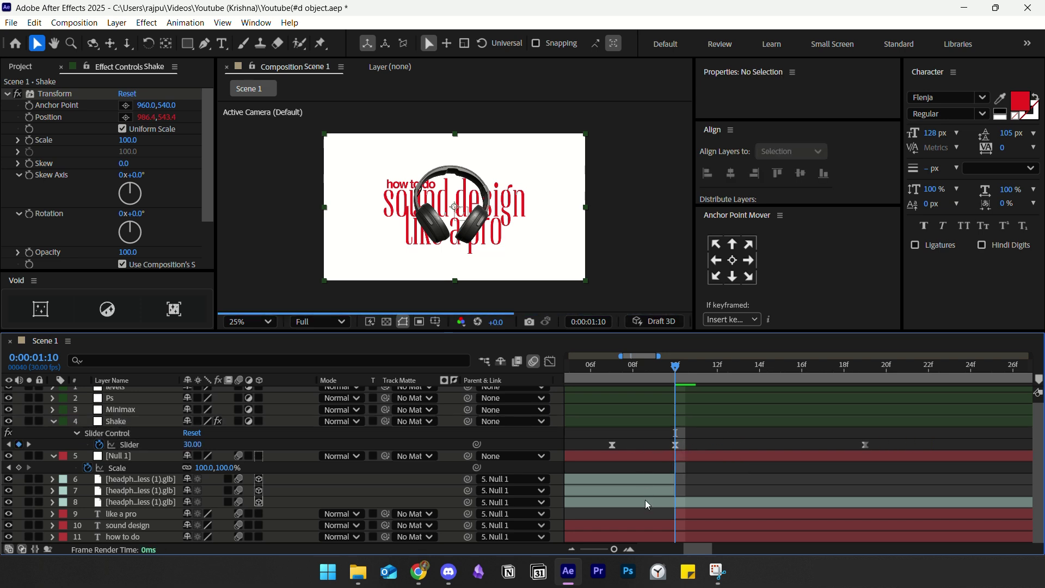
- Set Null 1's Scale keyframe at 0:00:00:24 to 90%
left_click_drag(614, 549, 614, 551)
left_click(703, 364)
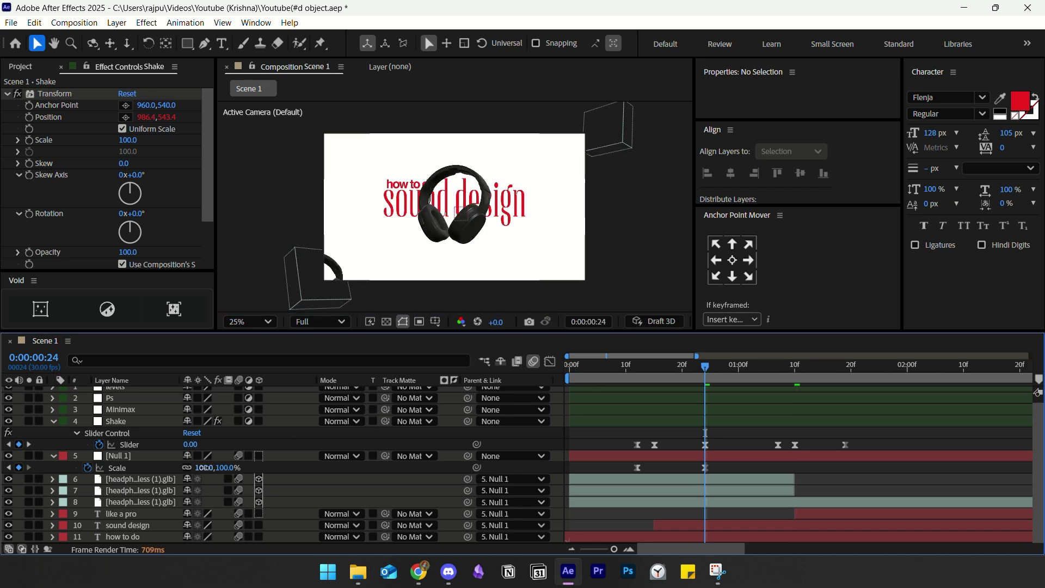
left_click(205, 467)
type("90")
key("Return")
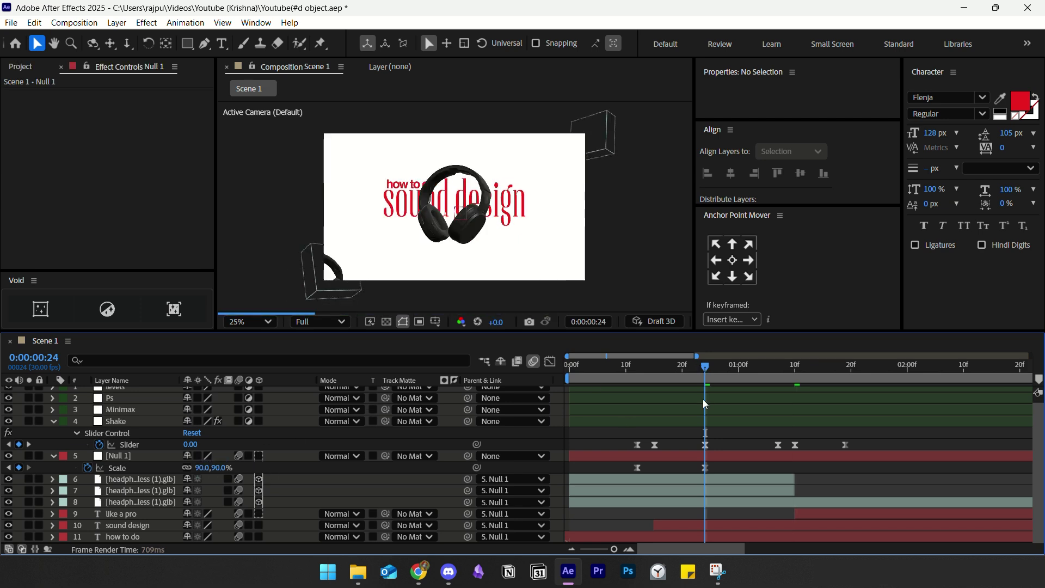
- Copy Null 1's first Scale keyframe to 0:00:01:07 and its second one to 0:00:01:19
left_click(777, 369)
left_click(638, 468)
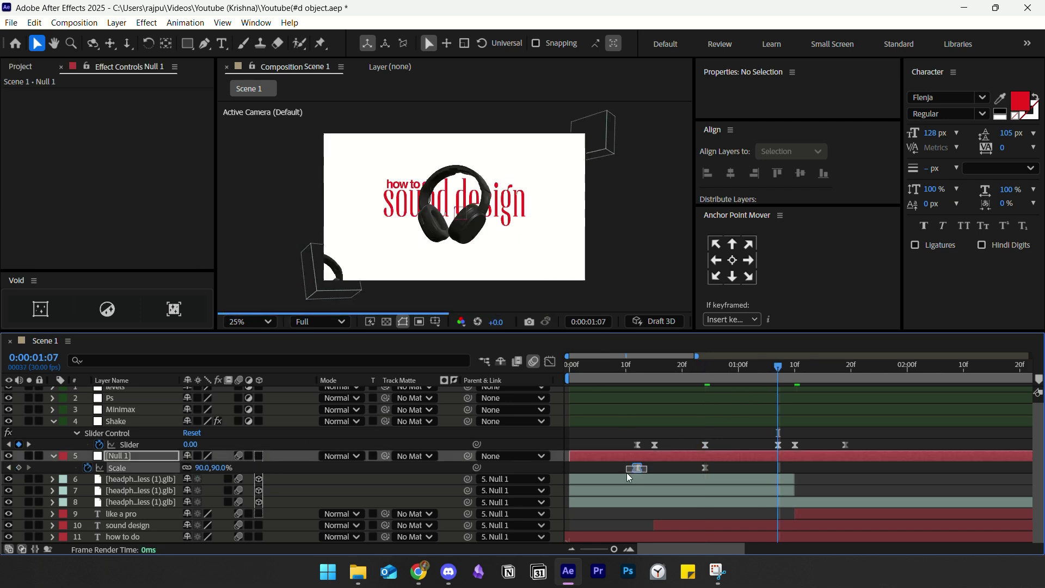
key("ctrl+c")
key("ctrl+v")
left_click(845, 375)
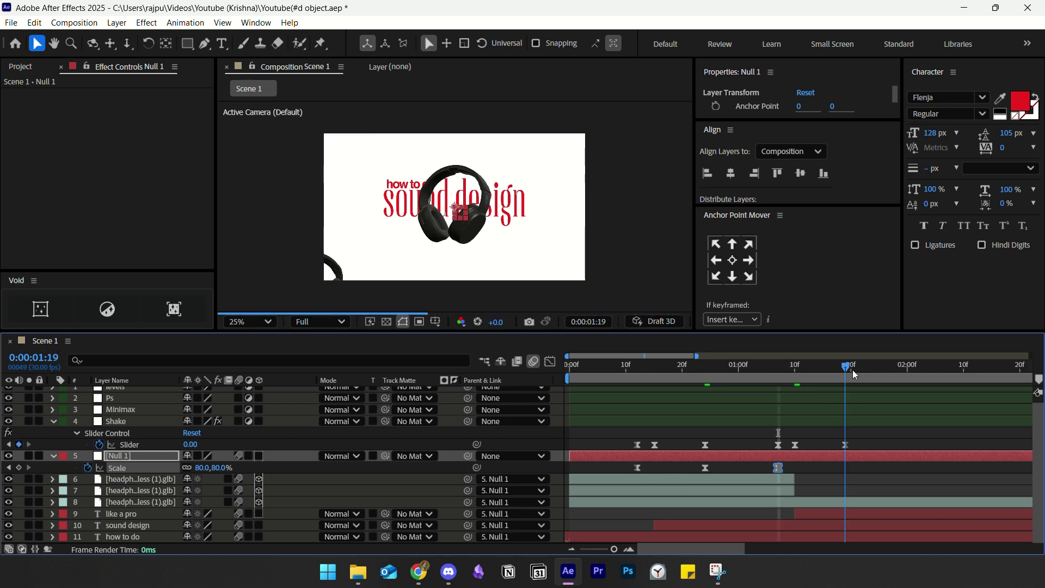
left_click_drag(720, 469, 695, 473)
key("ctrl+v")
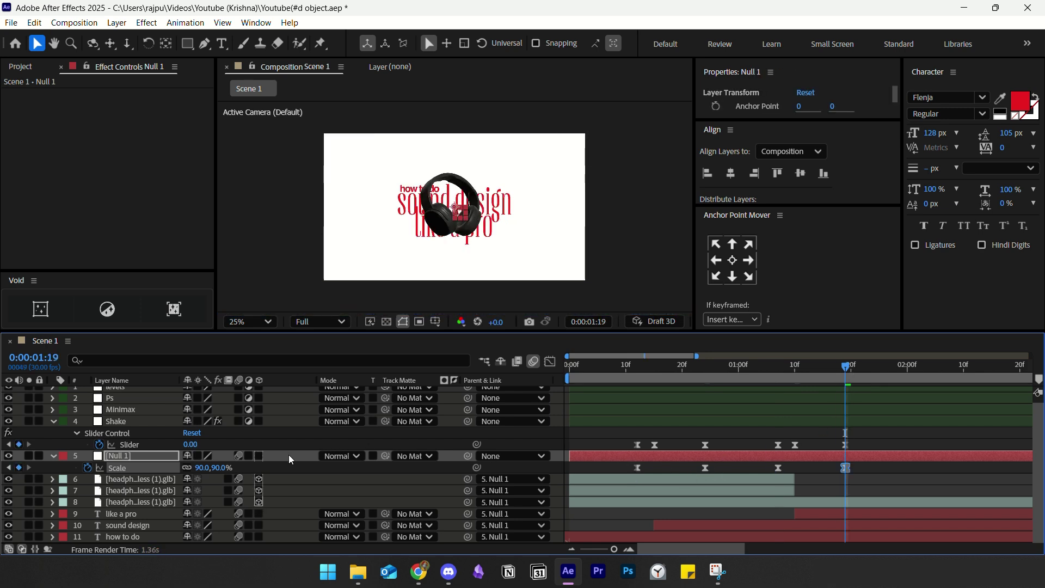
- Try a Scale of 110% for Null 1 at 0:00:01:19
left_click(202, 467)
type("1")
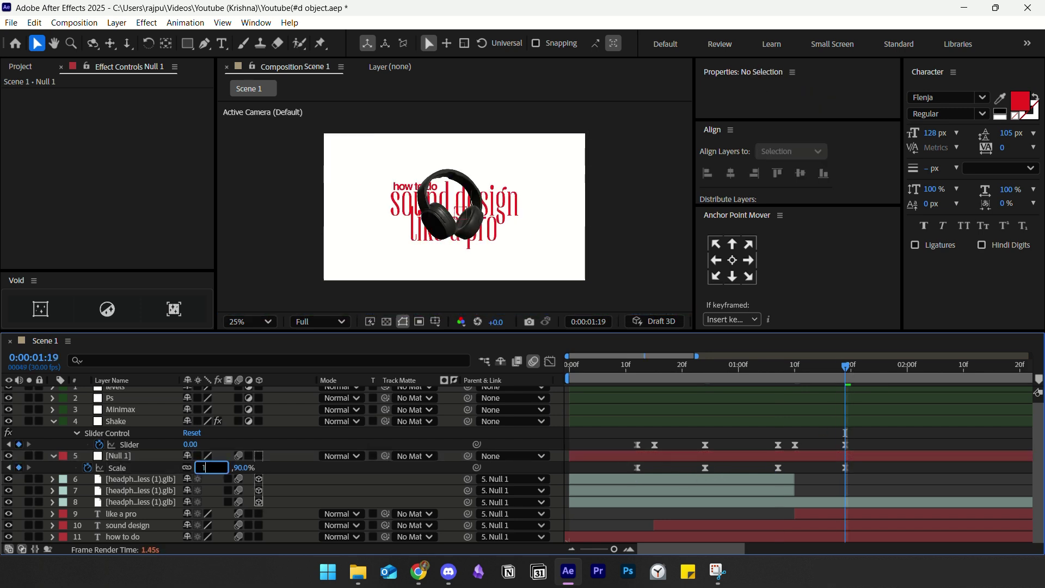
type("10")
key("Return")
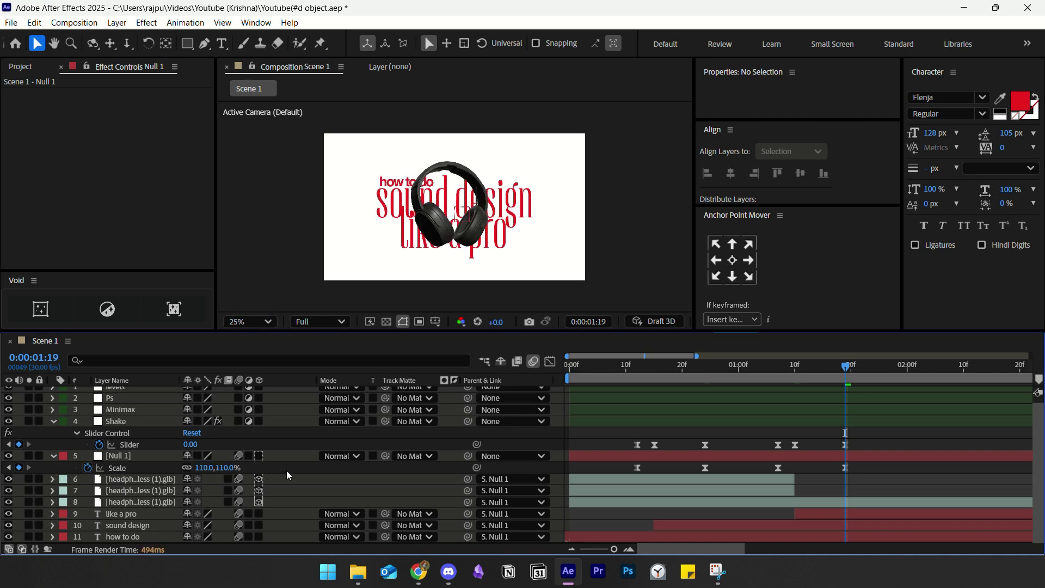
- Set Null 1's Scale keyframe at 0:00:01:19 to 105%
left_click(202, 467)
type("105")
key("Return")
- Reshape the speed graph between the last two Null 1 Scale keyframes into a sharp early peak with a long ease-out
left_click_drag(850, 466, 753, 476)
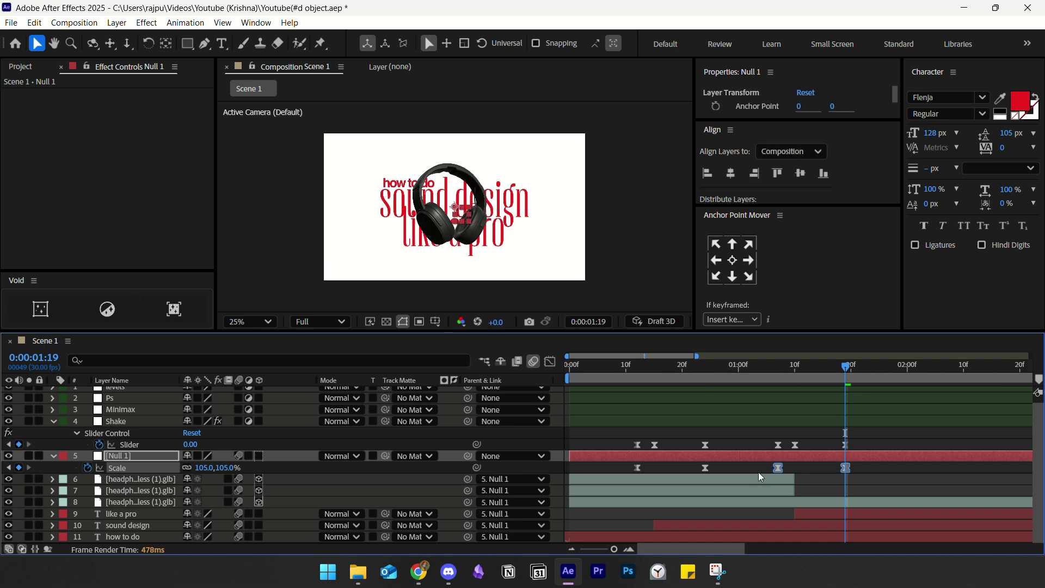
left_click(550, 361)
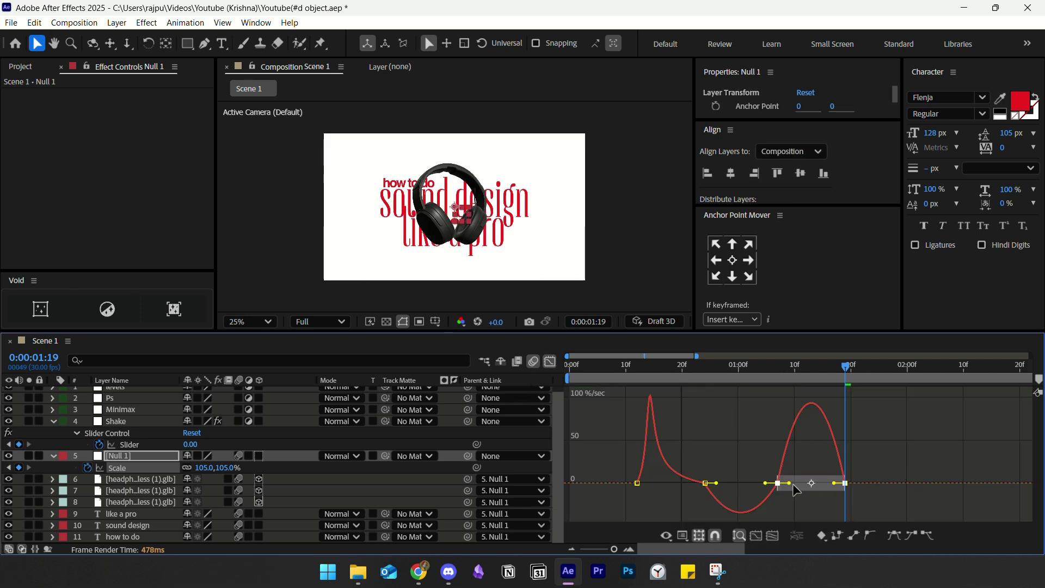
left_click_drag(791, 490, 812, 483)
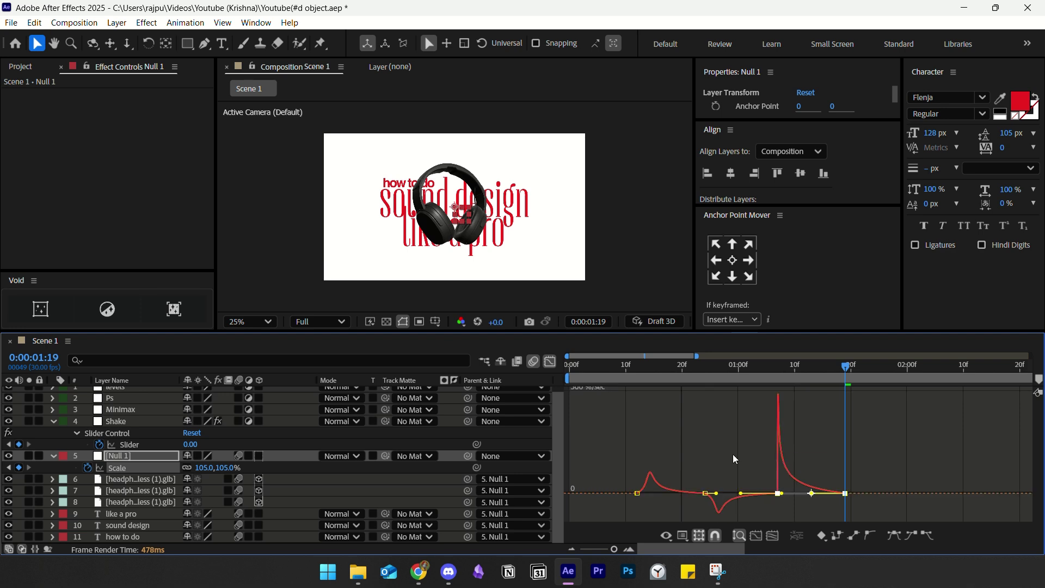
left_click(550, 362)
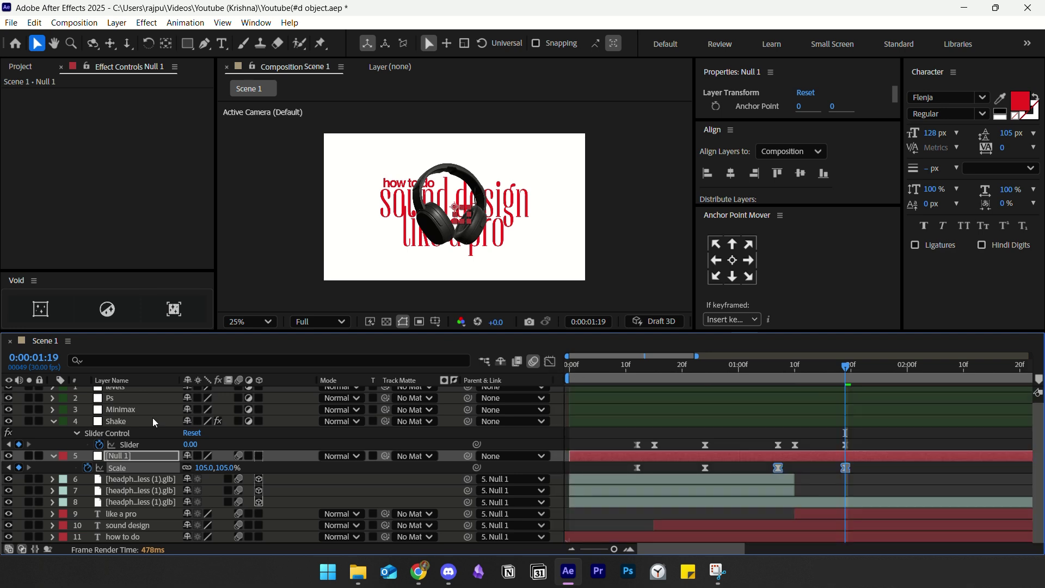
- Set Null 1's Scale keyframe at 0:00:01:07 to 90%
left_click(9, 468)
key("F2")
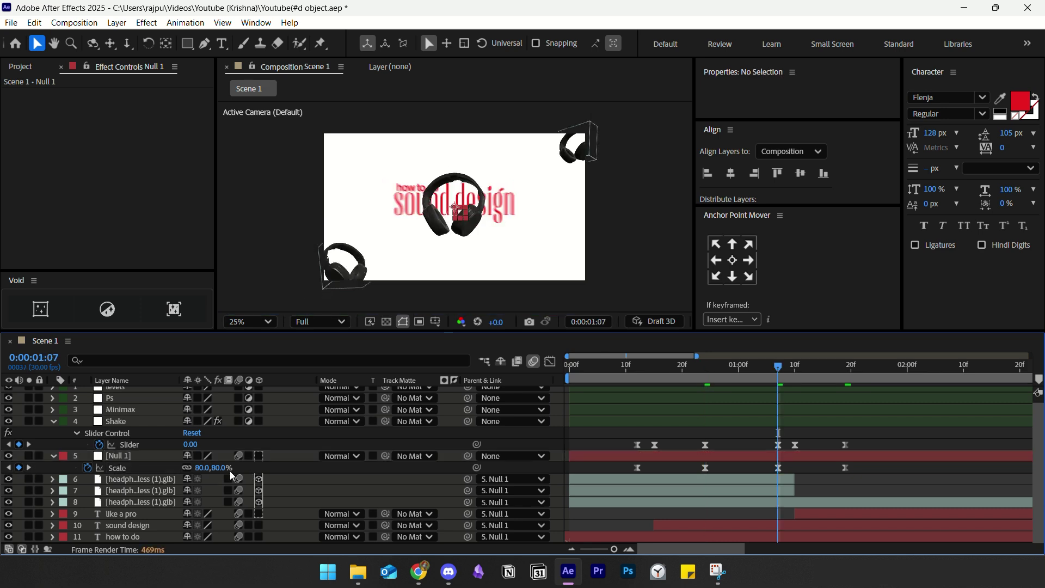
left_click(218, 467)
type("90")
key("Return")
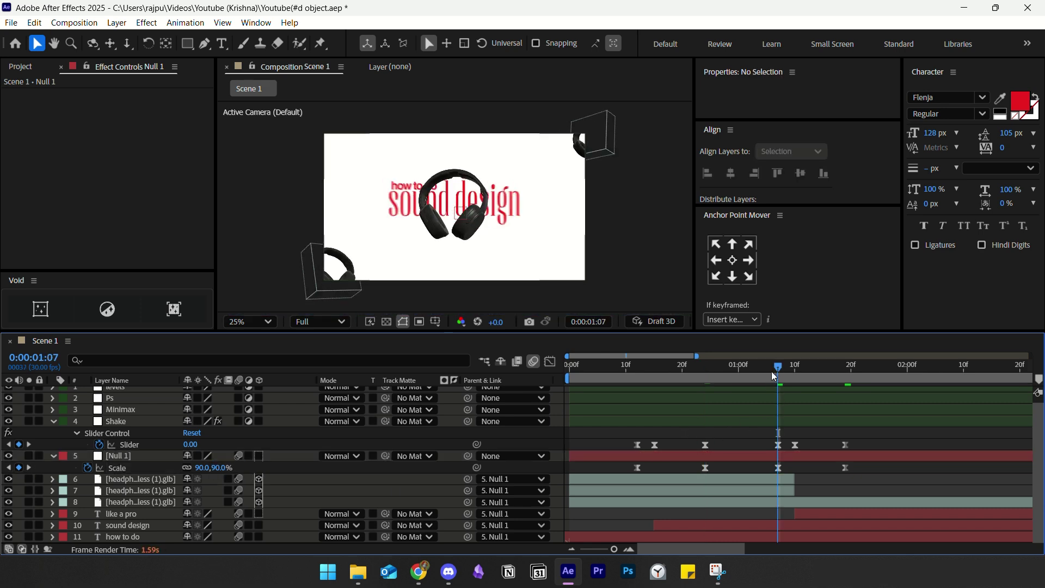
- Play back the scene from the first frame to check the second zoom and shake
left_click_drag(771, 371, 632, 397)
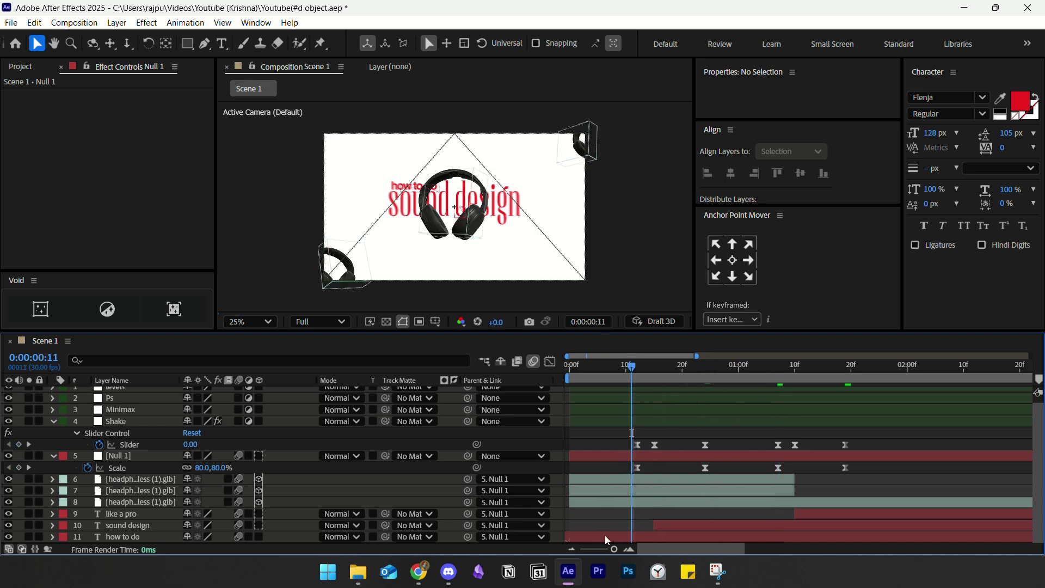
left_click_drag(614, 554, 592, 549)
left_click_drag(591, 365, 557, 372)
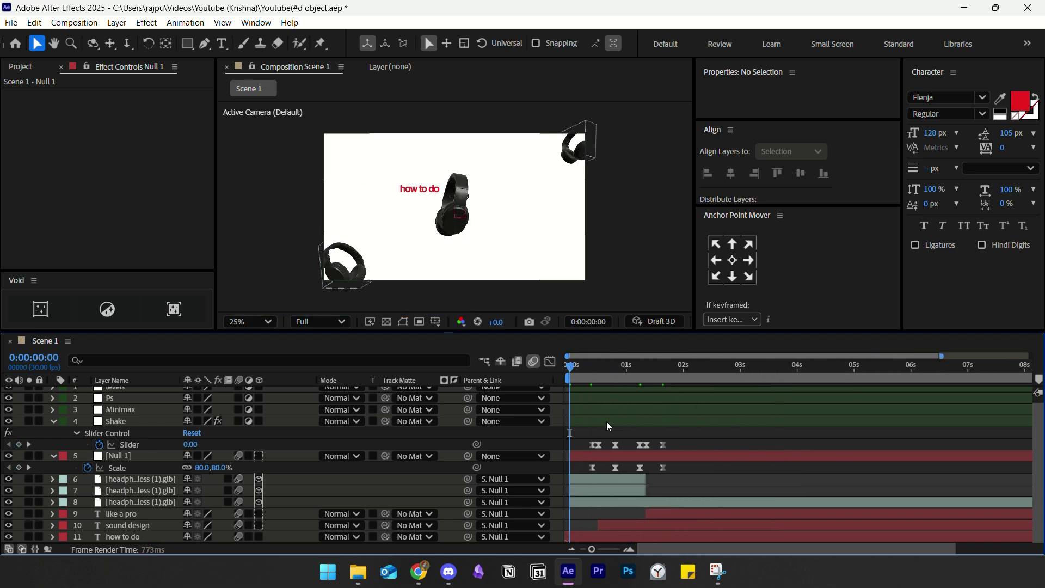
key("space")
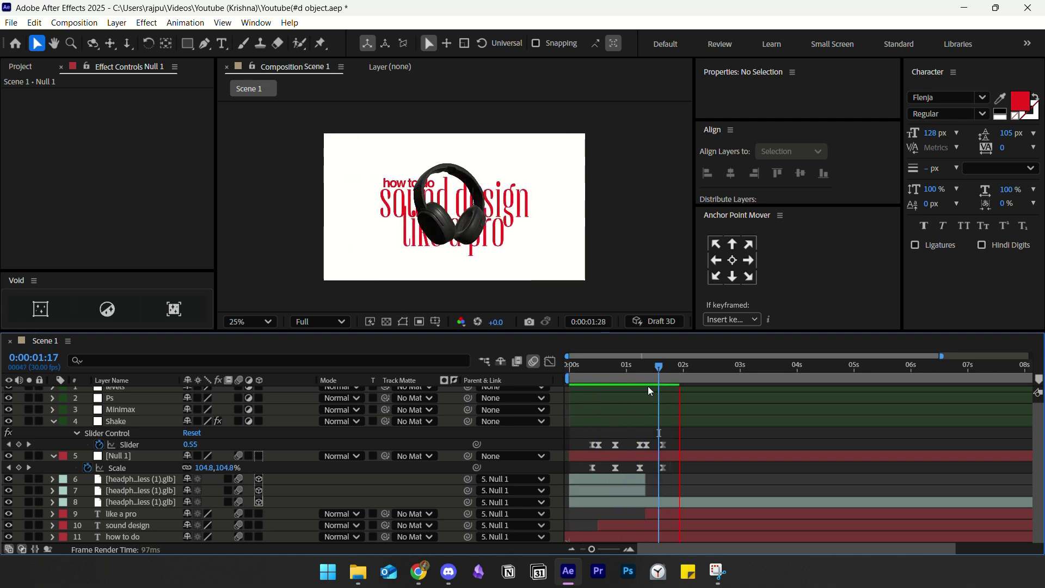
key("space")
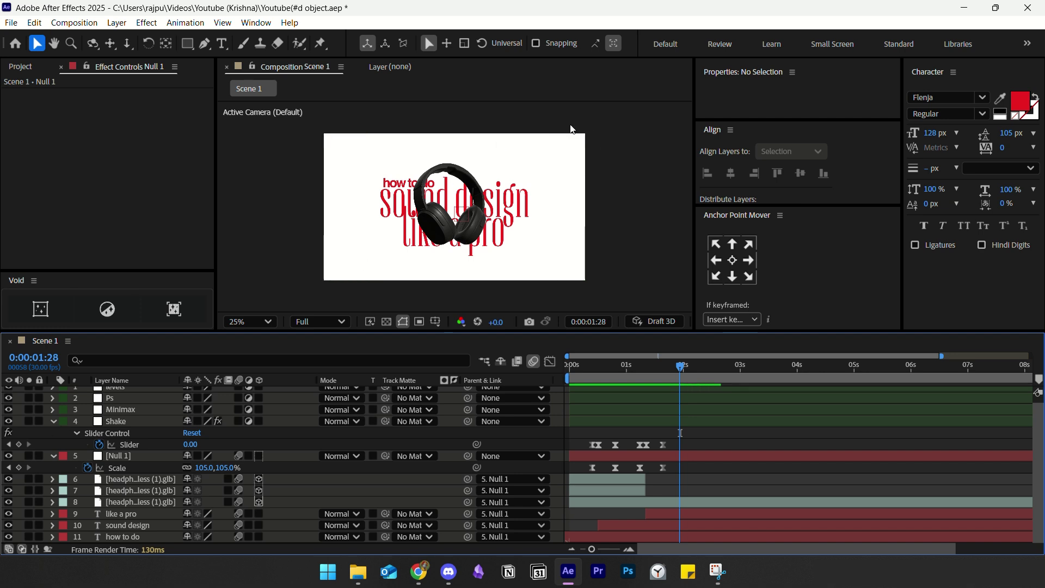
left_click(28, 69)
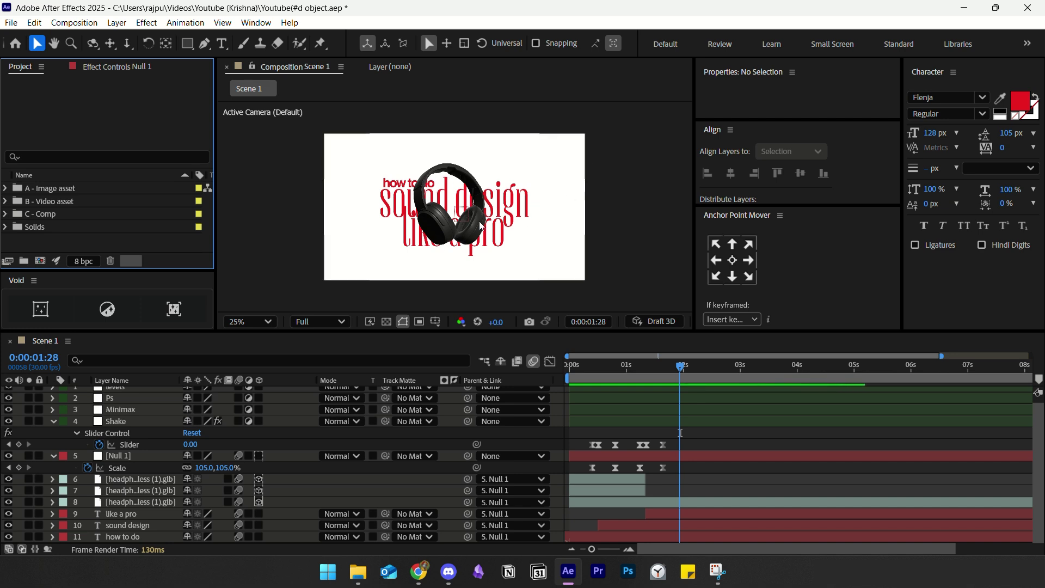
scroll(191, 422, "up", 1)
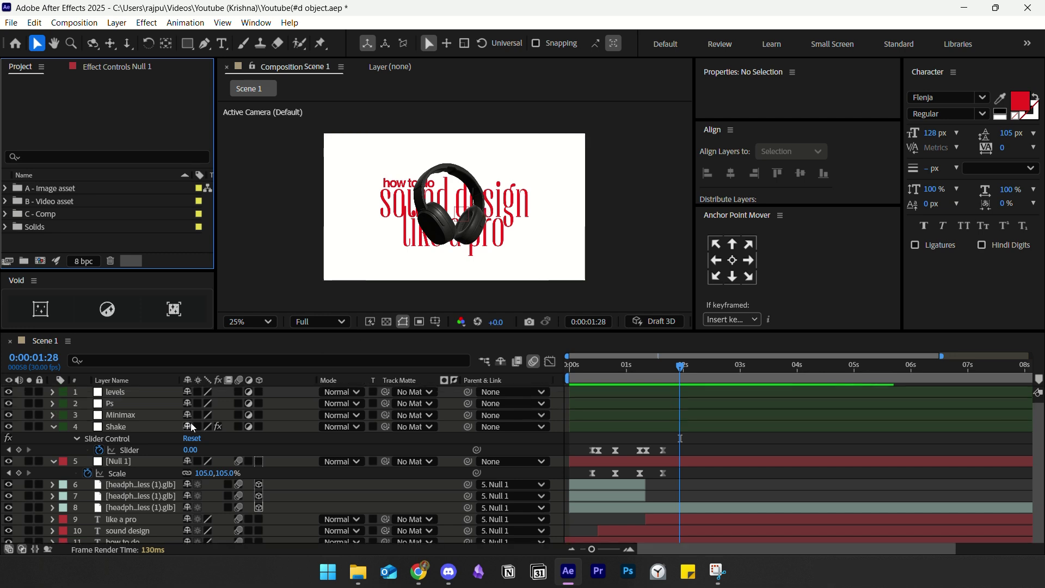
left_click(115, 416)
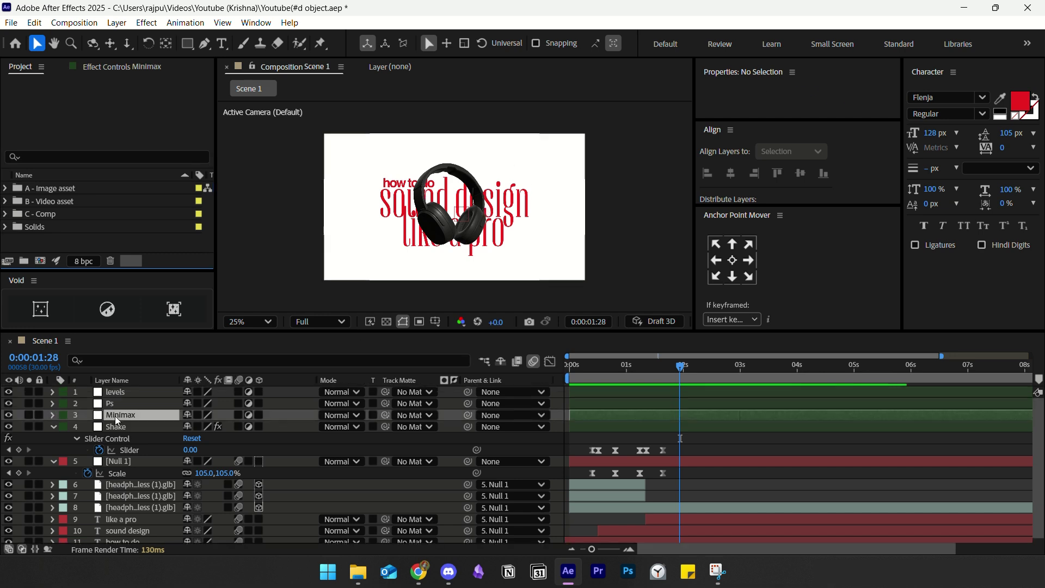
left_click(151, 485)
left_click(139, 500)
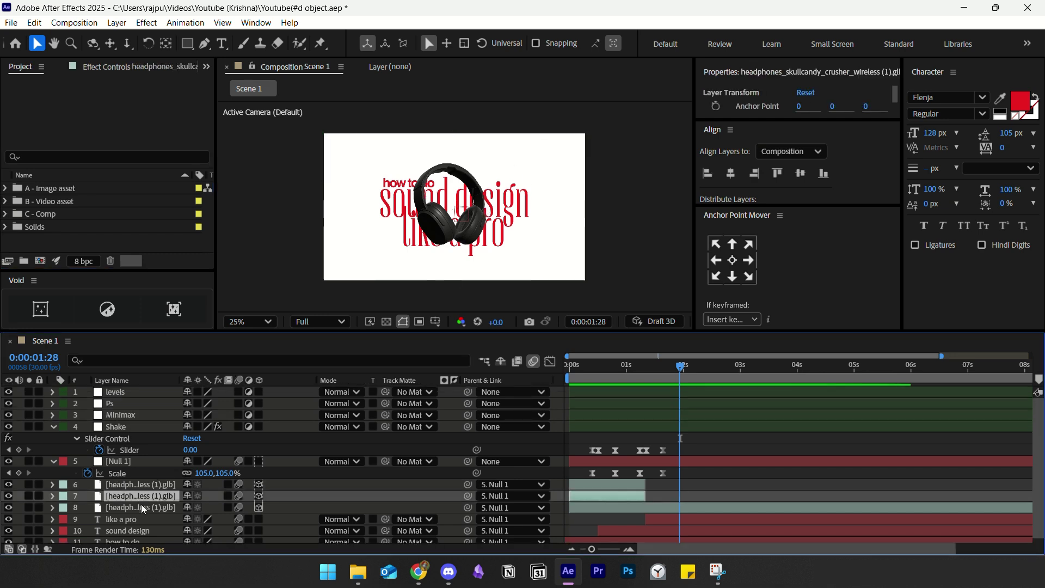
left_click(141, 505)
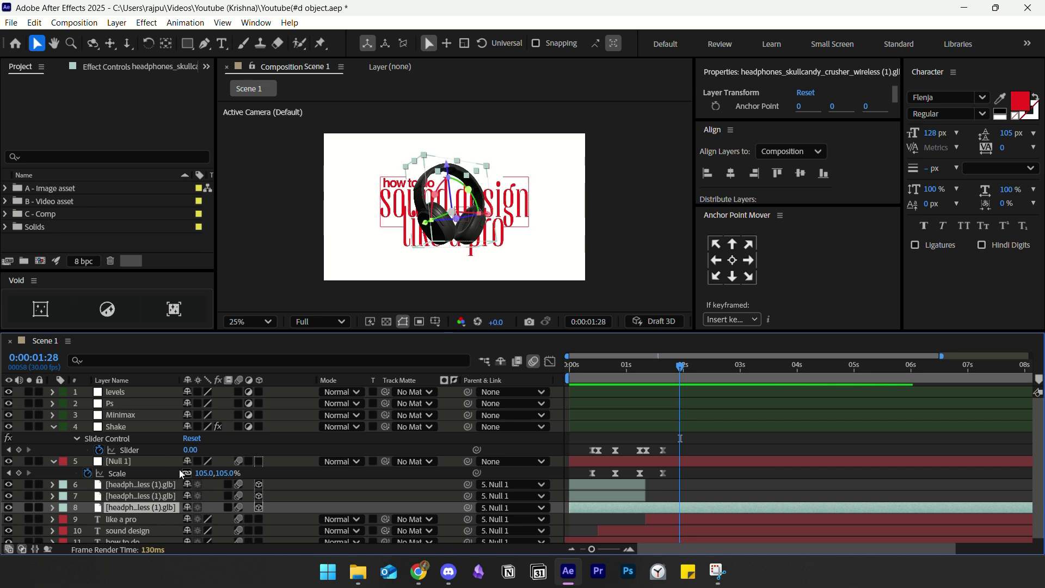
left_click(703, 471)
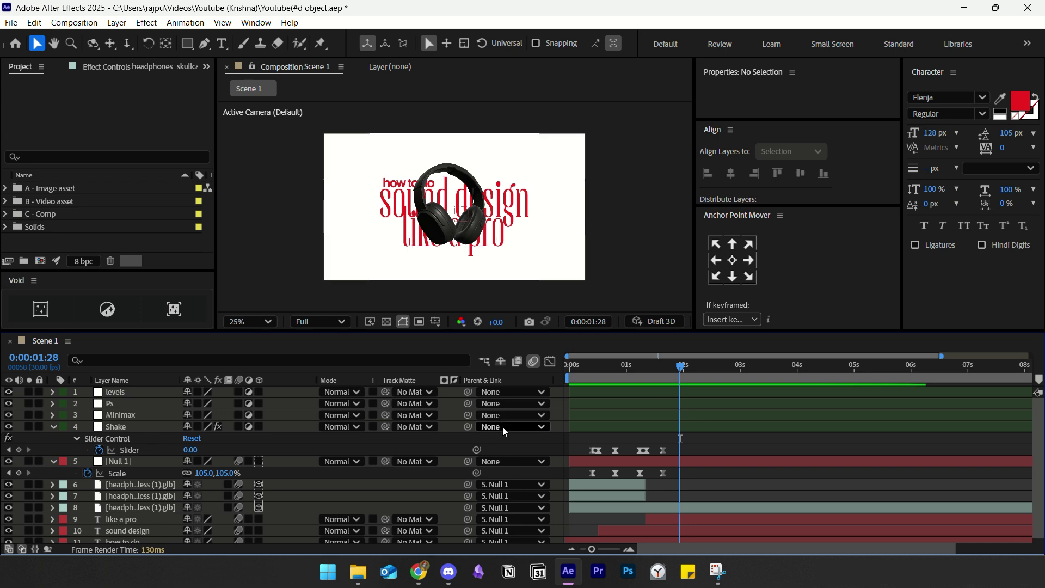
- Replay the zoom and shake animation from 0:00:00:12 and from 0:00:00:23
left_click_drag(606, 367, 593, 371)
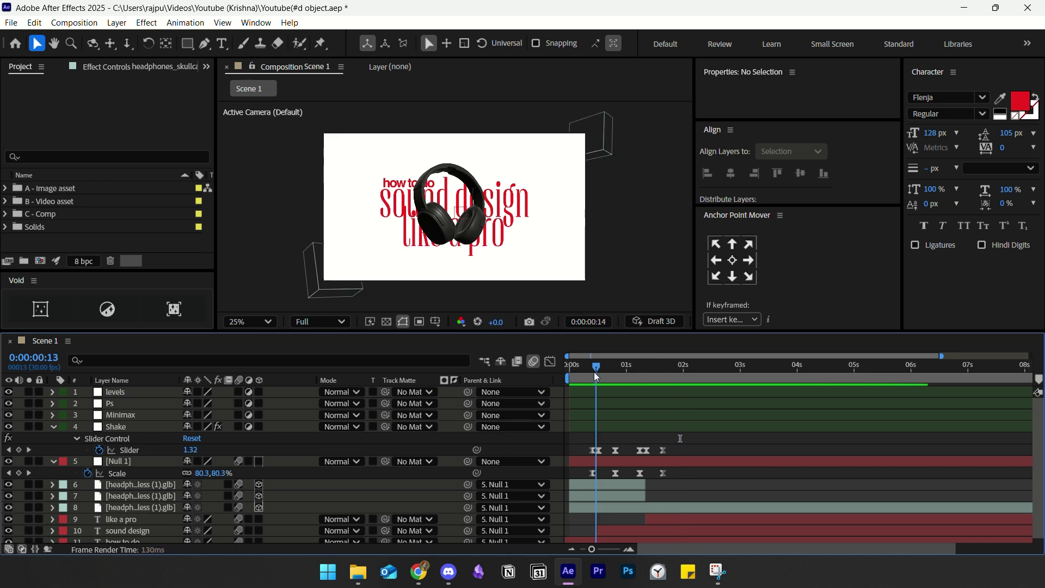
key("space")
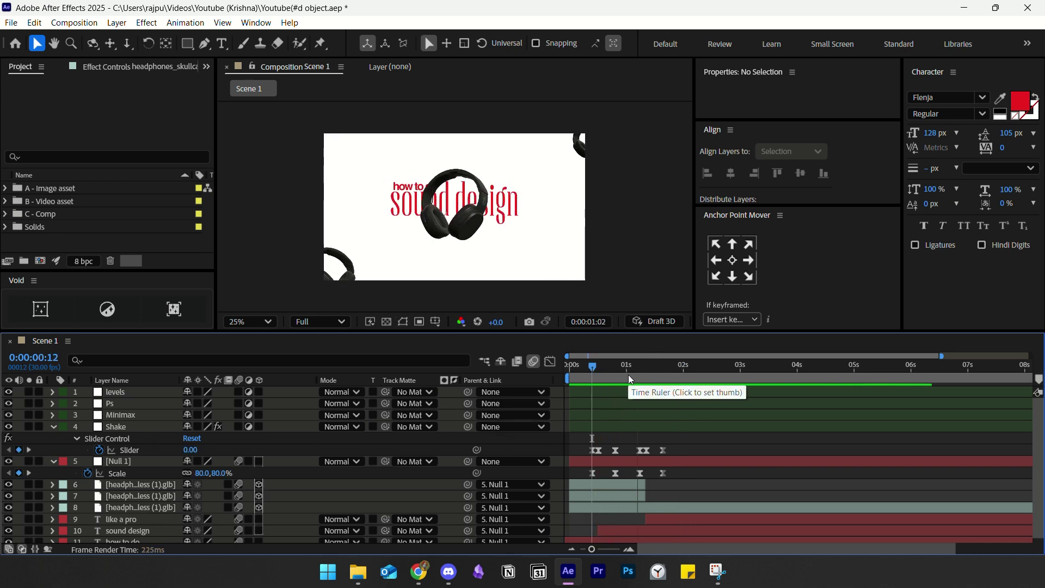
left_click(615, 373)
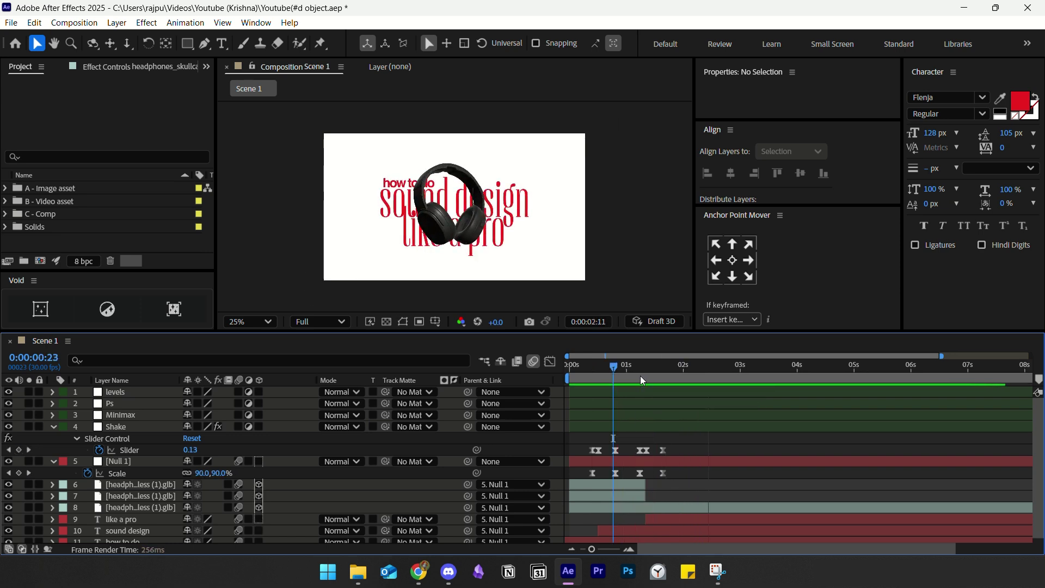
- Reveal the layer 8 headphone's keyframes and rotate the headphone to an orientation of about 253.6°, 8.8°, 322.0° at 0:00:02:00
left_click(678, 374)
key("j")
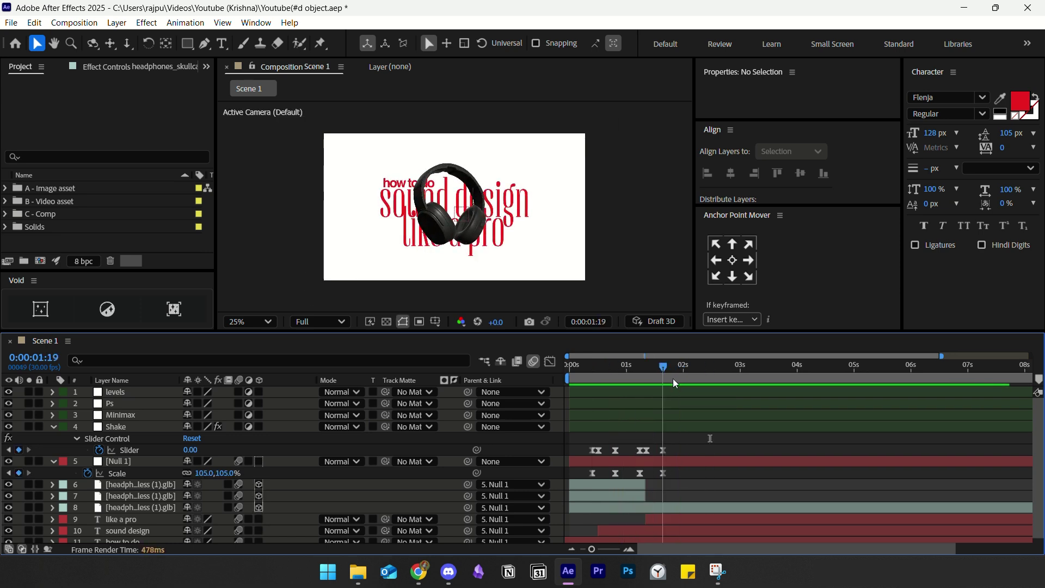
left_click(664, 507)
key("u")
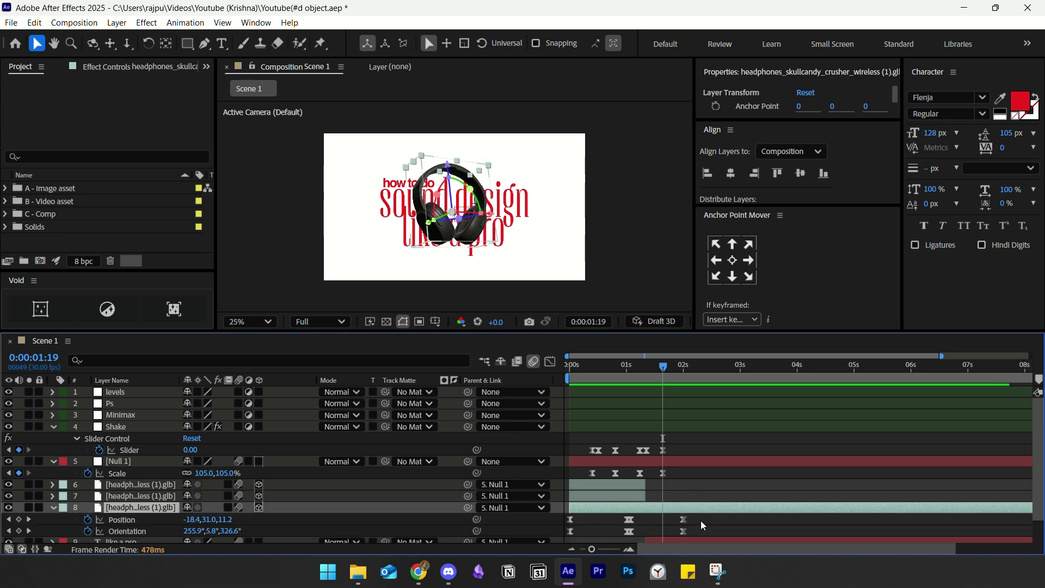
left_click(29, 520)
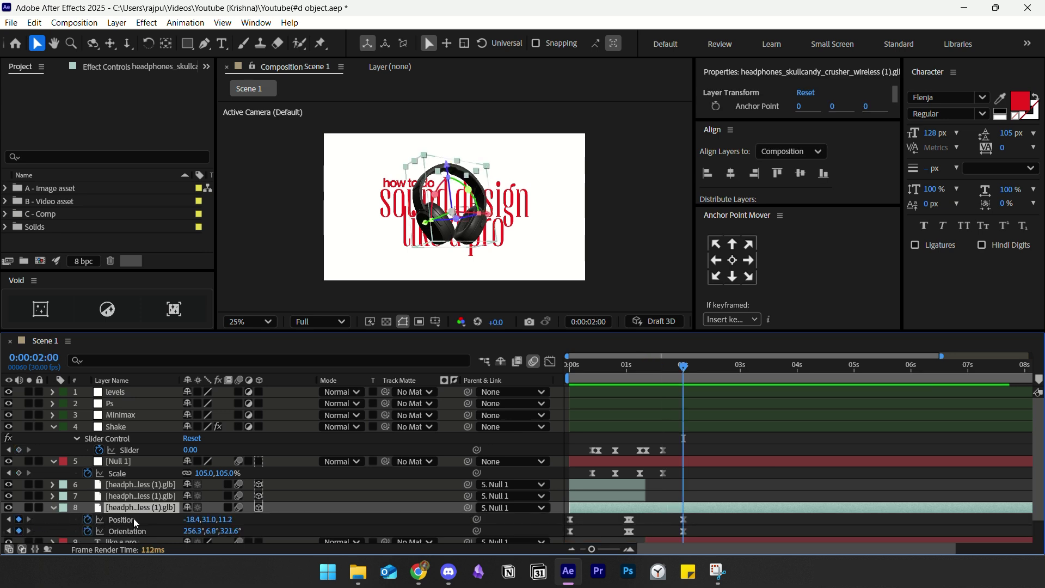
left_click_drag(452, 215, 465, 221)
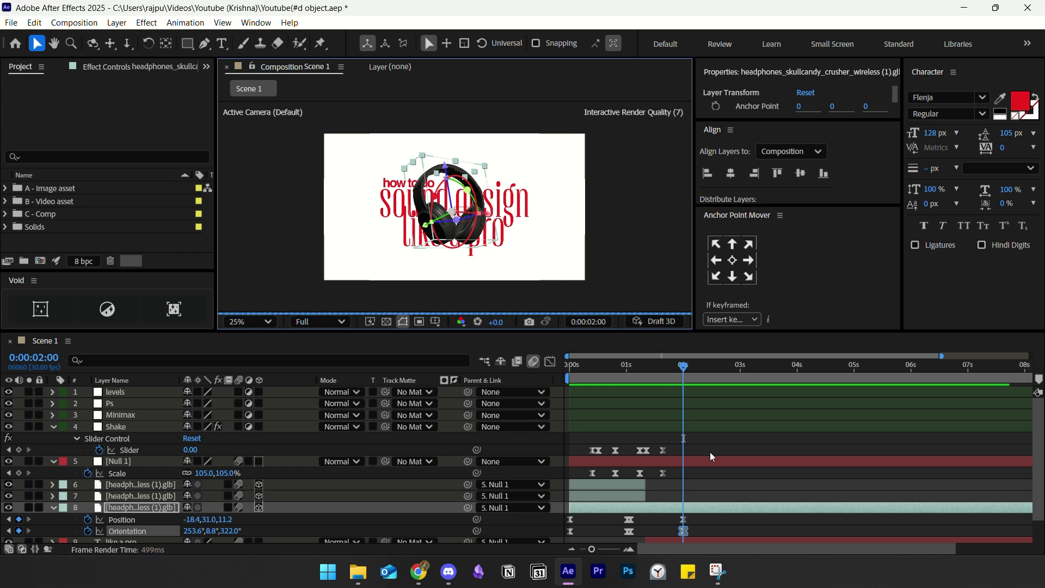
left_click(723, 519)
left_click(629, 370)
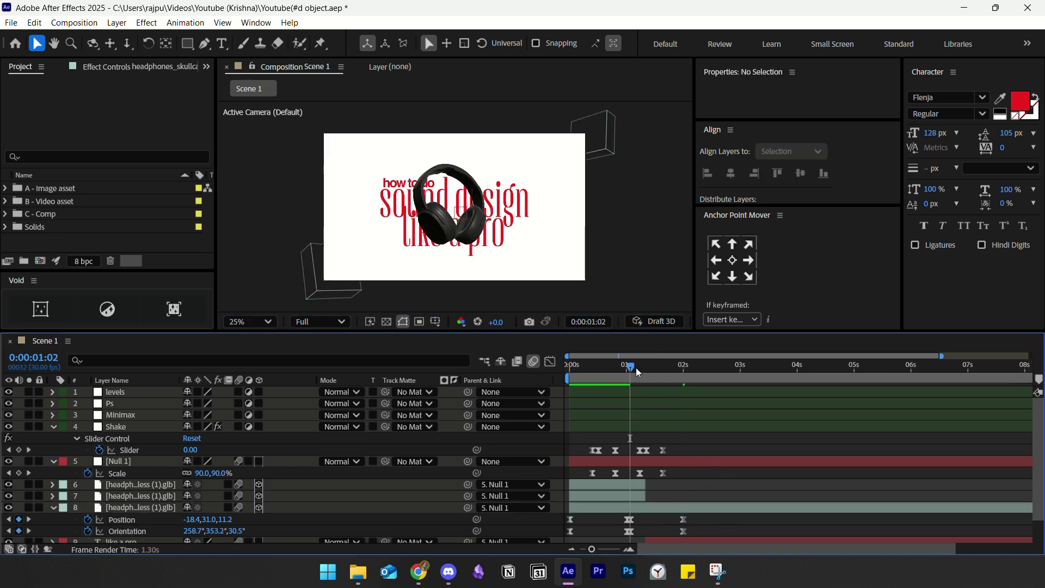
- Play back the scene from 0:00:01:02 and again from the first frame to check the animation
key("space")
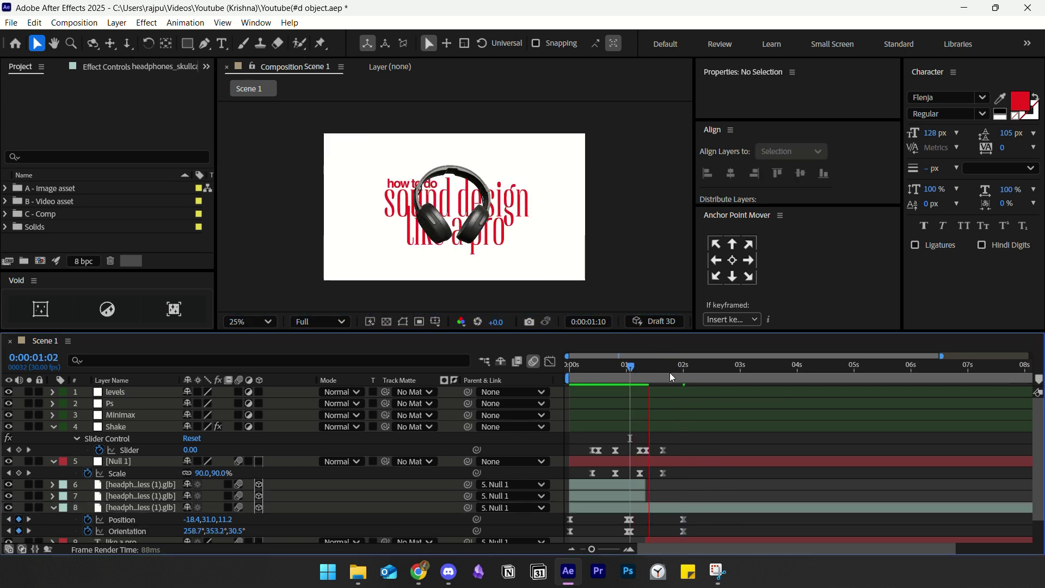
key("Home")
key("space")
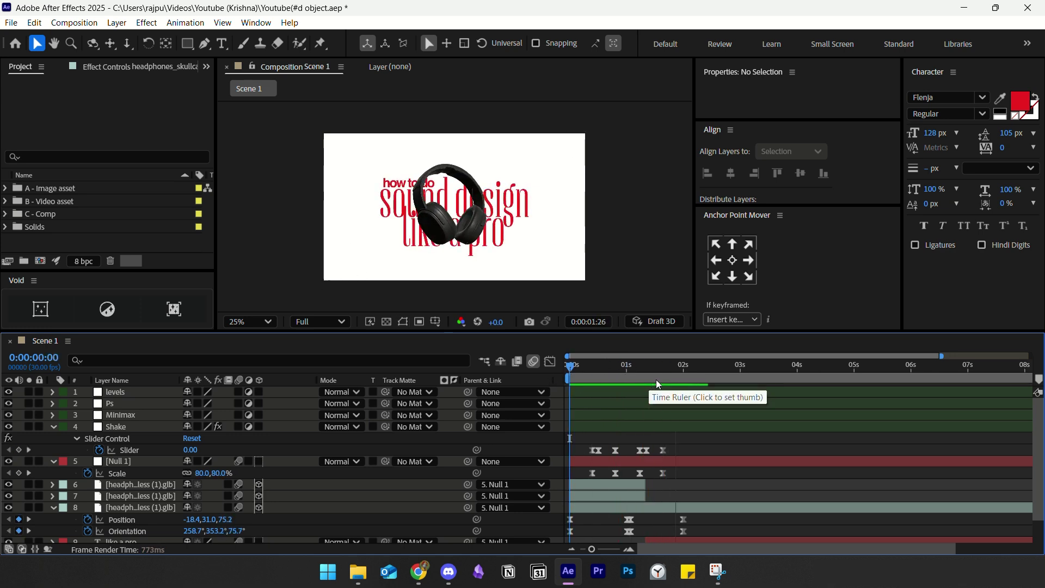
key("space")
- Set the Shake layer's Slider keyframes at 0:00:00:15 and 0:00:01:10 to 20
left_click_drag(641, 377, 602, 386)
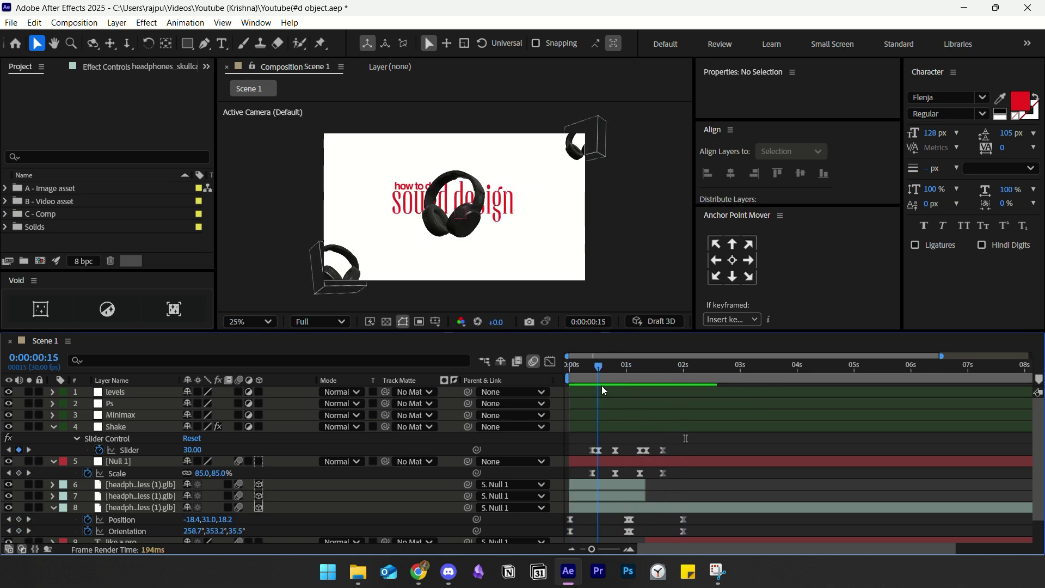
left_click(191, 450)
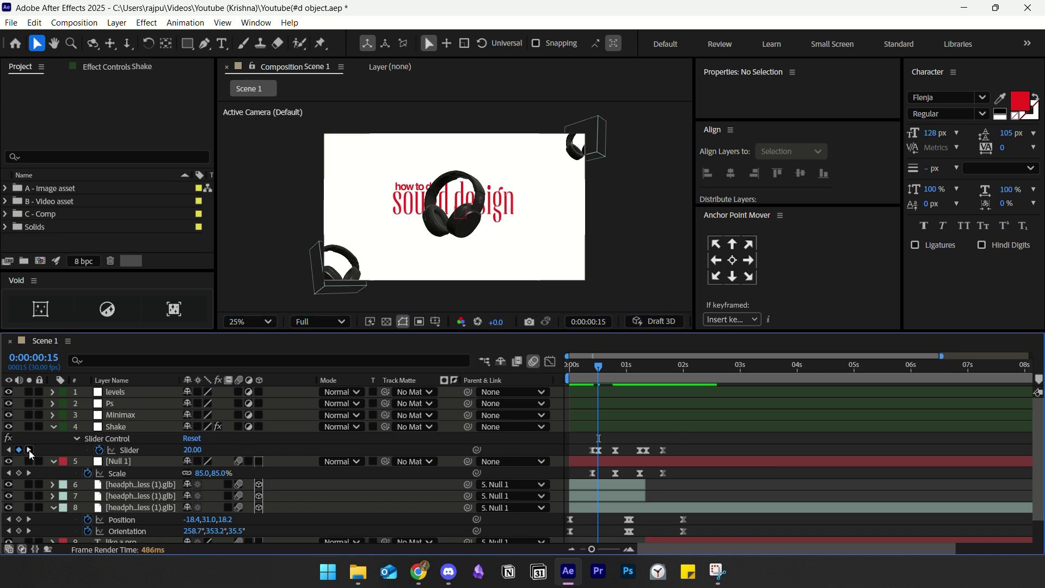
left_click(29, 449)
left_click(28, 450)
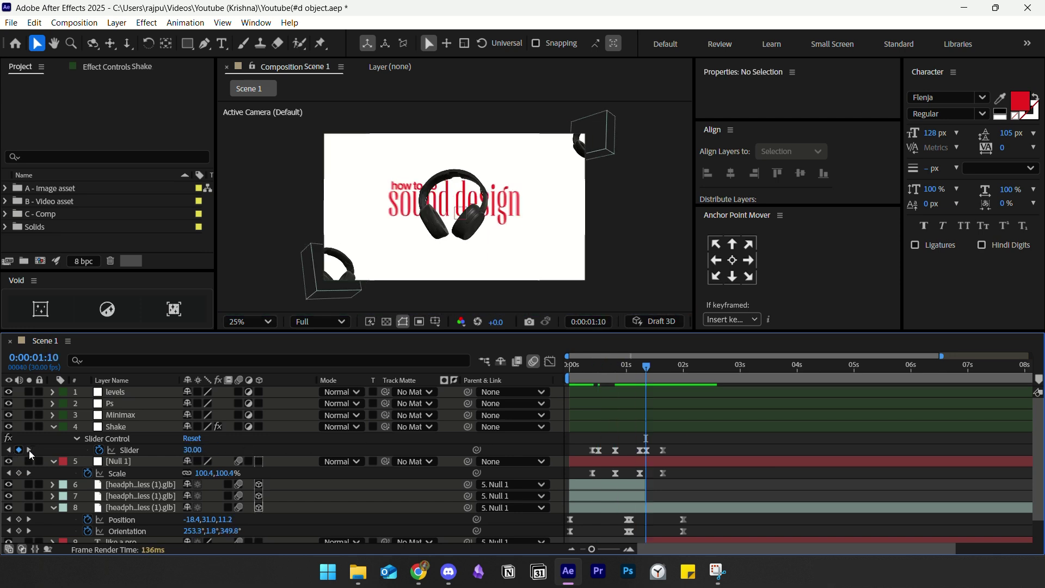
left_click(192, 449)
type("20")
key("Return")
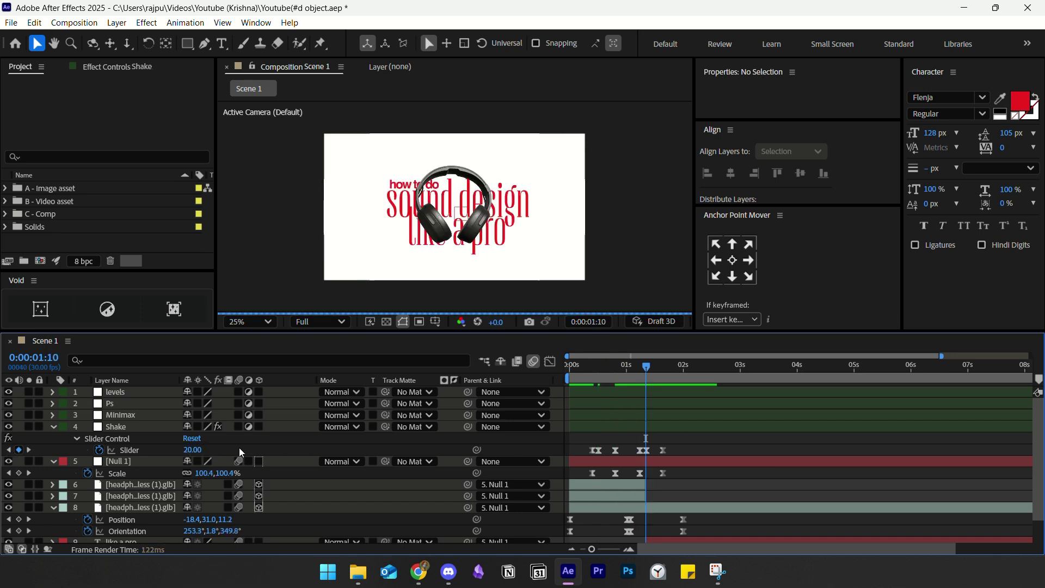
- Go to 0:00:00:12 and apply the Minimax effect to the Minimax layer
left_click_drag(606, 370, 592, 378)
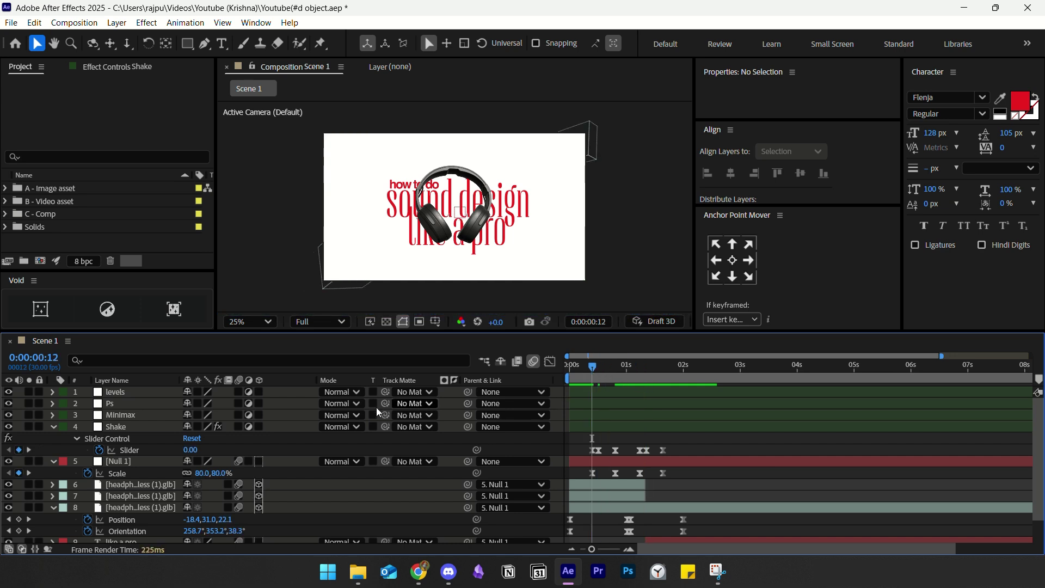
left_click(143, 422)
left_click(142, 413)
left_click(125, 67)
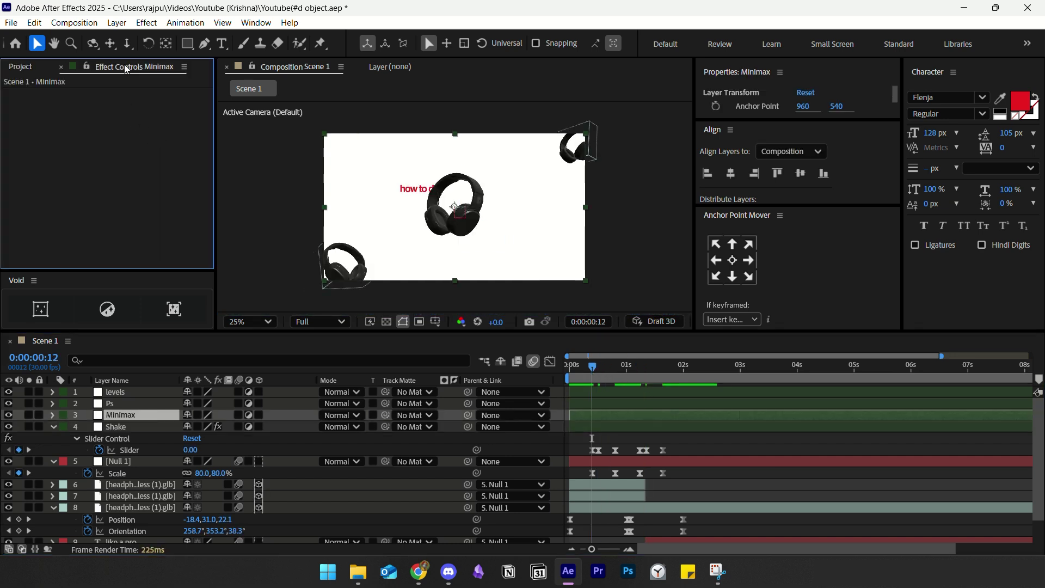
key("ctrl+space")
type("mine")
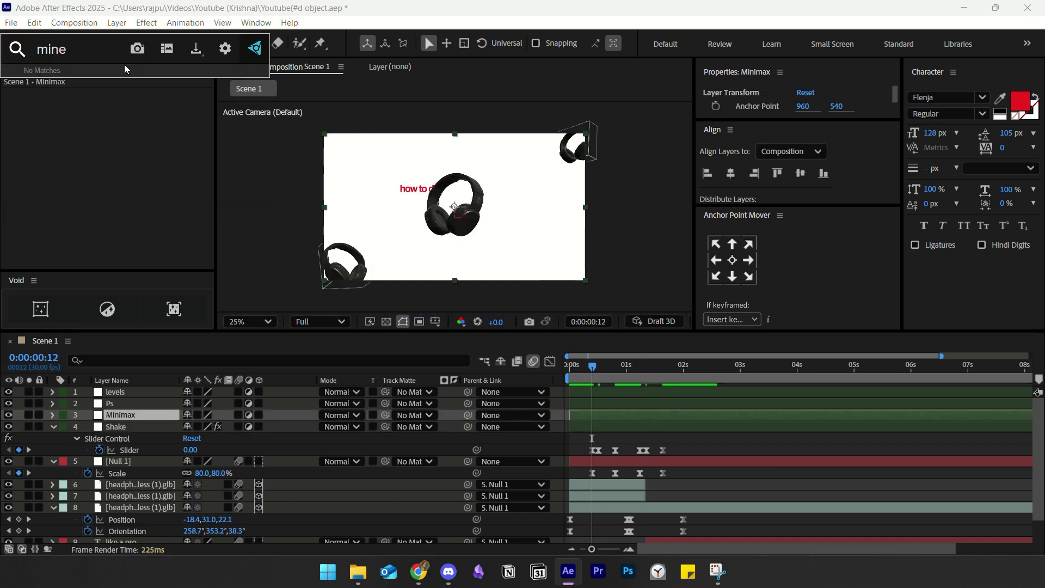
key("BackSpace")
left_click(79, 81)
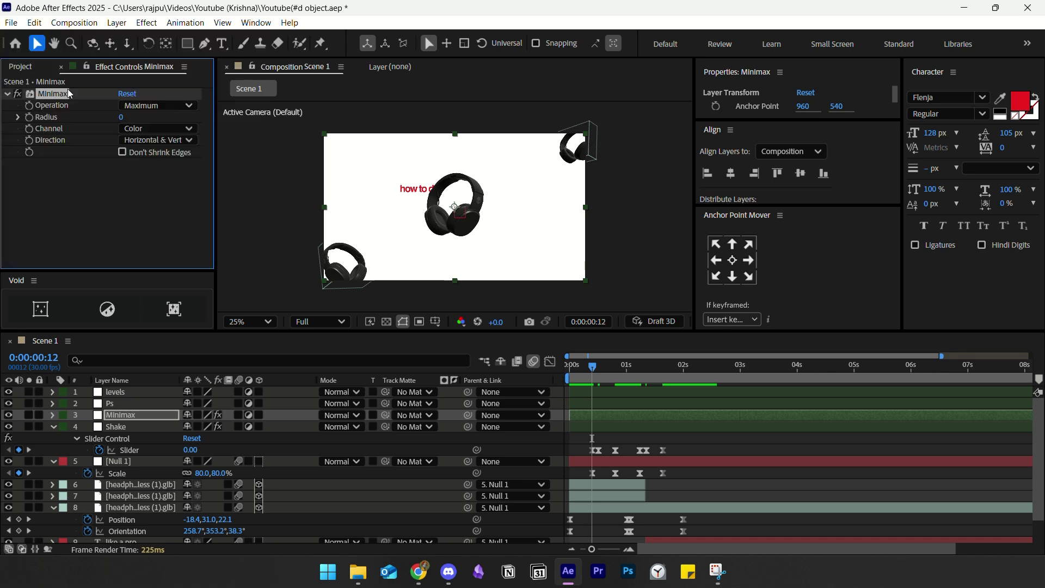
- Set the Minimax effect's operation to Minimum and its radius to 15
left_click(138, 109)
left_click(141, 116)
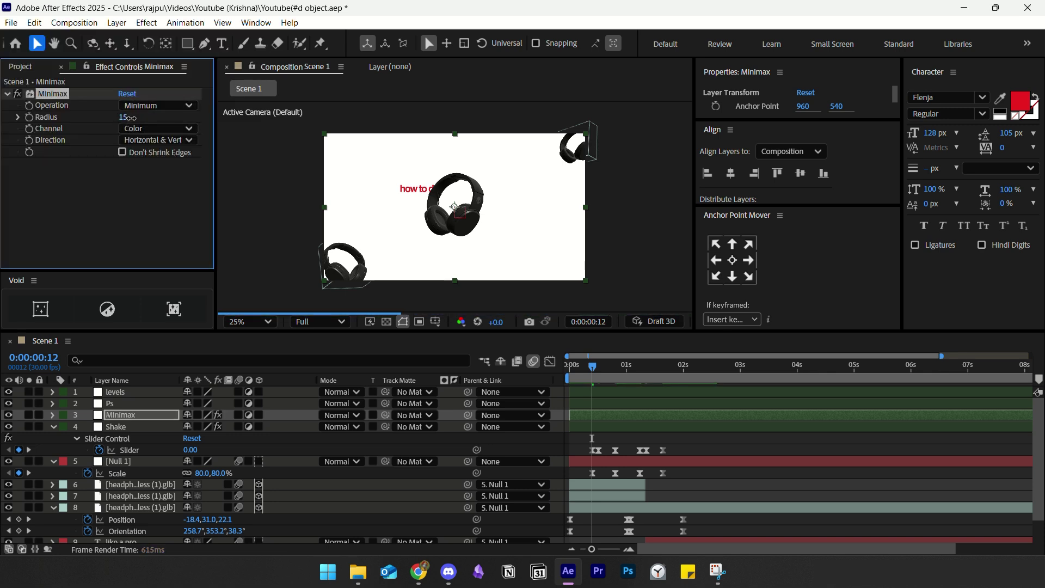
left_click_drag(121, 117, 132, 118)
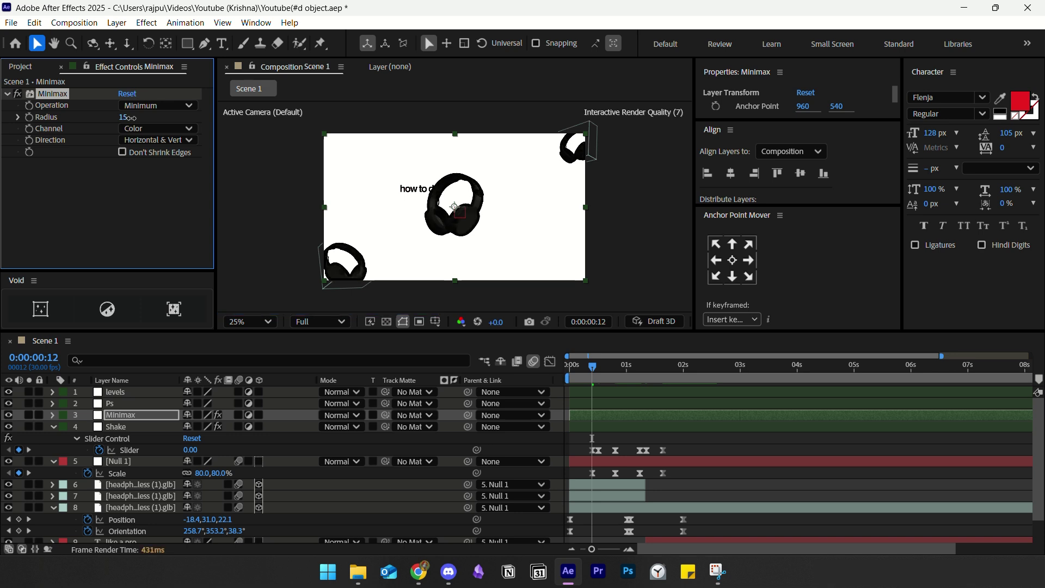
- Limit the Minimax direction to Just Vertical and raise its radius to 65
left_click(156, 140)
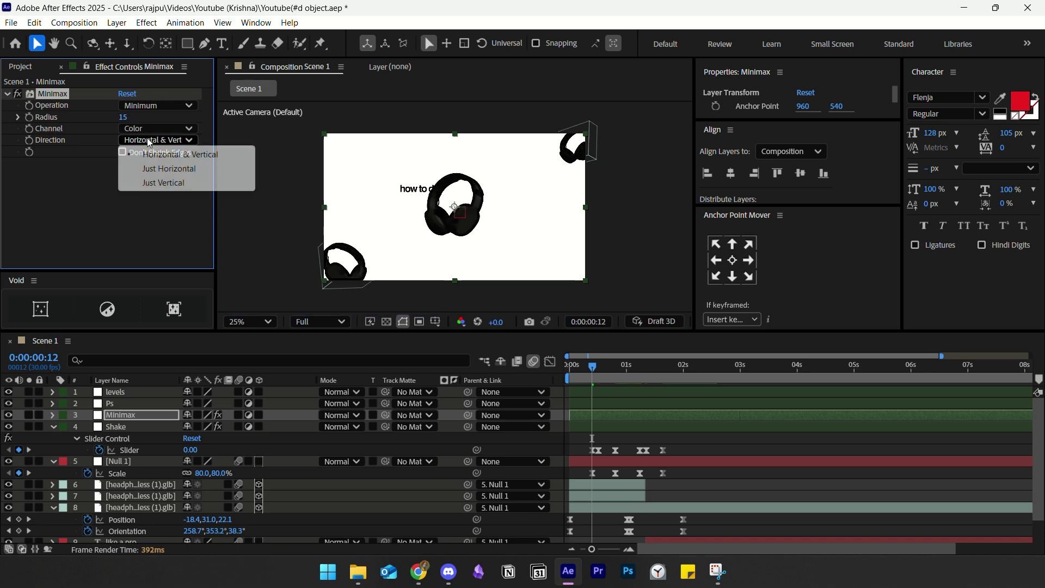
left_click(161, 183)
scroll(403, 202, "up", 2)
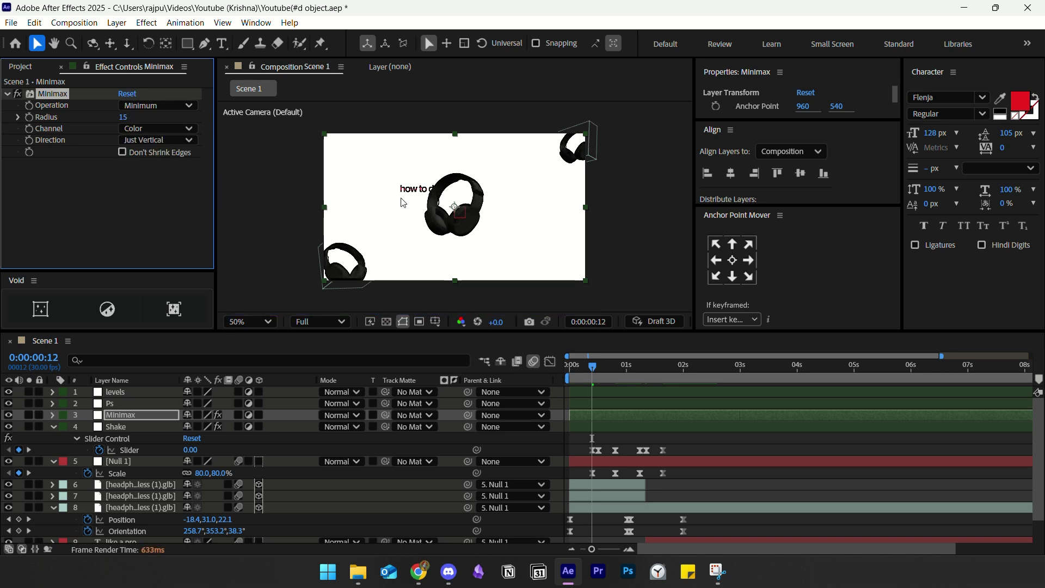
scroll(403, 203, "up", 1)
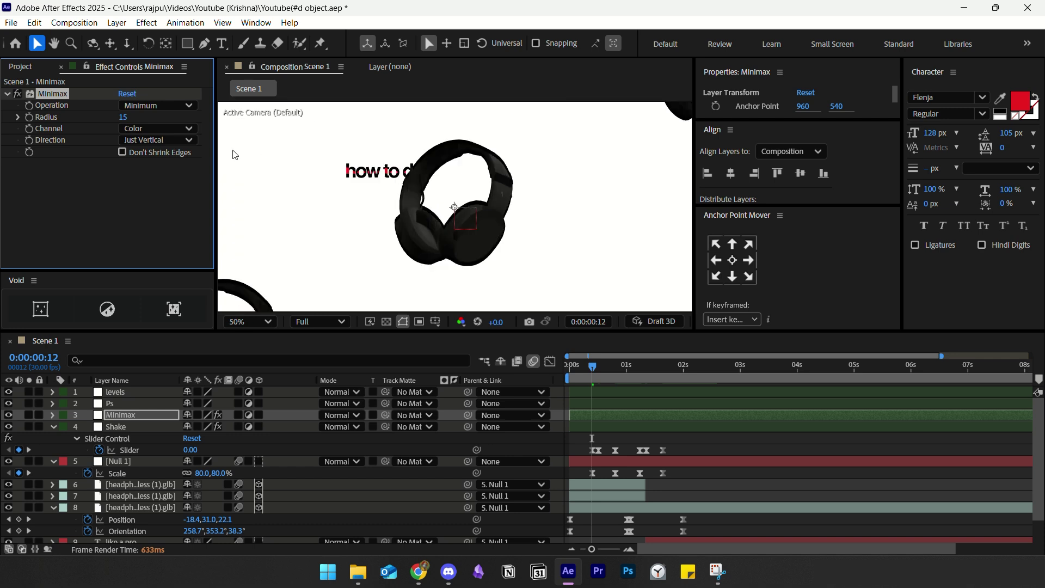
left_click_drag(124, 117, 158, 119)
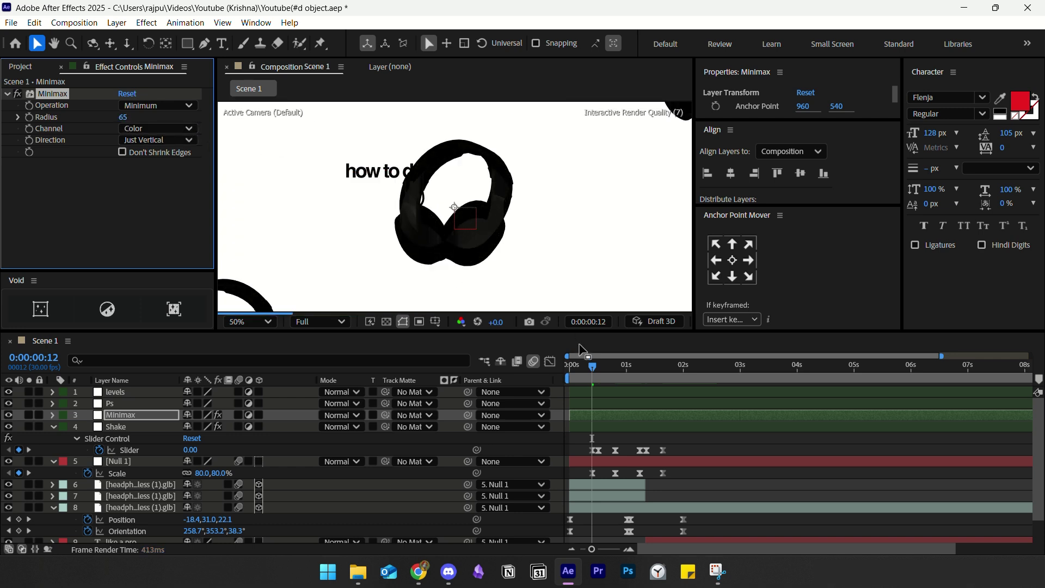
- Go to 0:00:00:23 and set the Minimax operation to Maximum
left_click(613, 364)
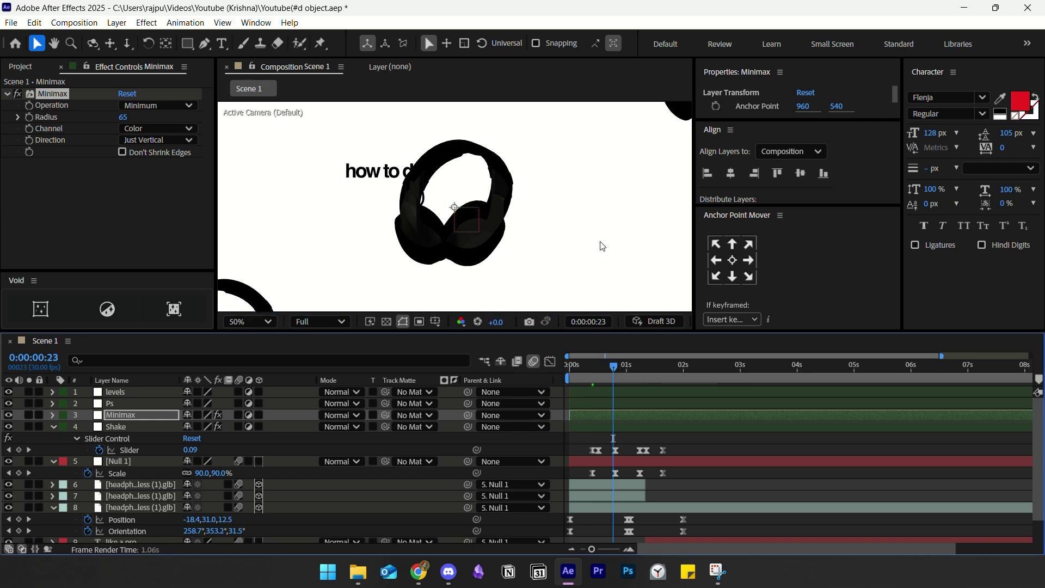
left_click(155, 106)
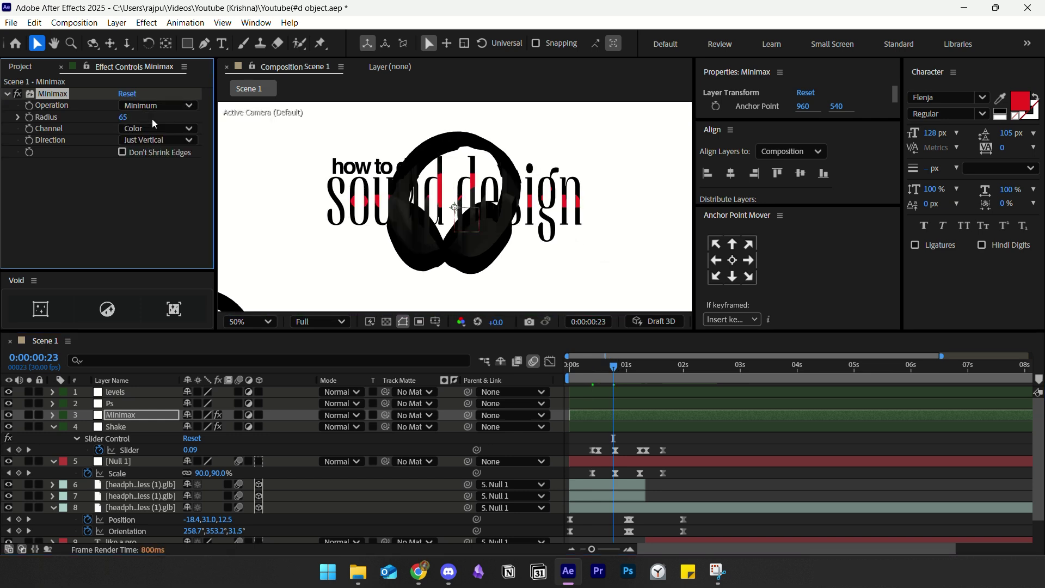
left_click(153, 134)
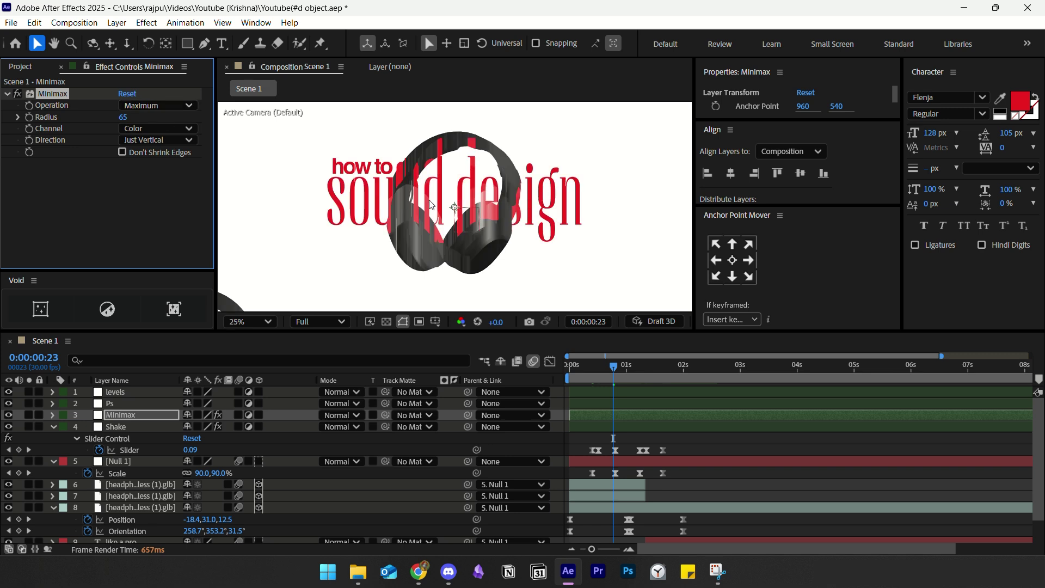
key("comma")
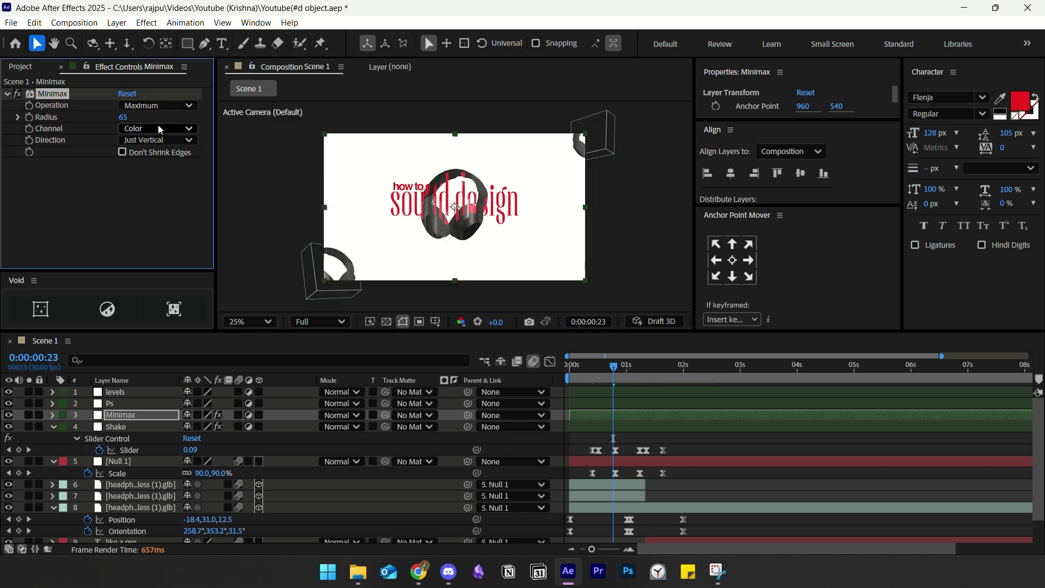
- Lower the Minimax radius to 14 and reset it to 0
left_click_drag(123, 117, 92, 123)
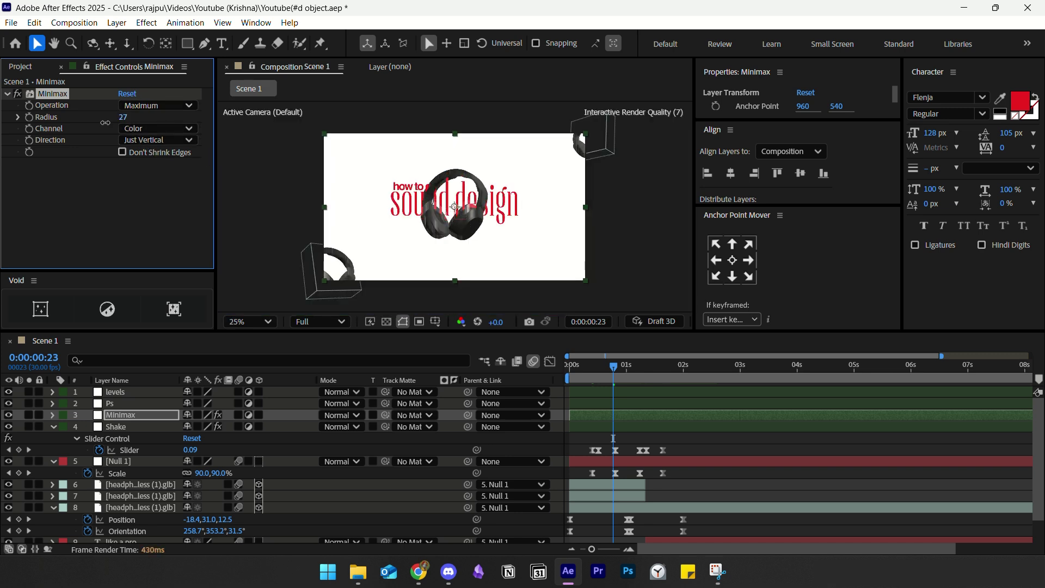
key("period")
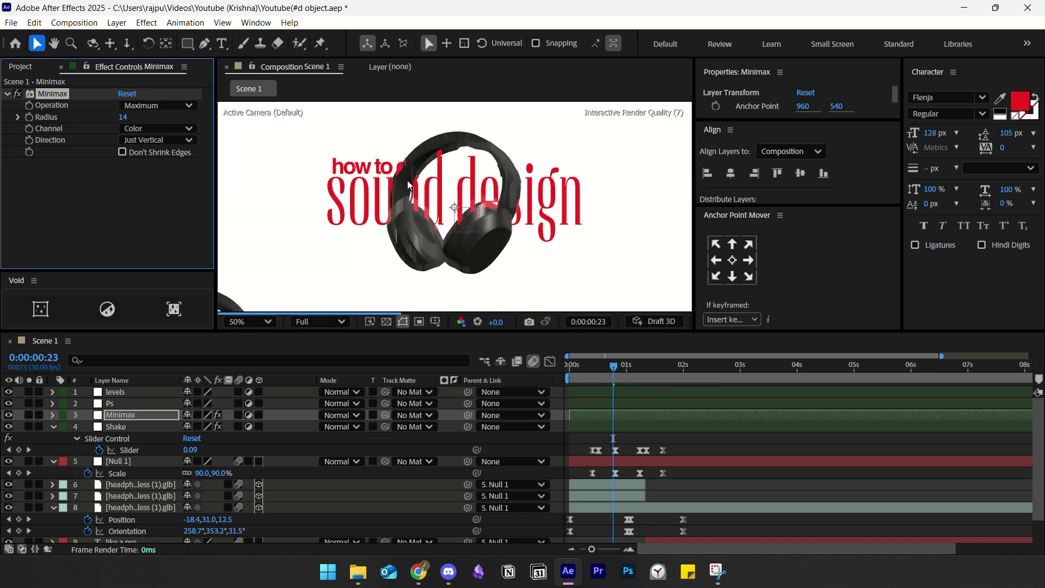
left_click(125, 118)
type("0")
- Set the Minimax channel to Alpha and Color, try a radius of 29 and settle on 15
left_click(158, 129)
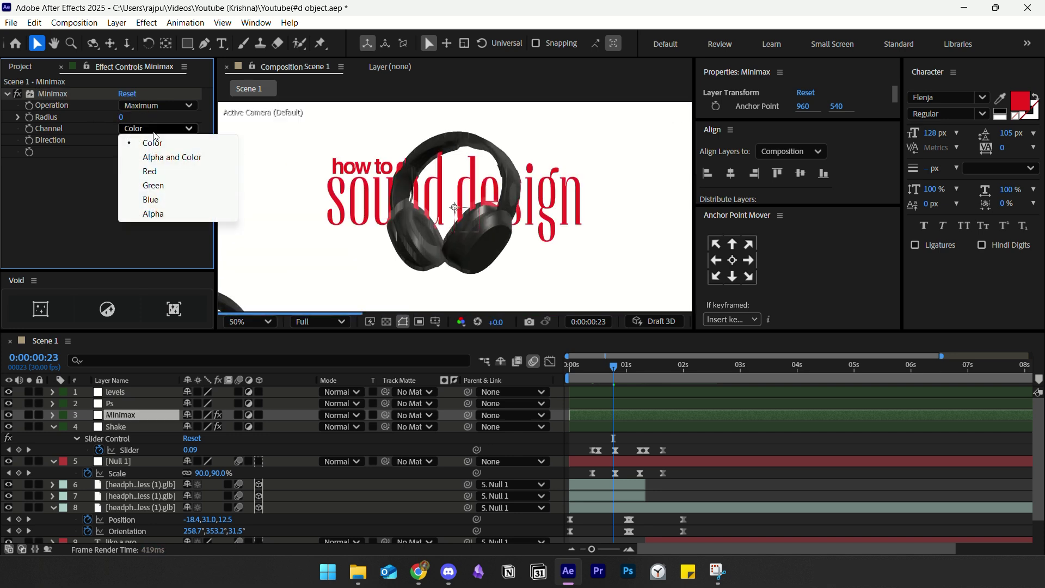
left_click(158, 156)
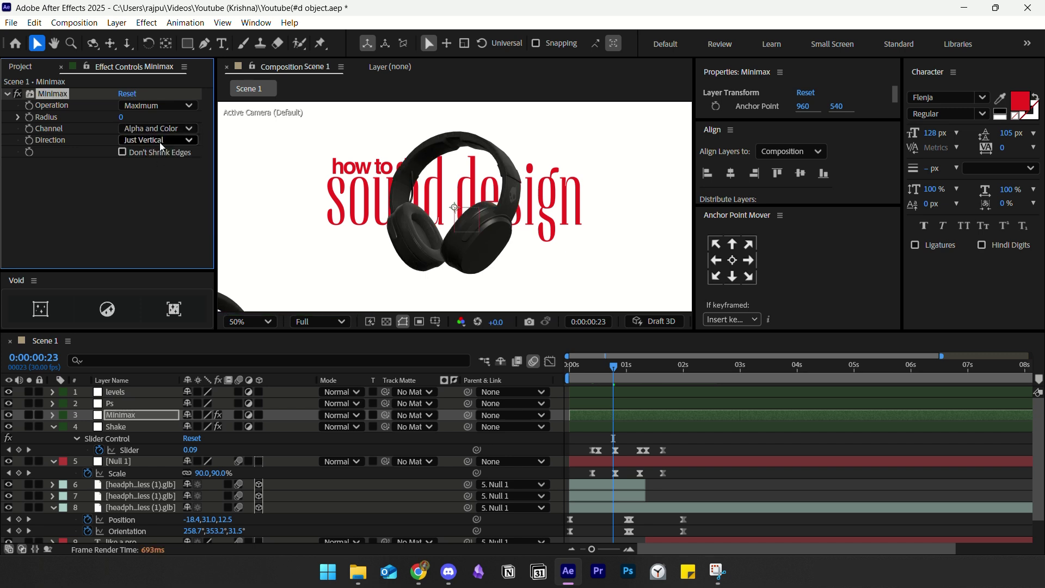
left_click_drag(121, 117, 146, 117)
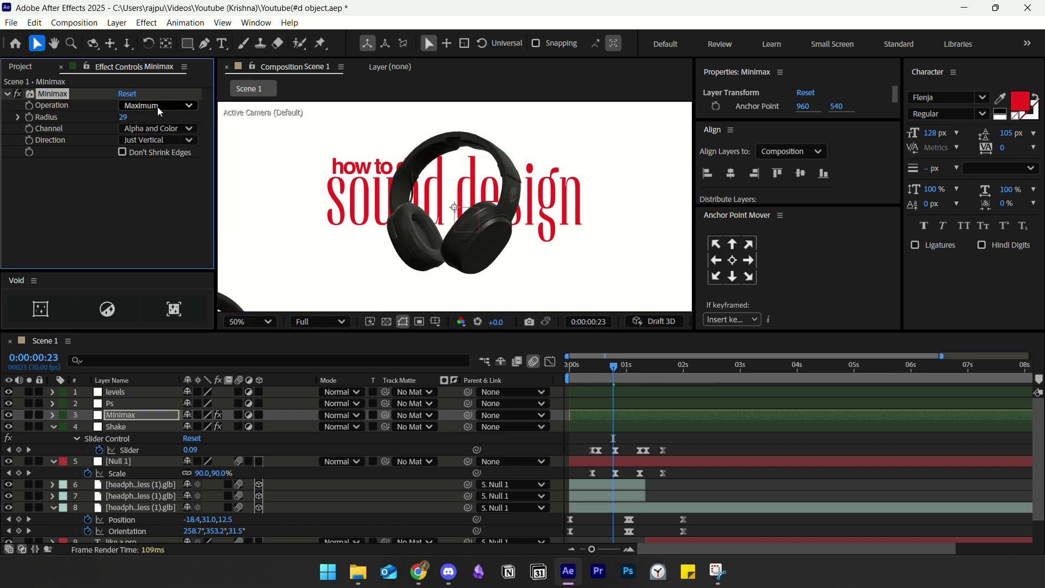
key("comma")
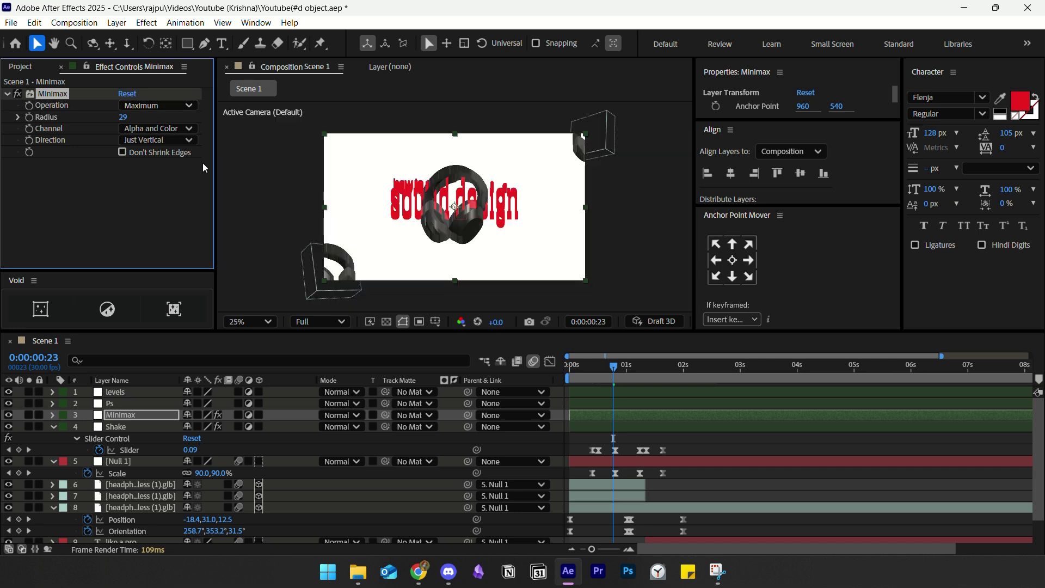
left_click(125, 118)
type("15")
key("Return")
key("period")
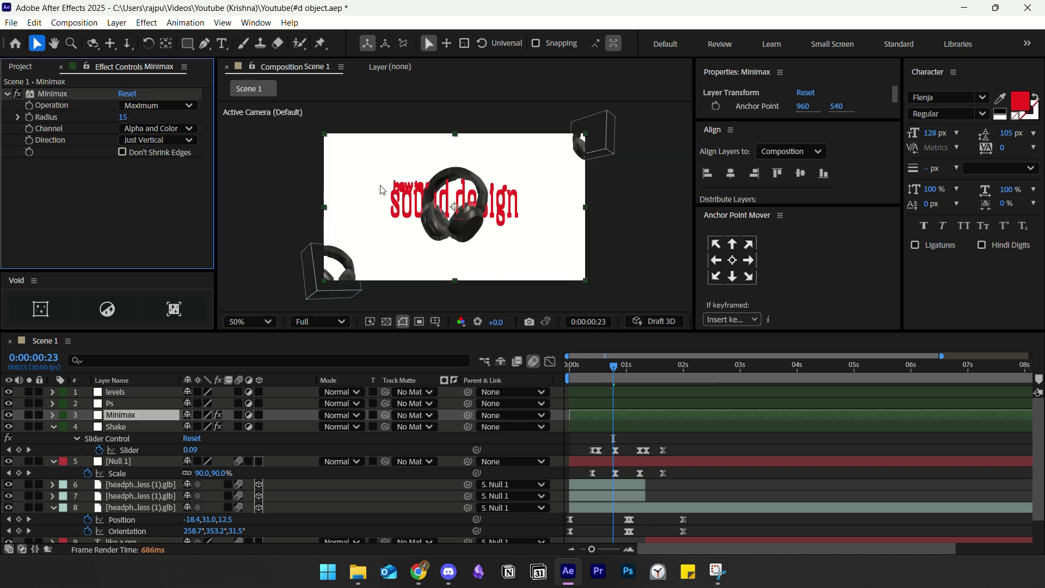
- Try the Red and Green channels in Minimax and return the channel to Alpha and Color
left_click(163, 128)
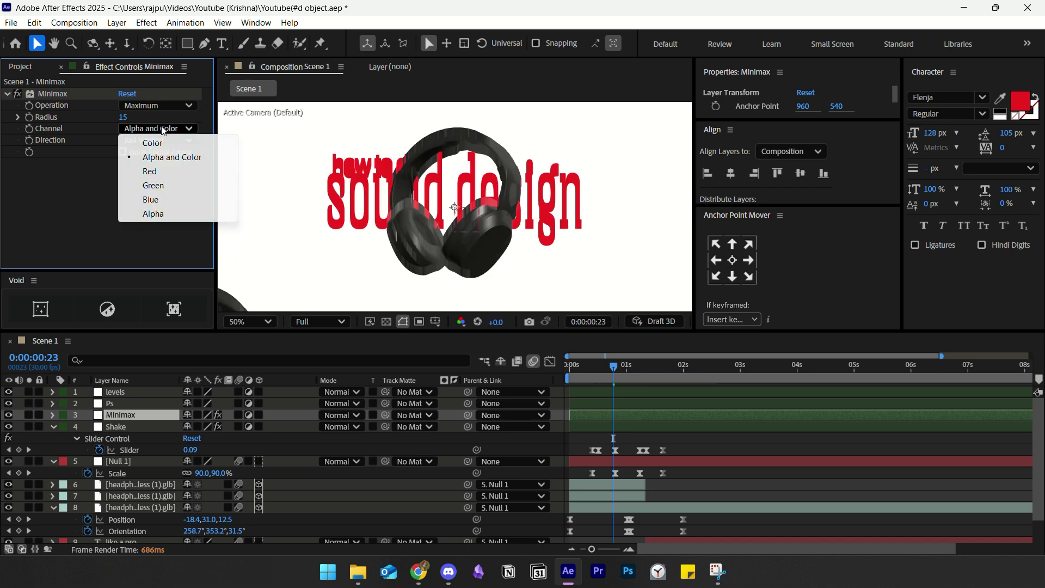
left_click(158, 170)
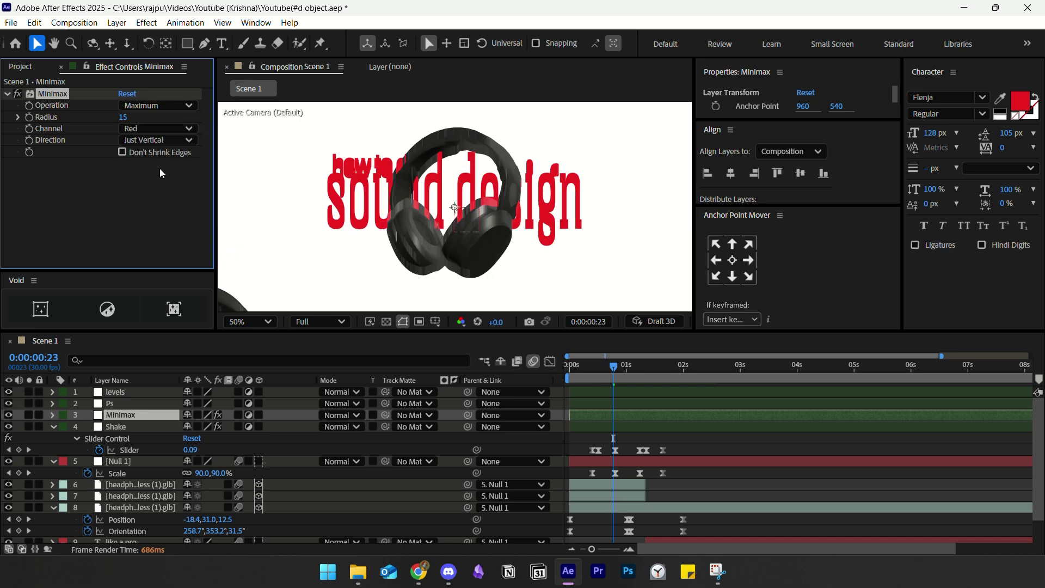
left_click(159, 129)
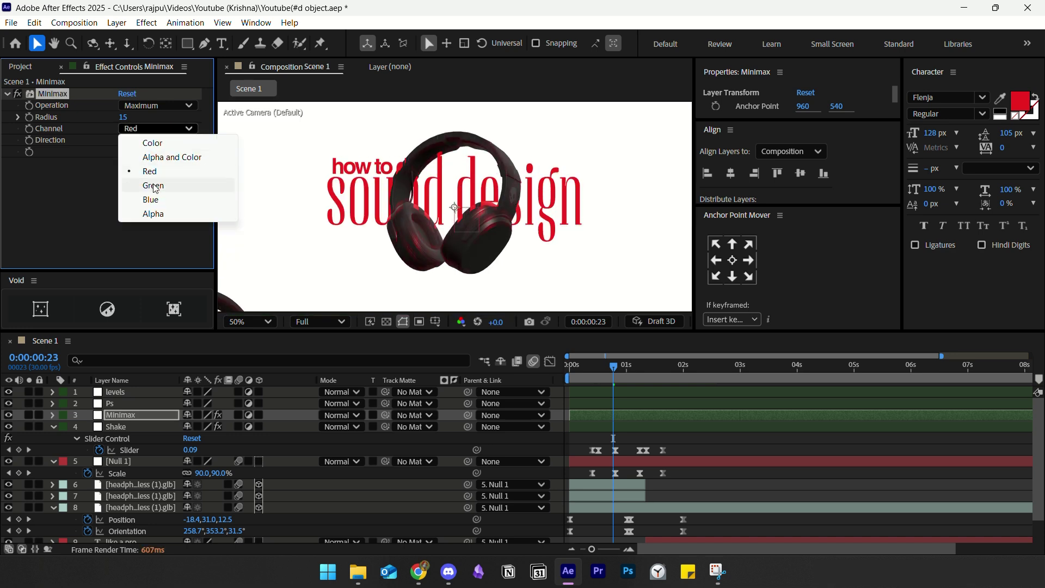
left_click(154, 185)
left_click(157, 128)
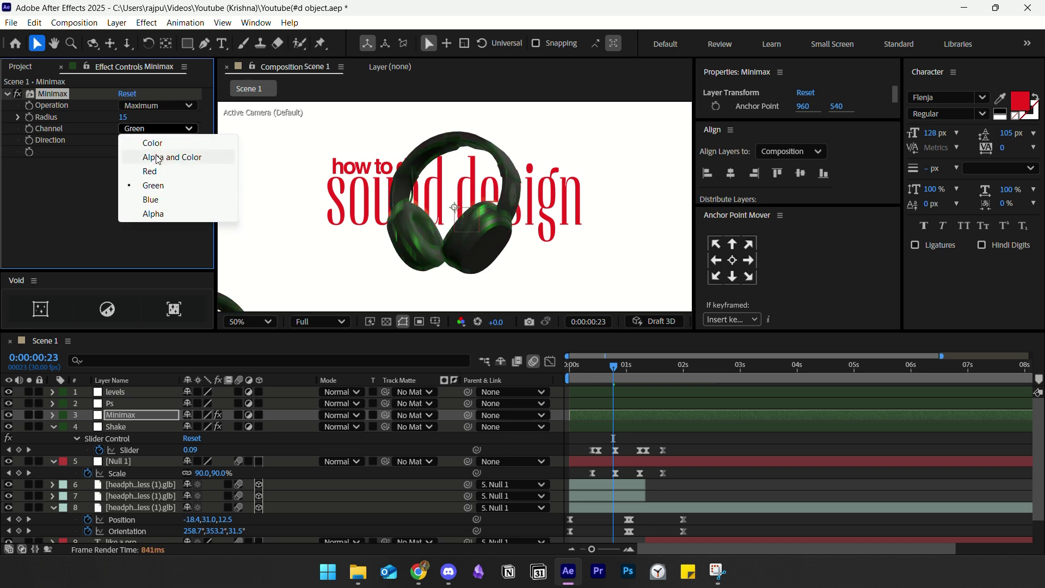
left_click(157, 155)
scroll(422, 202, "down", 2)
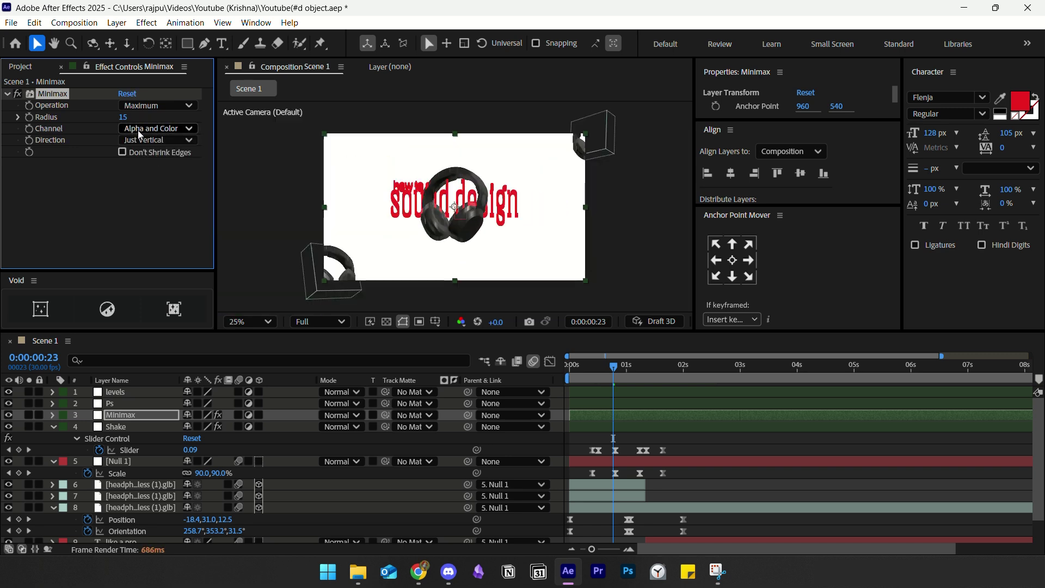
- Set the Minimax radius to 10
left_click(139, 129)
left_click(132, 128)
left_click(126, 125)
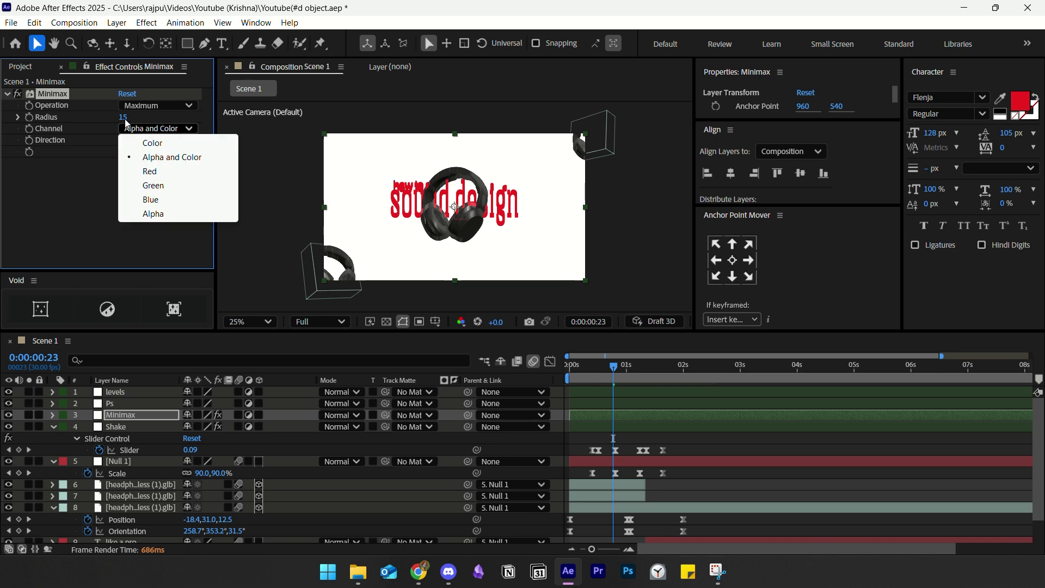
left_click(126, 119)
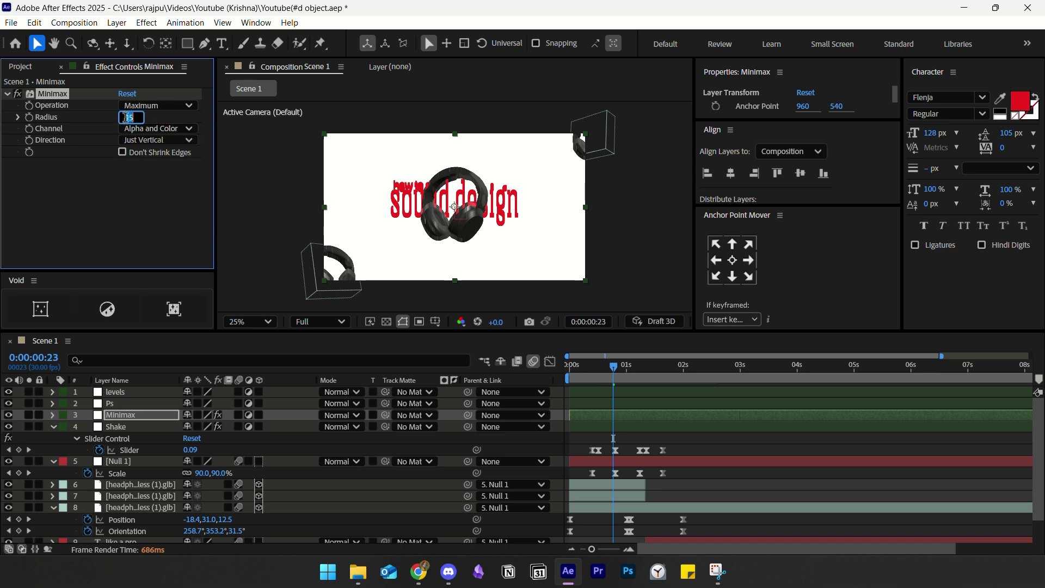
type("10")
key("Return")
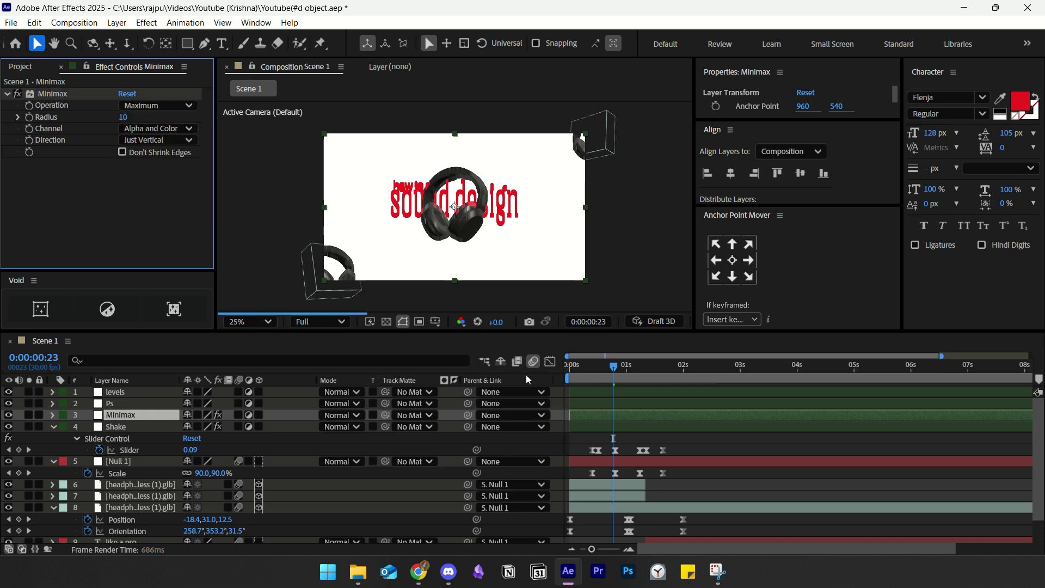
- Enable keyframing on the Minimax Radius at 0:00:00:12 and add a second Radius keyframe at 0:00:00:15
left_click(592, 379)
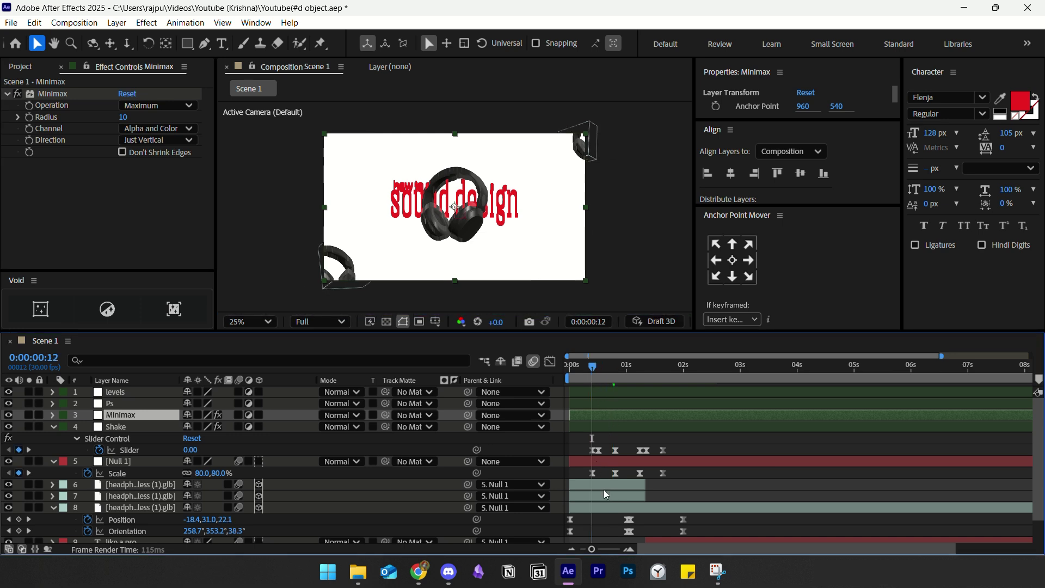
key("equal")
key("equal")
key("equal")
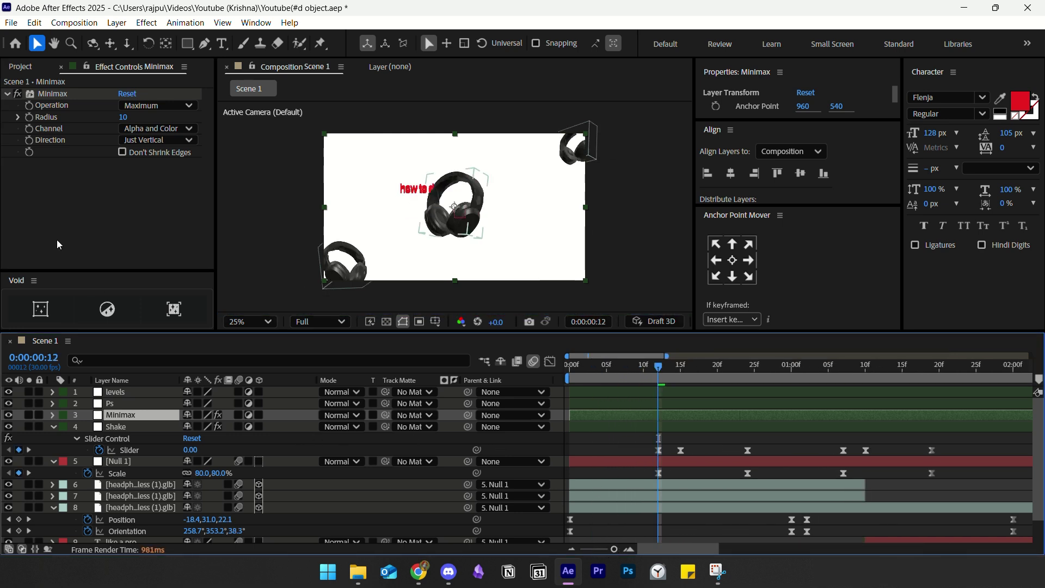
left_click(47, 154)
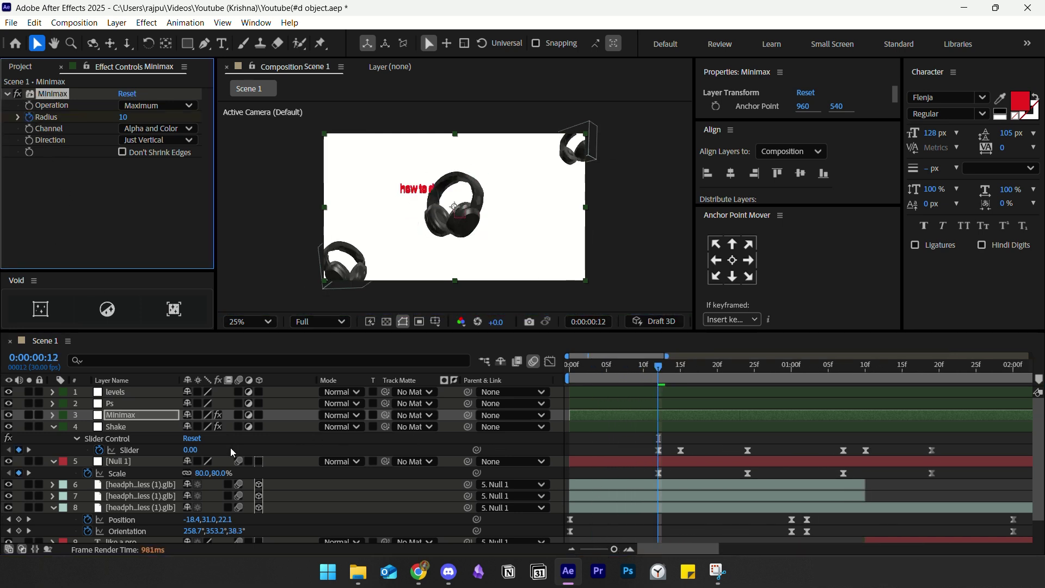
key("u")
key("Page_Down")
key("Page_Down")
key("Page_Down")
left_click(19, 438)
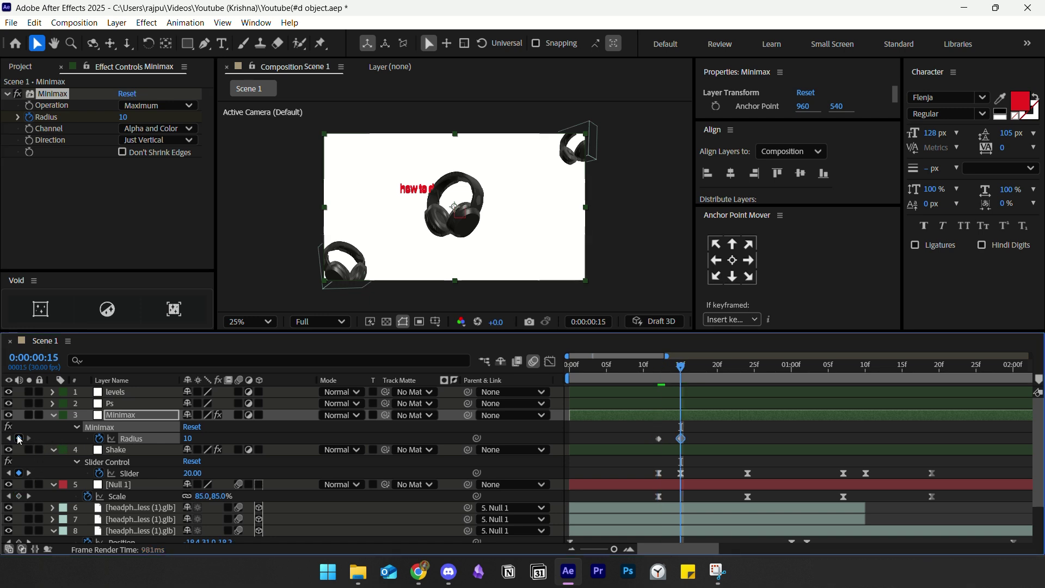
- Add a Minimax Radius keyframe at 0:00:00:24
key("Page_Down")
key("Page_Down")
key("Page_Down")
key("Page_Down")
key("Page_Down")
key("Page_Down")
key("Page_Down")
key("Page_Down")
key("Page_Down")
left_click(19, 439)
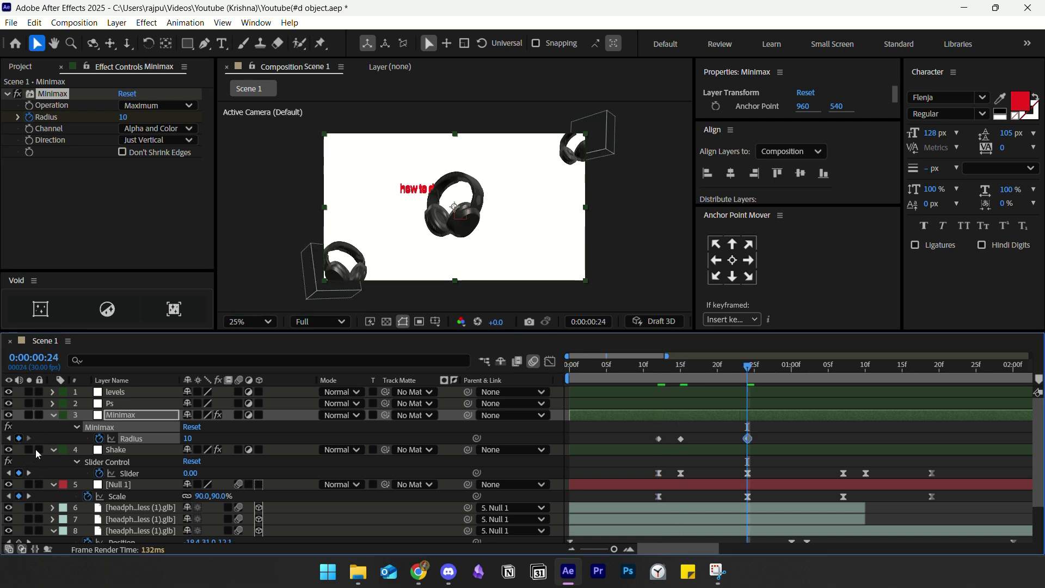
- Add Minimax Radius keyframes matching the remaining Shake slider keyframes at 0:00:01:07, 0:00:01:10 and 0:00:01:19
left_click(28, 473)
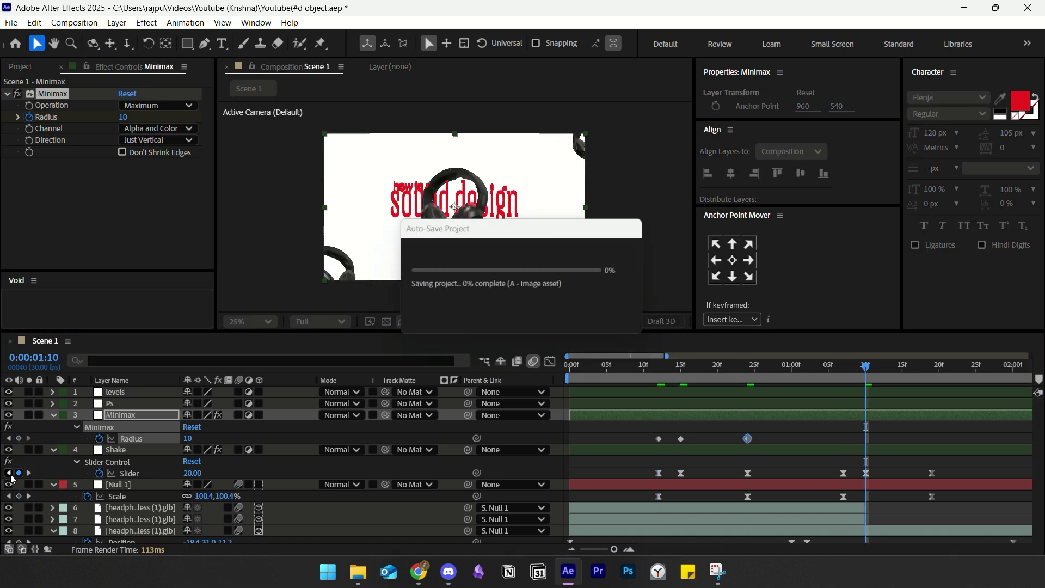
left_click(19, 439)
left_click(28, 473)
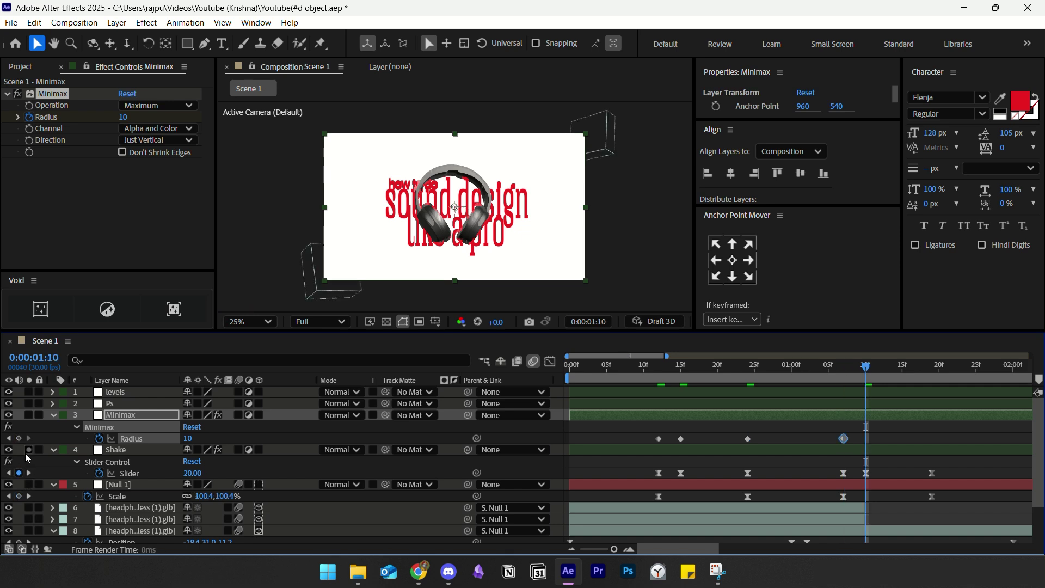
left_click(20, 439)
left_click(28, 473)
left_click(19, 439)
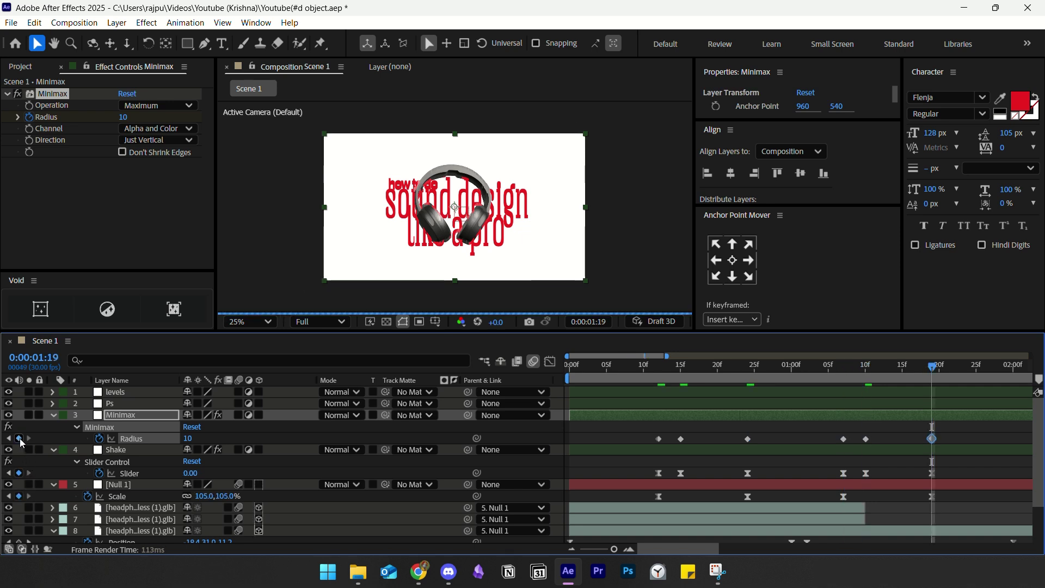
- Set the Minimax Radius to 0 at the first keyframe, 0:00:00:12
left_click(8, 438)
left_click(9, 438)
left_click(8, 439)
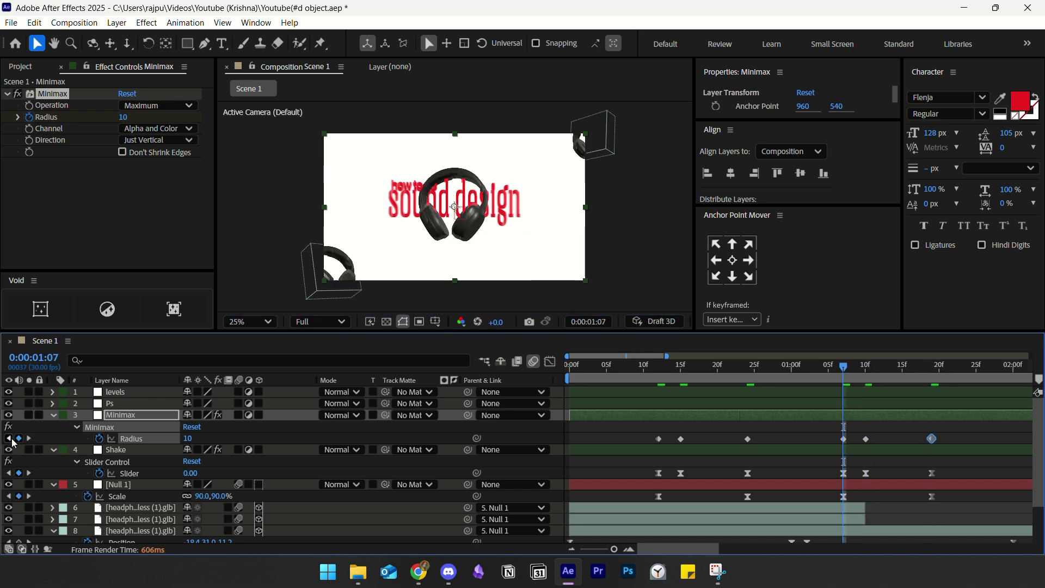
left_click(8, 439)
left_click(9, 438)
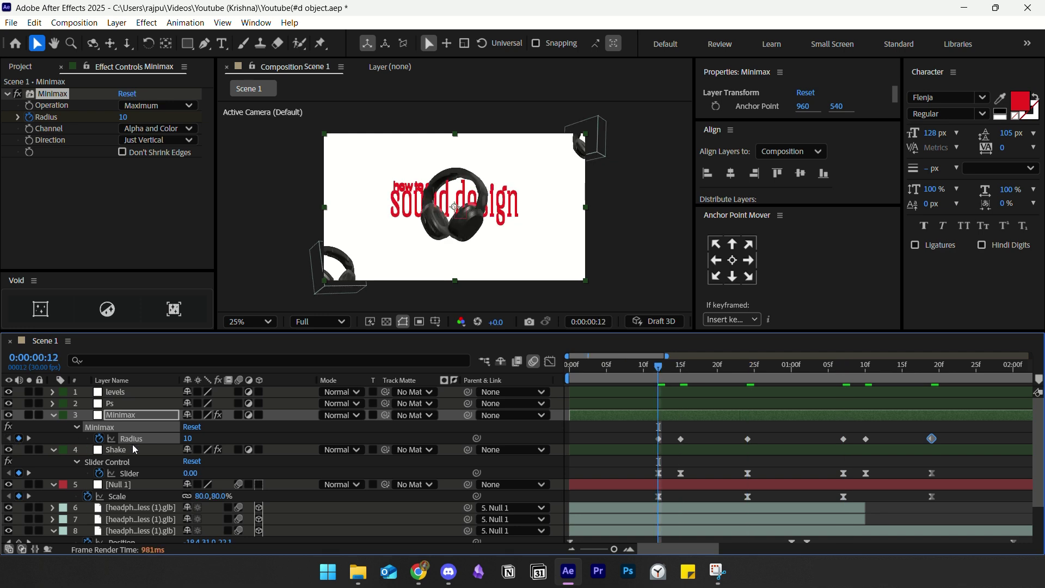
left_click(194, 438)
type("0")
key("Return")
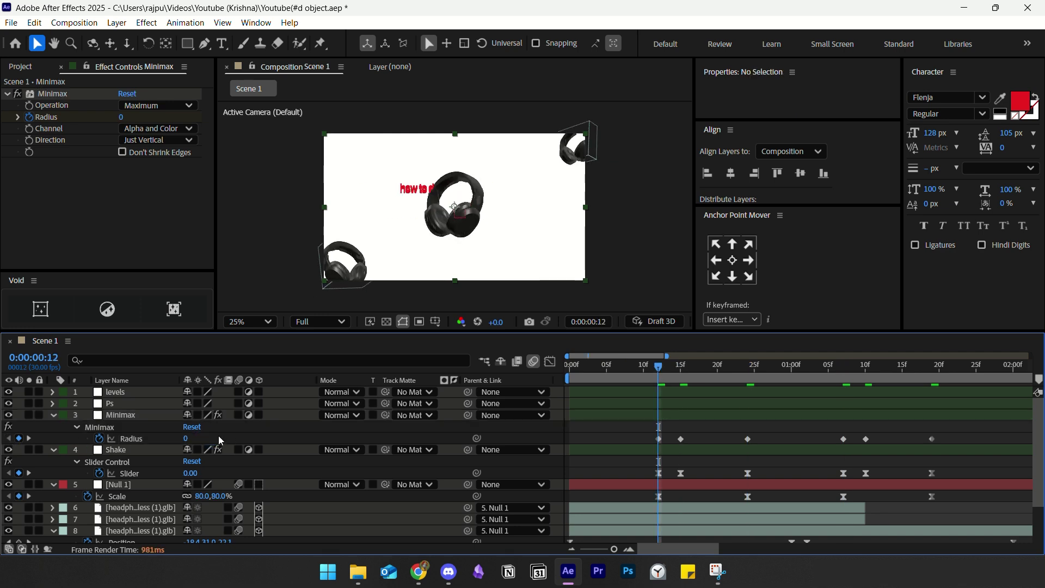
- Set the Minimax Radius to 0 at the 0:00:00:24, 0:00:01:07 and 0:00:01:19 keyframes
left_click(28, 438)
left_click(29, 438)
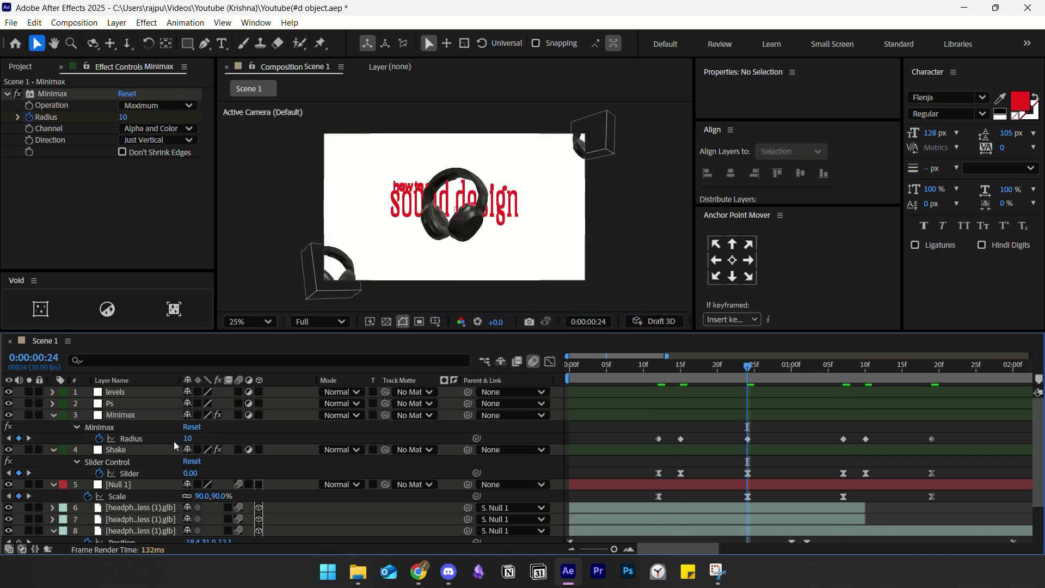
left_click(29, 439)
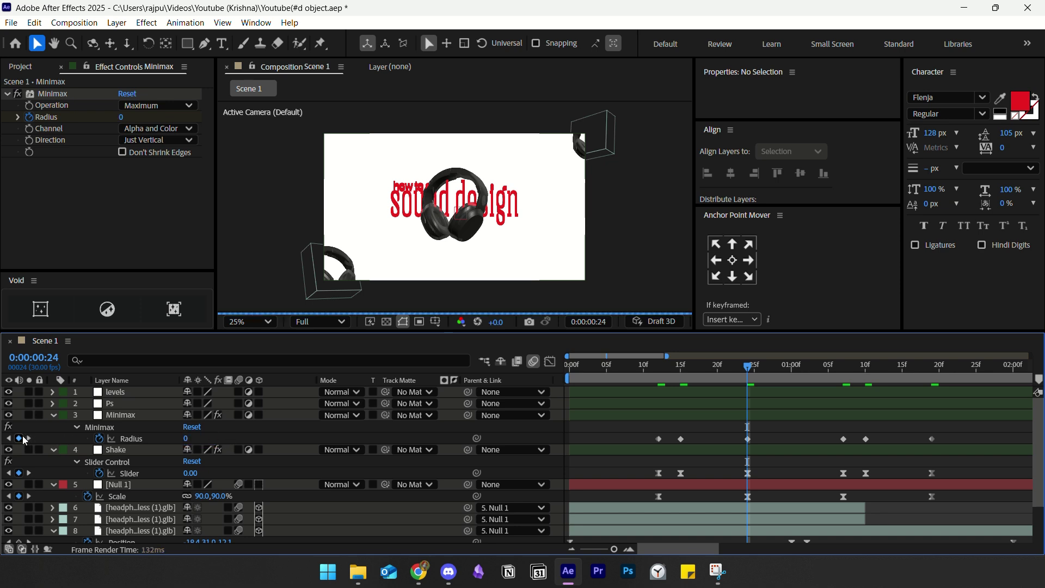
left_click(29, 438)
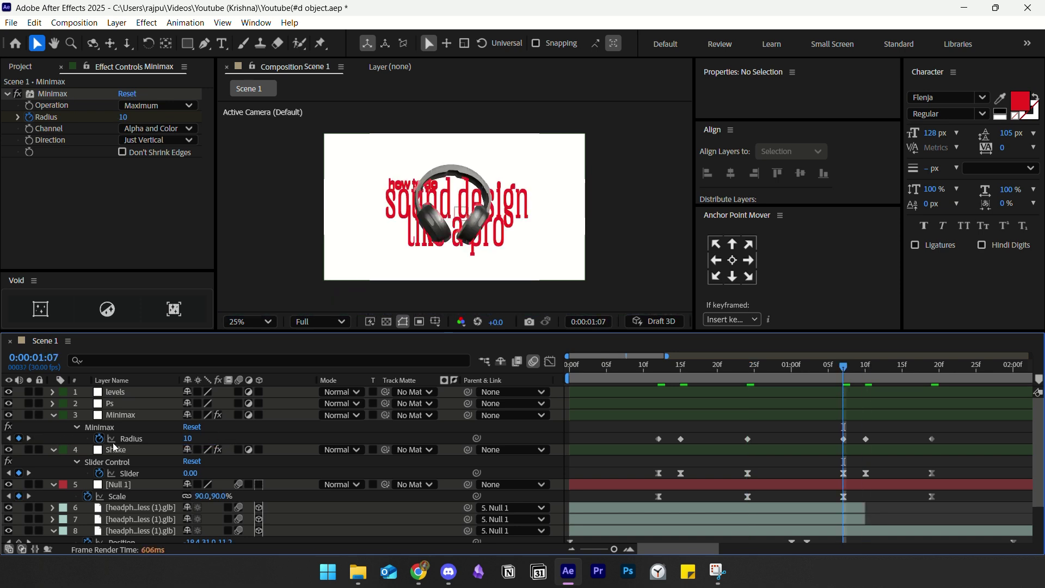
left_click(8, 439)
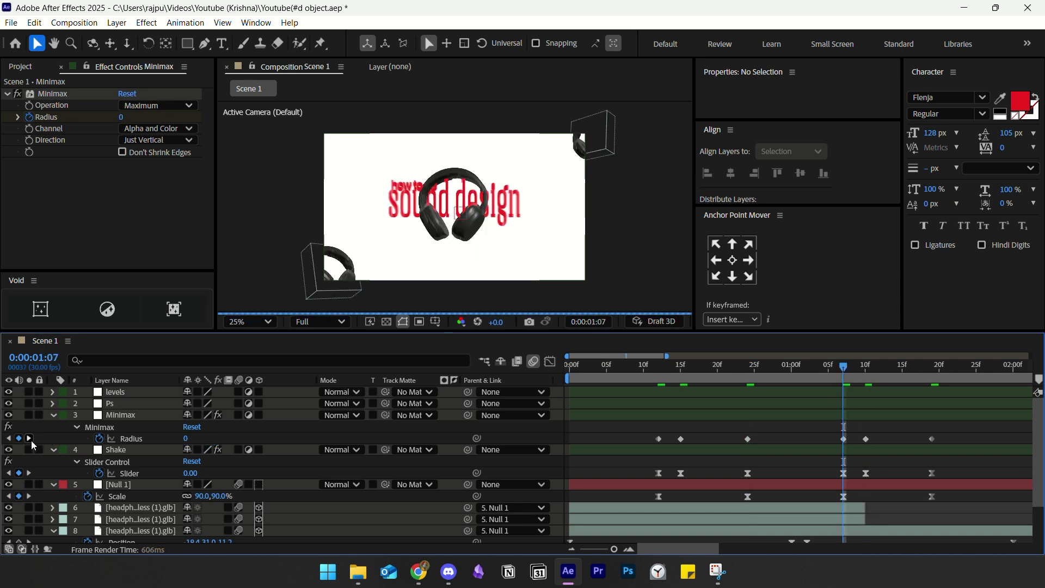
left_click(29, 439)
left_click(29, 438)
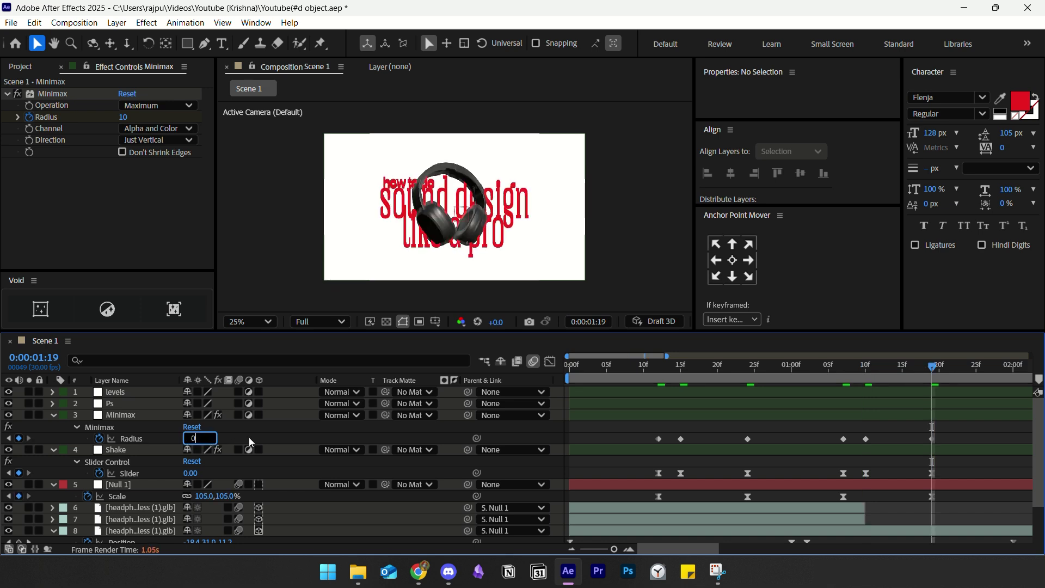
- Apply Easy Ease to all Minimax Radius keyframes and lengthen their incoming speed handles so each change peaks early
left_click_drag(951, 432, 649, 443)
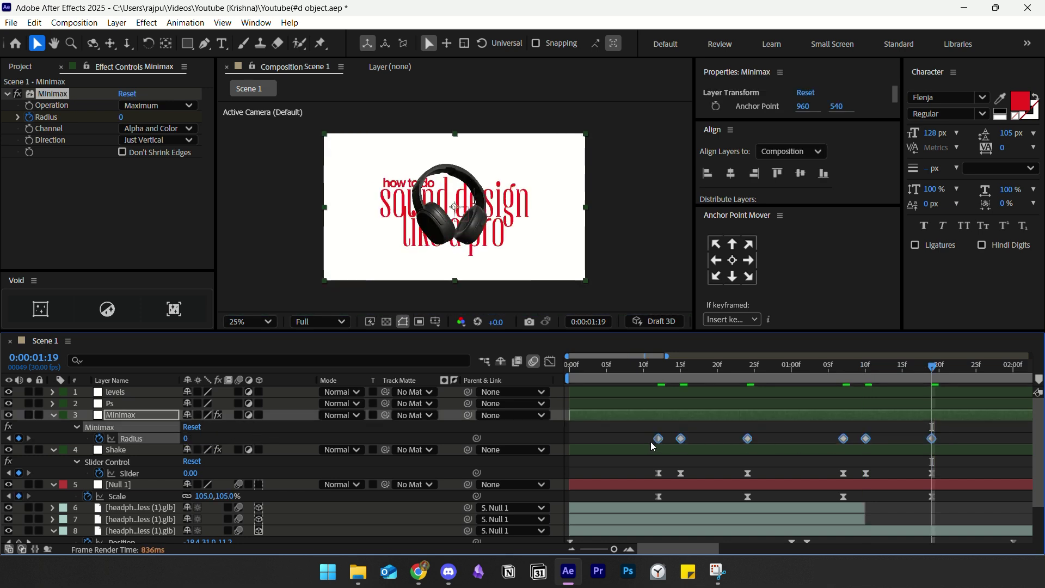
key("F9")
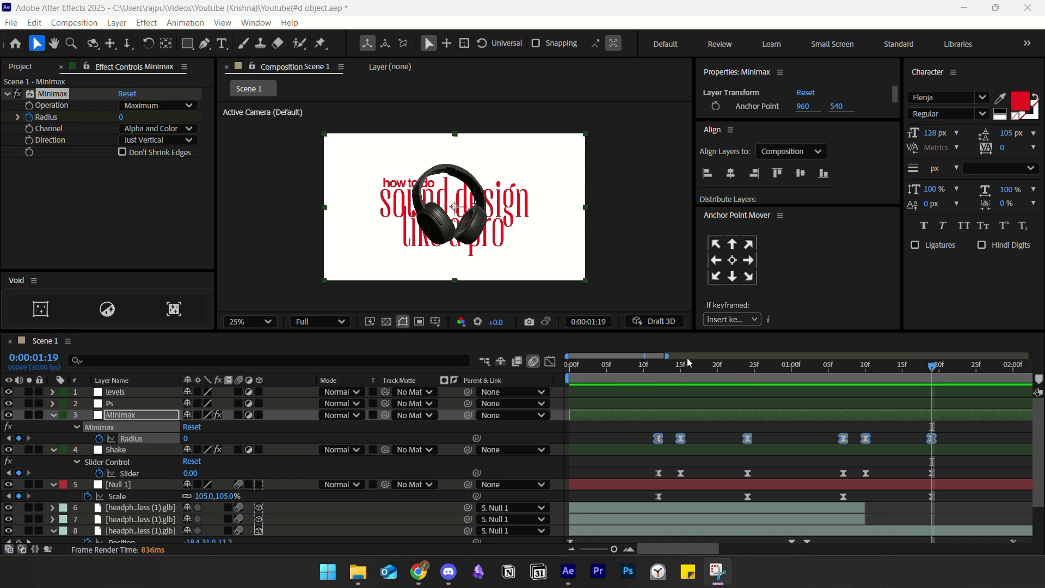
left_click(550, 362)
left_click_drag(977, 453, 617, 507)
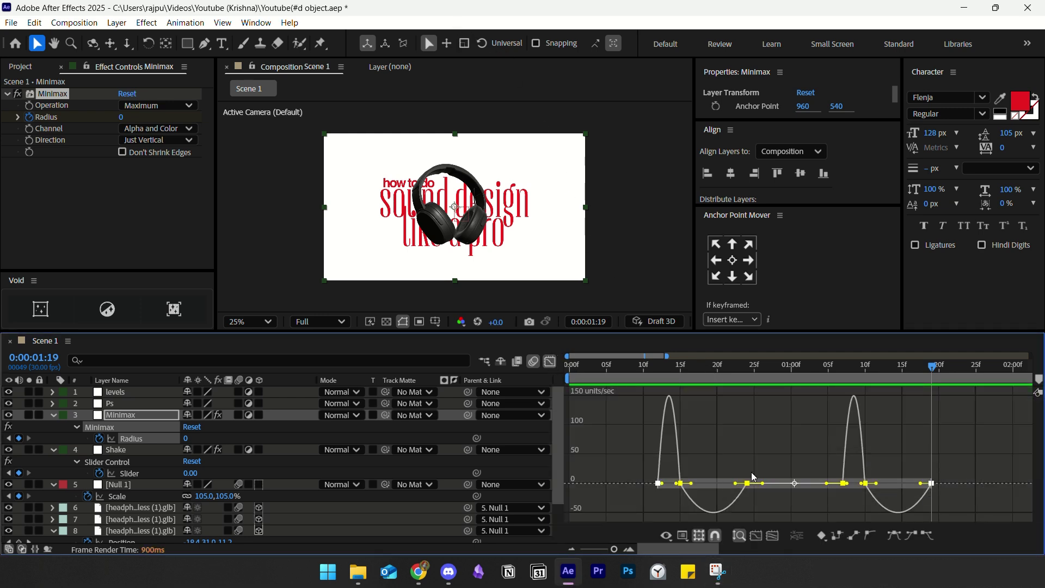
left_click_drag(920, 483, 865, 486)
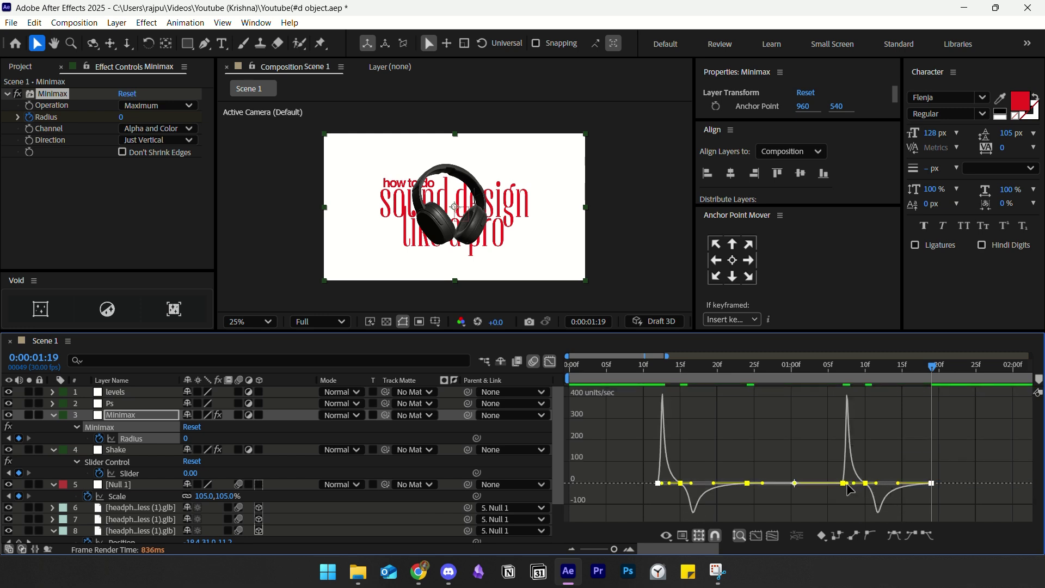
- Reshape the Radius speed curve around 0:00:01:10 so it accelerates sharply into the keyframe and decays gradually out of it
left_click(627, 549)
left_click(819, 502)
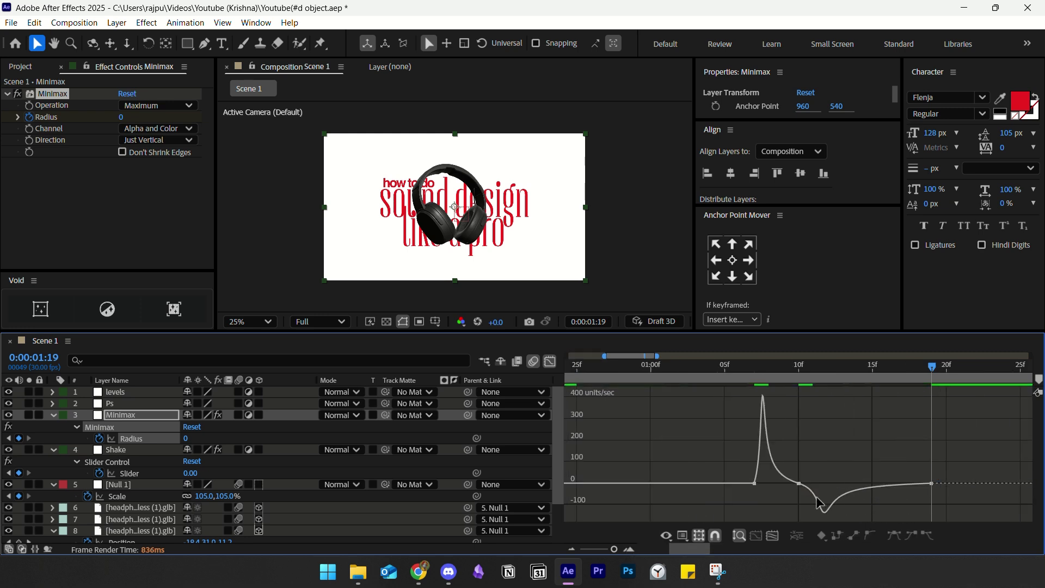
left_click(798, 483)
left_click_drag(778, 483, 821, 473)
left_click(814, 492)
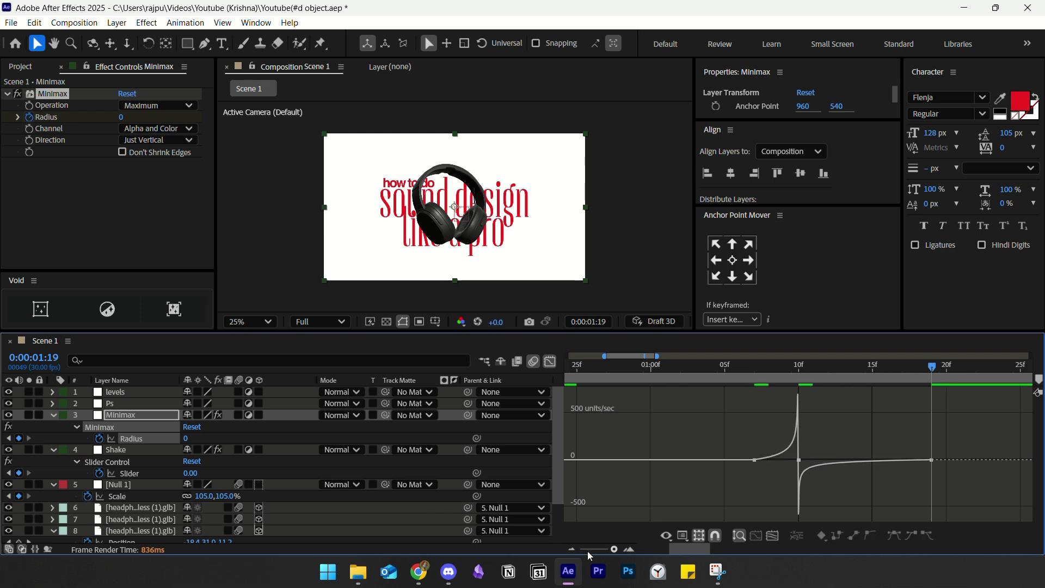
- Give the Radius speed curve around 0:00:00:15 the same sharp peak at the keyframe and leave the graph editor
scroll(609, 539, "down", 3)
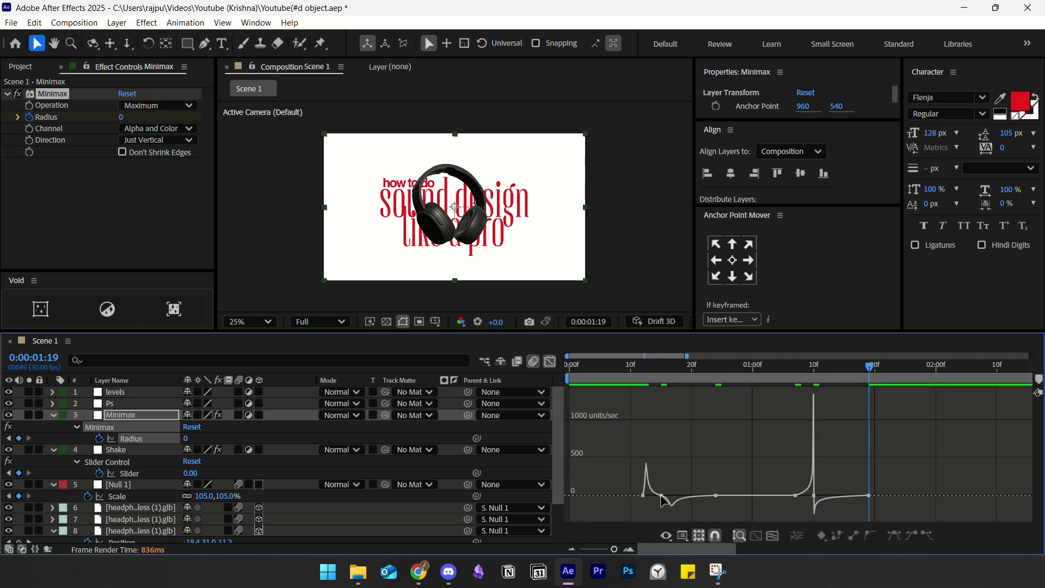
left_click_drag(662, 496, 677, 503)
left_click(681, 495)
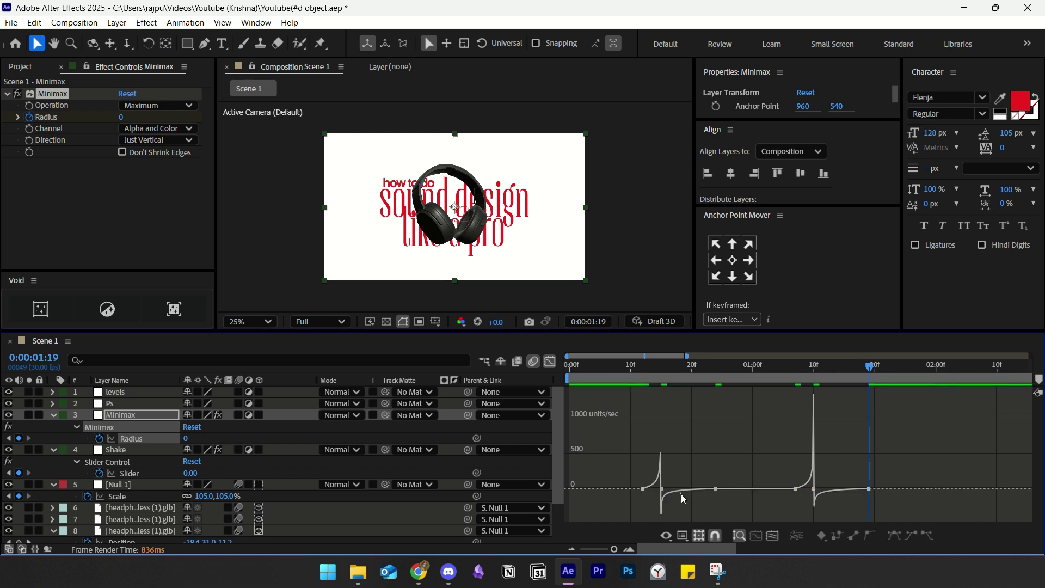
left_click(676, 491)
left_click(555, 363)
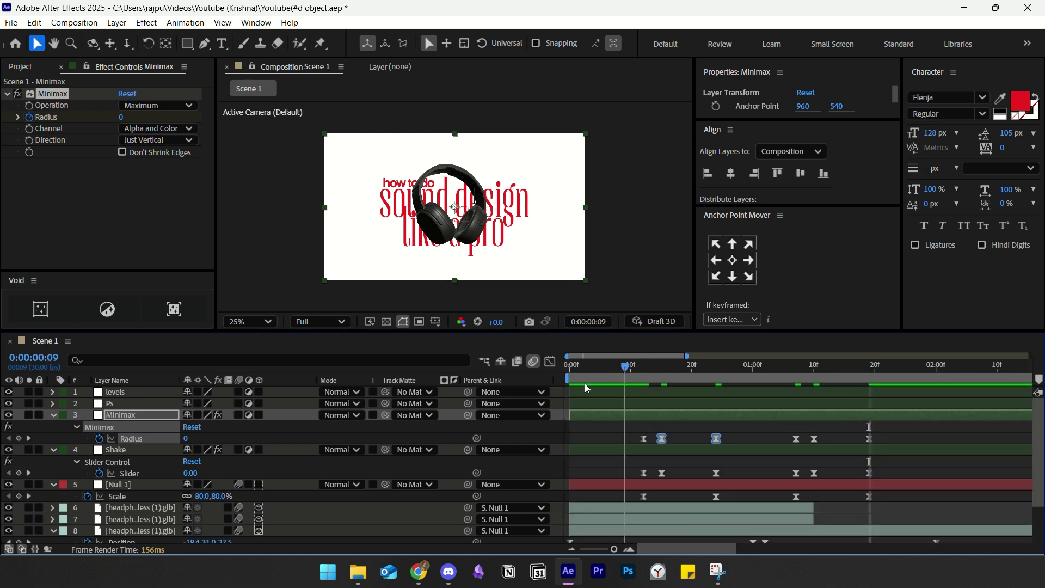
- Preview the scene from the start to check the distortion pulses, and move the current time to 0:00:01:10
key("Home")
left_click(598, 427)
key("space")
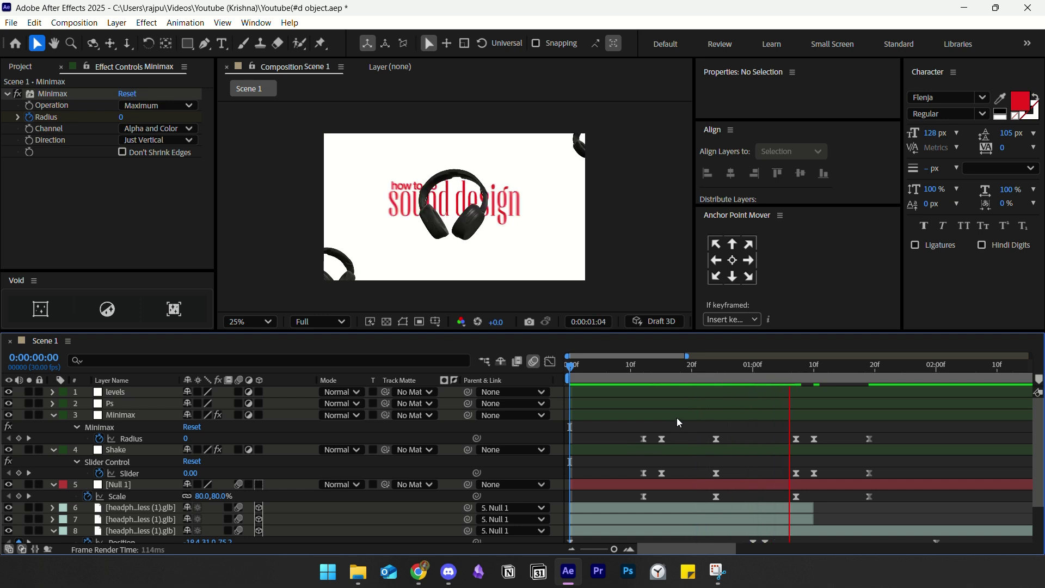
key("space")
left_click_drag(766, 386, 813, 385)
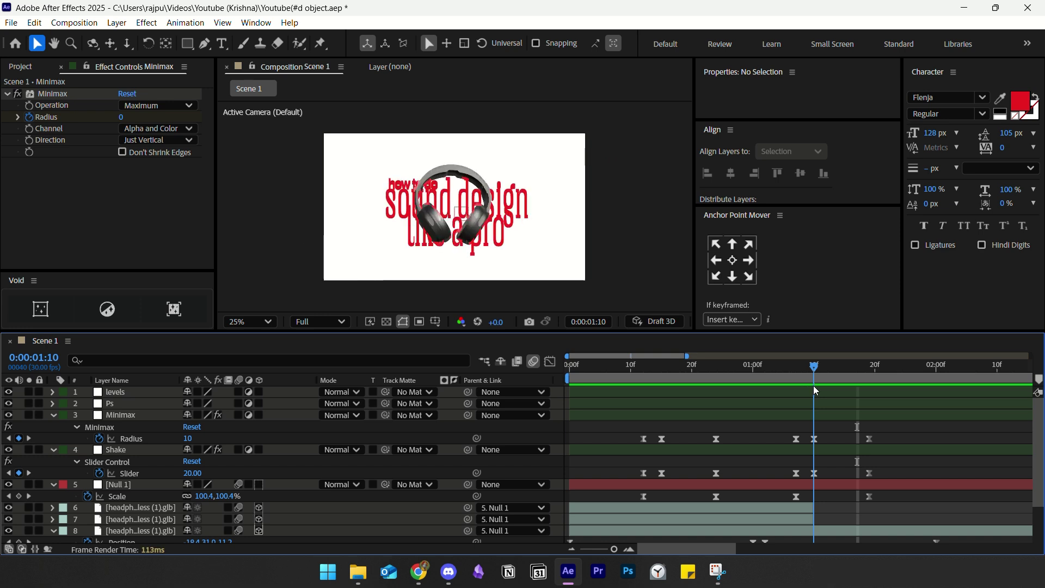
right_click(257, 205)
mouse_move(326, 210)
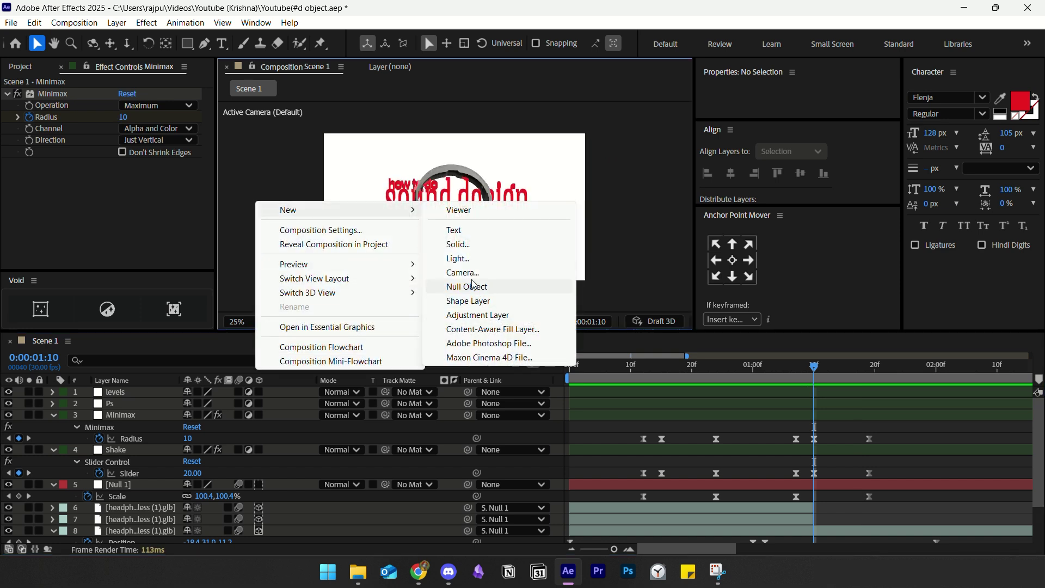
key("Escape")
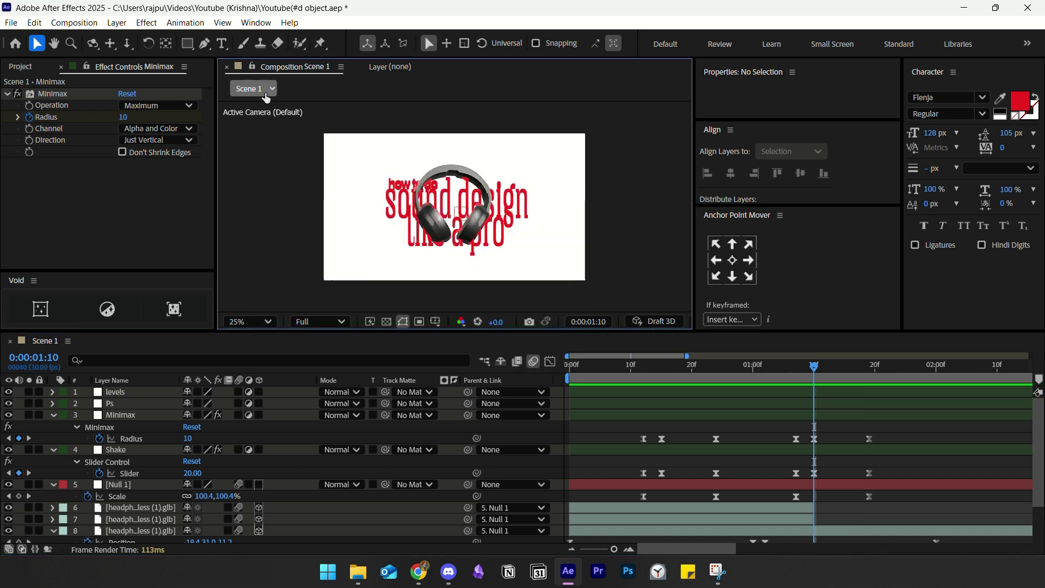
- Draw a purple rectangle shape without a stroke over the upper text and headphones, and centre its anchor point
left_click_drag(187, 43, 218, 43)
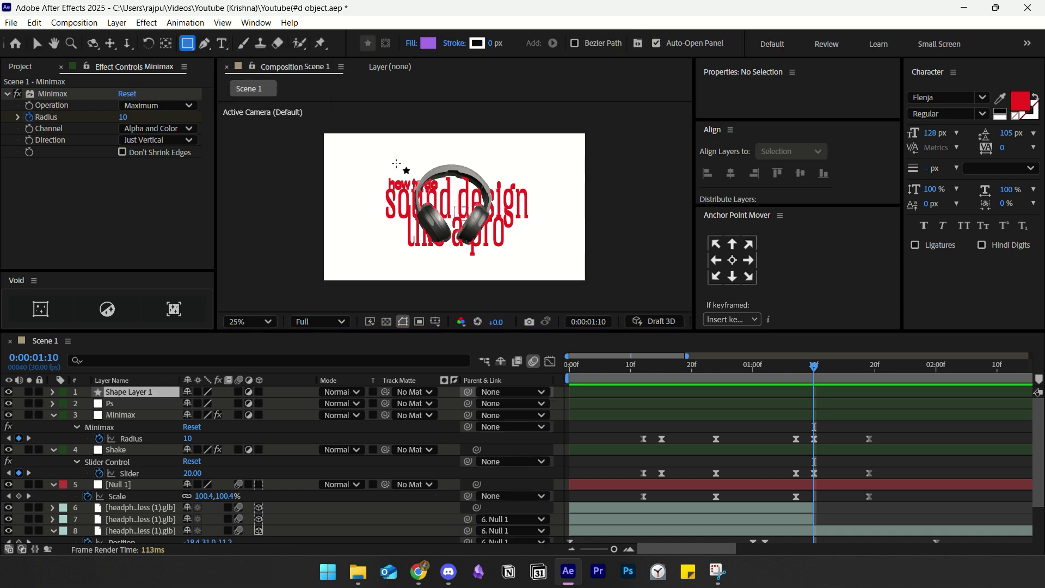
mouse_move(396, 163)
left_mouse_down()
mouse_move(436, 199)
mouse_move(517, 213)
left_mouse_up()
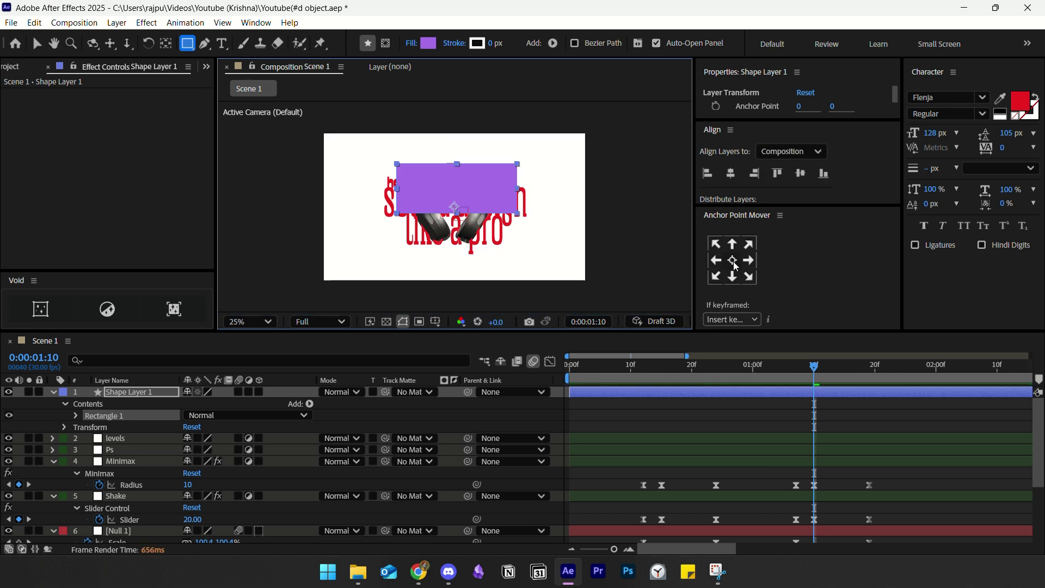
- Convert the rectangle's path to a Bezier path and expand its path properties
left_click(76, 416)
right_click(118, 428)
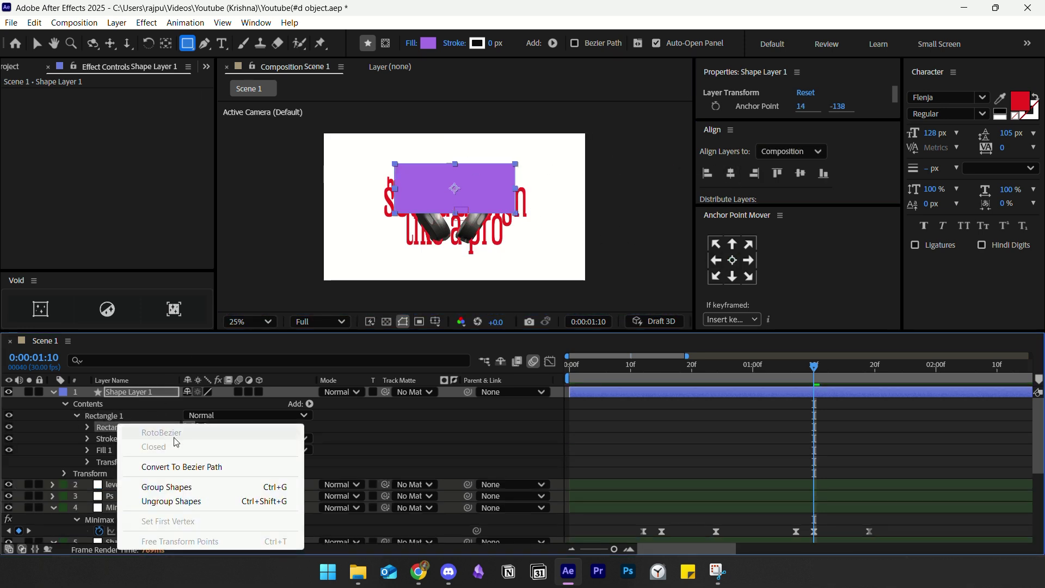
left_click(163, 467)
left_click(87, 428)
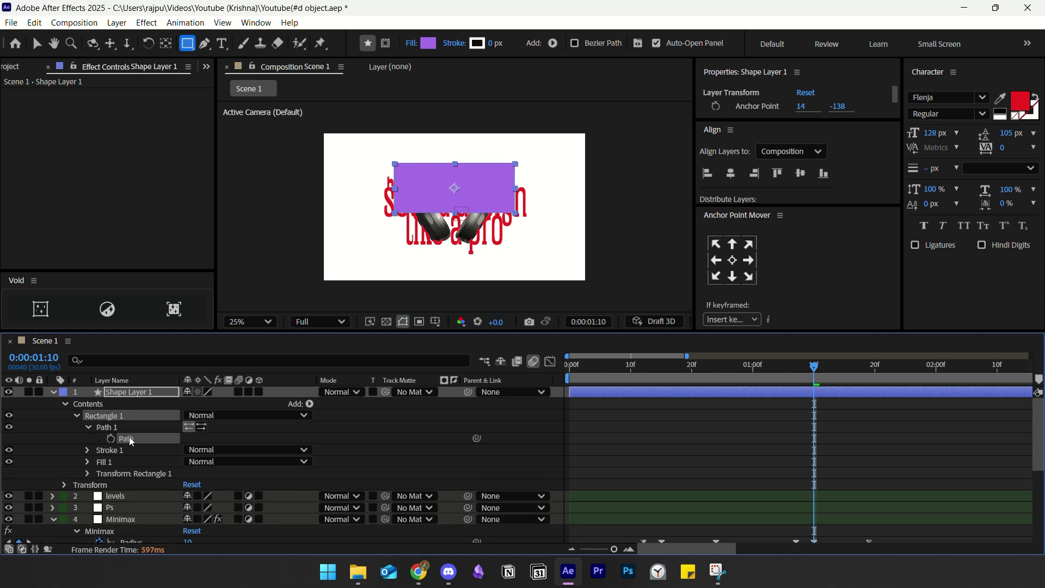
left_click(131, 441)
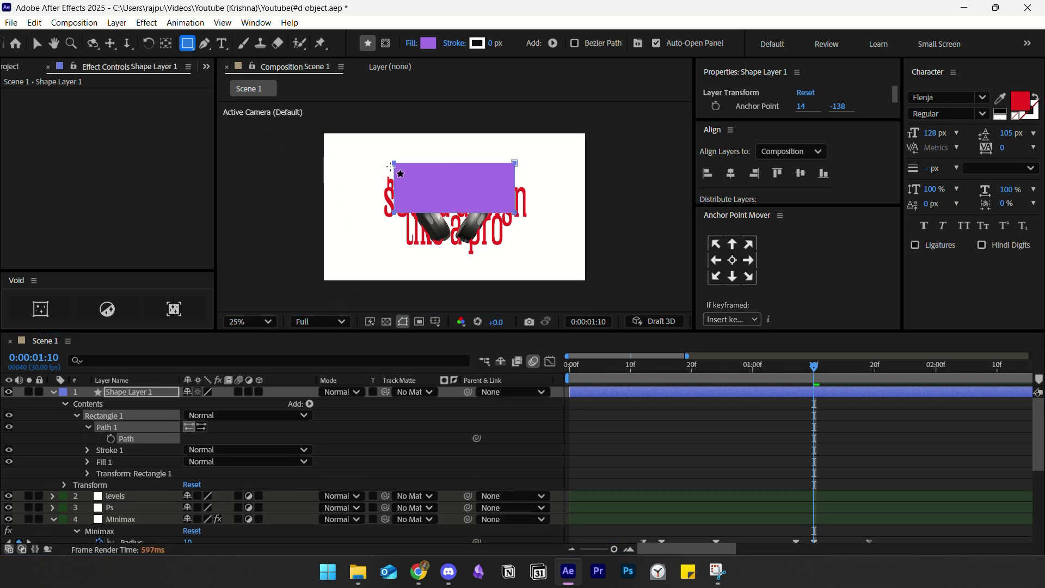
left_click(36, 43)
left_click(397, 167)
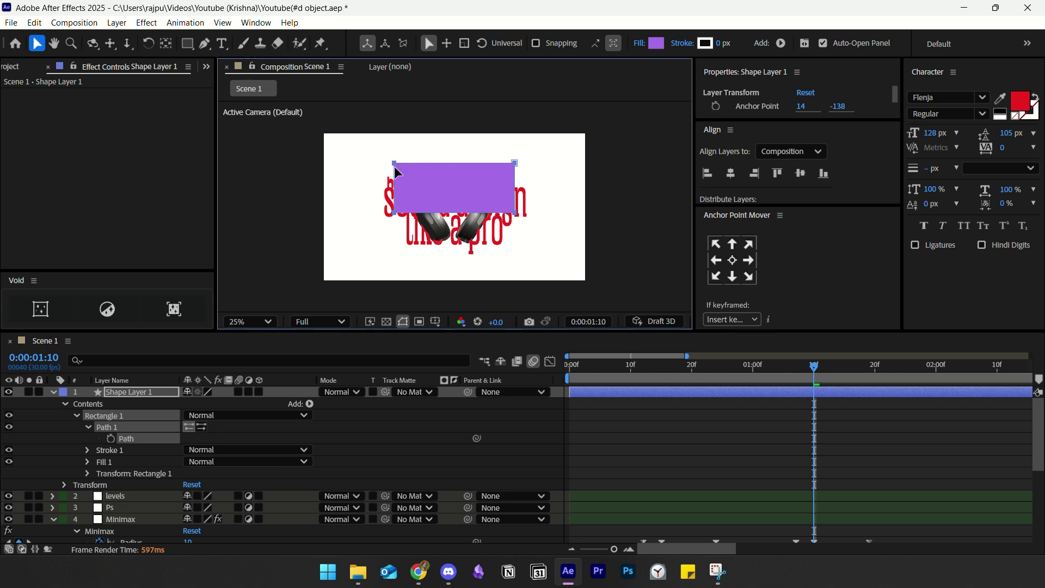
left_click(402, 188)
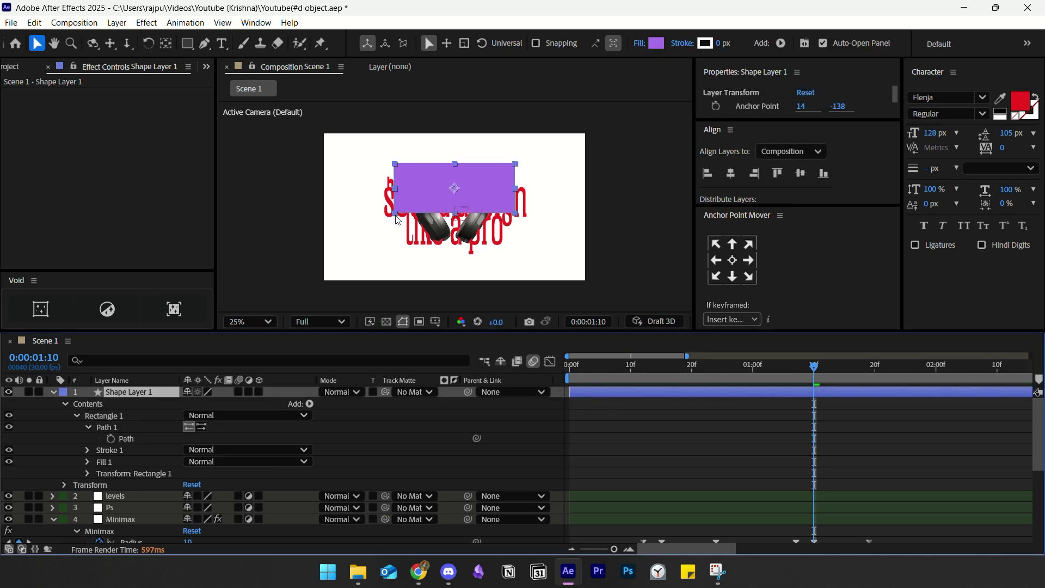
key("ctrl+shift+a")
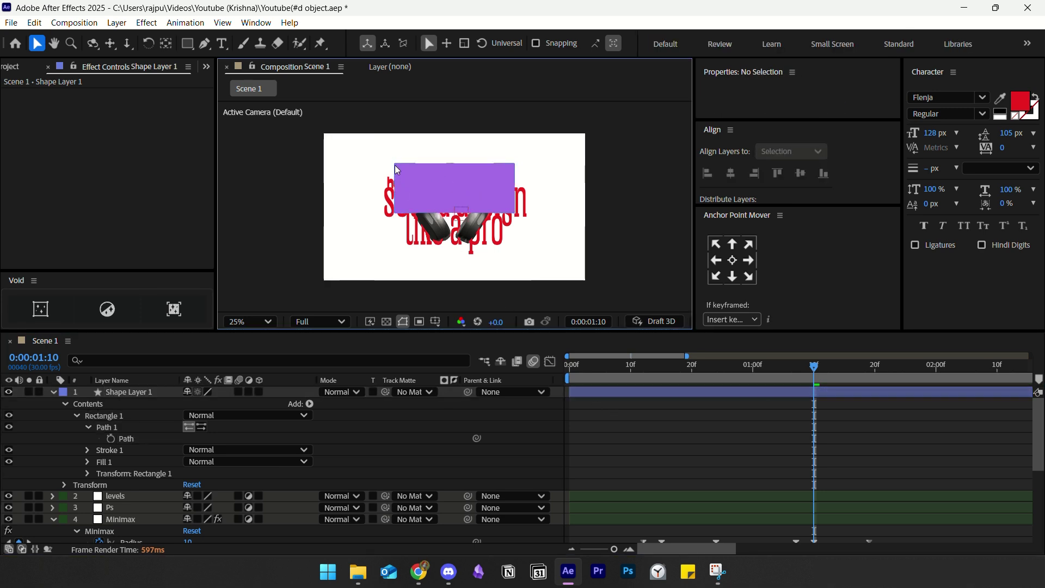
left_click(584, 389)
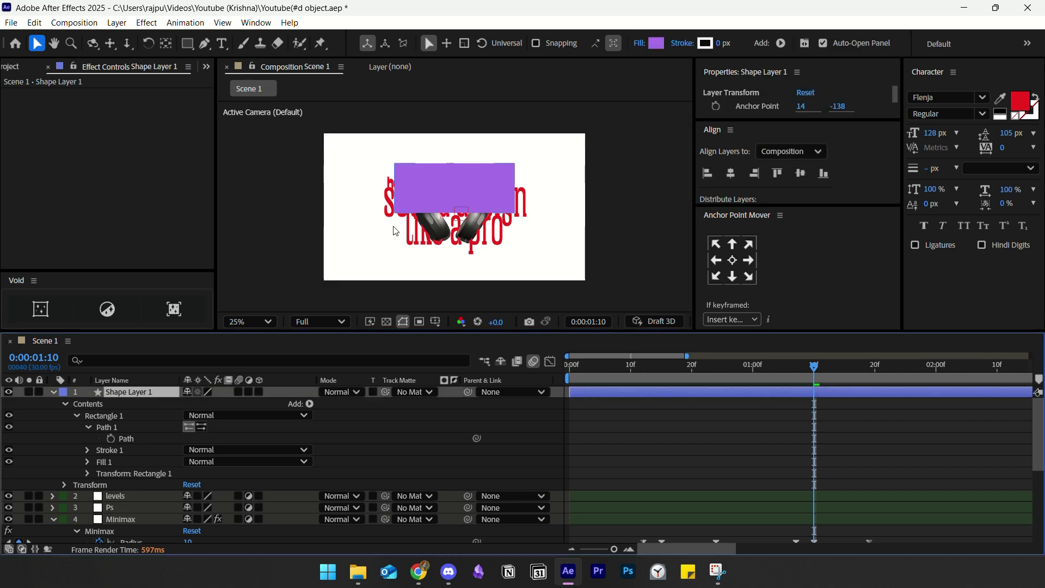
- Reshape the purple rectangle into a slanted bar by lowering its two left corner points with the Pen tool
left_click(399, 199)
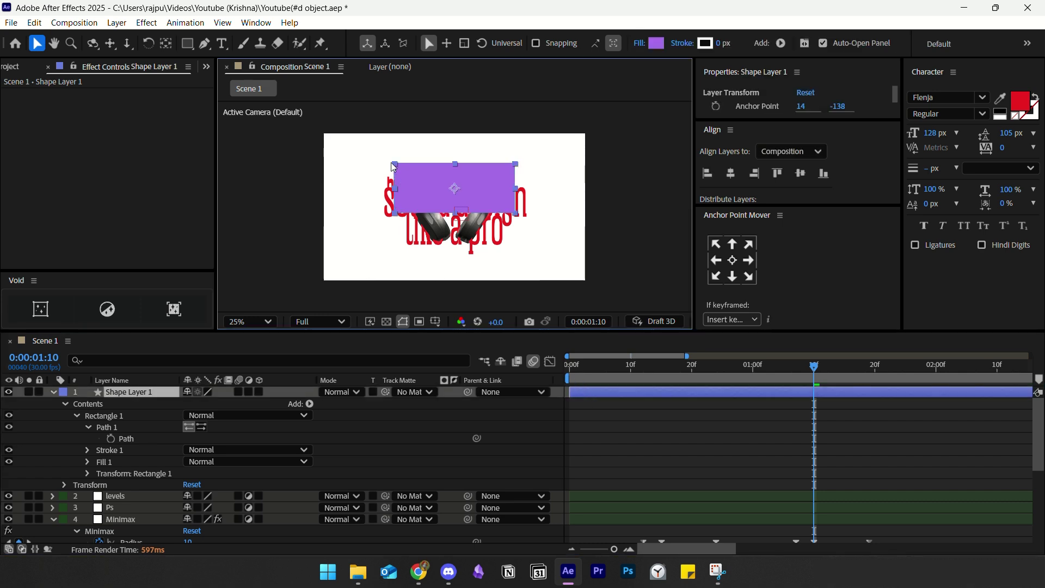
key("g")
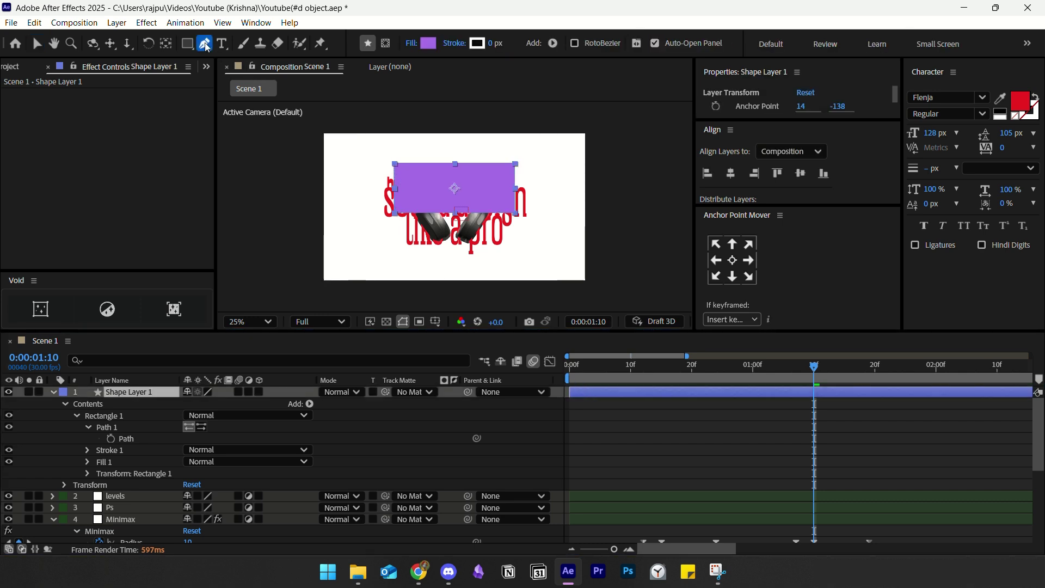
left_click(396, 165)
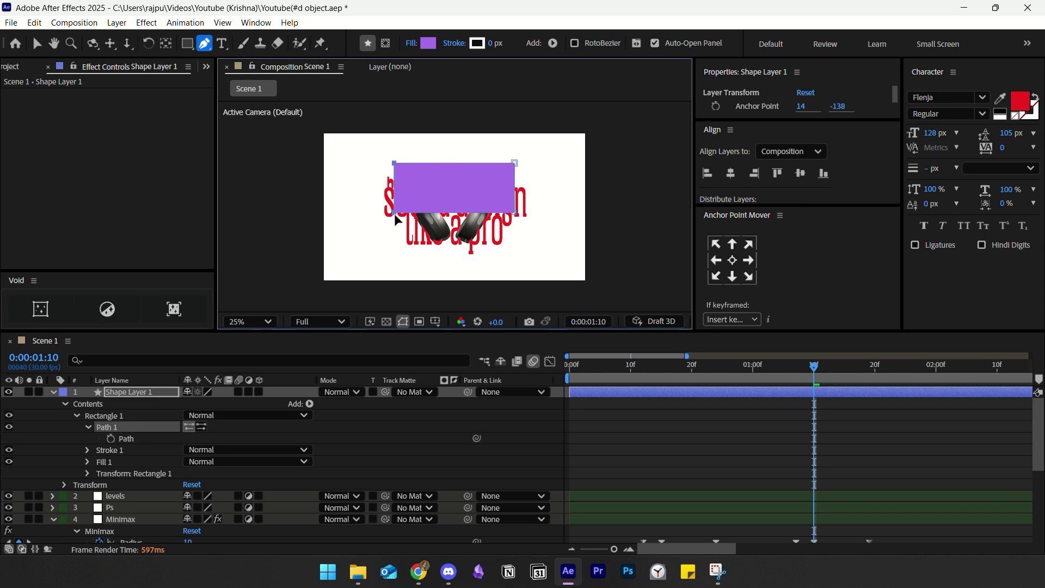
left_click_drag(397, 219, 394, 238)
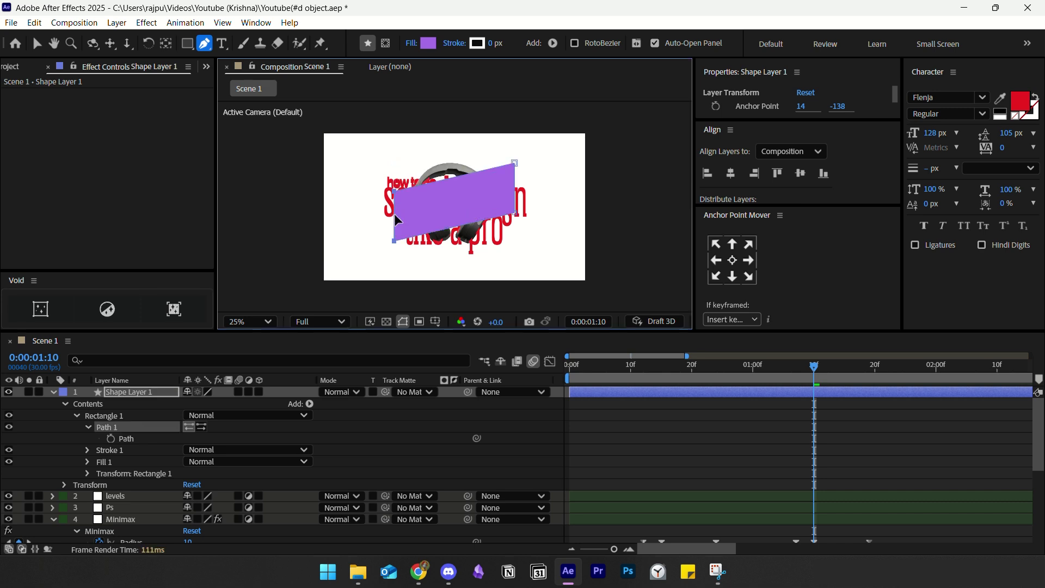
key("ctrl+z")
left_click(611, 425)
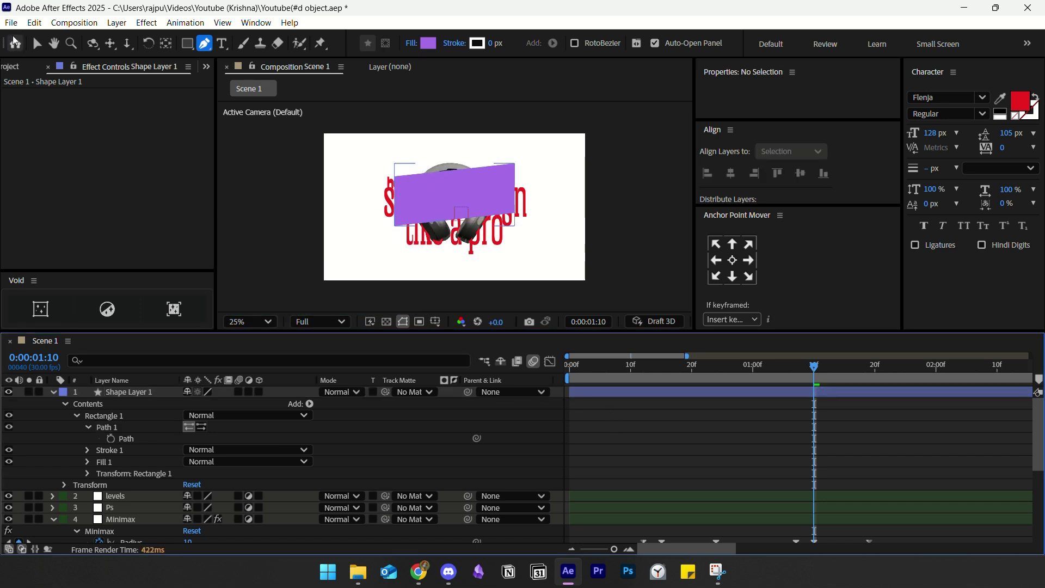
key("v")
- Scale the slanted purple shape up to 126%
left_click(127, 387)
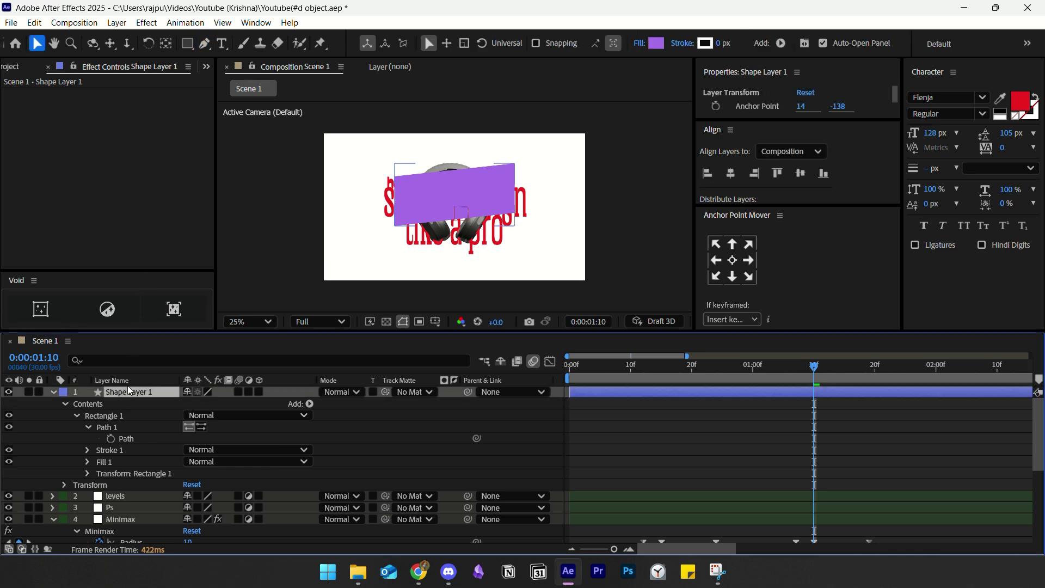
key("s")
left_click_drag(202, 403, 224, 403)
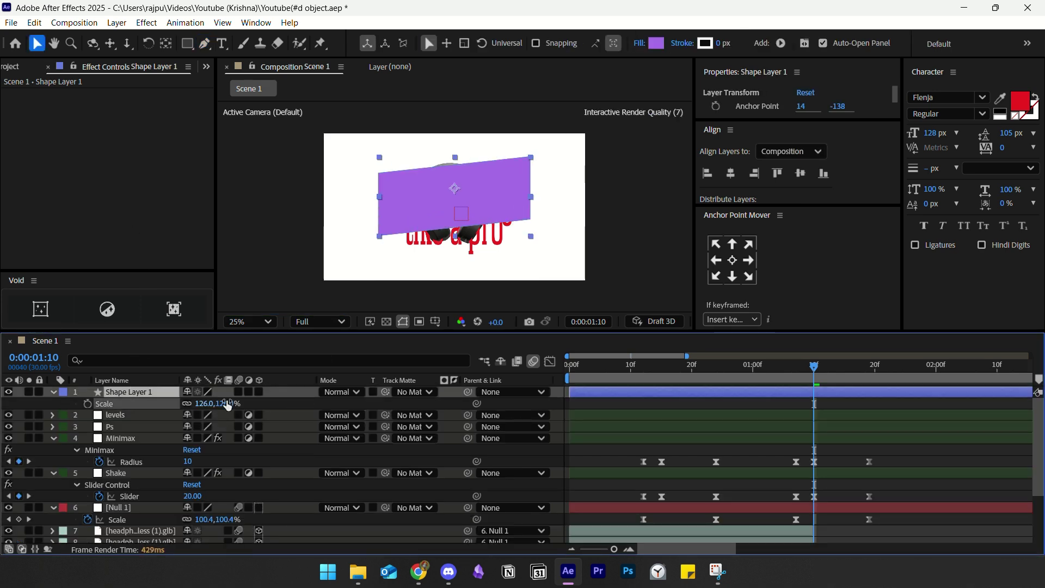
- Duplicate the slanted shape and arrange the copy at the frame's lower right with the original above it, leaving a narrow gap
left_click(165, 394)
key("ctrl+d")
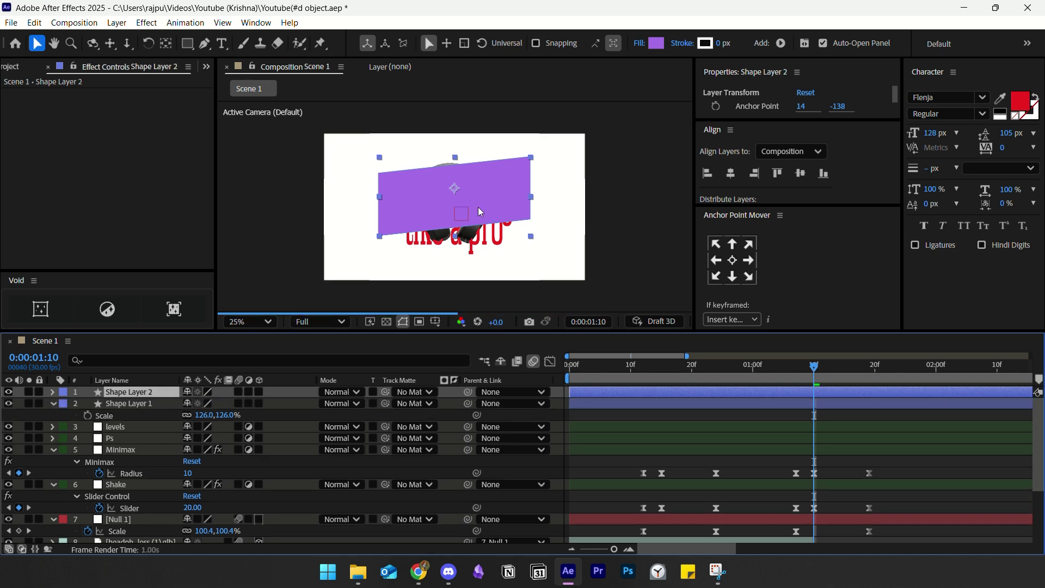
left_click_drag(475, 207, 538, 263)
left_click(143, 403)
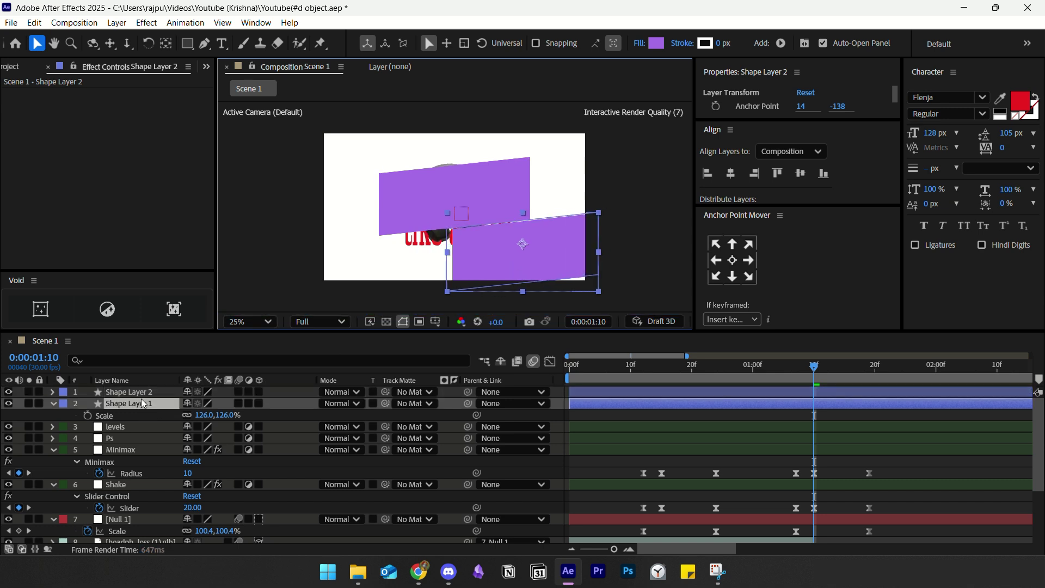
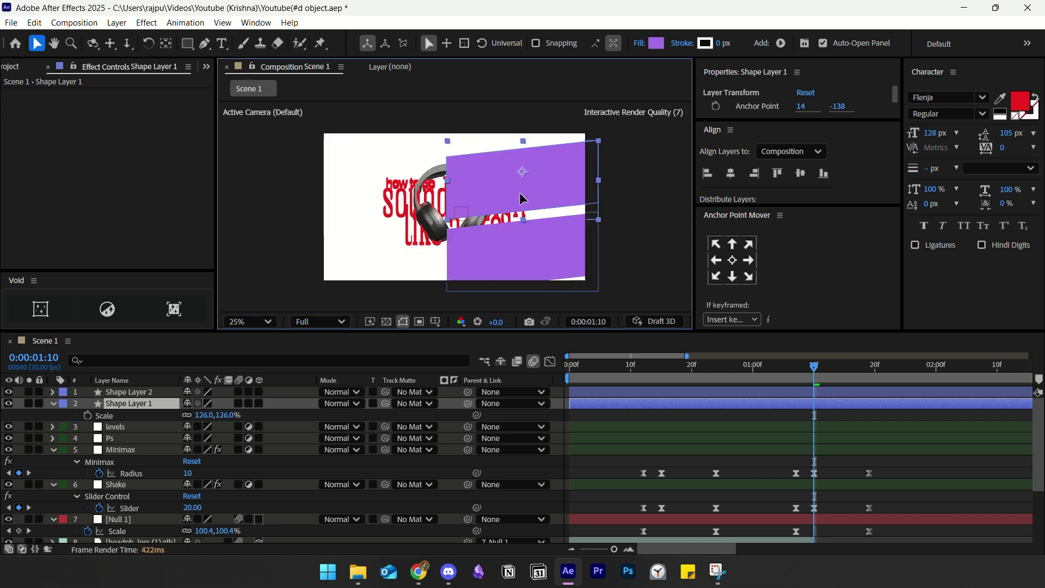
- Set the scale of both slanted shape layers to 130%
left_click(206, 414)
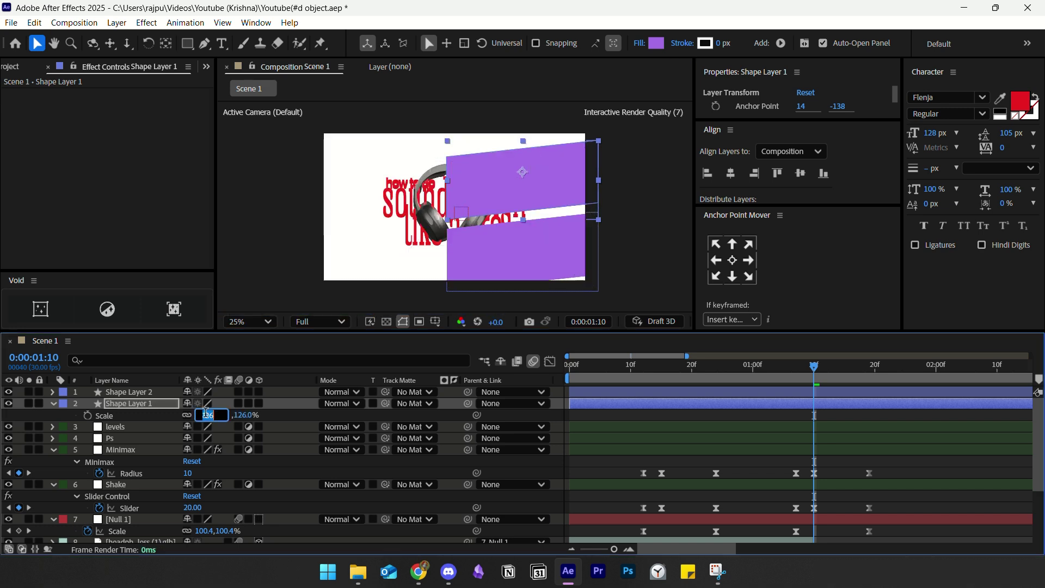
type("130")
key("Return")
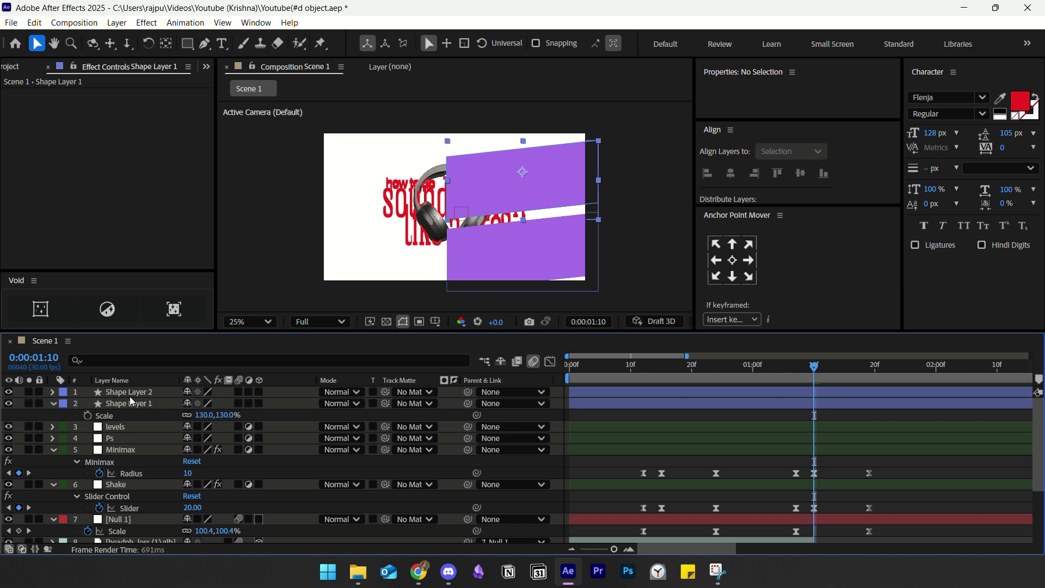
left_click(128, 392)
key("s")
left_click(208, 402)
type("13")
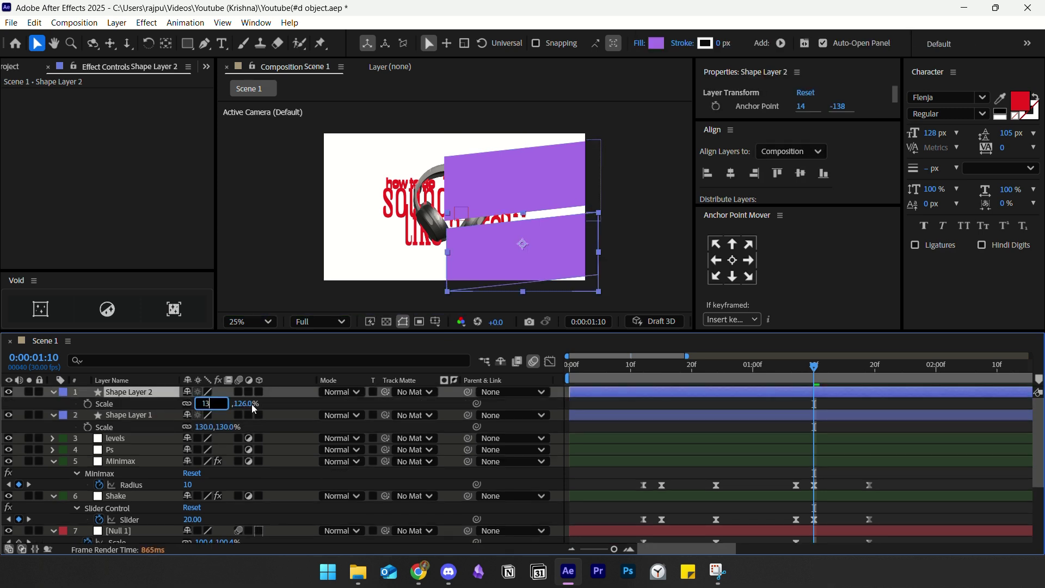
type("0")
key("Return")
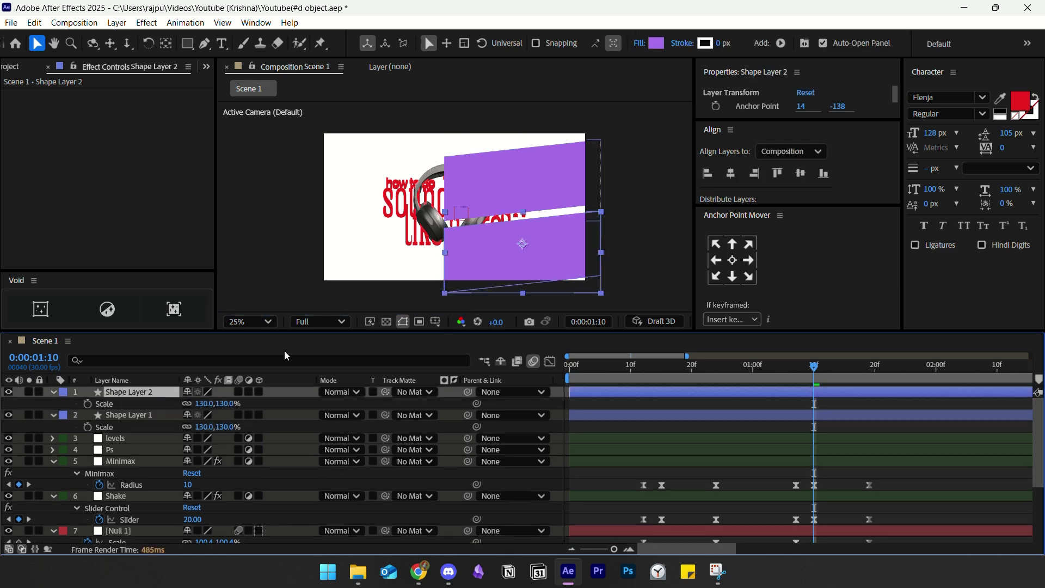
- Nudge the lower slanted shape left until its right end meets the frame's right edge, keeping the gap below the upper shape
left_click(496, 252)
key("shift+Left")
key("shift+Left")
key("shift+Left")
key("shift+Left")
key("shift+Left")
key("shift+Left")
key("shift+Left")
key("shift+Left")
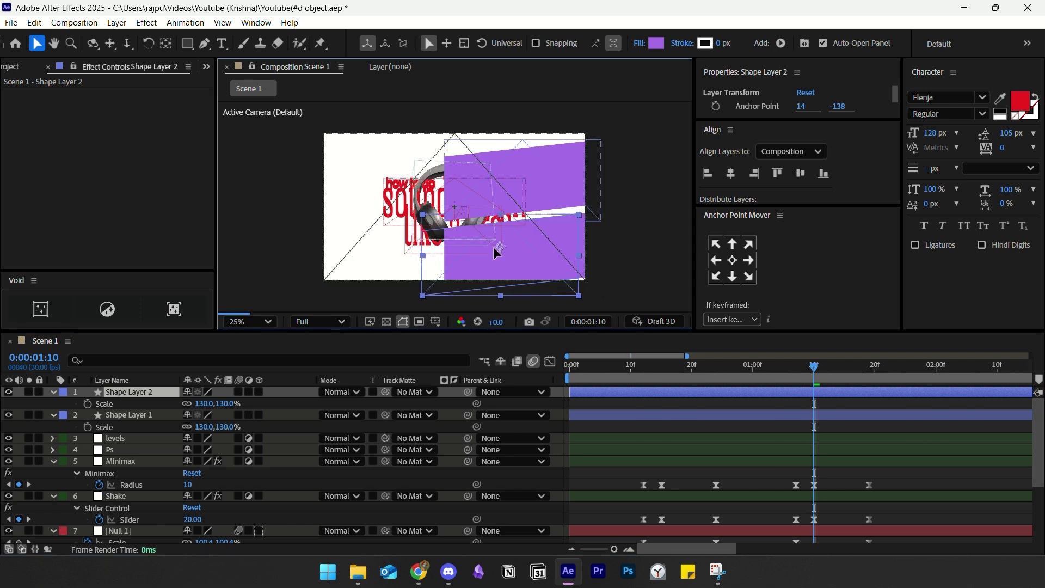
key("shift+Down")
key("shift+Down")
key("shift+Left")
key("shift+Left")
key("shift+Left")
key("shift+Left")
key("shift+Up")
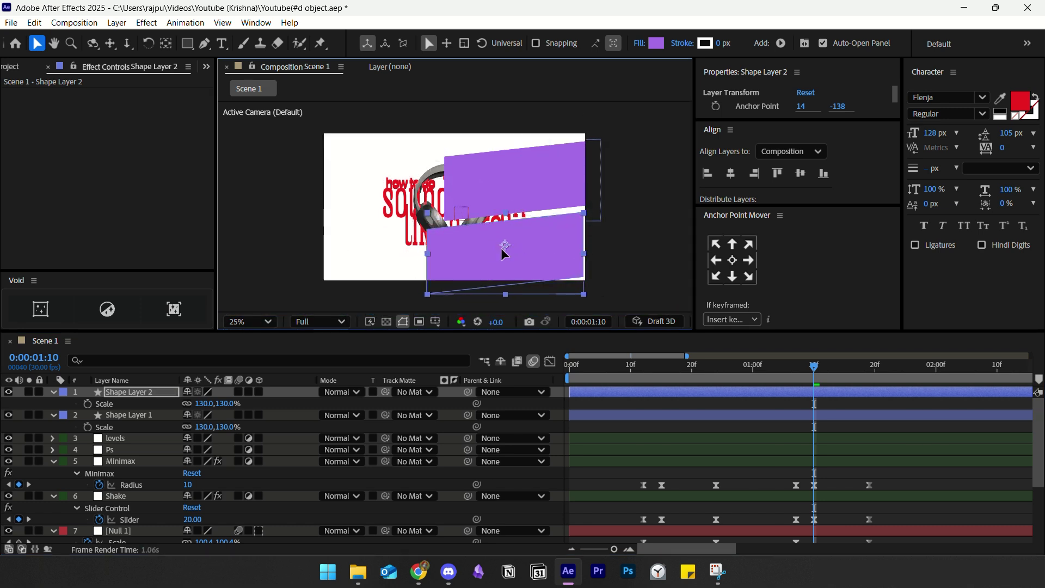
key("shift+Right")
key("shift+Right")
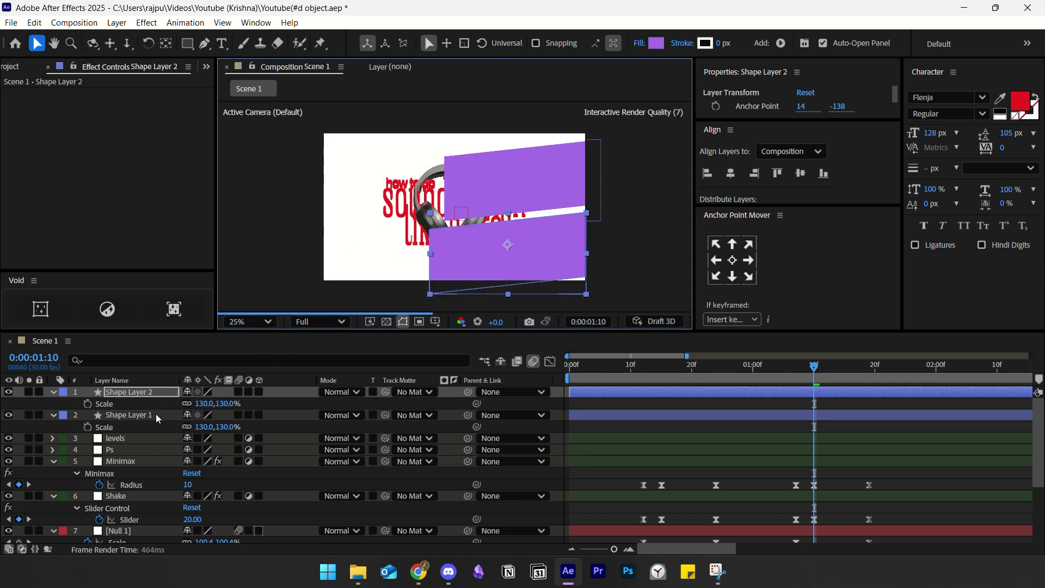
- Nudge the upper slanted shape left to roughly line up with the lower one
left_click(157, 416)
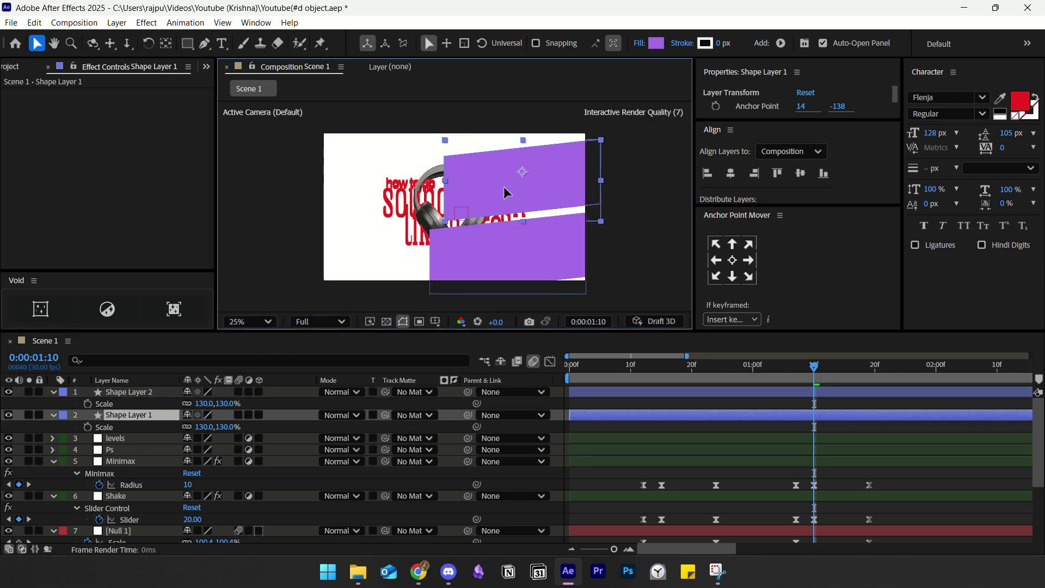
key("shift+Left")
key("shift+Left")
key("shift+Left")
key("shift+Left")
key("shift+Left")
key("shift+Left")
key("shift+Left")
key("shift+Left")
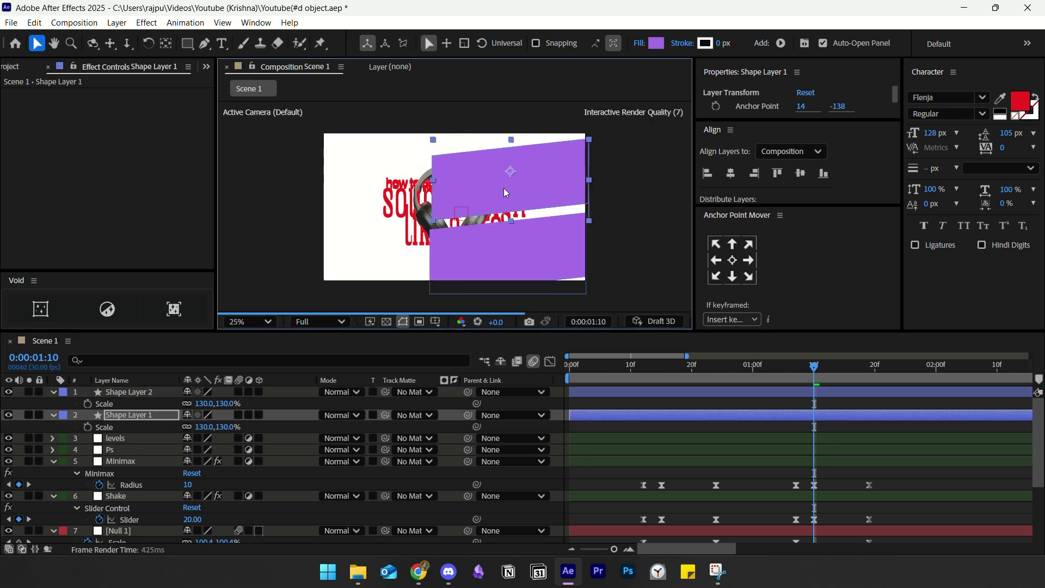
- Pre-compose both shape layers as Pre-comp 1, moving all attributes into the new composition
left_click(52, 415)
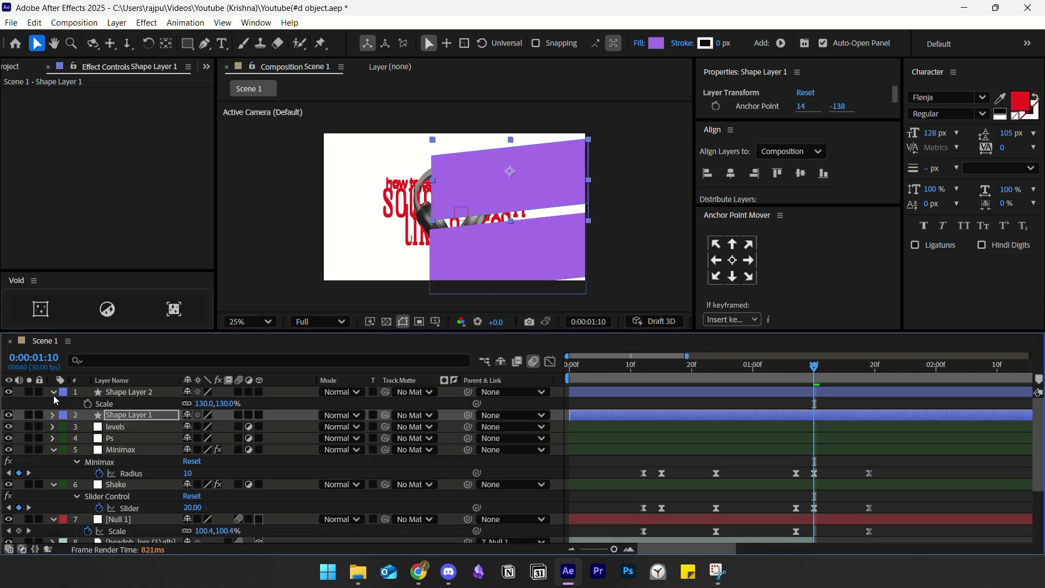
left_click(53, 392)
left_click(128, 392, "ctrl")
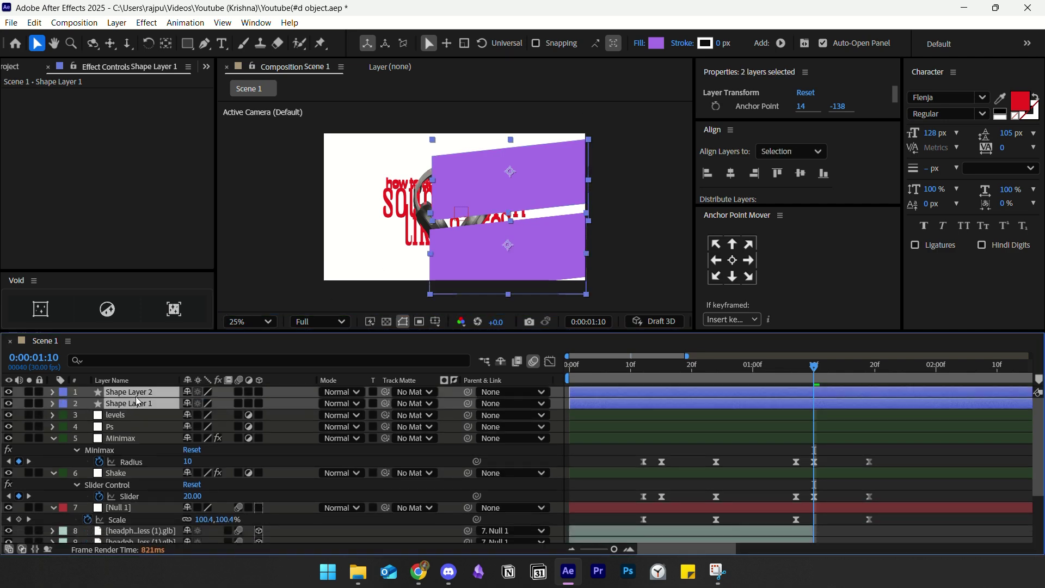
right_click(138, 401)
left_click(163, 311)
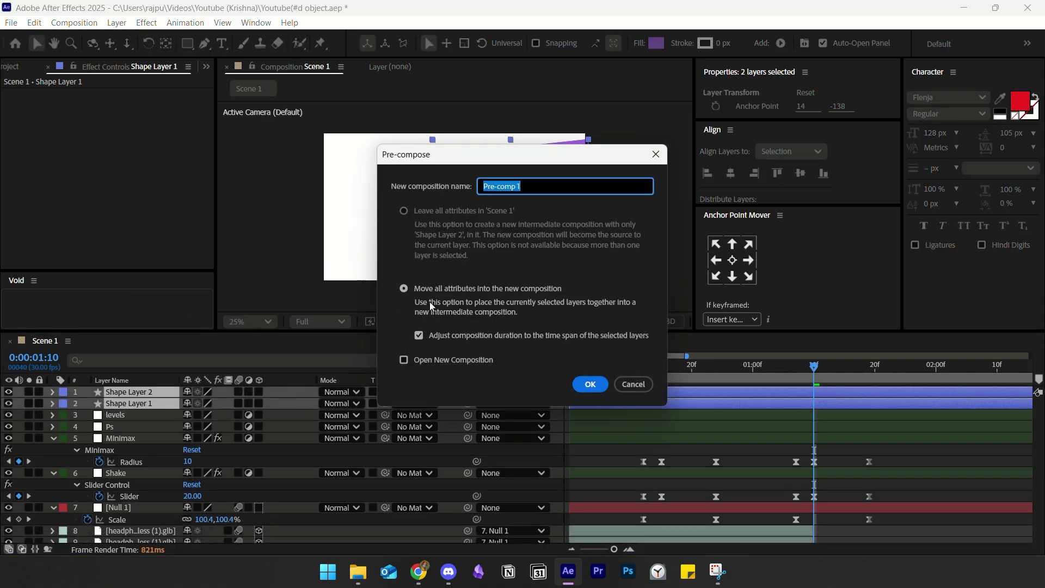
left_click(589, 385)
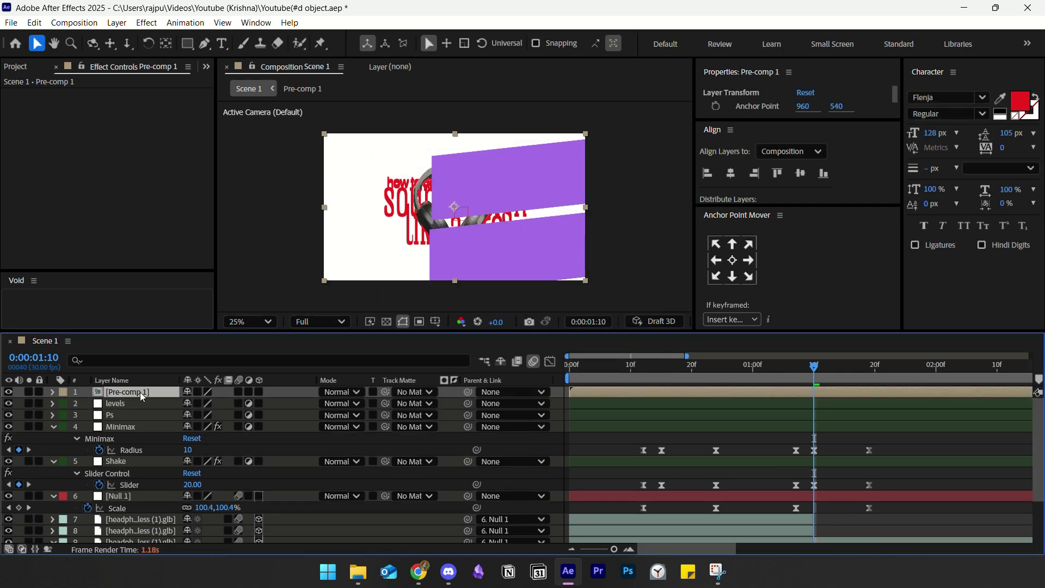
- Add a black (000000) solid layer to the scene
right_click(266, 235)
mouse_move(378, 239)
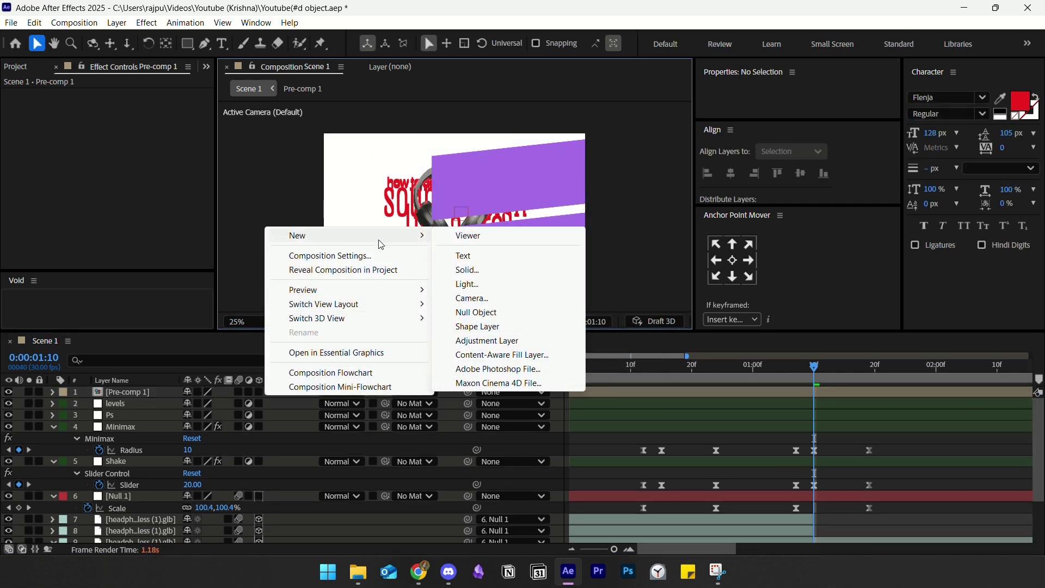
left_click(469, 266)
left_click_drag(462, 321, 304, 417)
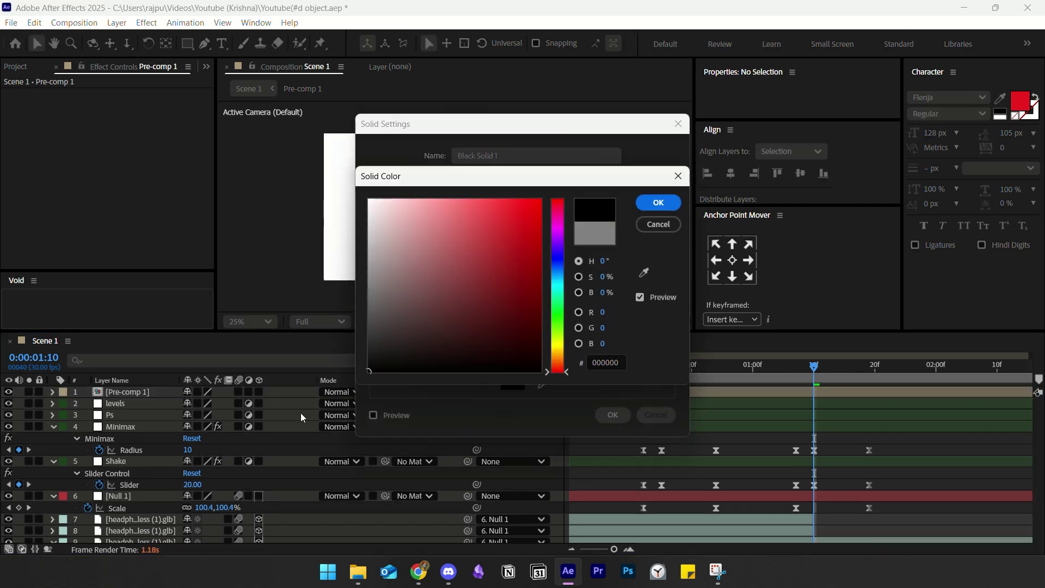
left_click(655, 204)
left_click(612, 414)
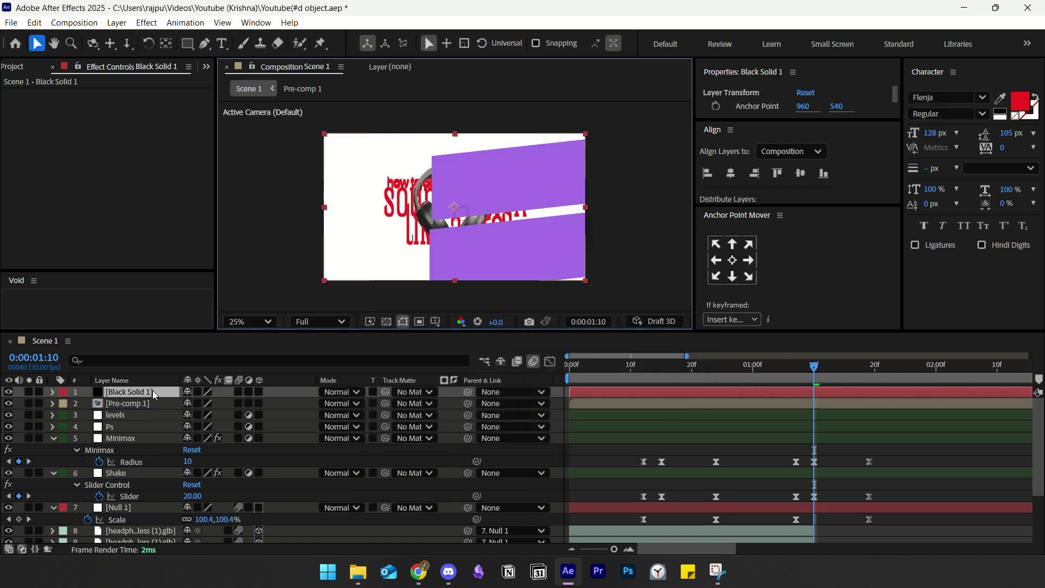
- Set Pre-comp 1 as the track matte of the black solid, with the matte not inverted
left_click_drag(386, 404, 154, 399)
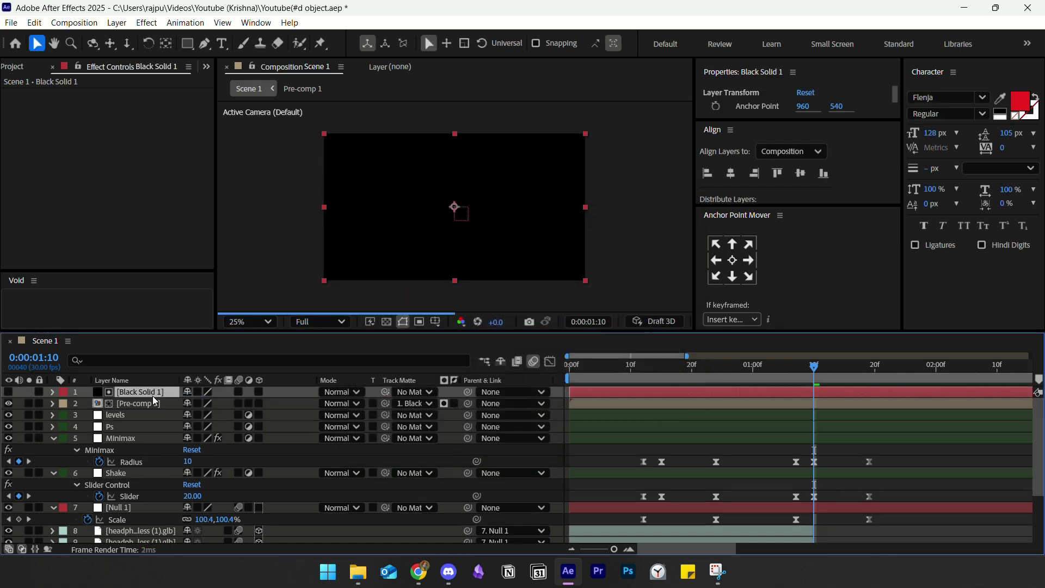
left_click(455, 403)
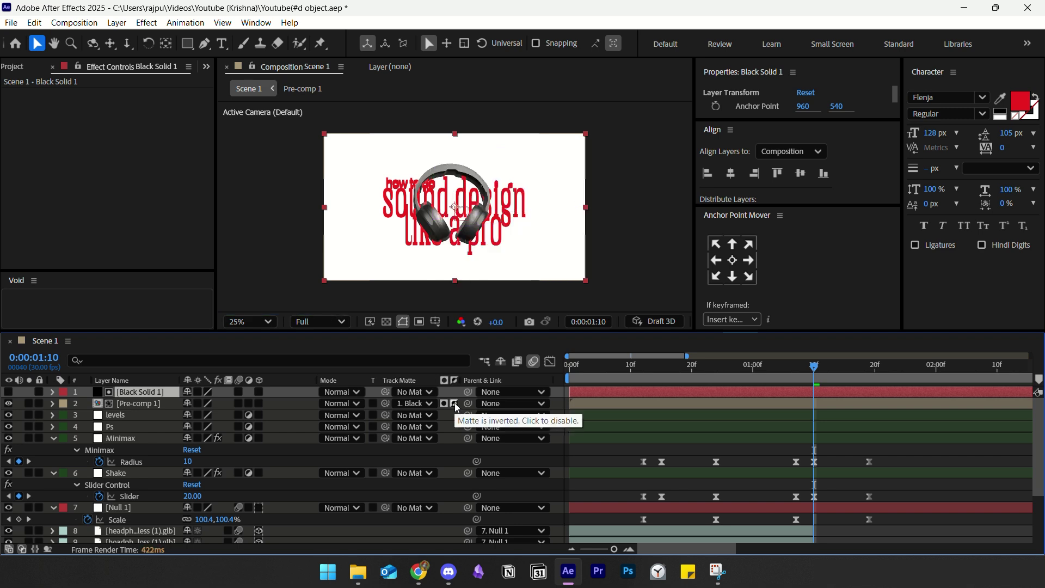
left_click_drag(385, 392, 150, 405)
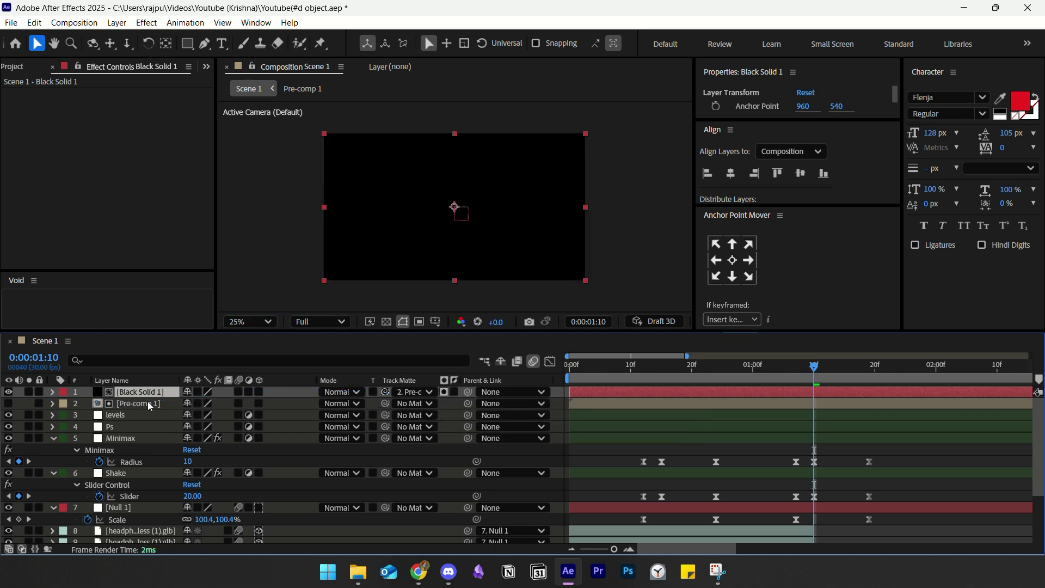
left_click(455, 393)
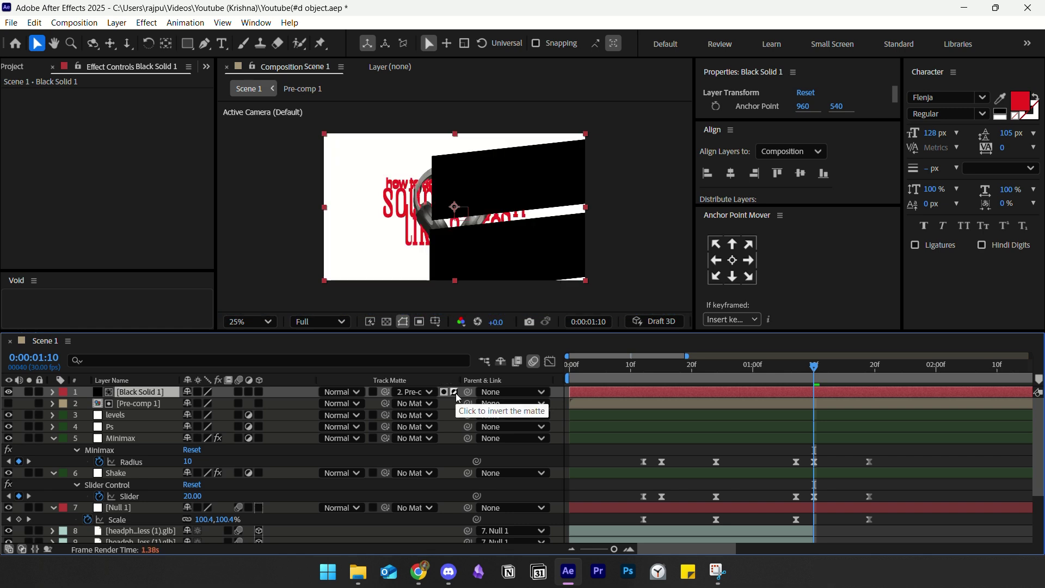
- Invert the black solid's matte and move it together with Pre-comp 1 directly below the Shake layer
left_click(141, 406, "ctrl")
left_click_drag(140, 406, 142, 502)
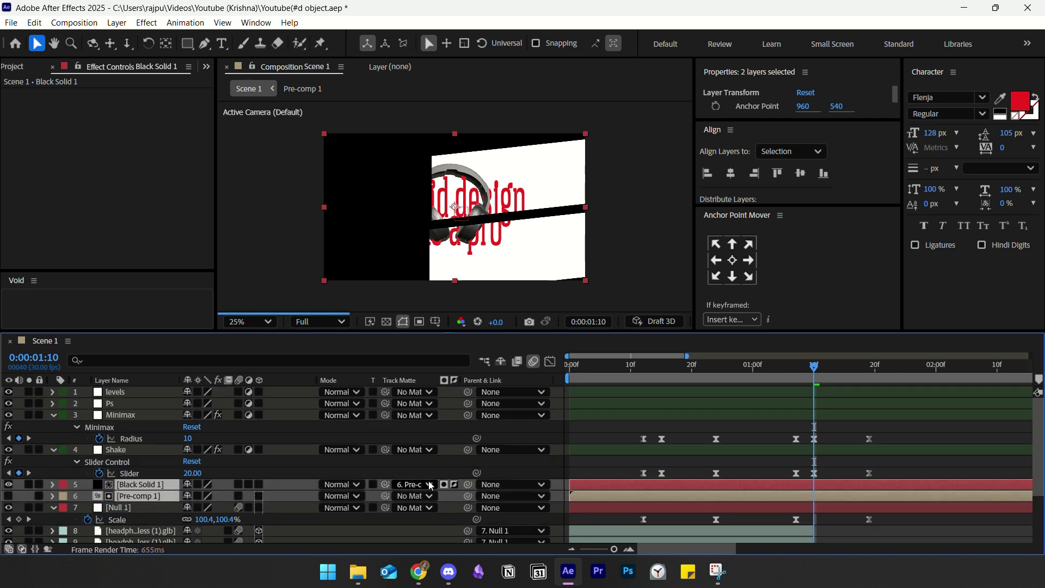
- Split Black Solid 1 and Pre-comp 1 at 0:00:01:10 and delete the portions before that time
key("ctrl+d")
left_click(801, 498)
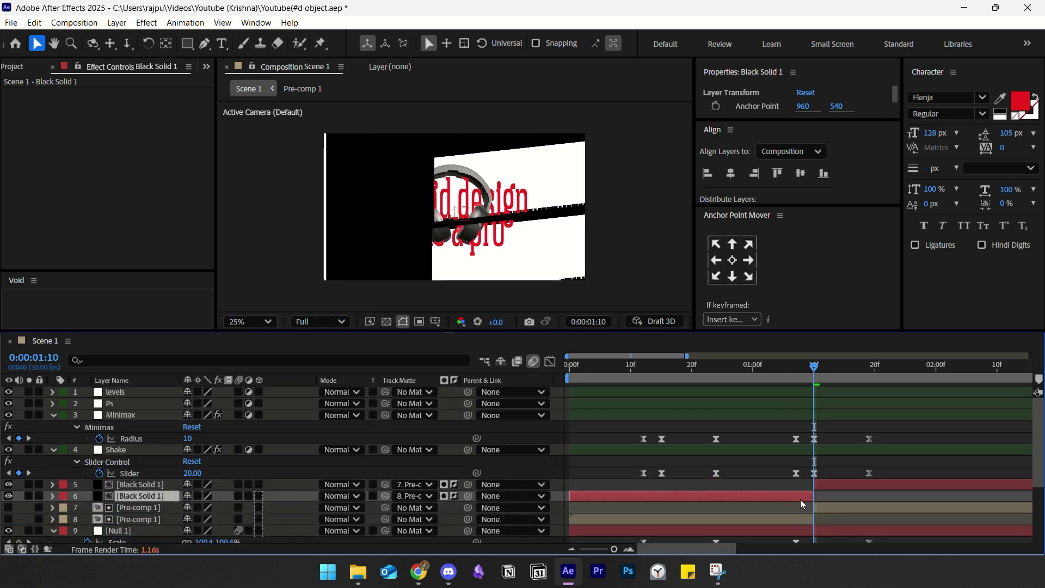
key("Delete")
left_click(800, 507)
key("Delete")
- Apply the Gaussian Blur effect to Black Solid 1 with a Blurriness of 10
left_click(827, 496)
left_click(826, 488)
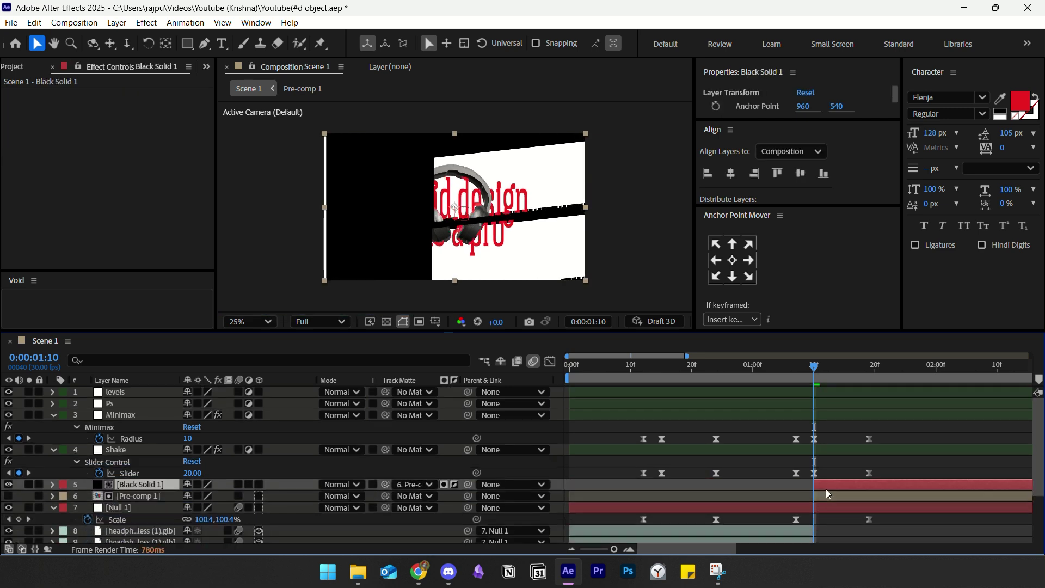
key("ctrl+space")
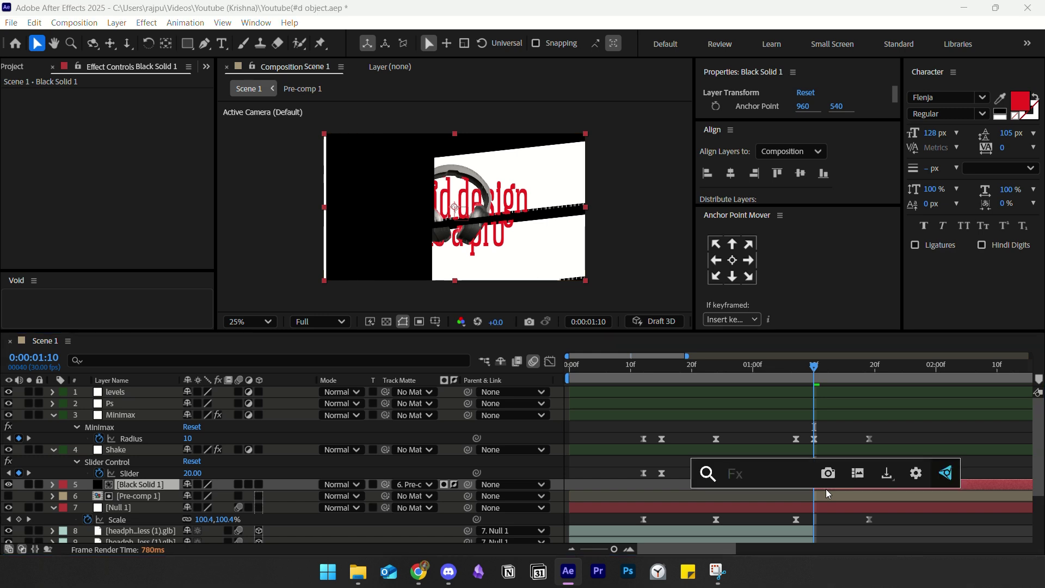
type("ga")
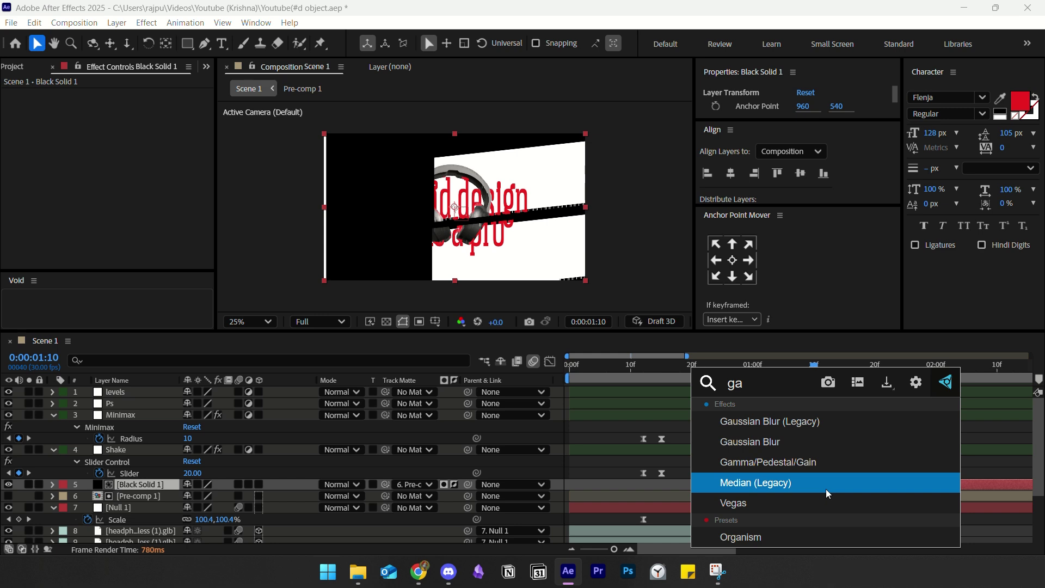
left_click(785, 445)
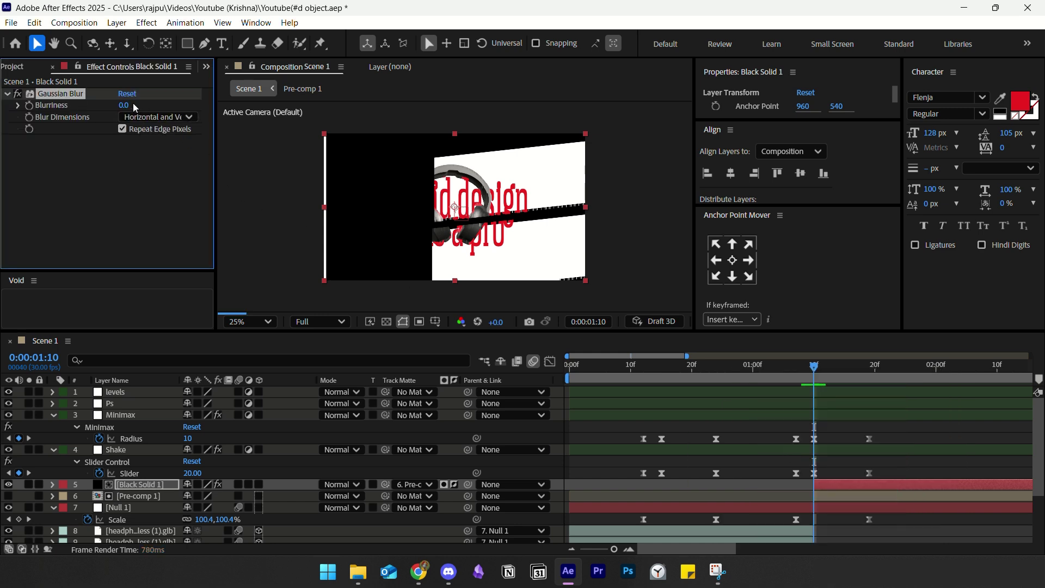
left_click(124, 103)
type("10")
key("Return")
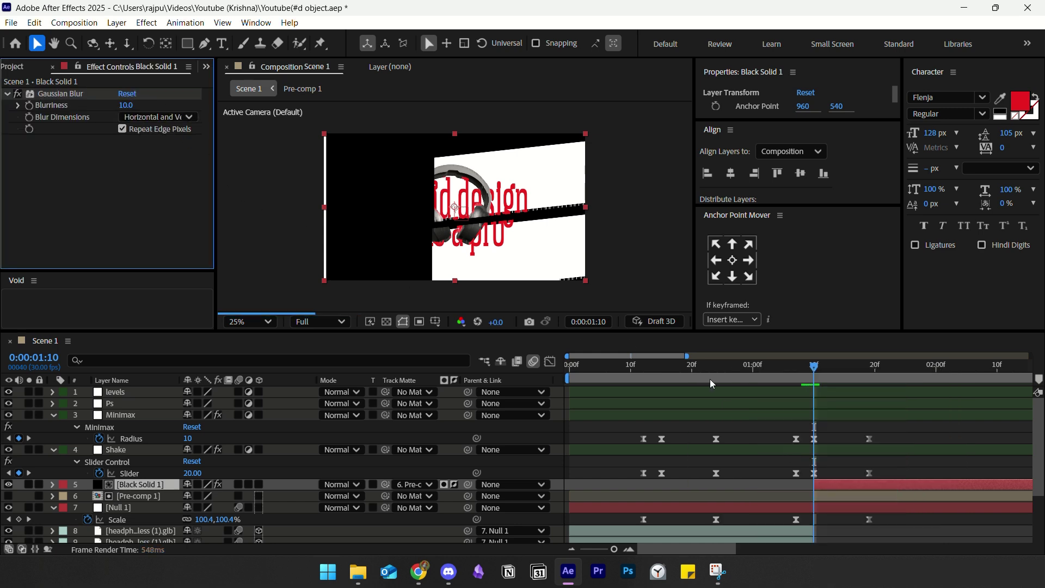
- Shift Black Solid 1 and Pre-comp 1 in time so both start at 0:00:01:19, and go to that frame
left_click_drag(837, 486, 899, 494)
left_click(899, 463)
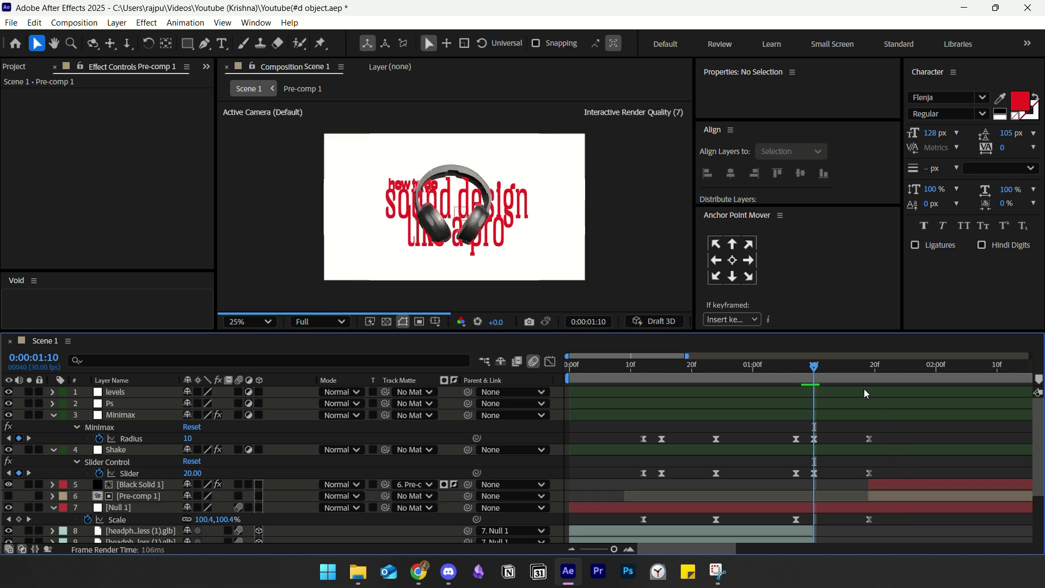
left_click(869, 376)
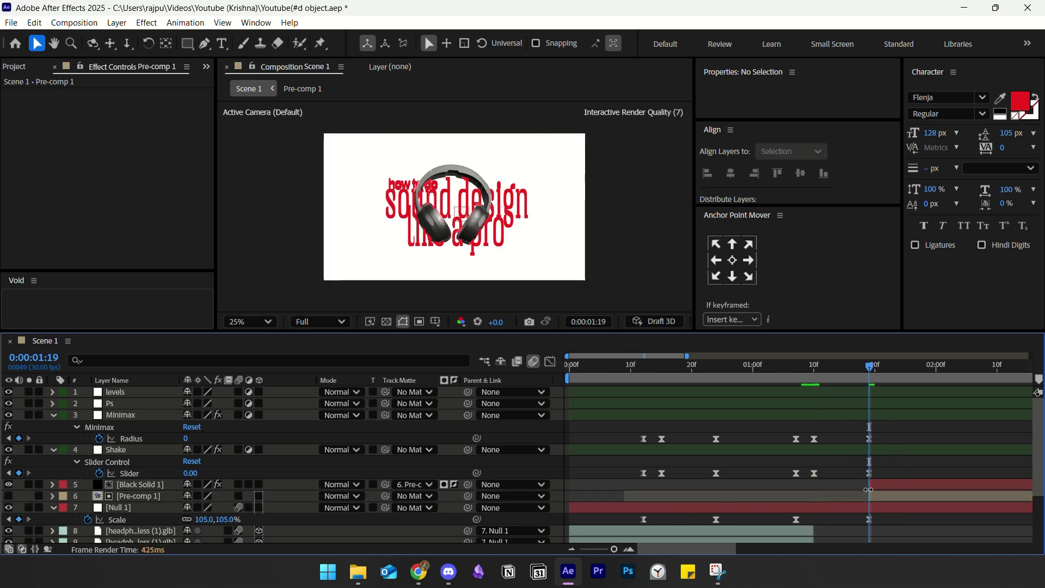
- Lower the opacity of Black Solid 1 to 30%
left_click(895, 494)
left_click(888, 483)
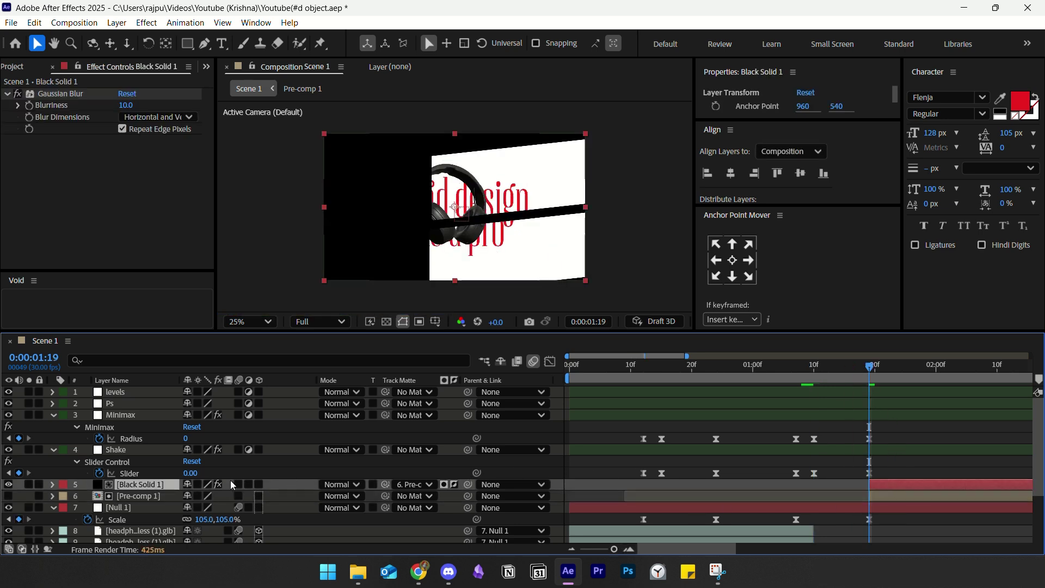
key("t")
left_click(190, 497)
type("50")
left_click(248, 491)
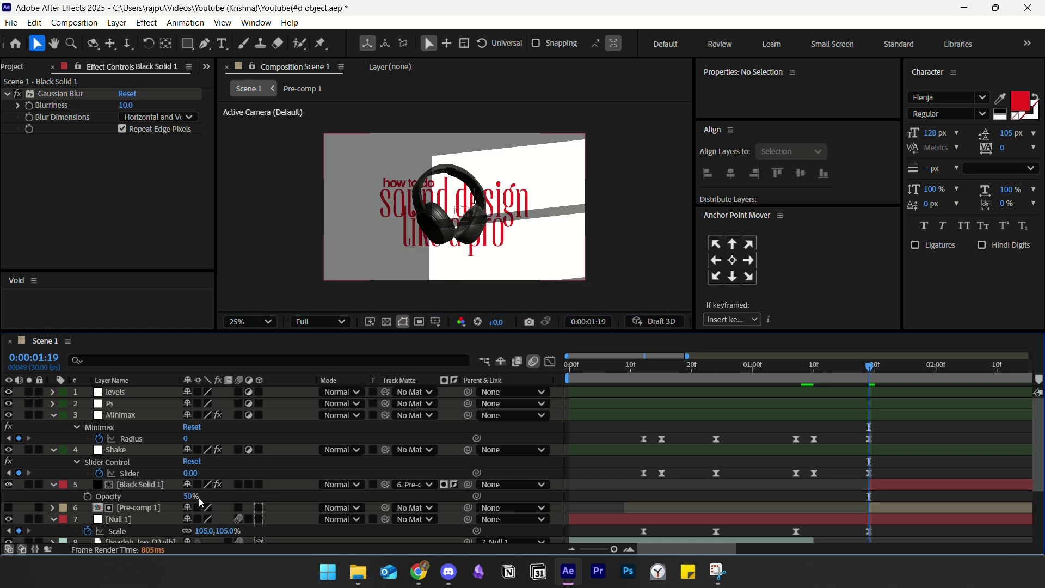
left_click(191, 497)
type("30")
left_click(240, 498)
- Transfer the Gaussian Blur from Black Solid 1 to Pre-comp 1 and set its Blurriness to 30
left_click(883, 507)
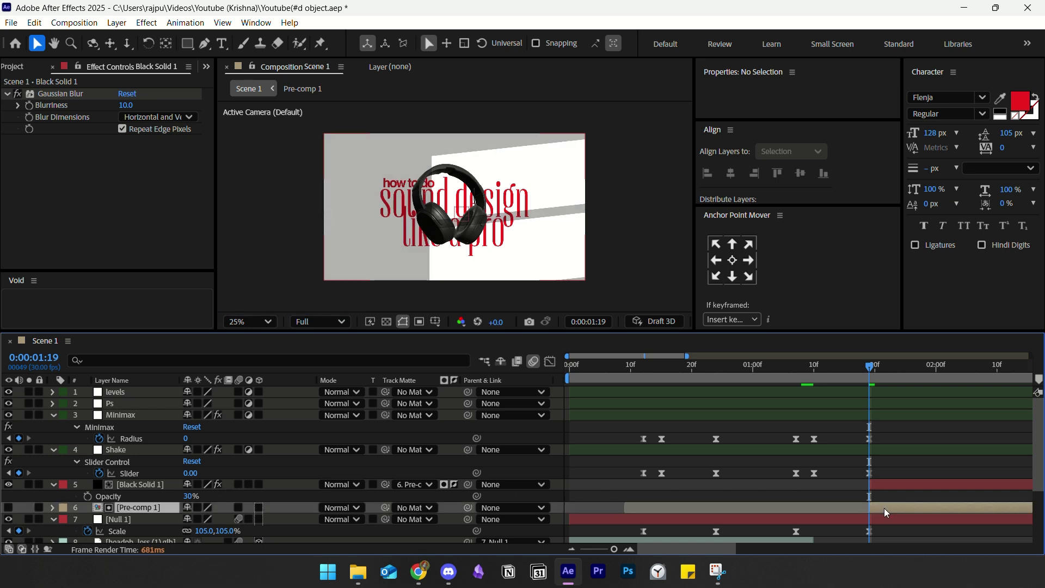
left_click(146, 489)
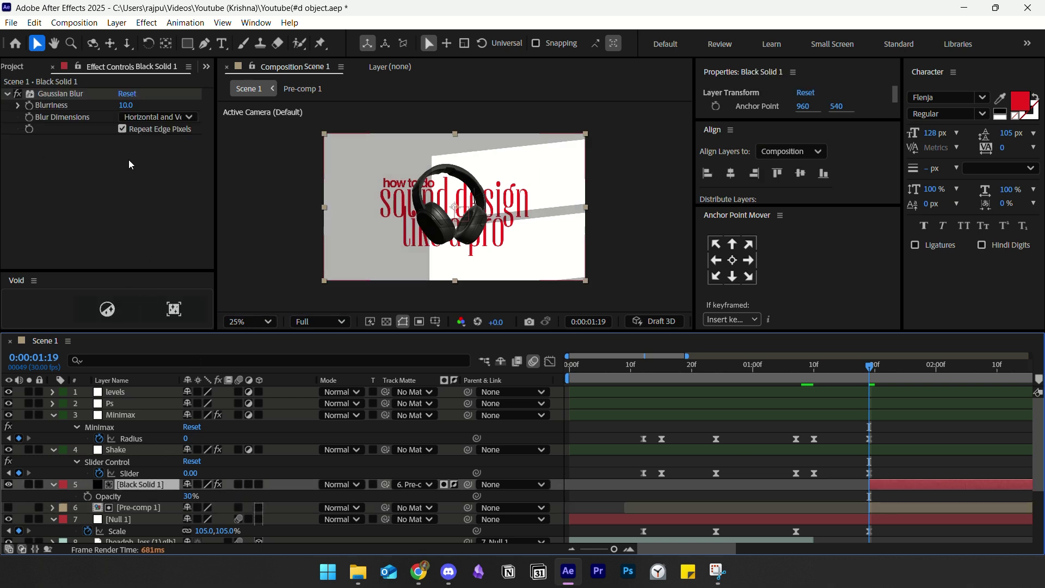
left_click(137, 509)
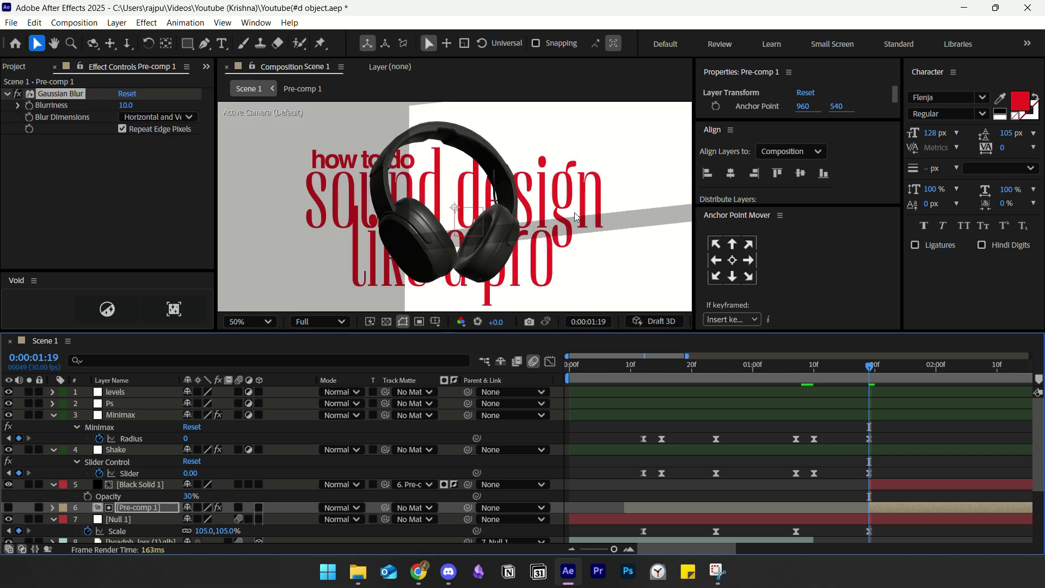
left_click(129, 107)
type("30")
left_click(170, 116)
left_click(166, 115)
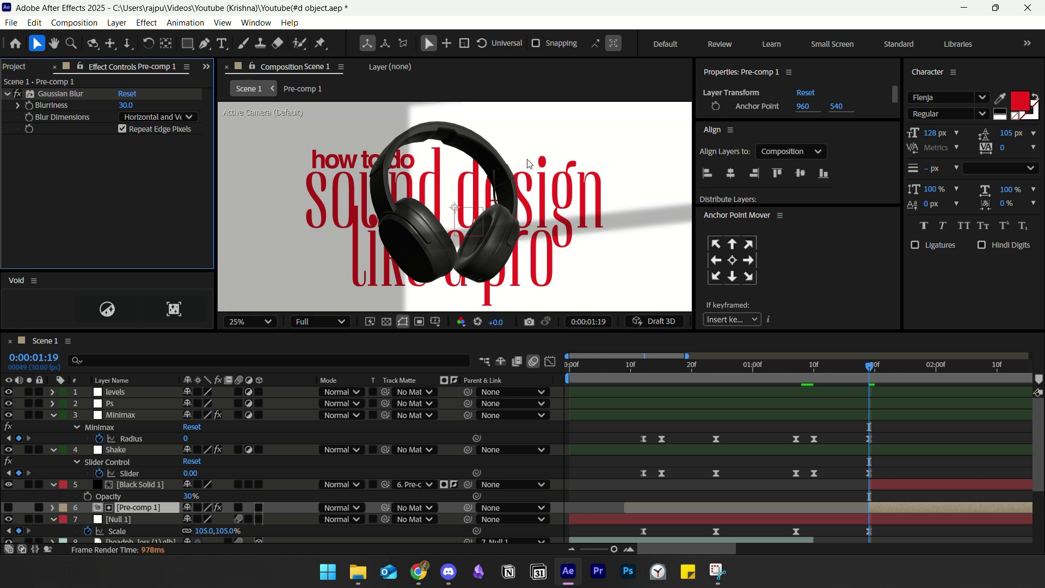
scroll(561, 184, "down", 2)
left_click(632, 184)
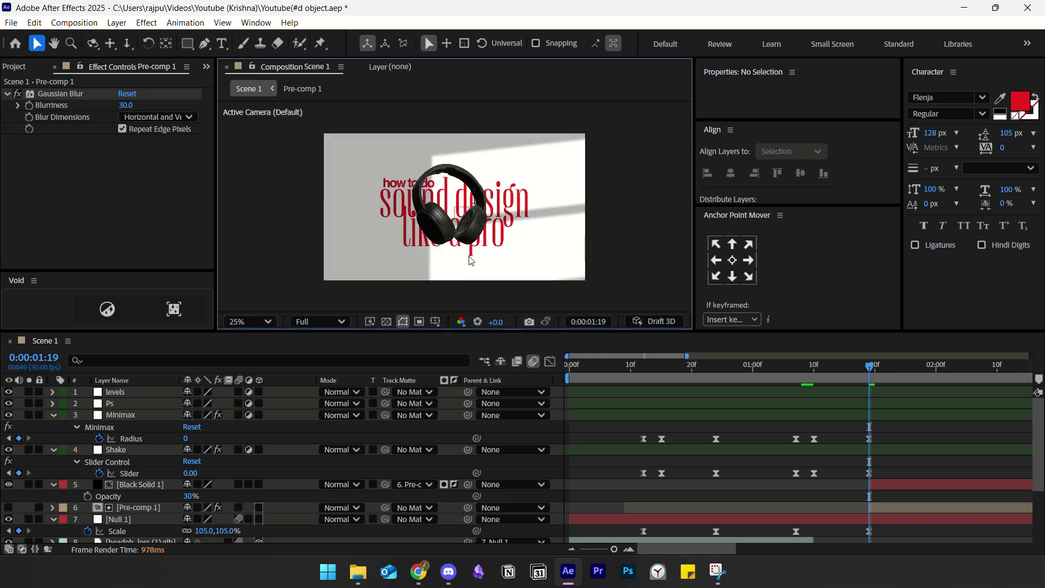
- Collapse the expanded properties of Black Solid 1, Shake, Minimax, Null 1 and the third headphone layer
left_click(53, 484)
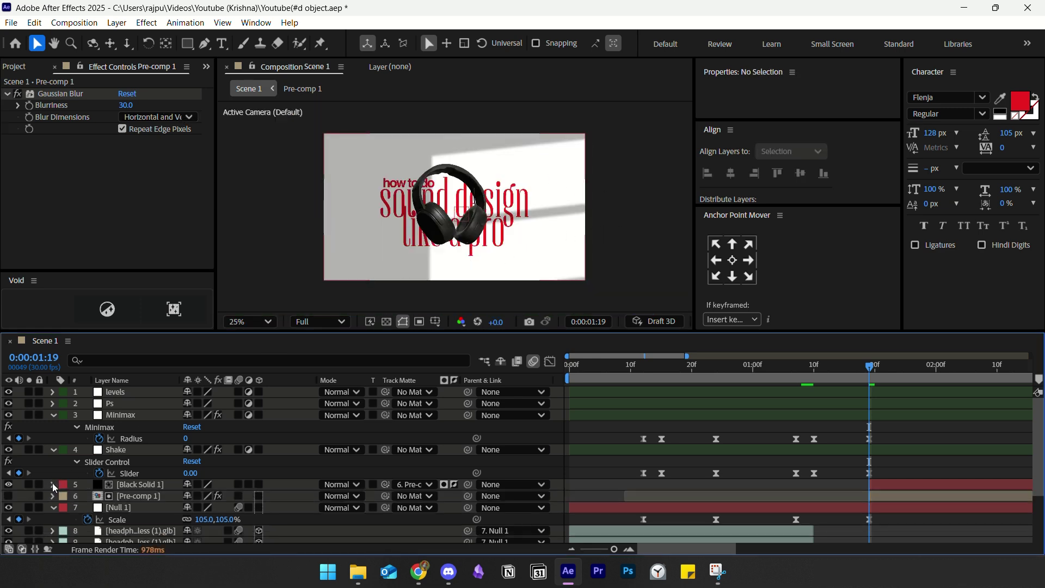
left_click(53, 452)
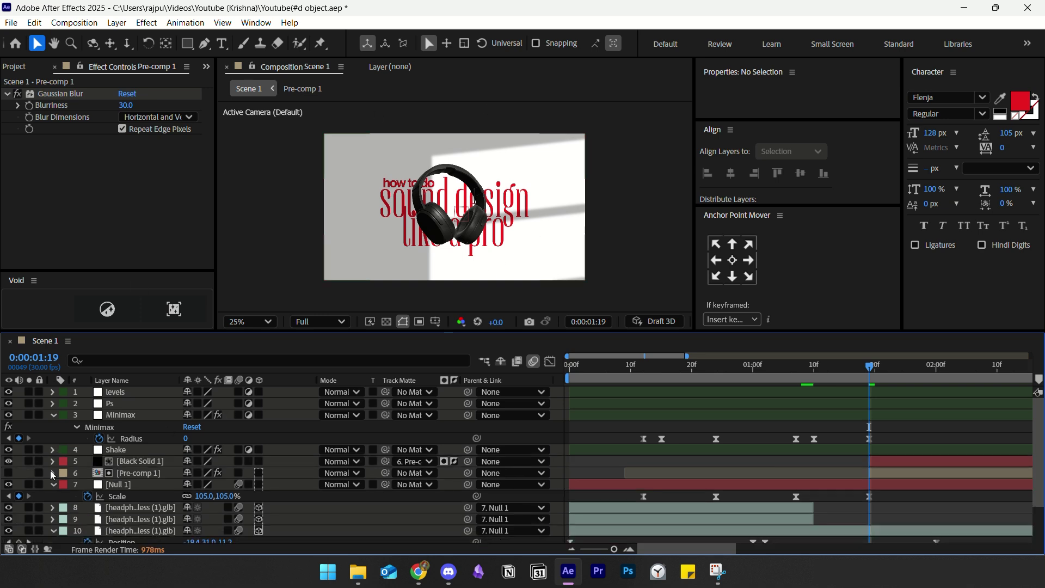
left_click(53, 414)
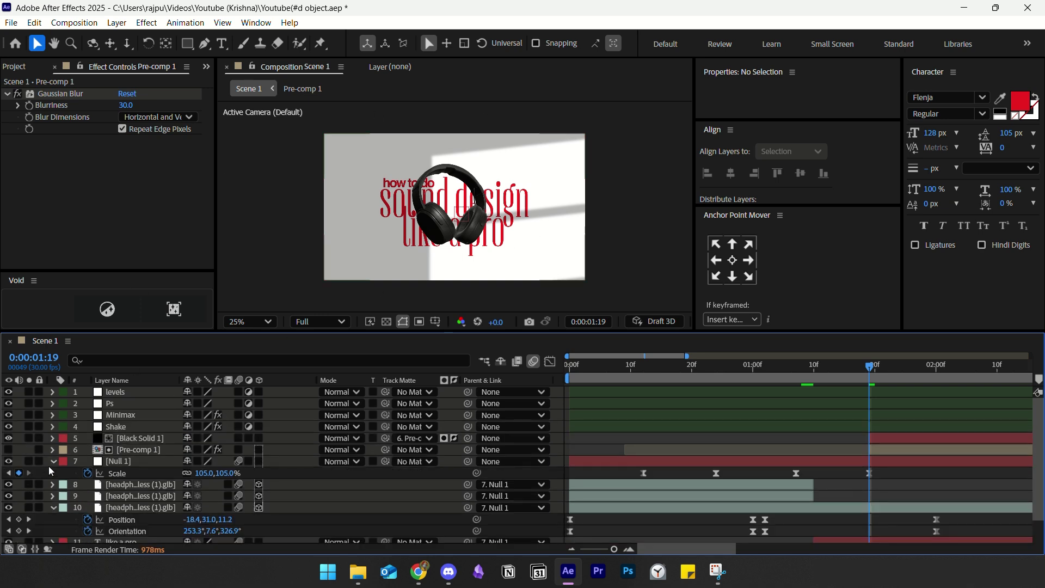
left_click(53, 462)
left_click(53, 496)
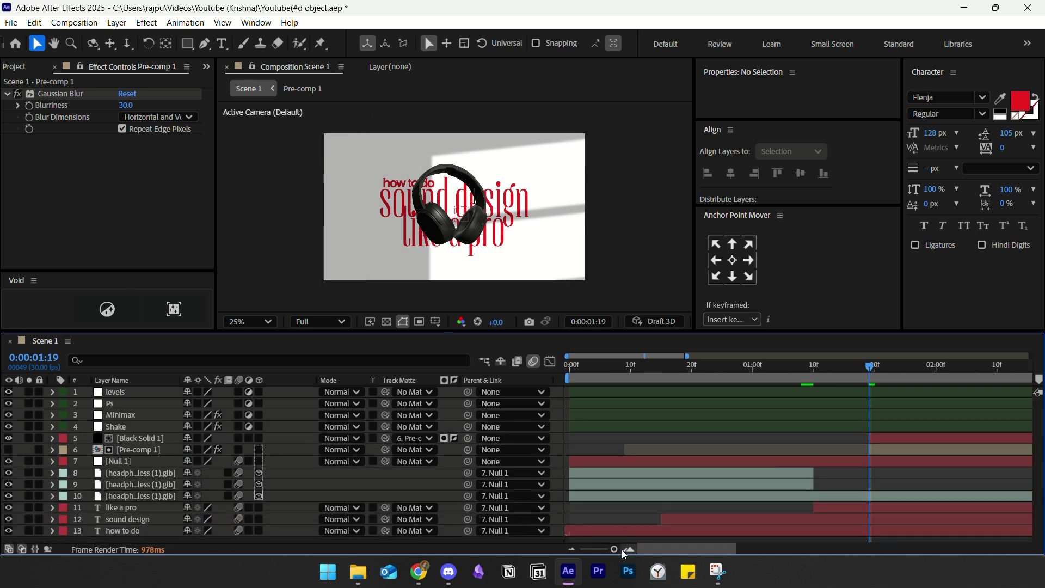
left_click_drag(614, 549, 592, 552)
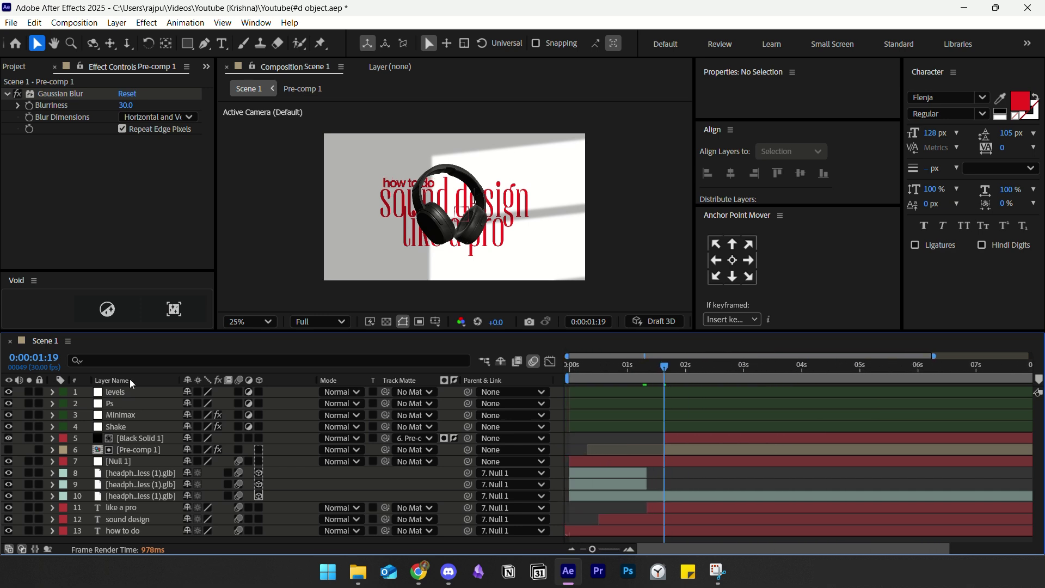
- Apply the Posterize Time effect to the Ps layer and move the current time to 0:00:01:20
left_click(117, 427)
left_click(118, 416)
left_click(119, 405)
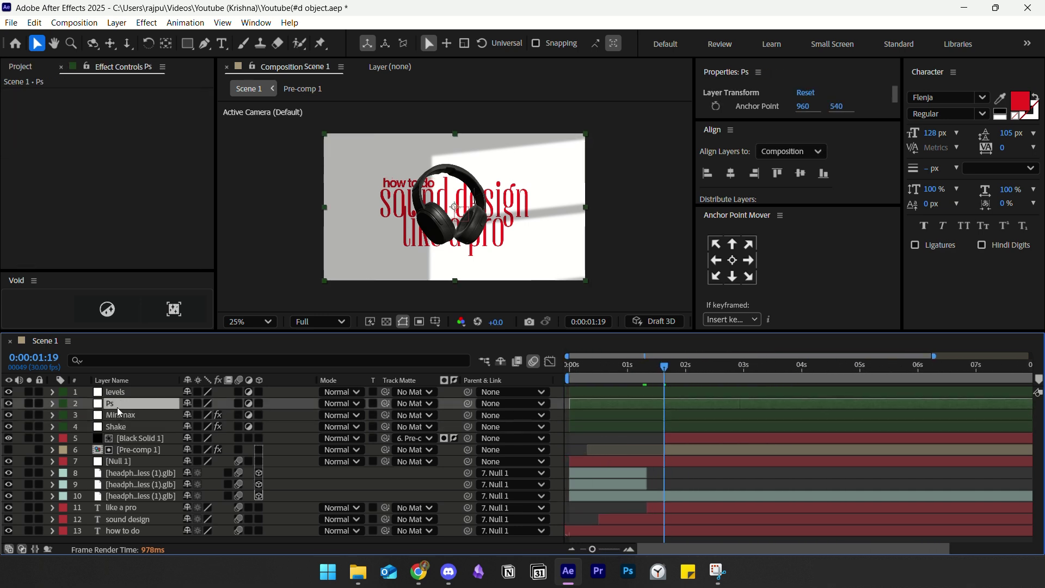
key("ctrl+space")
type("post")
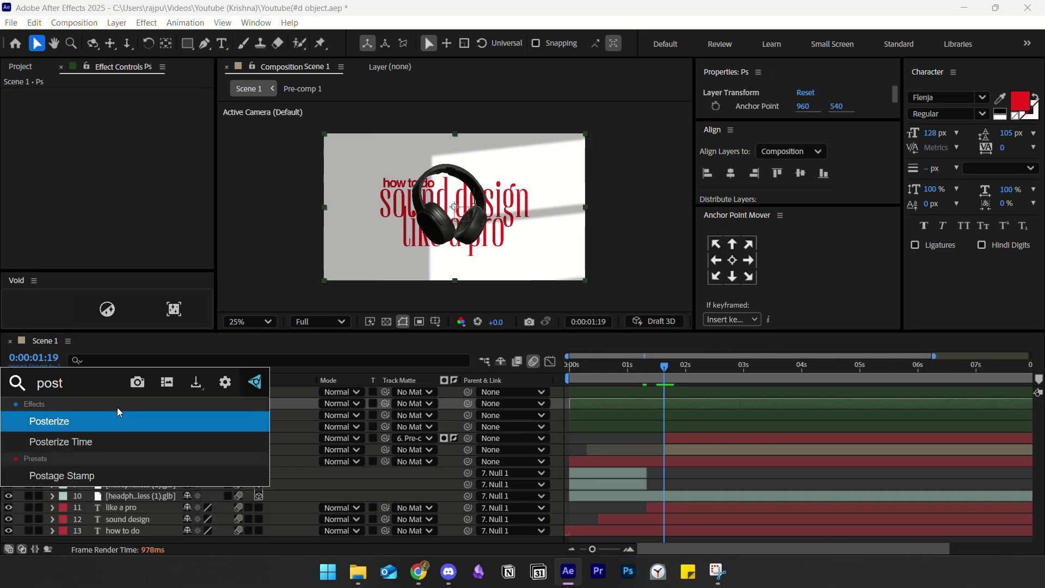
key("Down")
key("Return")
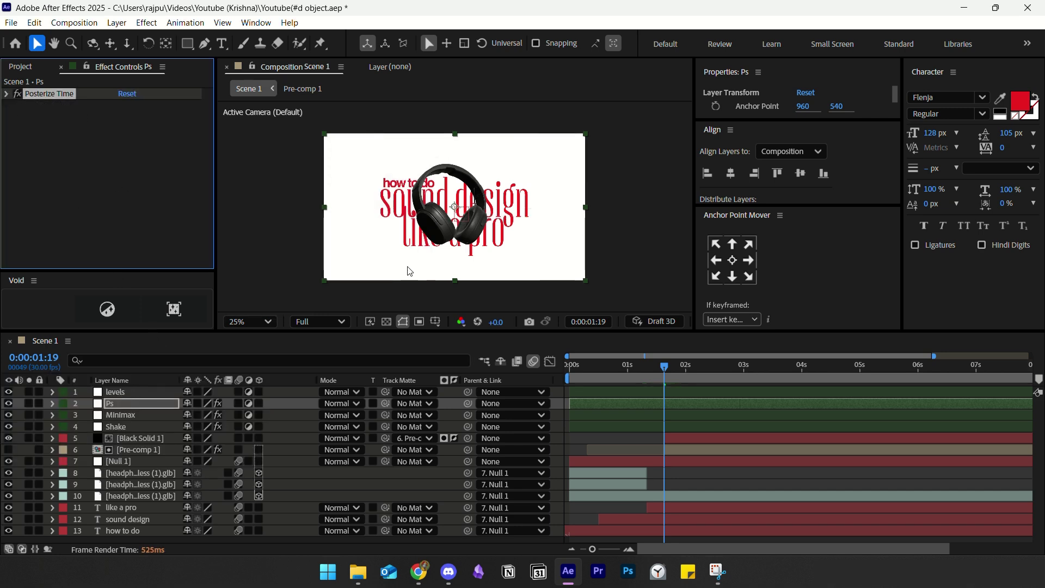
key("semicolon")
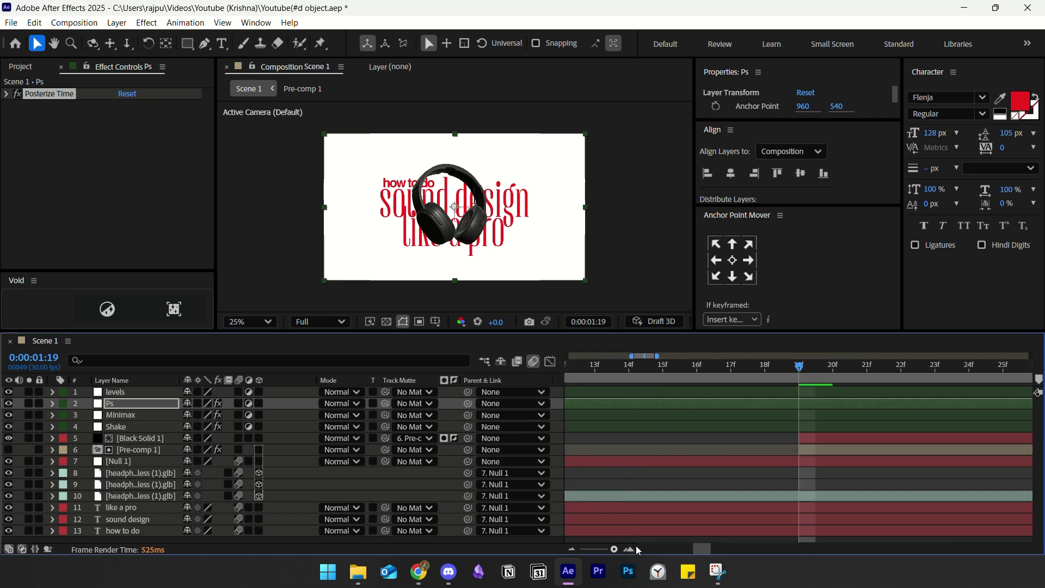
left_click(827, 373)
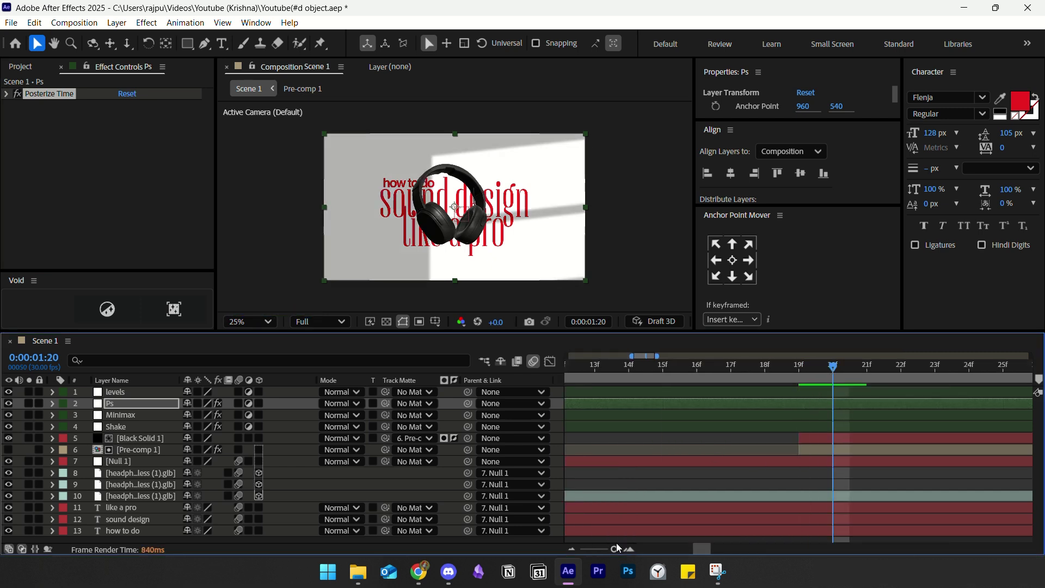
key("semicolon")
- Apply the Levels effect to the levels layer and set Input Black to 5
left_click(129, 390)
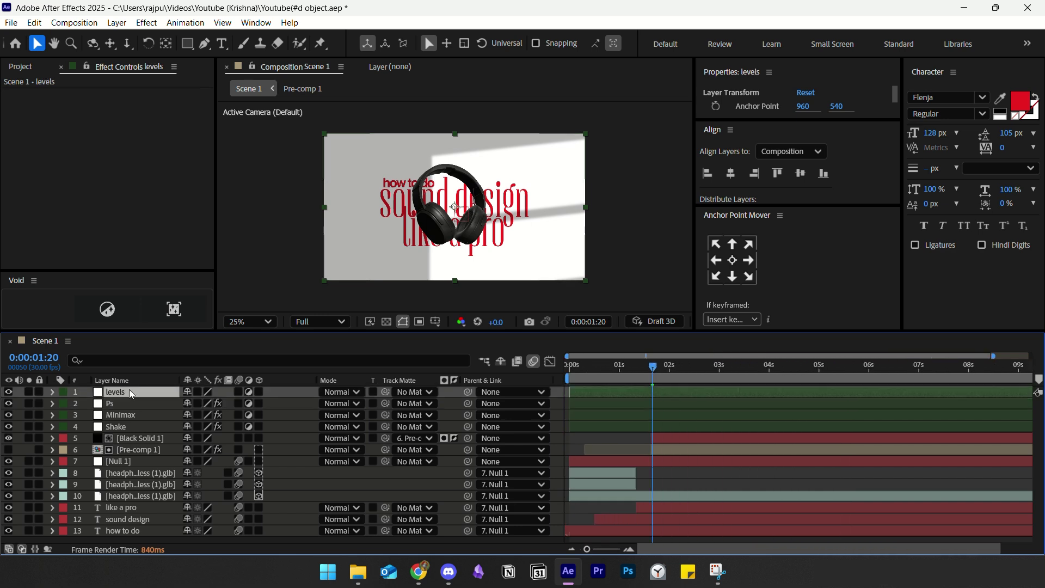
key("ctrl+space")
type("leve")
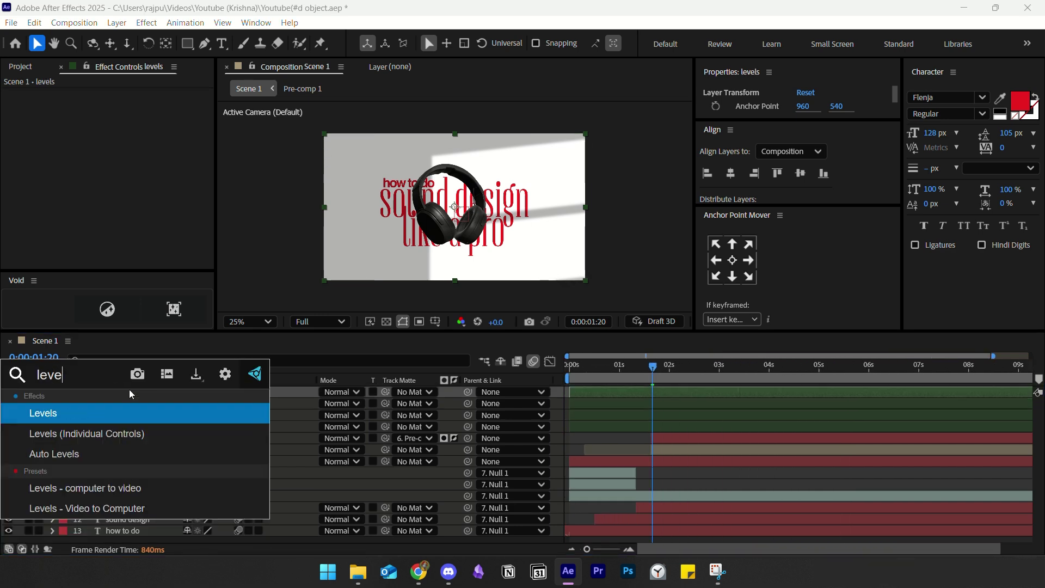
left_click(92, 407)
left_click(125, 201)
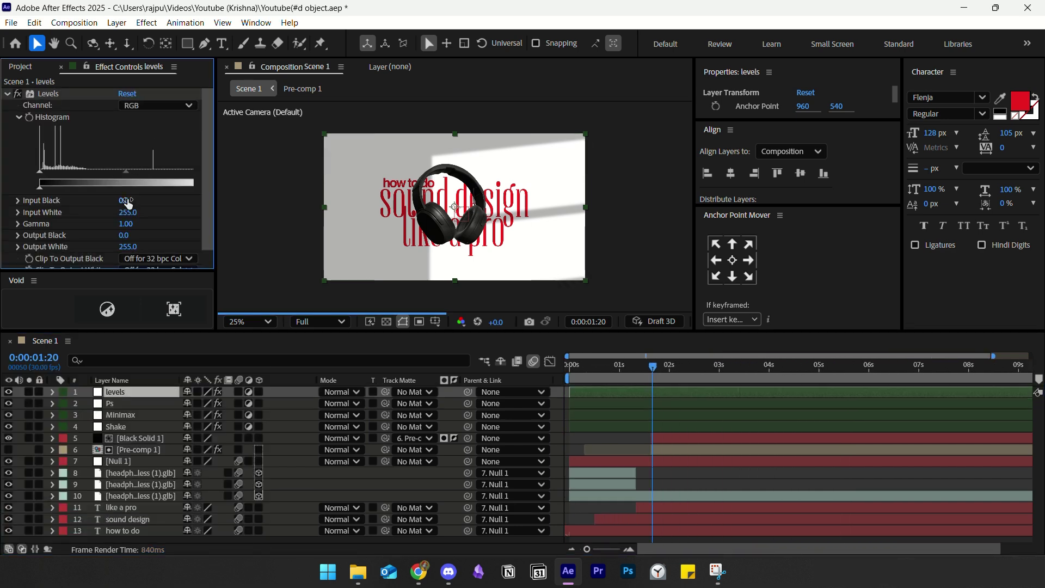
type("5")
scroll(419, 217, "up", 2)
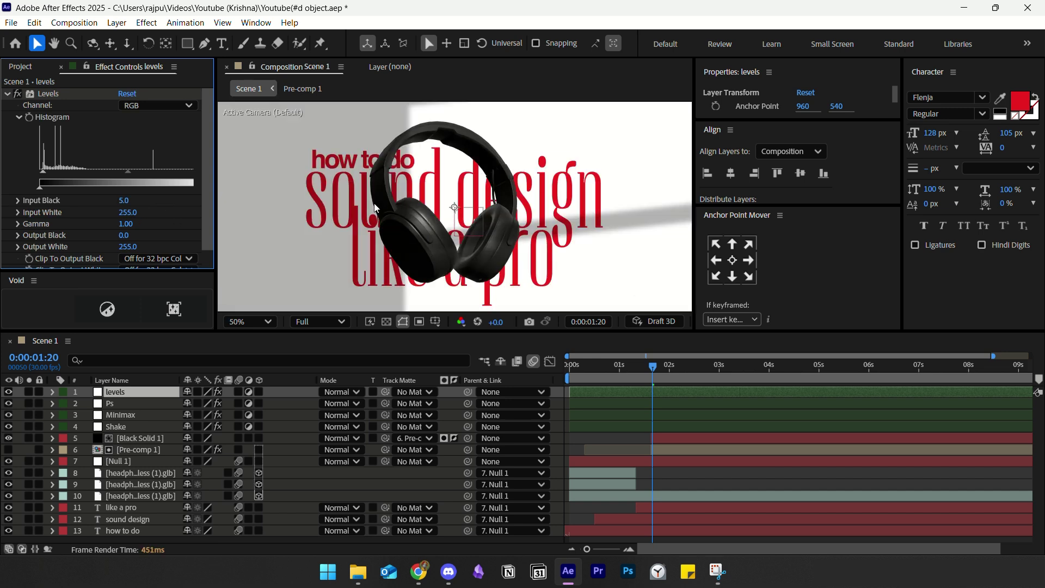
left_click(8, 95)
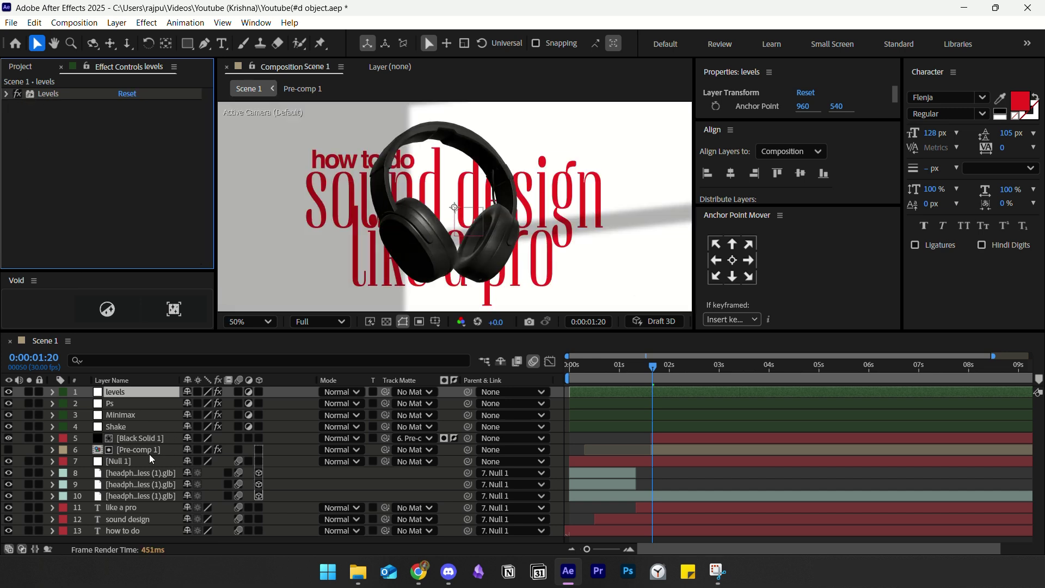
- Examine the rotation keyframes of the first headphone layer and the position keyframes of the third headphone layer
left_click(140, 472)
key("r")
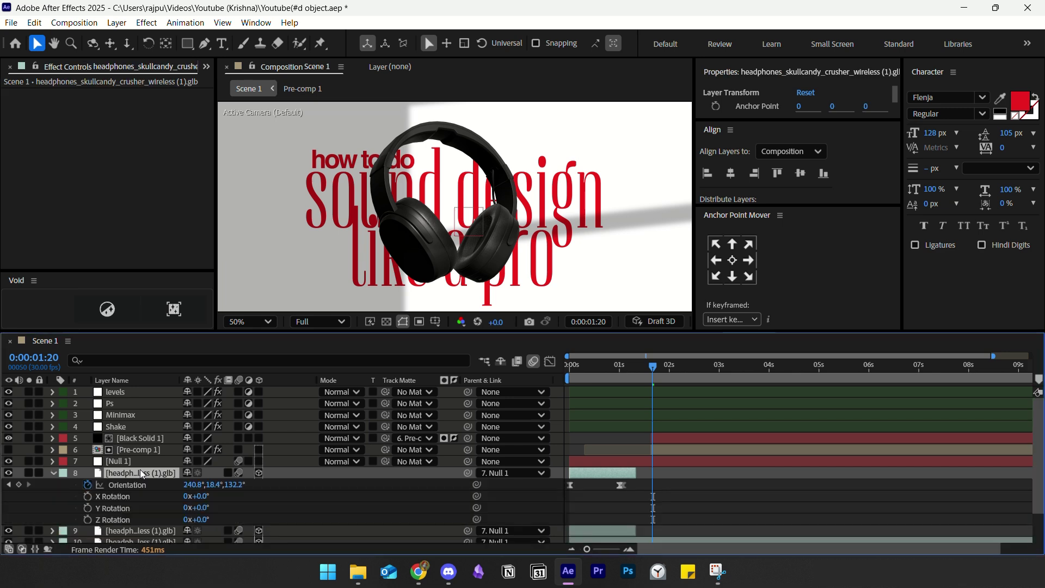
left_click(53, 473)
left_click(134, 496)
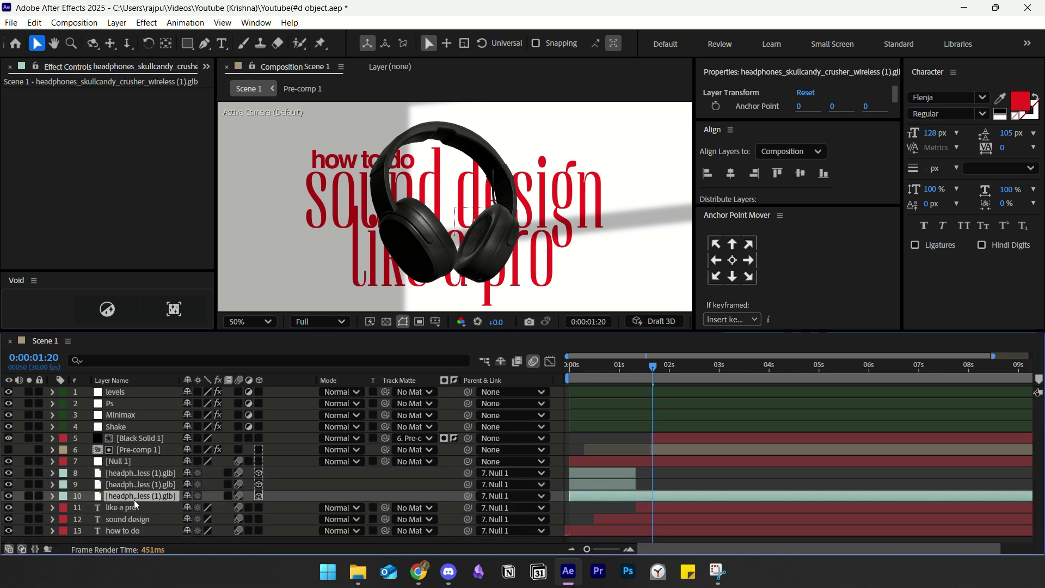
key("p")
key("End")
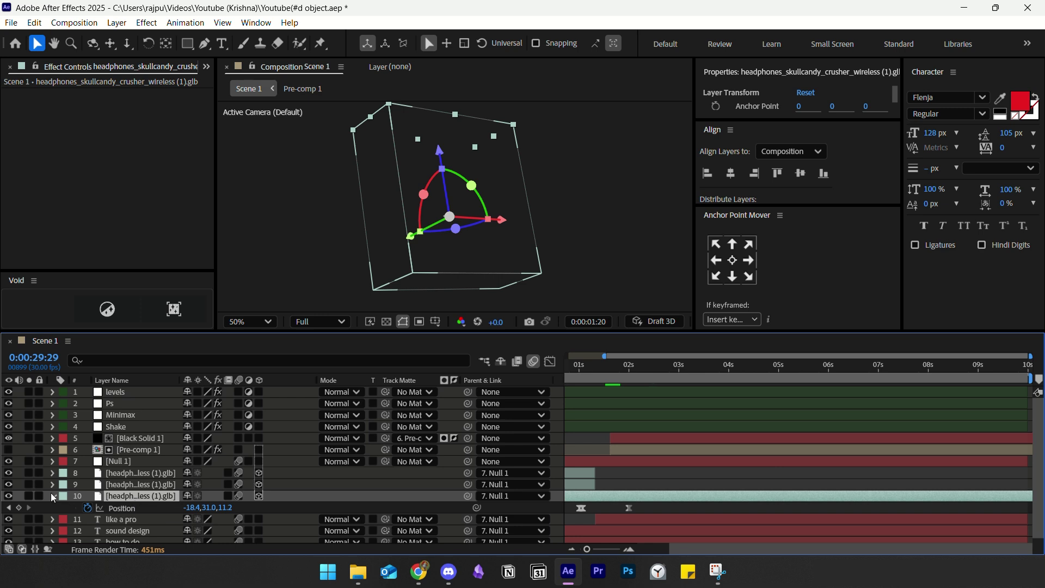
left_click(53, 495)
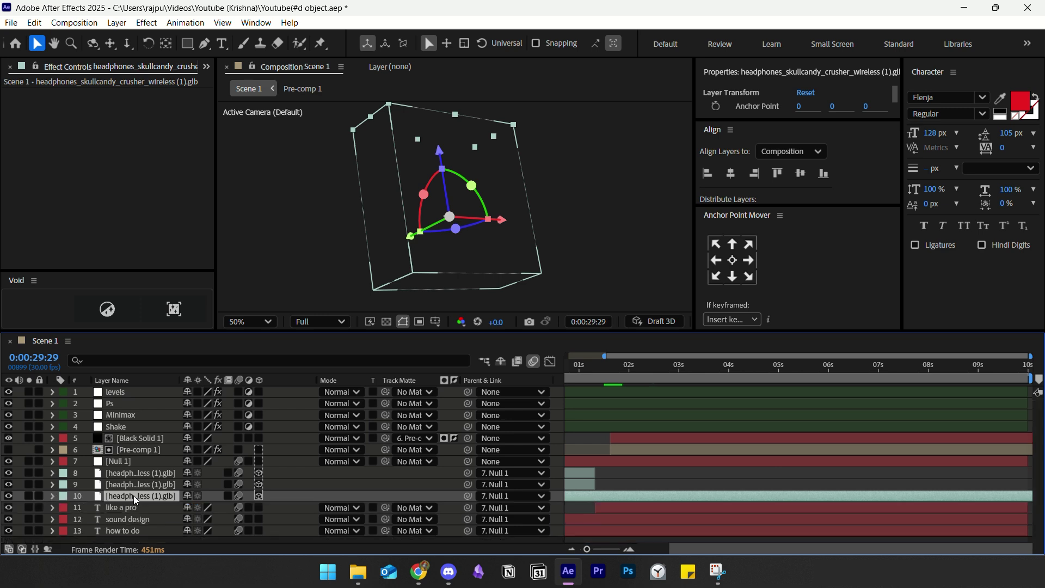
scroll(449, 217, "down", 3)
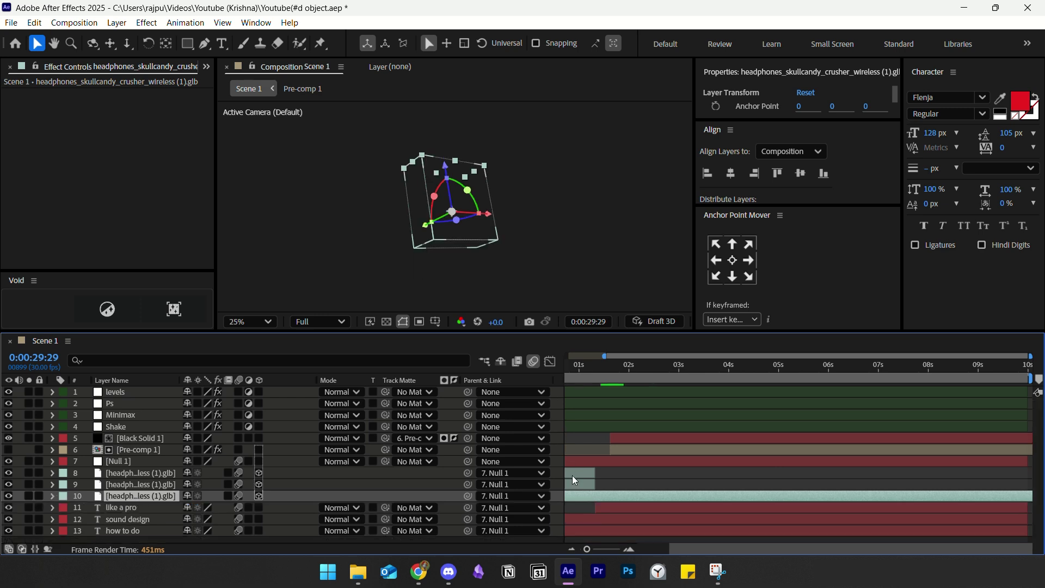
left_click(572, 549)
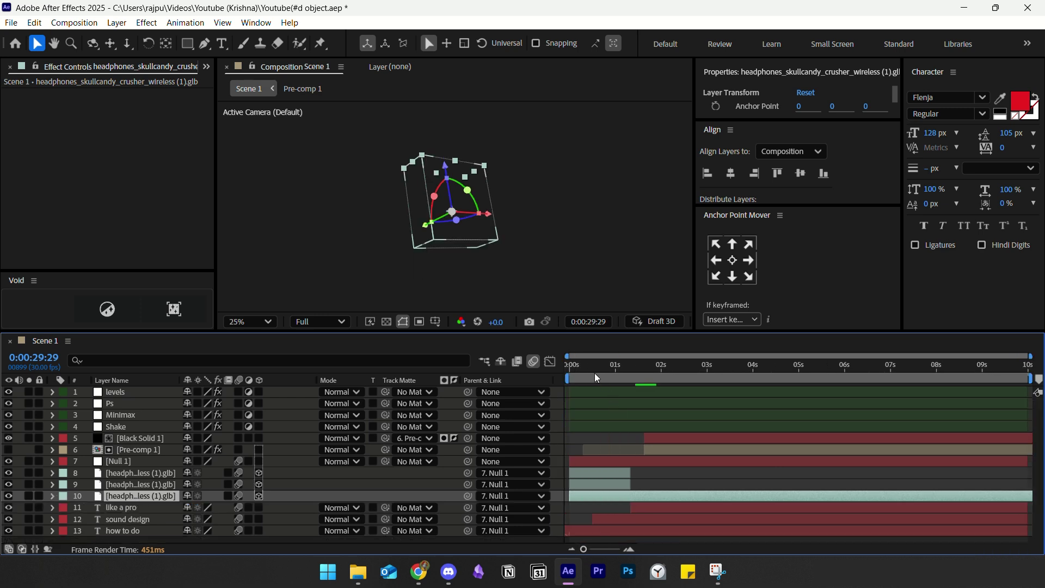
- Undo the latest changes and set the Levels Input Black on the levels layer to 5
key("ctrl+z")
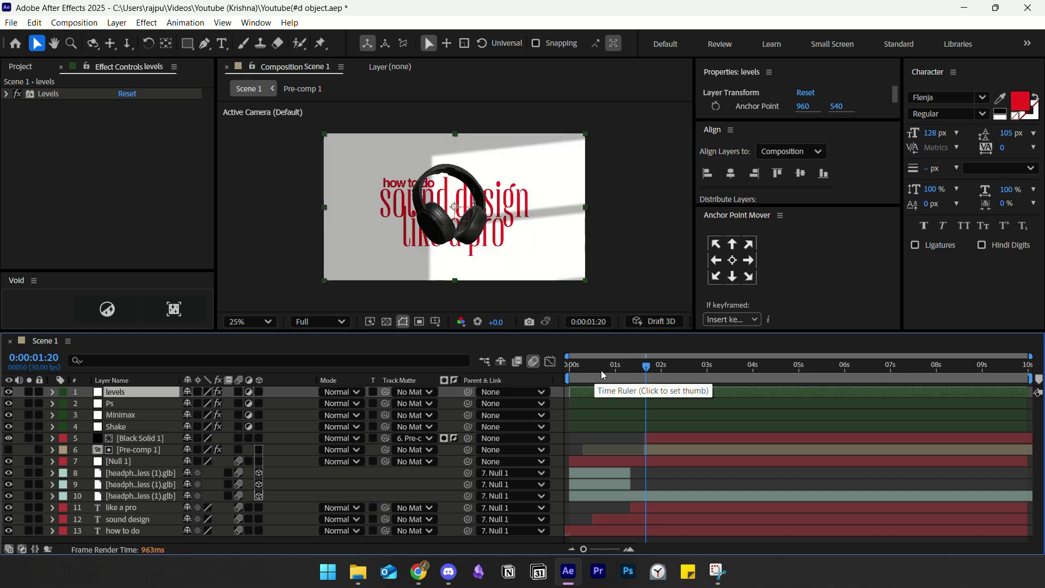
left_click(10, 95)
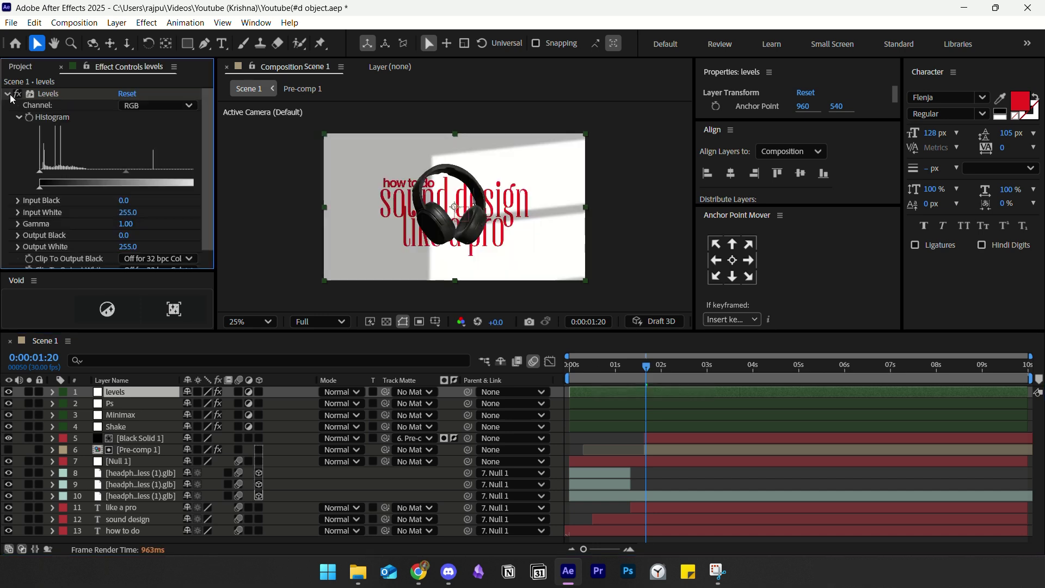
left_click(127, 200)
key("Return")
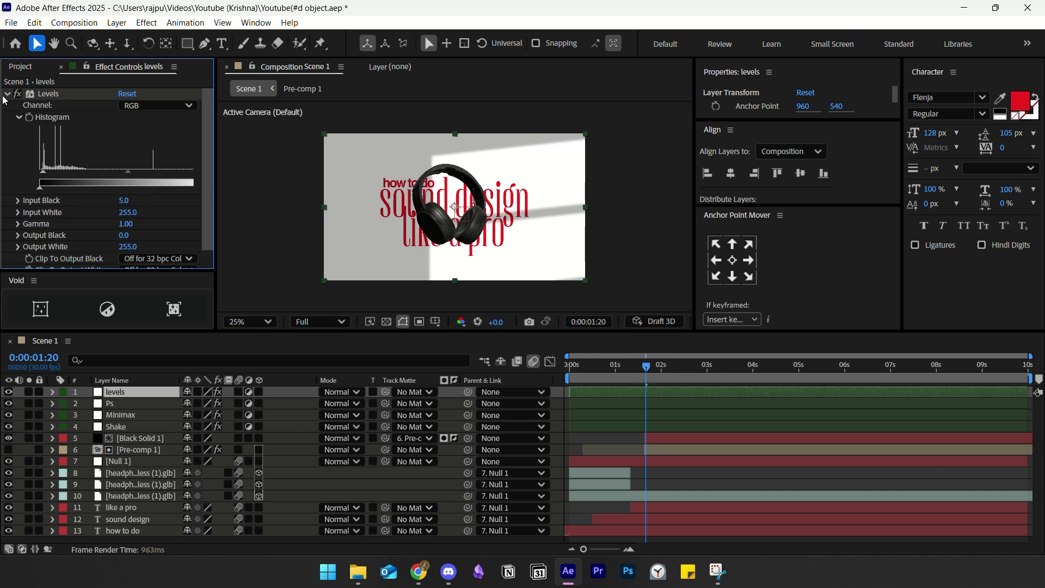
left_click(7, 94)
- Create an adjustment layer, place it directly beneath Null 1 and rename it X
left_click(136, 494)
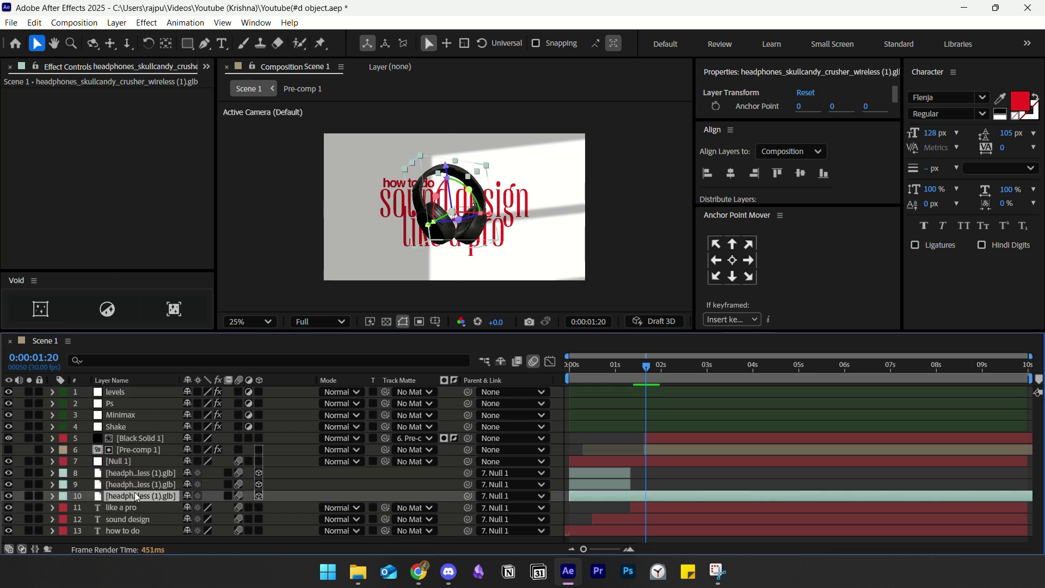
left_click(598, 442)
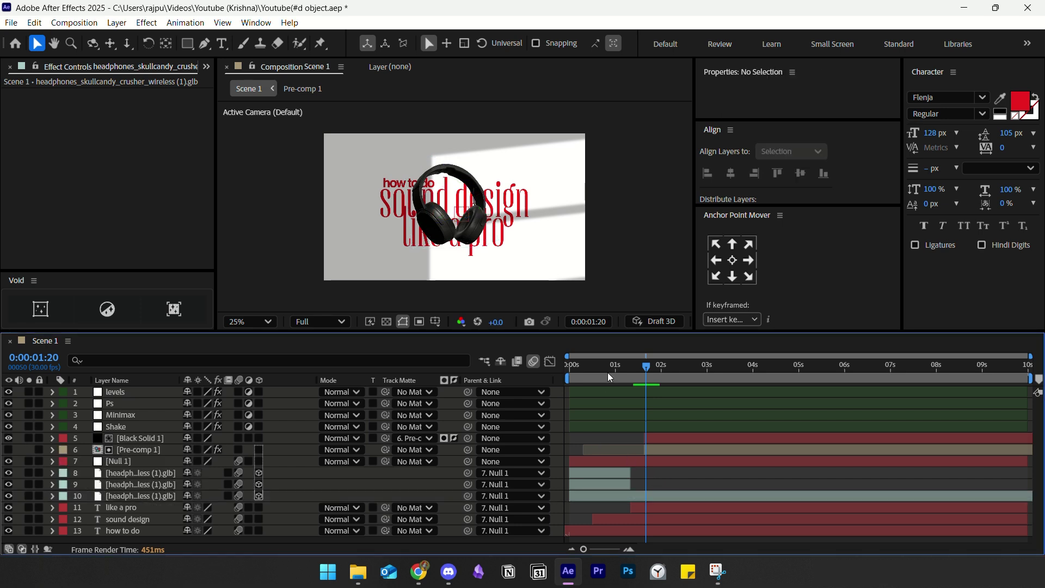
right_click(261, 160)
mouse_move(359, 167)
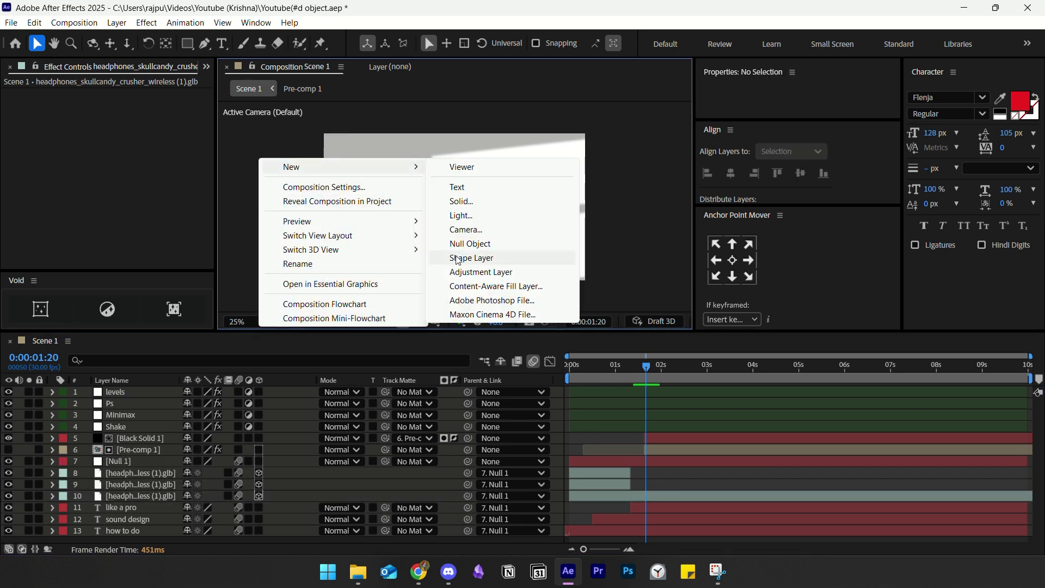
left_click(476, 277)
left_click(137, 393)
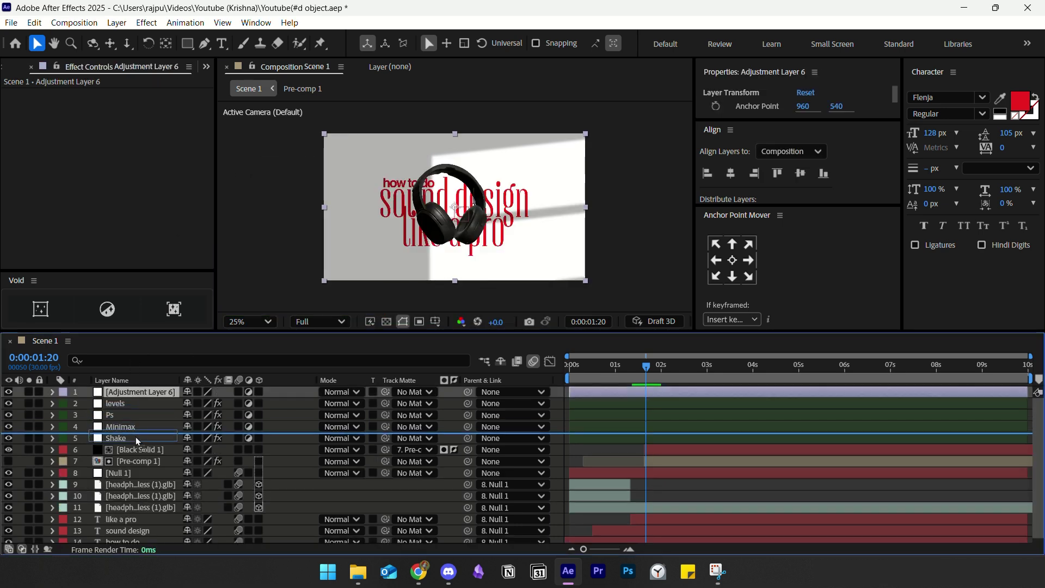
left_click_drag(138, 473, 135, 476)
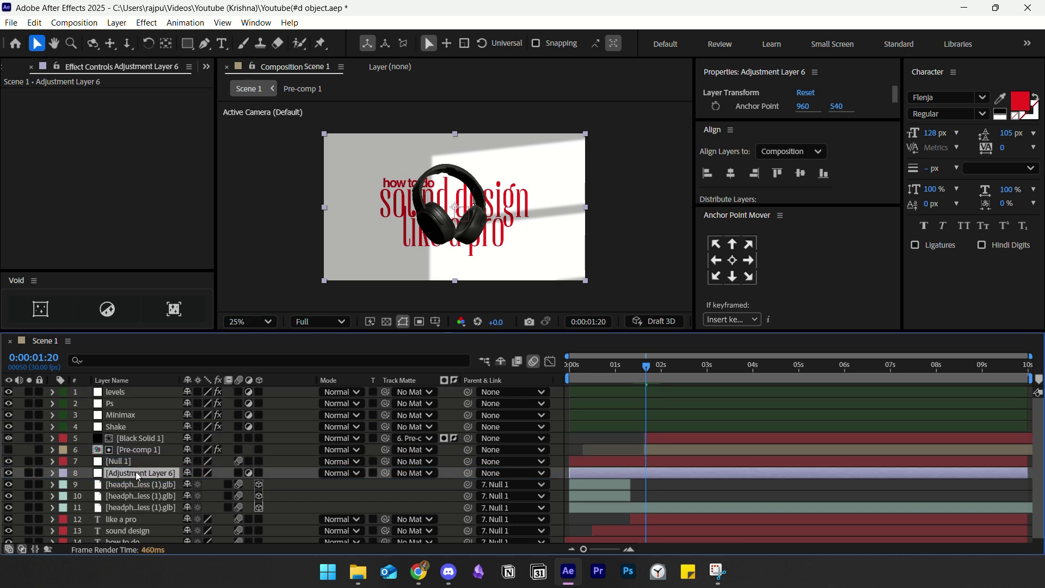
right_click(137, 477)
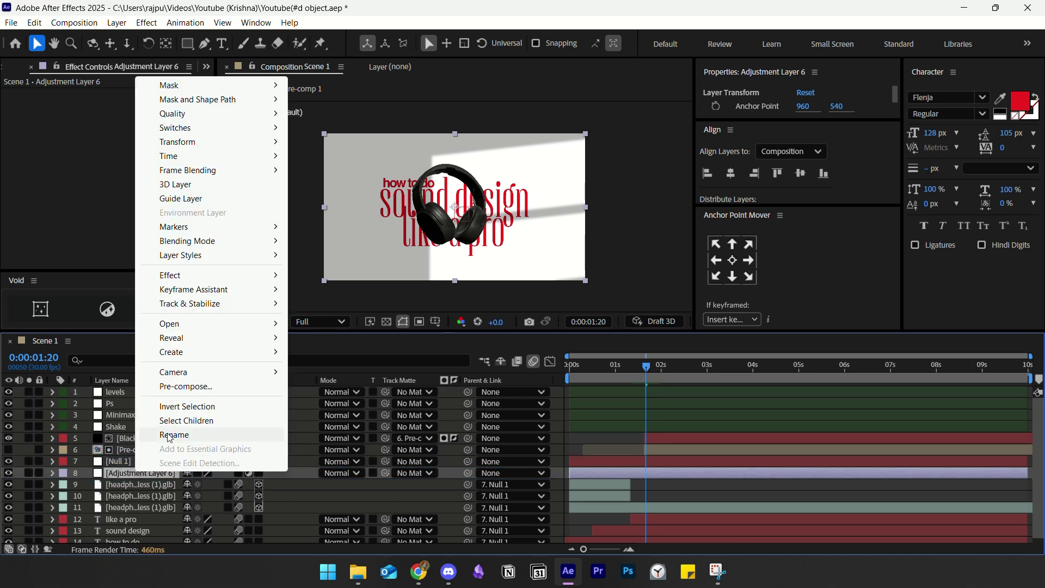
left_click(170, 435)
type("X")
key("Return")
- Apply a Drop Shadow effect to layer X with Distance 20 and Softness 60
key("ctrl+space")
type("rop")
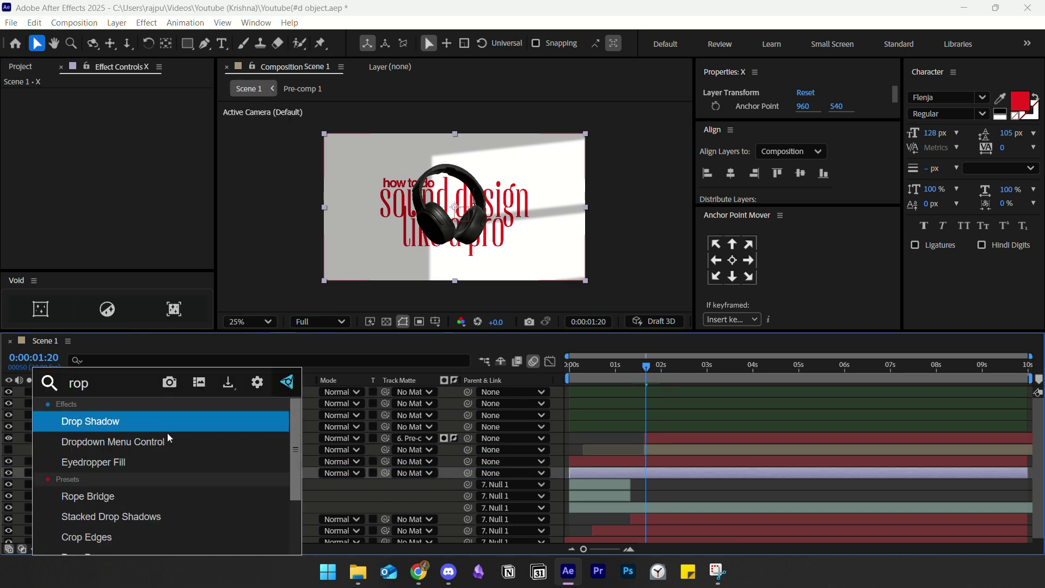
key("Return")
scroll(411, 209, "up", 1)
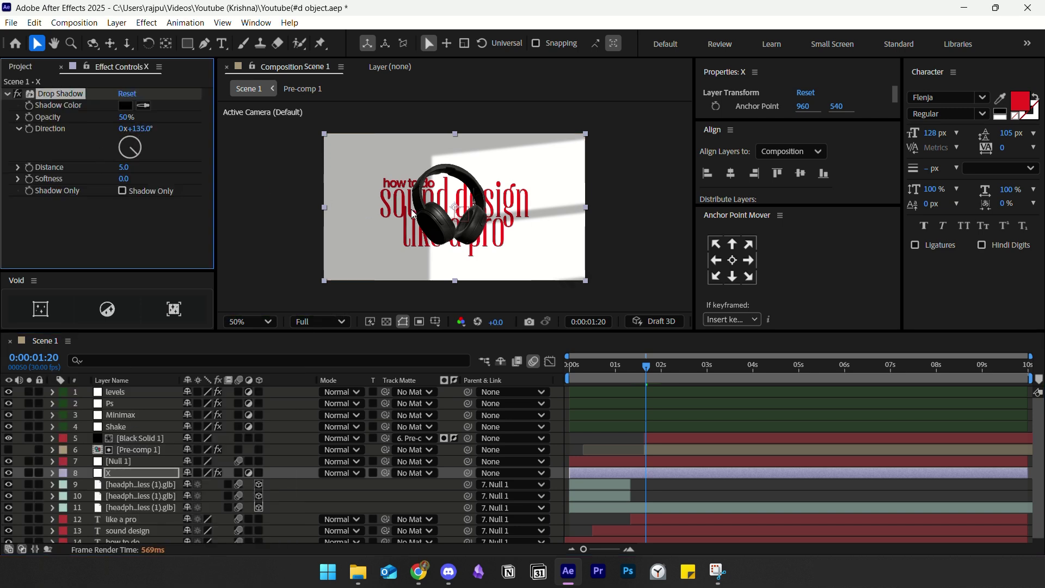
scroll(410, 207, "up", 2)
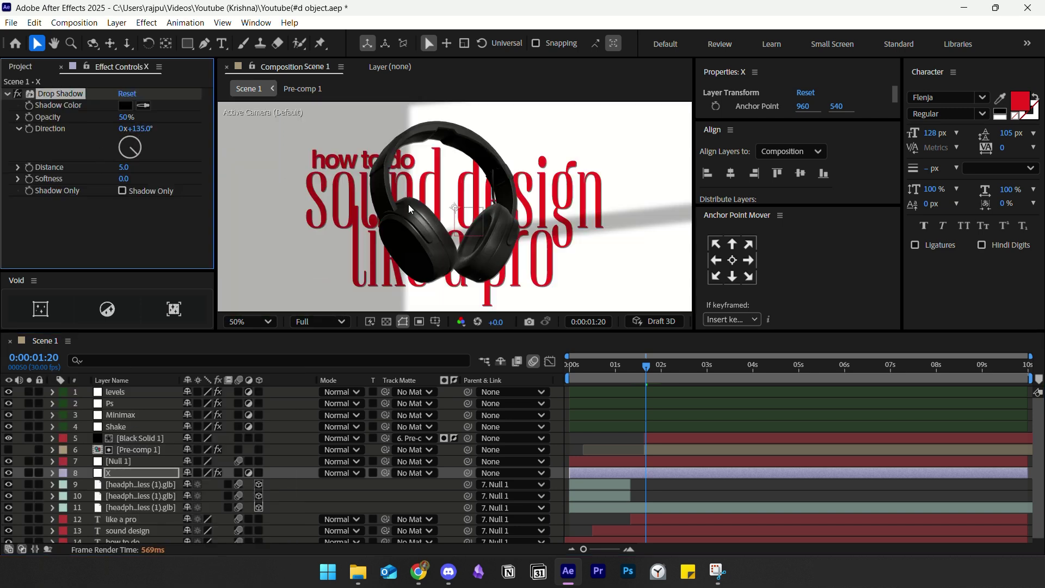
left_click(124, 178)
type("30")
key("Return")
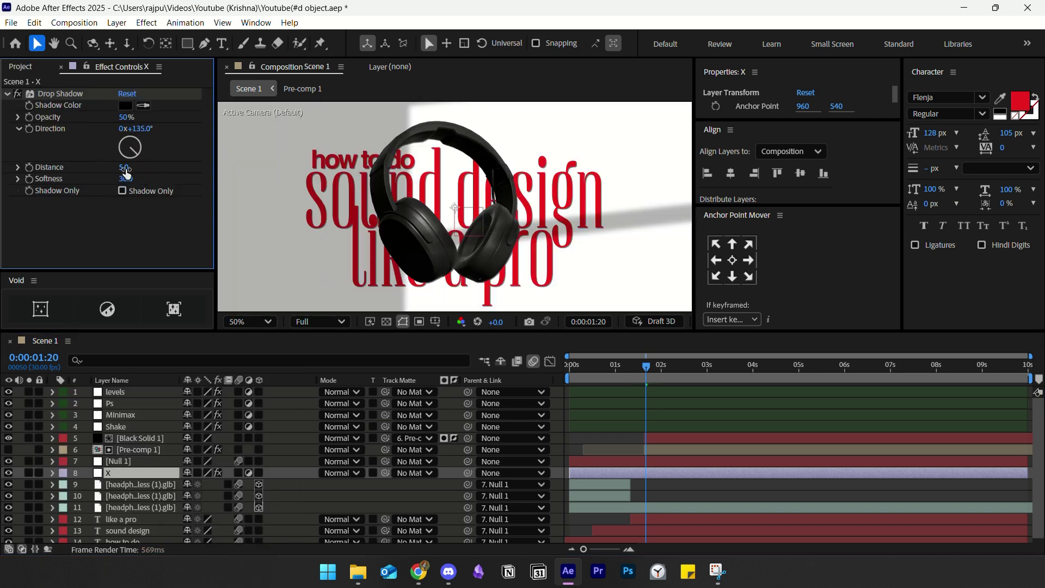
left_click_drag(125, 173, 158, 174)
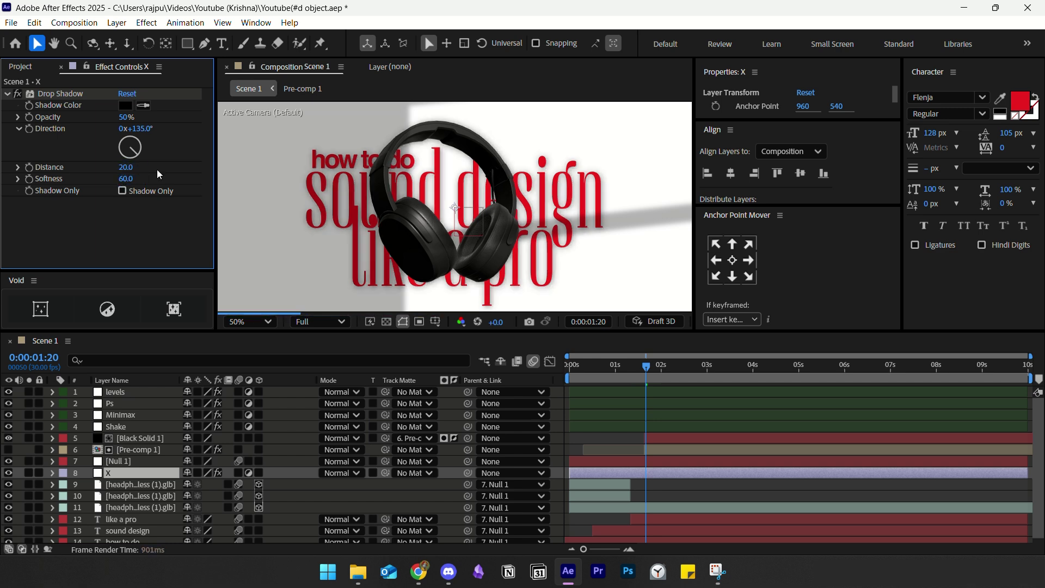
- Delete the Drop Shadow effect from layer X and remove the layer itself
left_click(78, 97)
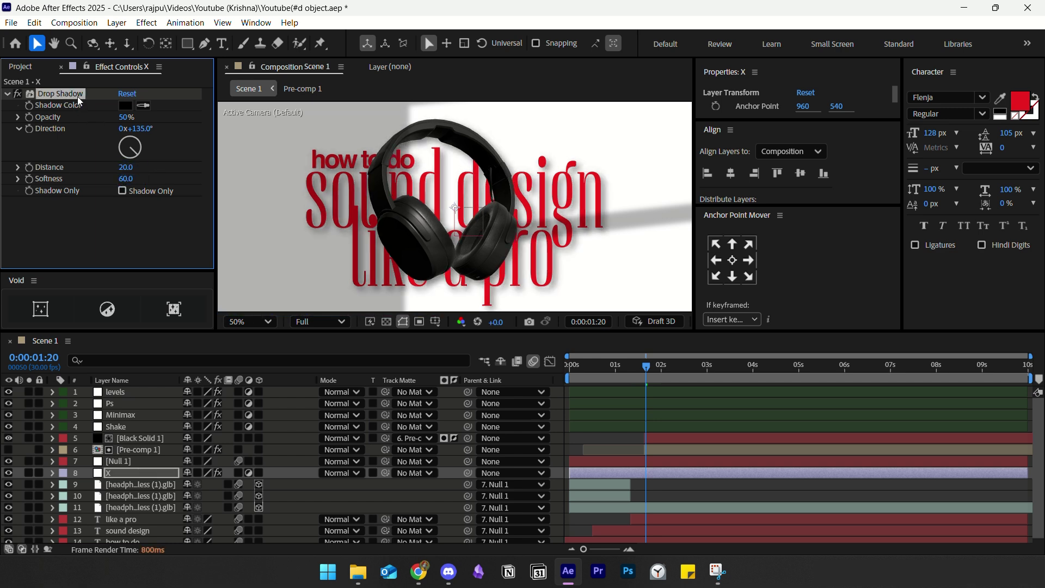
key("Delete")
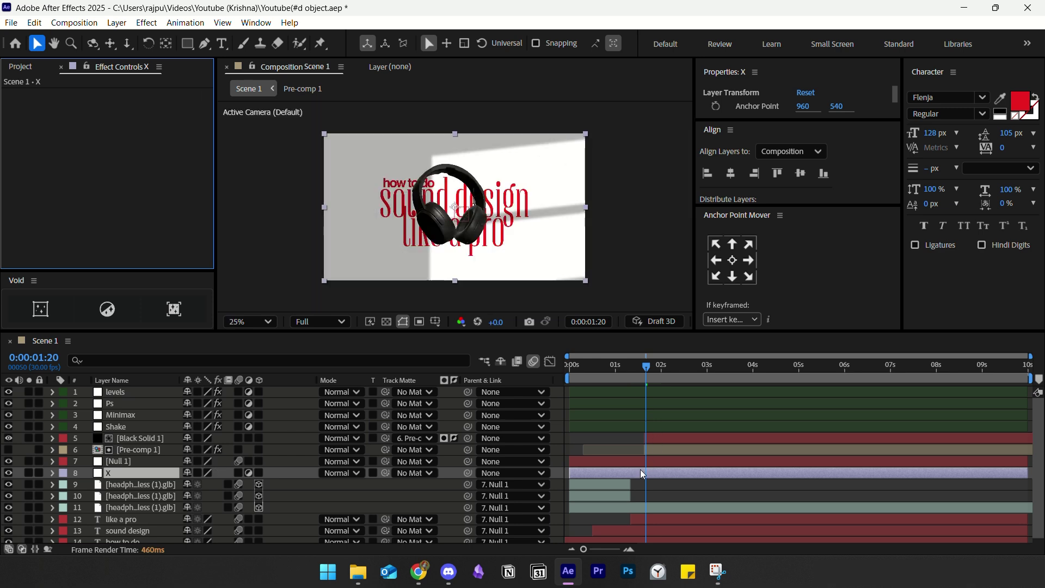
left_click(621, 471)
key("Delete")
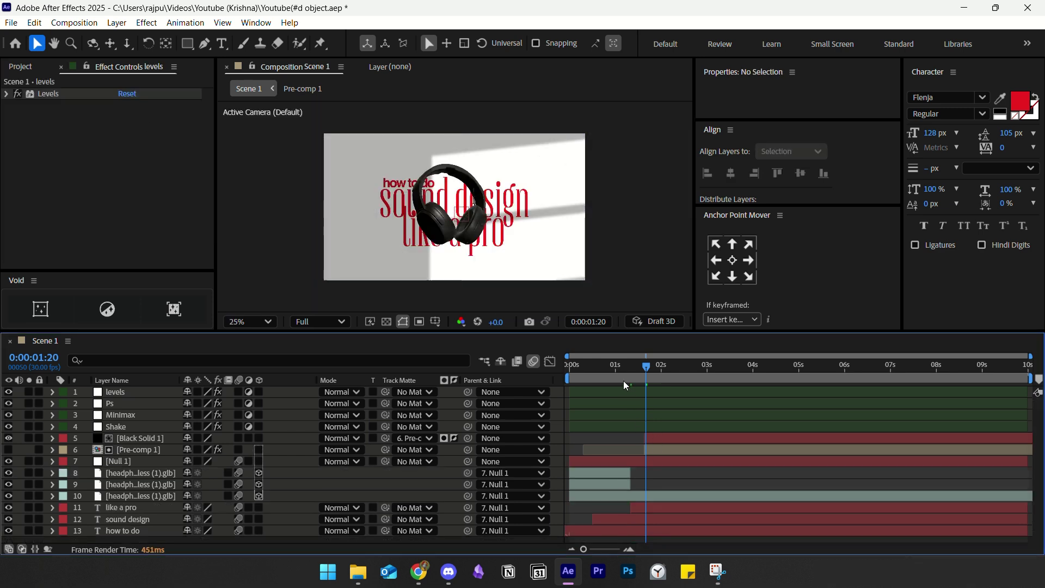
- Move the current time to 0:00:00:00 and pre-compose the third headphone layer
left_click(614, 367)
key("Home")
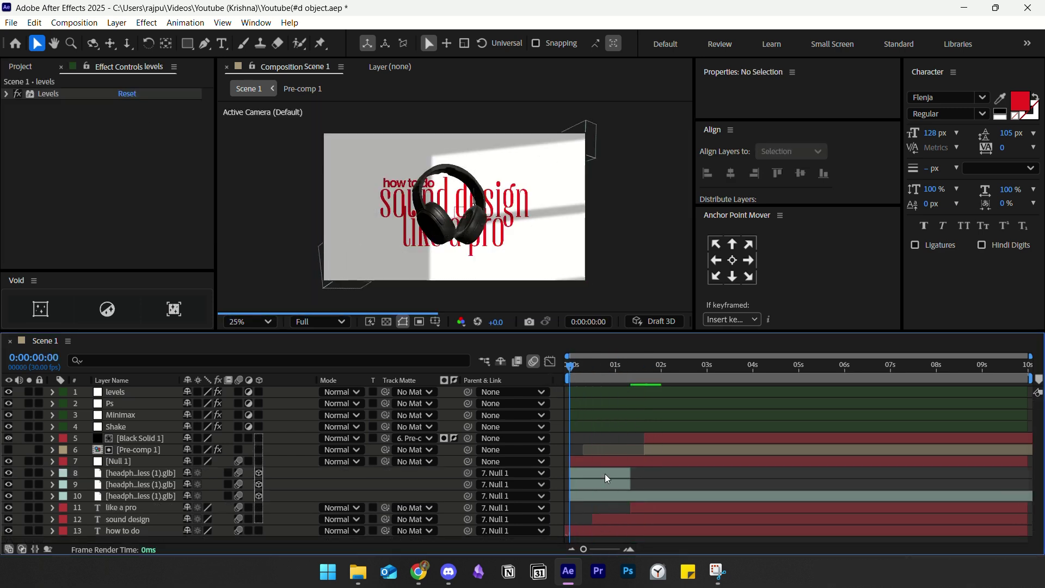
left_click(593, 496)
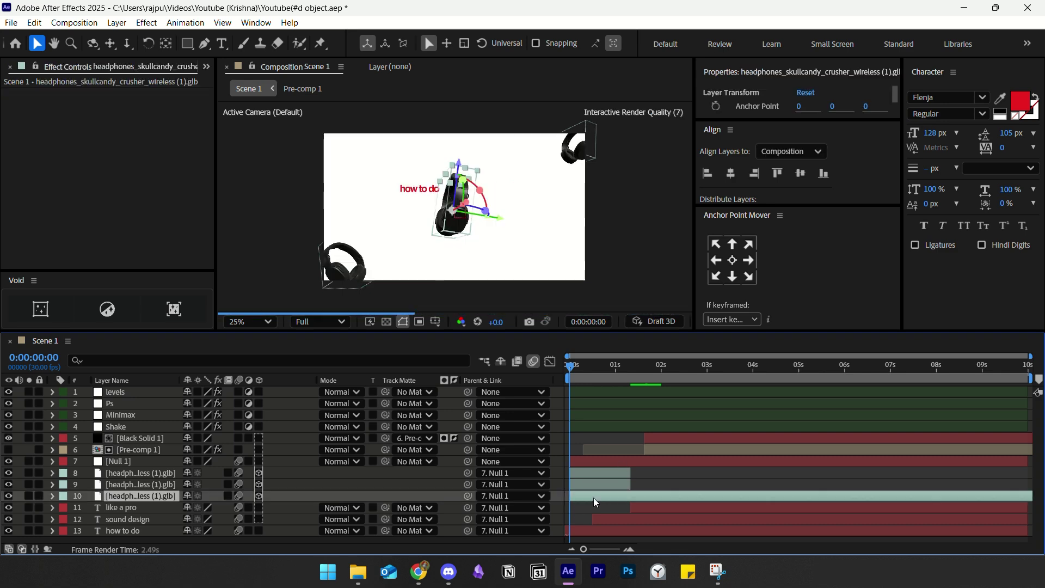
right_click(594, 498)
left_click(642, 415)
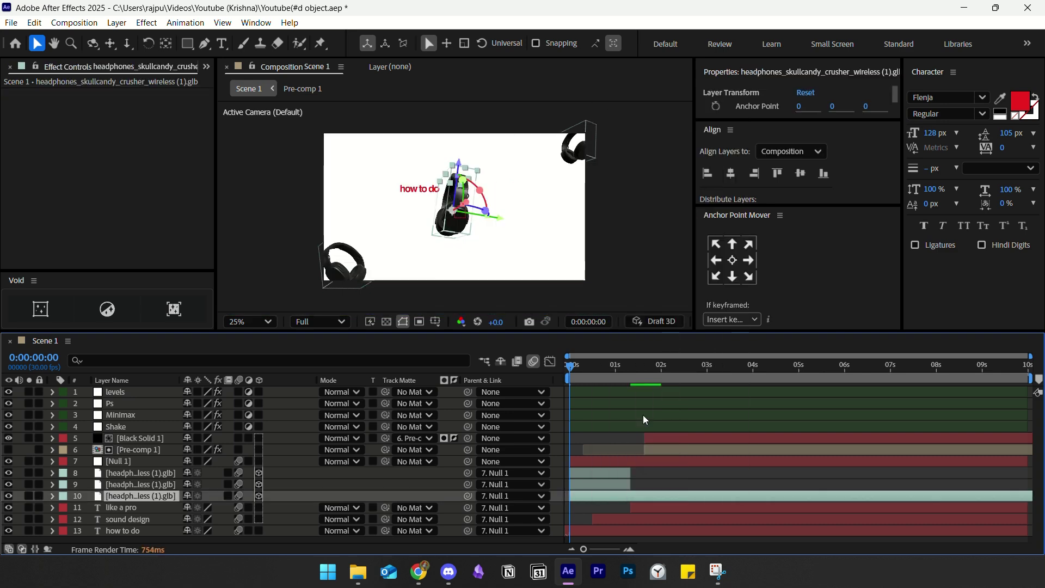
left_click(590, 384)
- Pre-compose the two remaining headphone layers separately, moving all attributes into each new composition
left_click(589, 483)
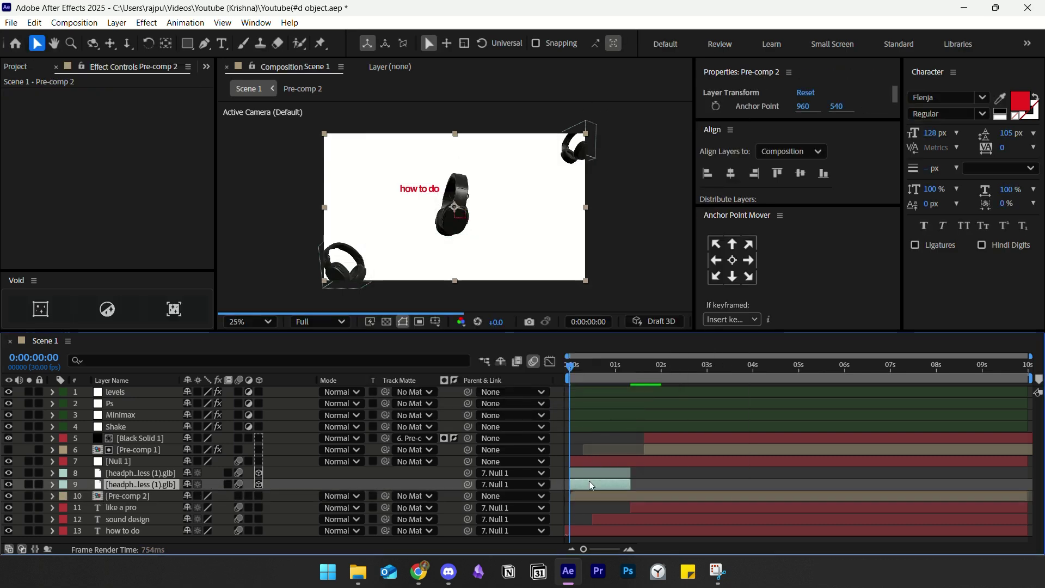
right_click(589, 484)
left_click(640, 395)
left_click(592, 385)
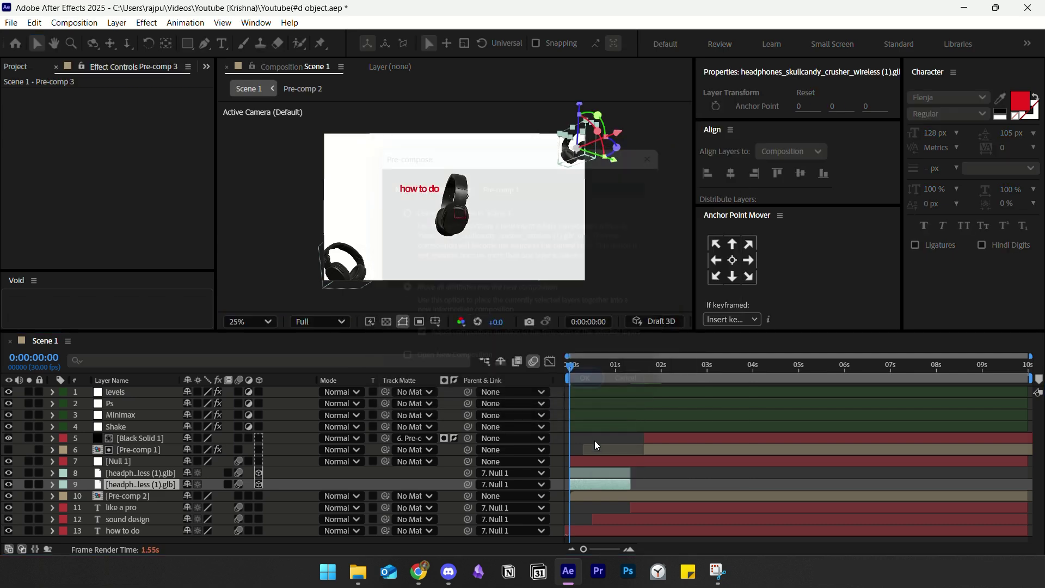
left_click(592, 475)
right_click(591, 472)
left_click(592, 386)
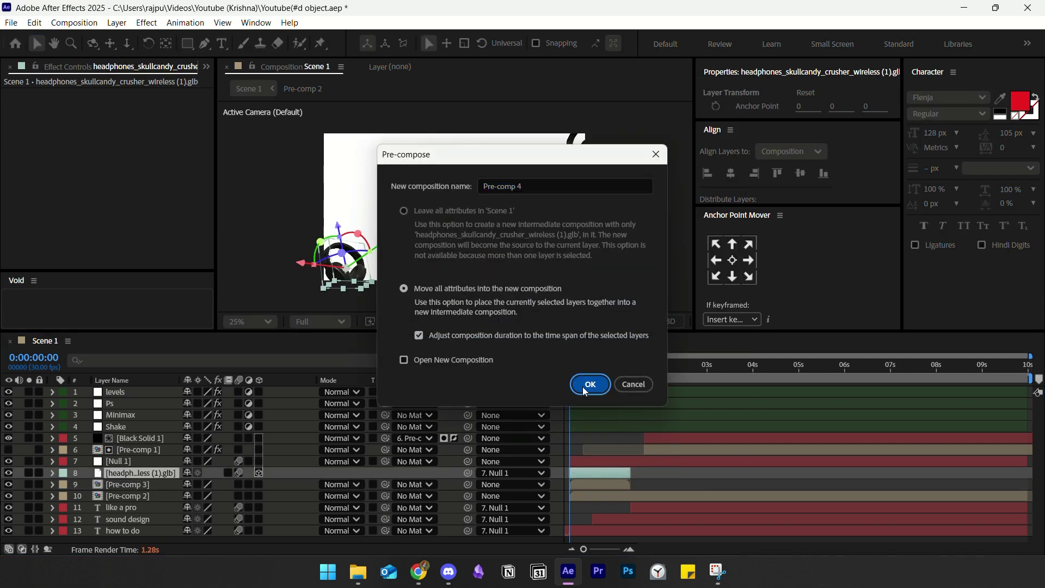
left_click(583, 385)
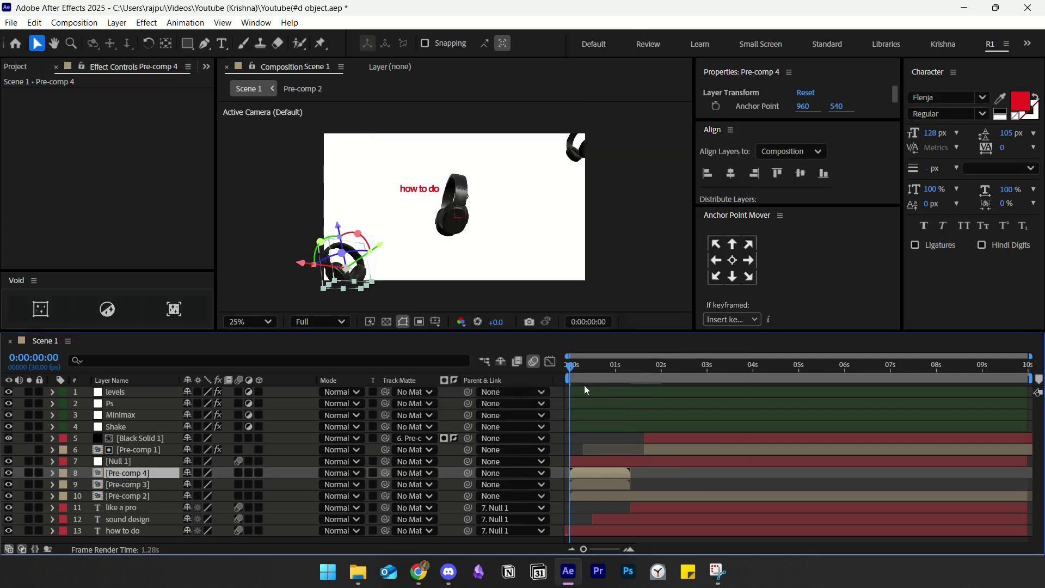
- Apply a Drop Shadow effect to the Pre-comp 2 layer and set its Softness to 70
left_click(591, 495)
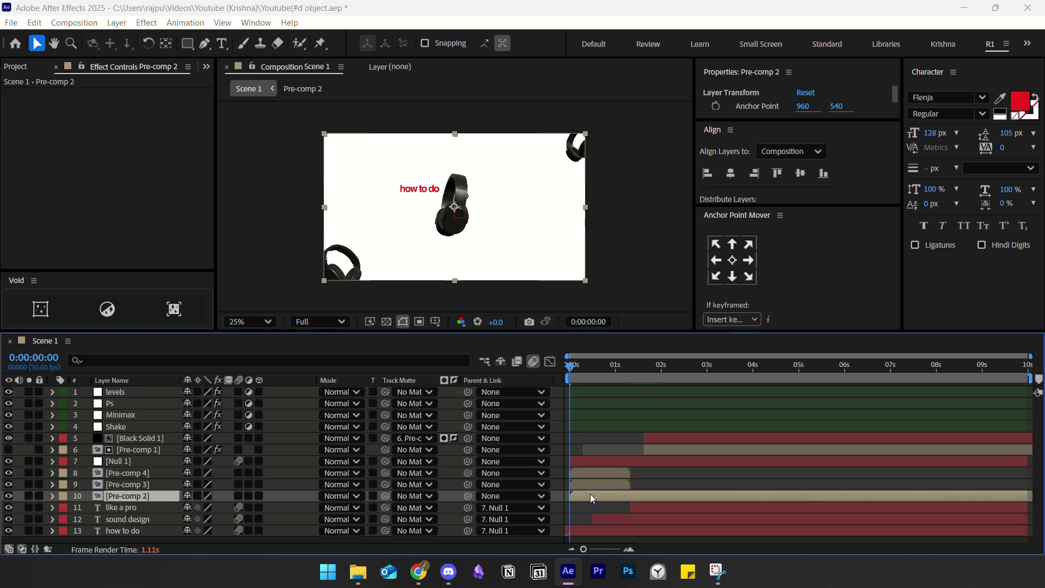
key("ctrl+space")
type("drop")
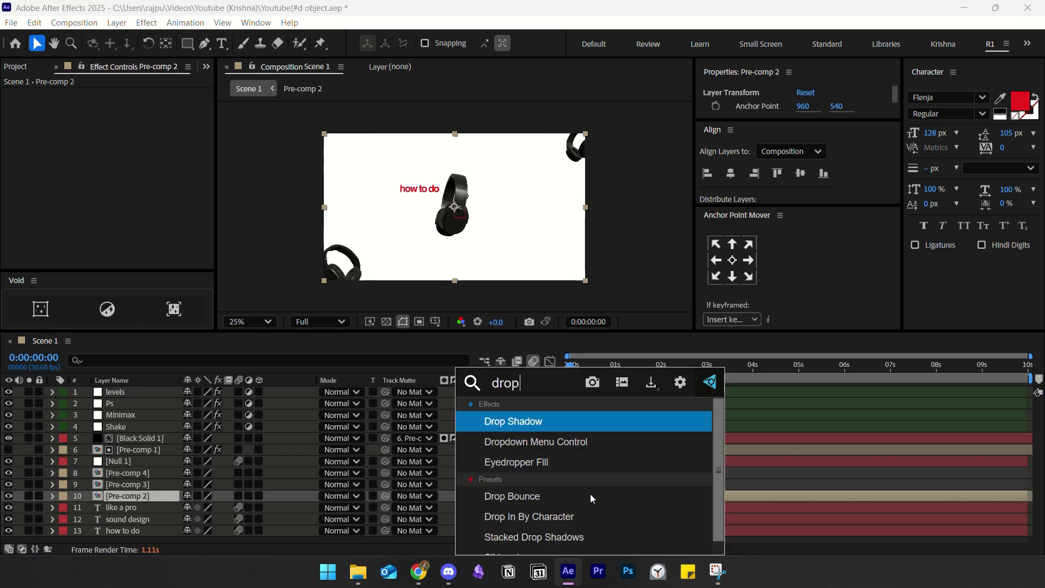
left_click(528, 417)
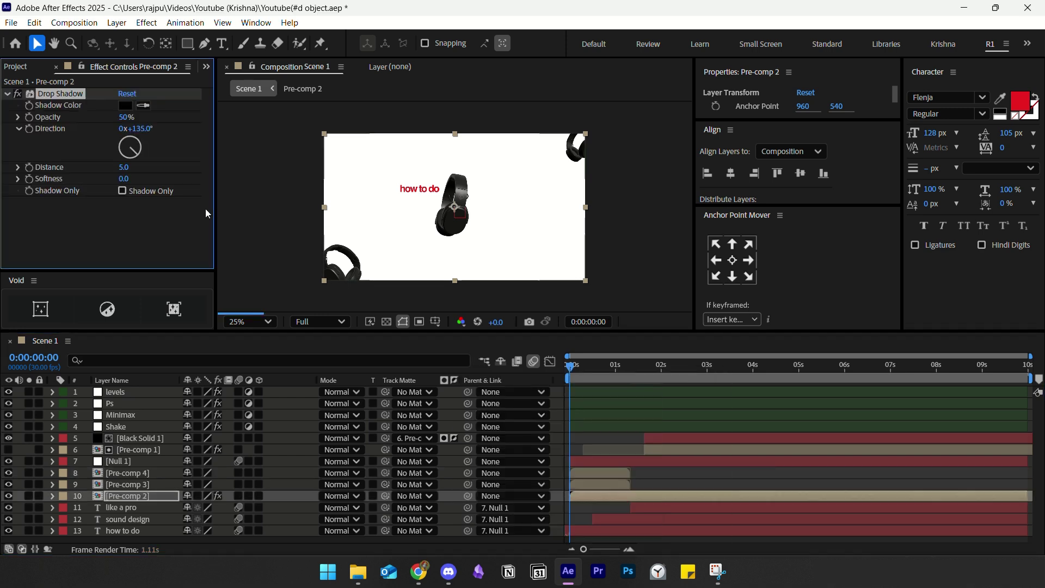
left_click(122, 175)
type("70")
key("Return")
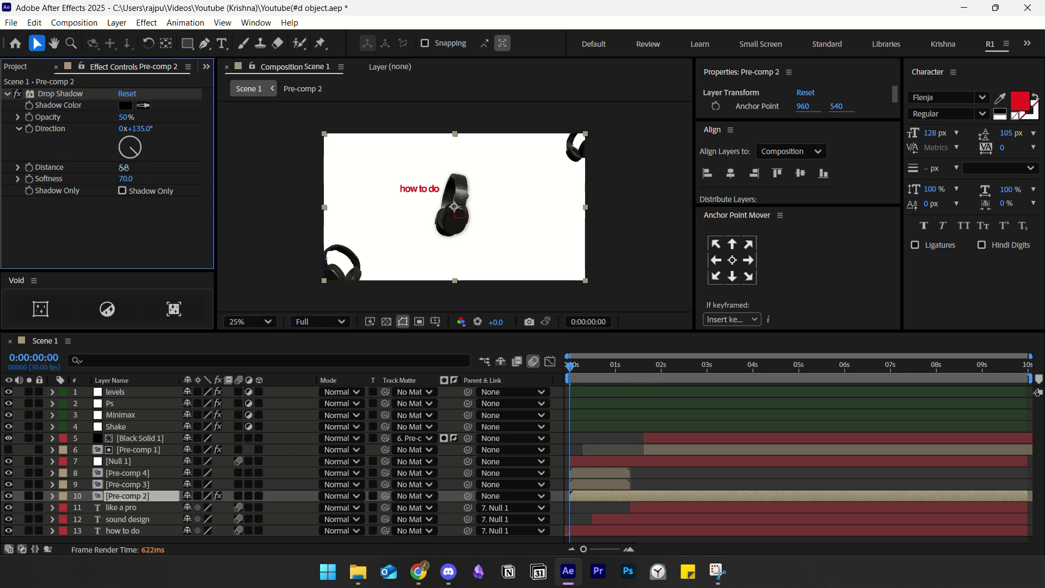
- Set the Pre-comp 2 Drop Shadow's Distance to 20 and its Opacity to 30%
left_click(124, 167)
type("20")
key("Return")
left_click(127, 117)
type("30")
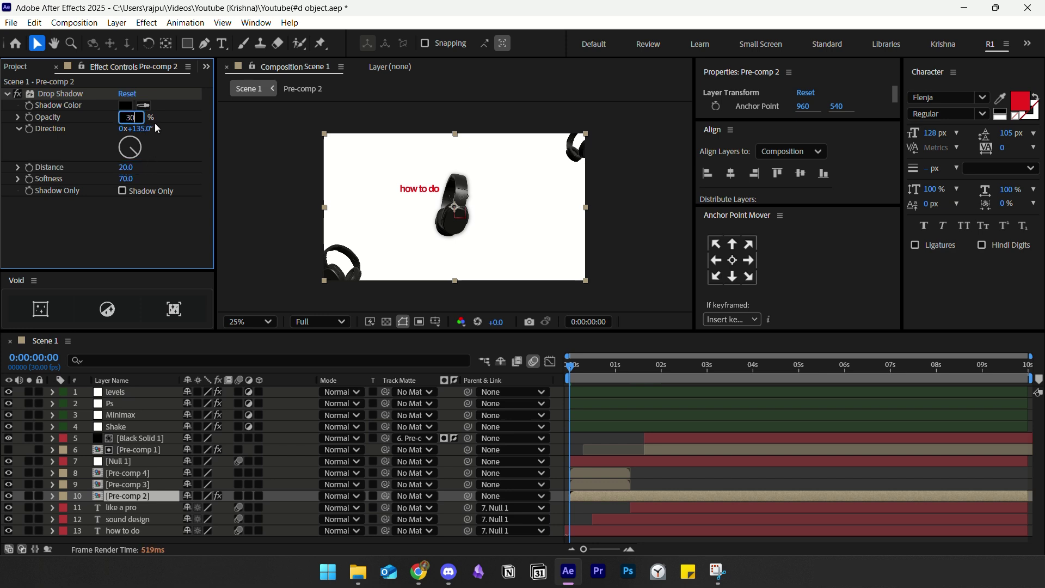
key("Return")
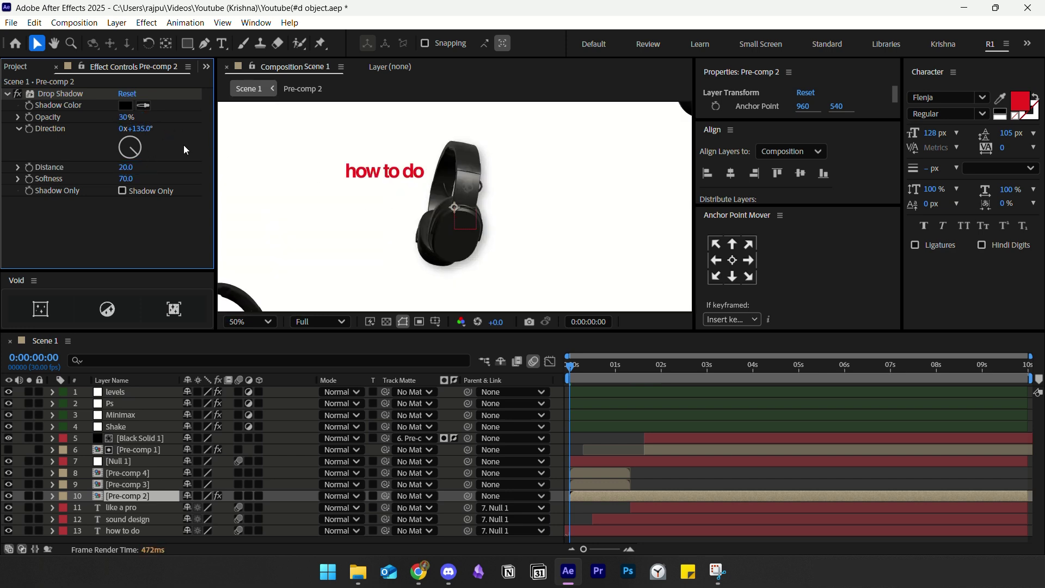
left_click(5, 95)
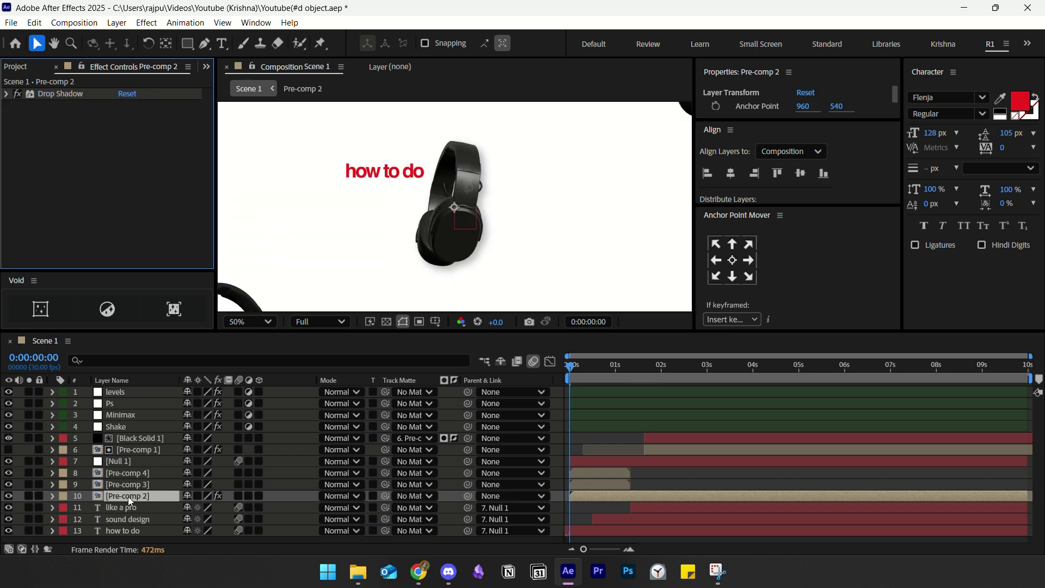
- Apply the Wiggle - position effect to the Pre-comp 2 layer and set its Wiggle Amount to 10 pixels
key("ctrl+space")
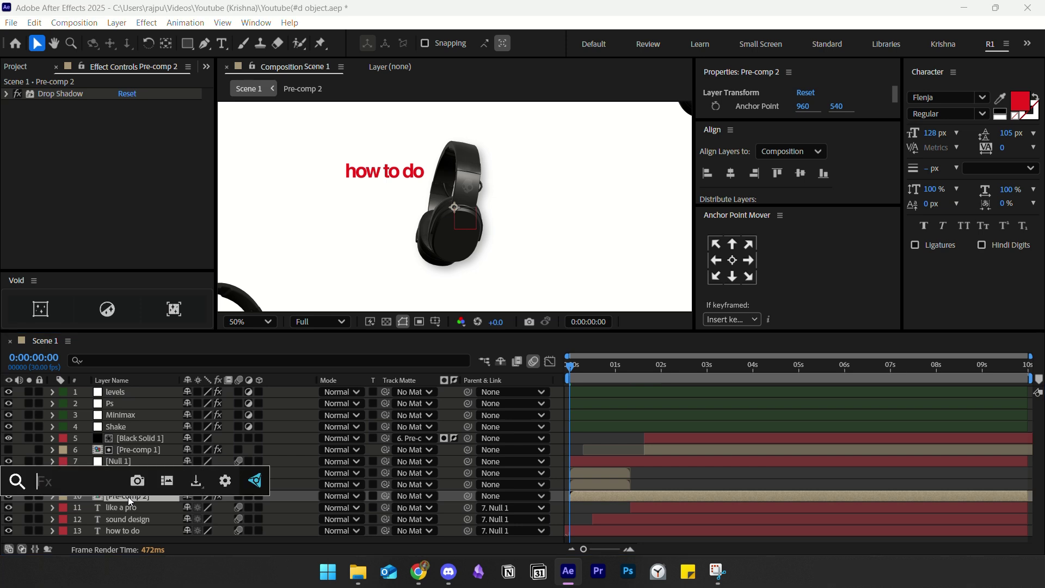
type("wigg")
left_click(113, 458)
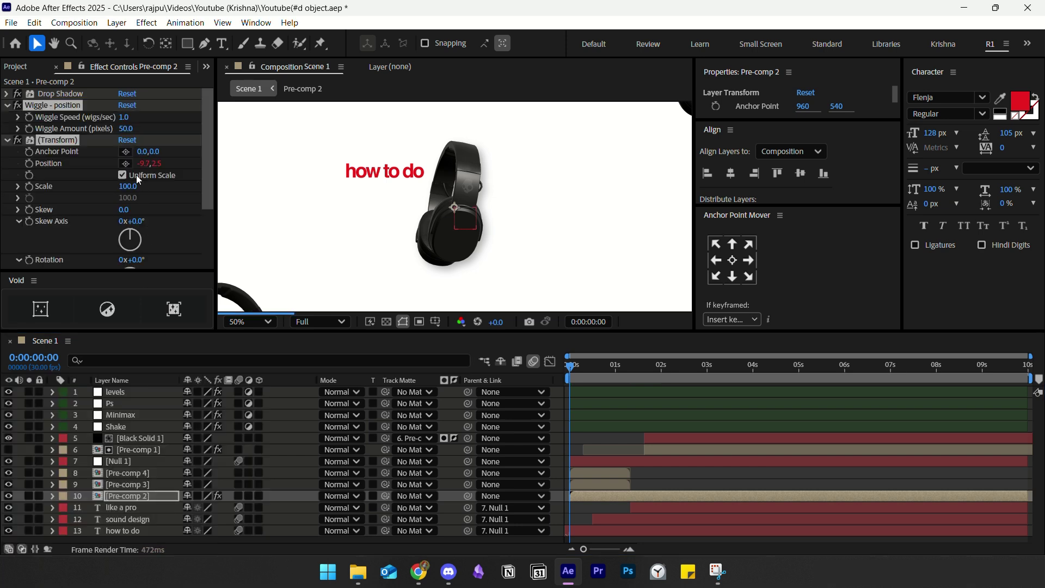
left_click_drag(125, 129, 106, 129)
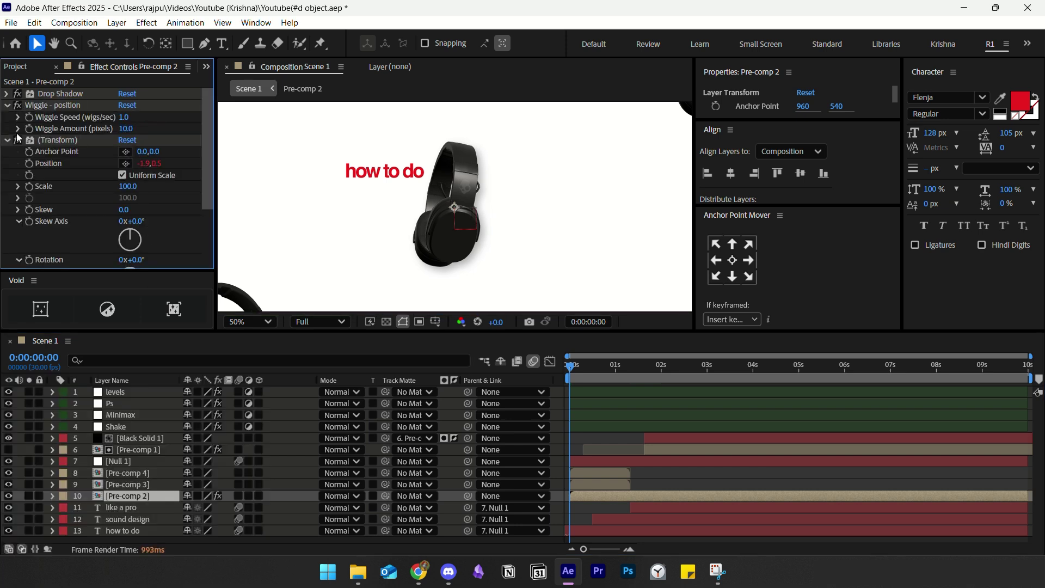
left_click(7, 105)
left_click(7, 117)
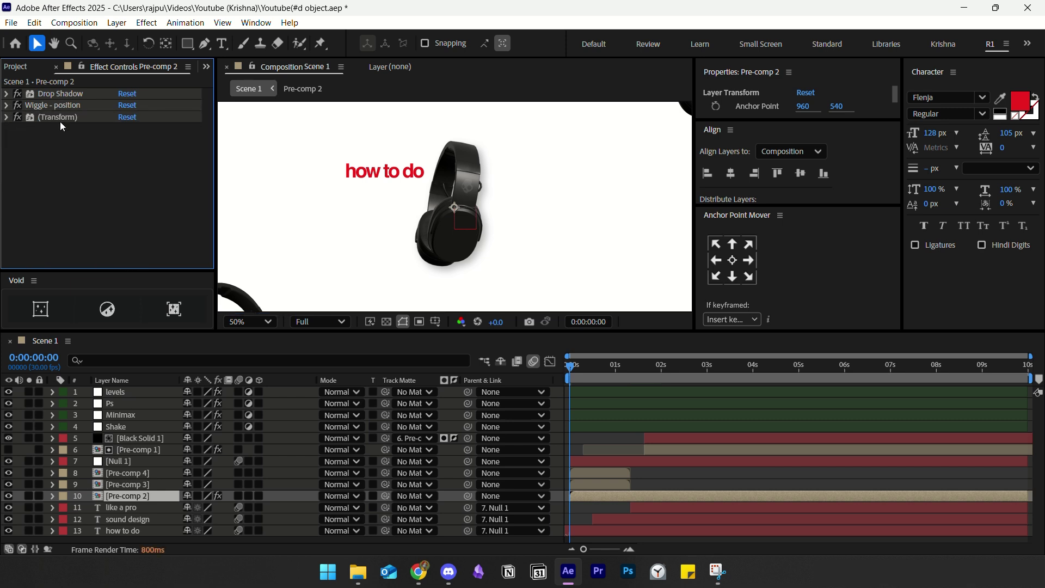
- Copy the Drop Shadow, Wiggle - position and Transform effects from Pre-comp 2 onto the Pre-comp 3 and Pre-comp 4 layers
left_click(125, 496)
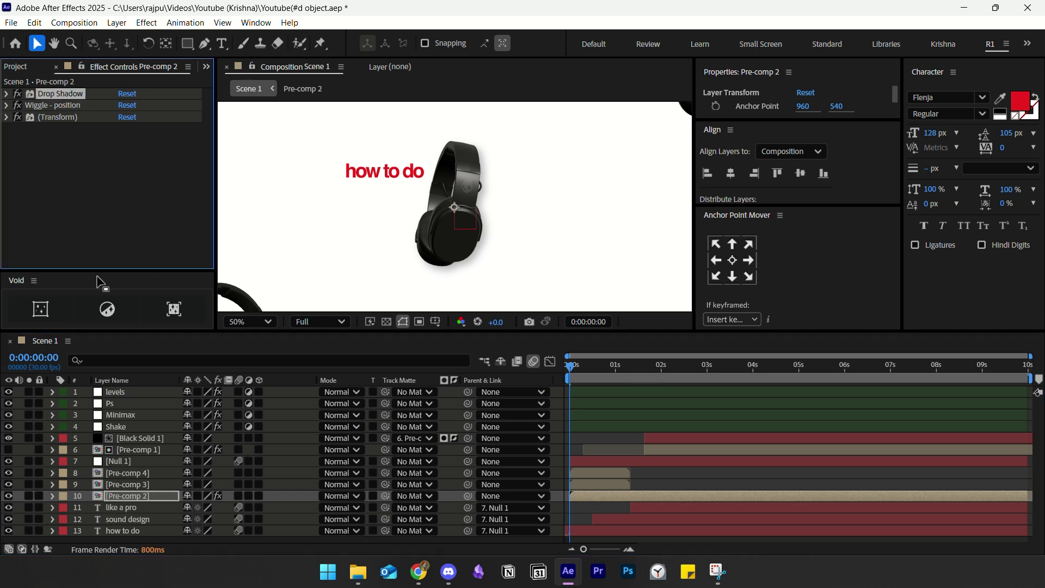
left_click(130, 497)
left_click(73, 94)
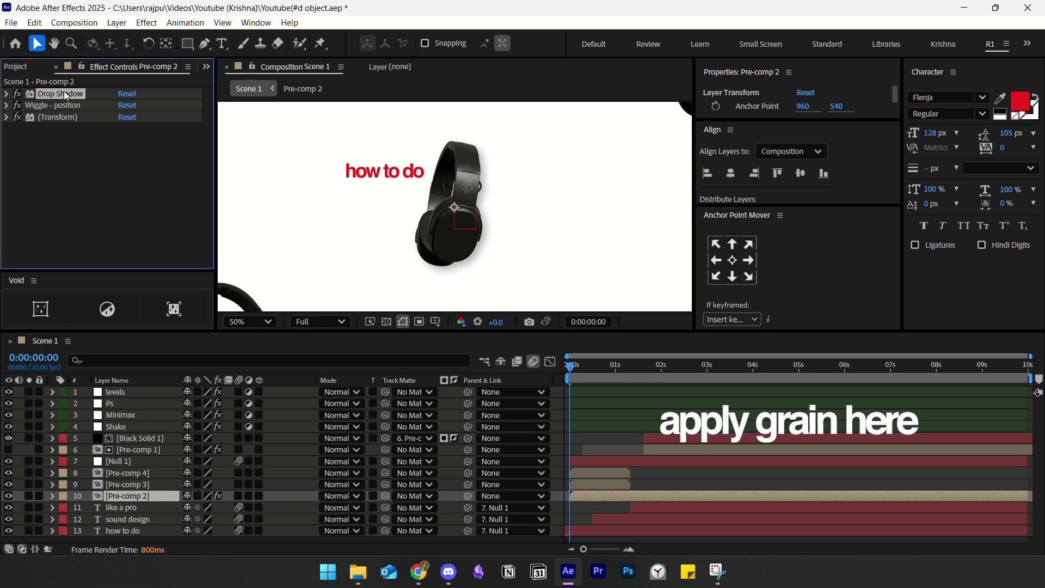
left_click(72, 117, "shift")
key("ctrl+c")
left_click(156, 483)
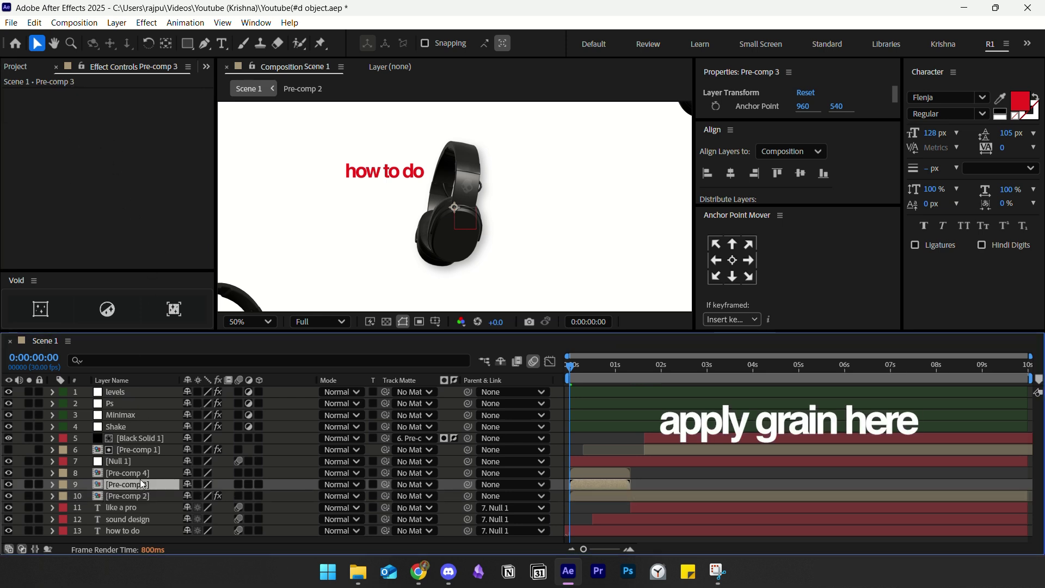
left_click(137, 472, "ctrl")
key("ctrl+v")
left_click(681, 491)
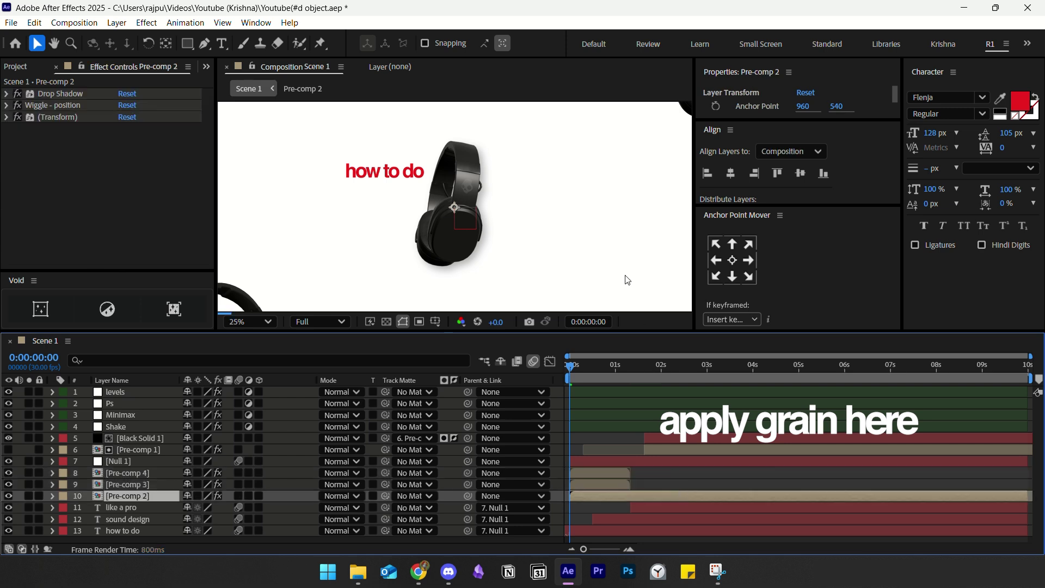
key("comma")
left_click(657, 472)
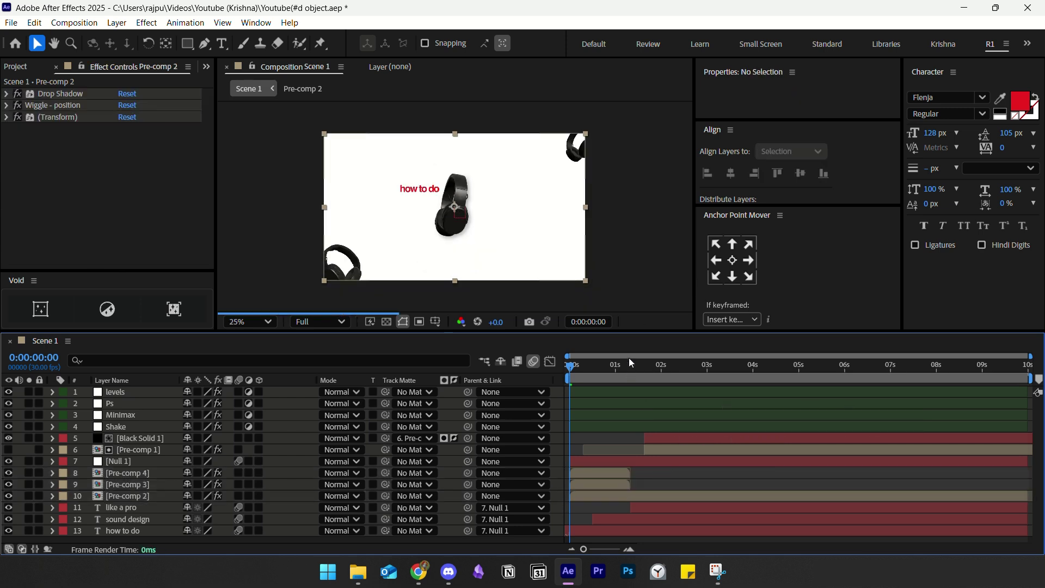
- Move the current time to 0:00:01:22 and add a gray solid layer in Screen mode for the grain
left_click_drag(630, 362, 649, 371)
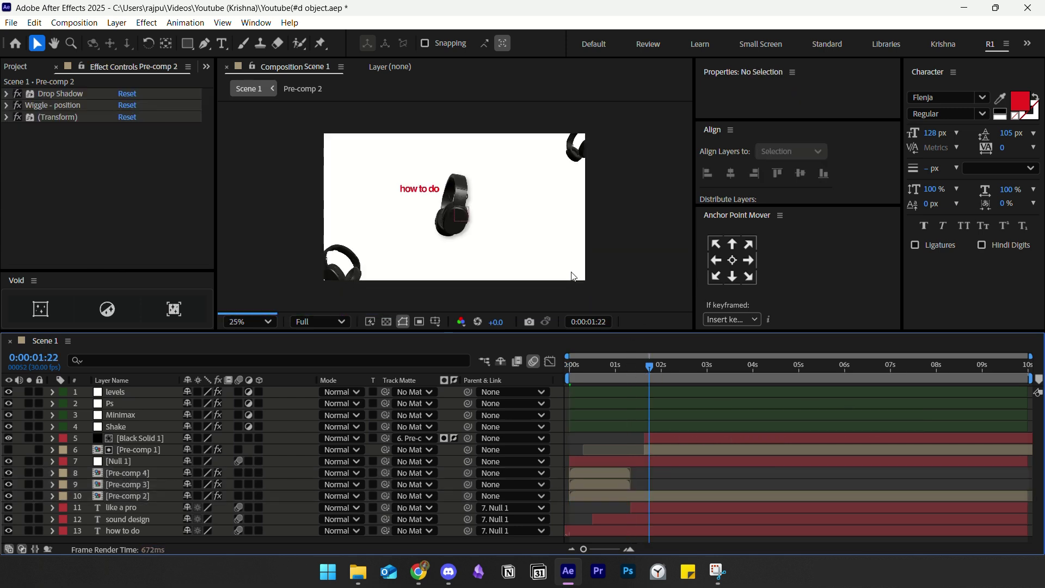
key("period")
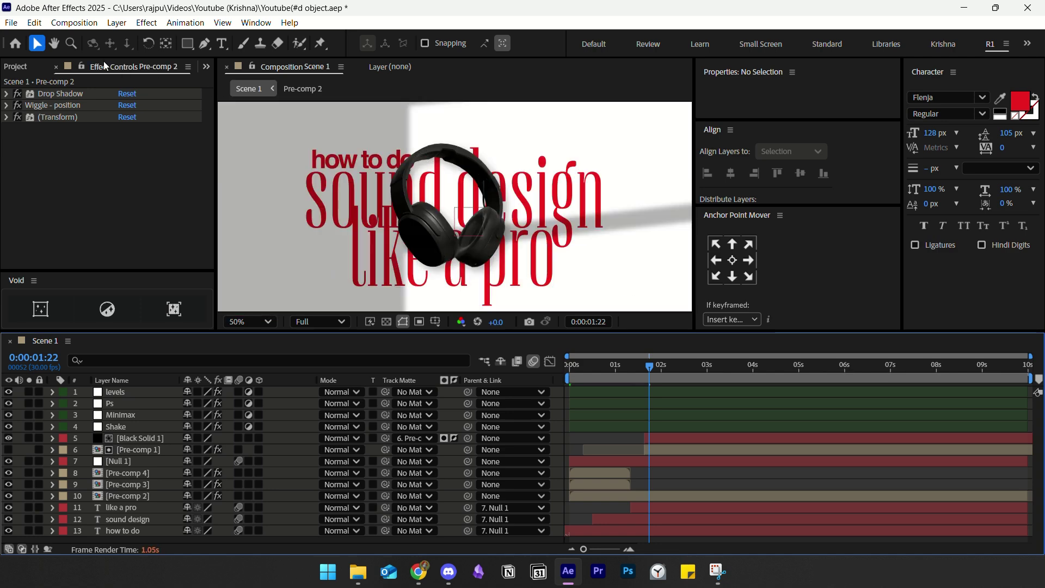
left_click(34, 65)
key("comma")
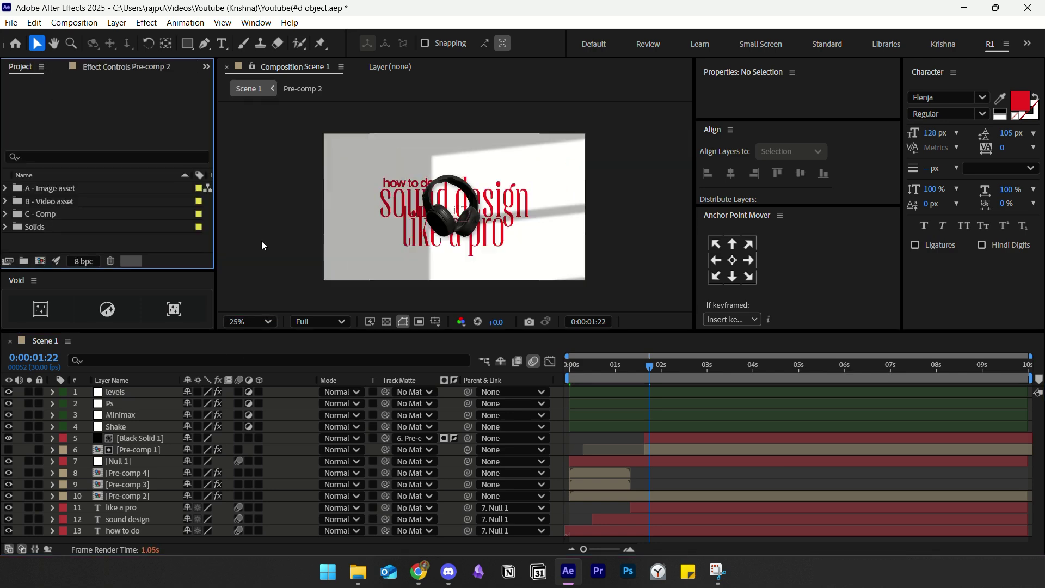
right_click(251, 230)
mouse_move(256, 238)
left_click(452, 248)
- Move the Add Grain effect from the gray solid to the levels adjustment layer and delete the solid
key("ctrl+x")
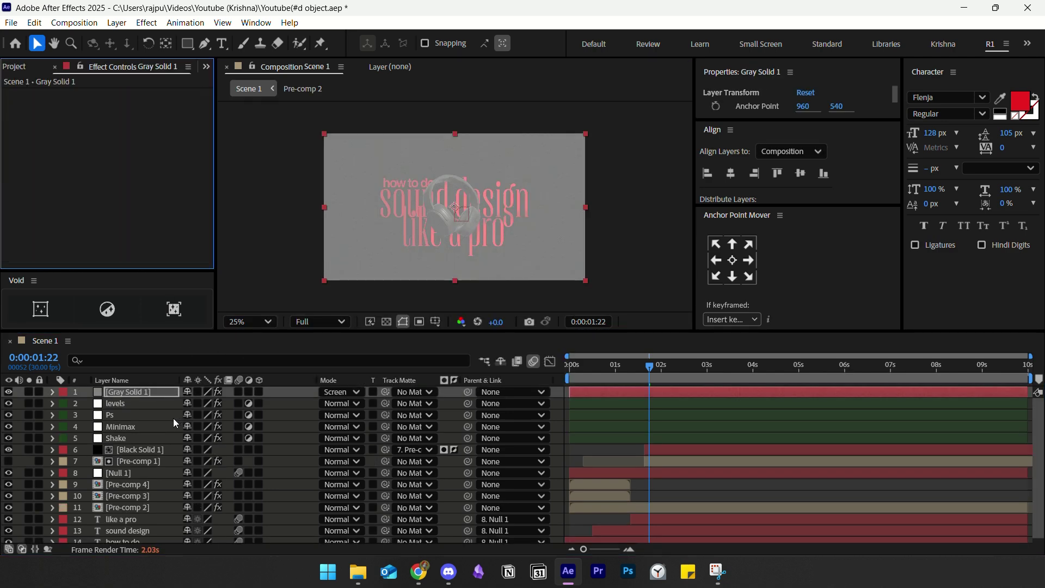
left_click(130, 403)
key("ctrl+v")
left_click(139, 390)
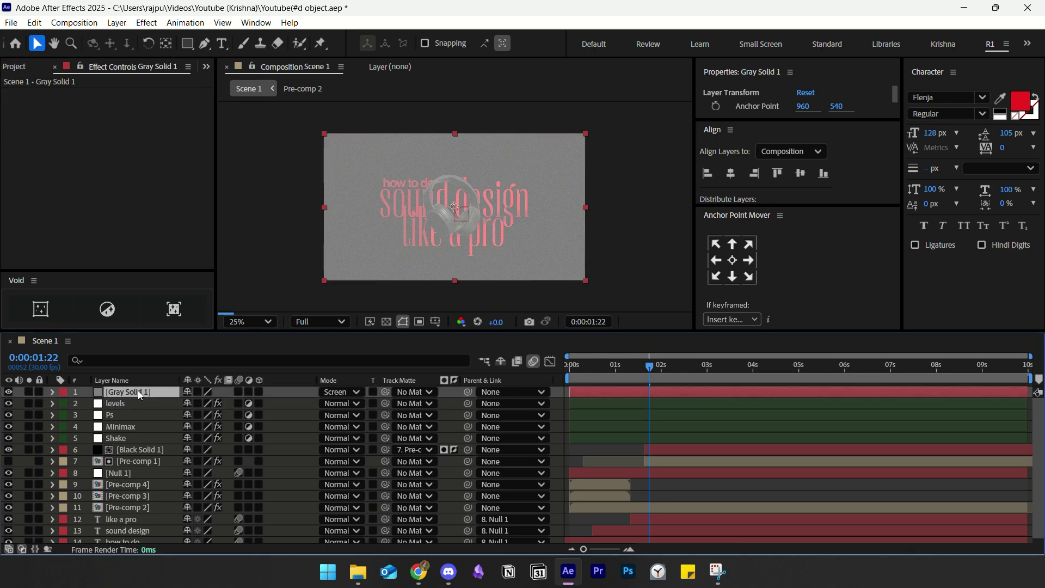
key("Delete")
- Examine the added grain up close over the headphone and text, and return to the start of the timeline
left_click(19, 67)
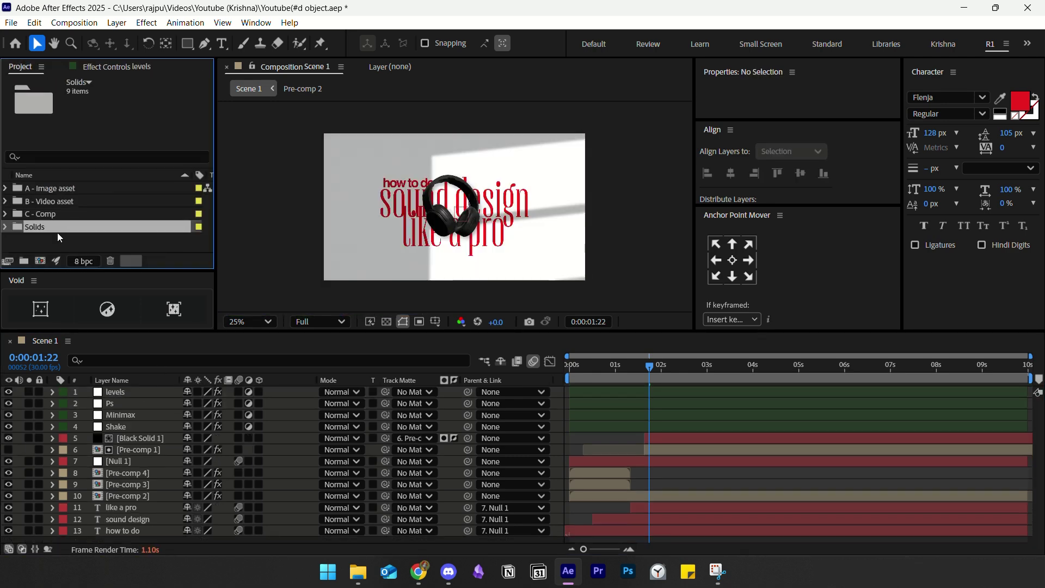
key("F3")
scroll(531, 224, "up", 3)
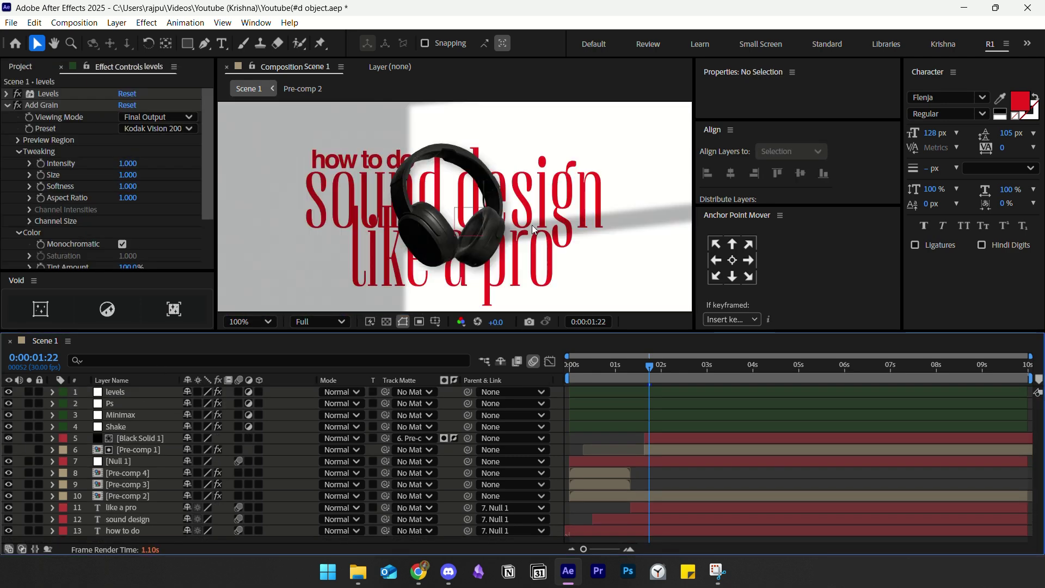
scroll(532, 224, "up", 1)
scroll(575, 260, "down", 2)
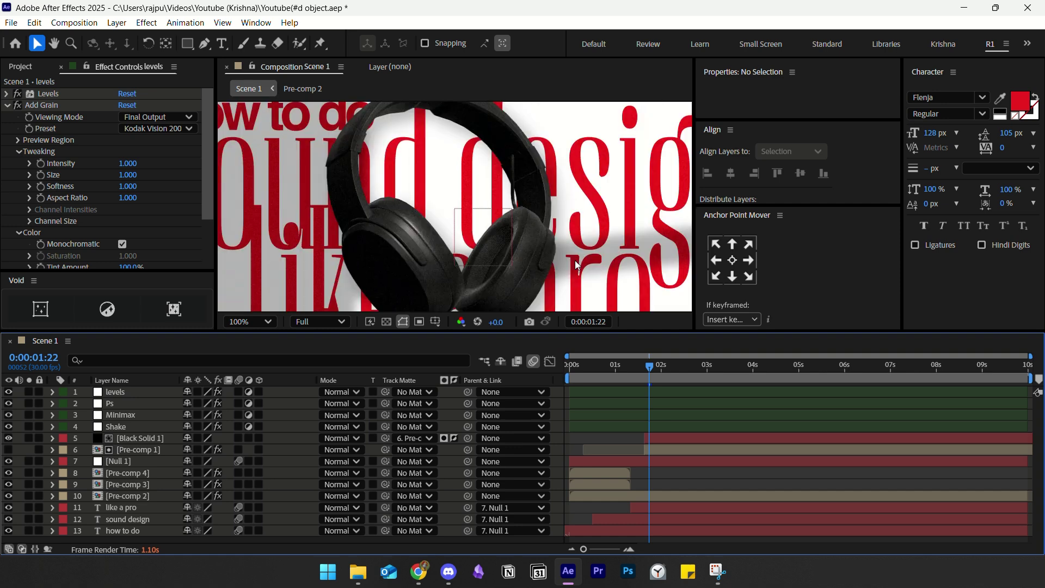
key("Home")
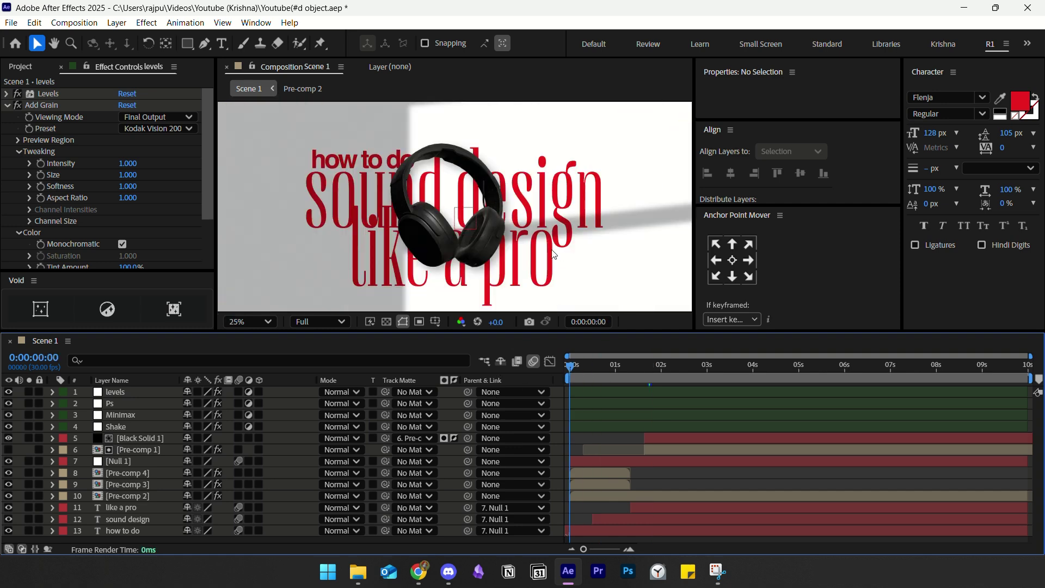
scroll(576, 248, "down", 2)
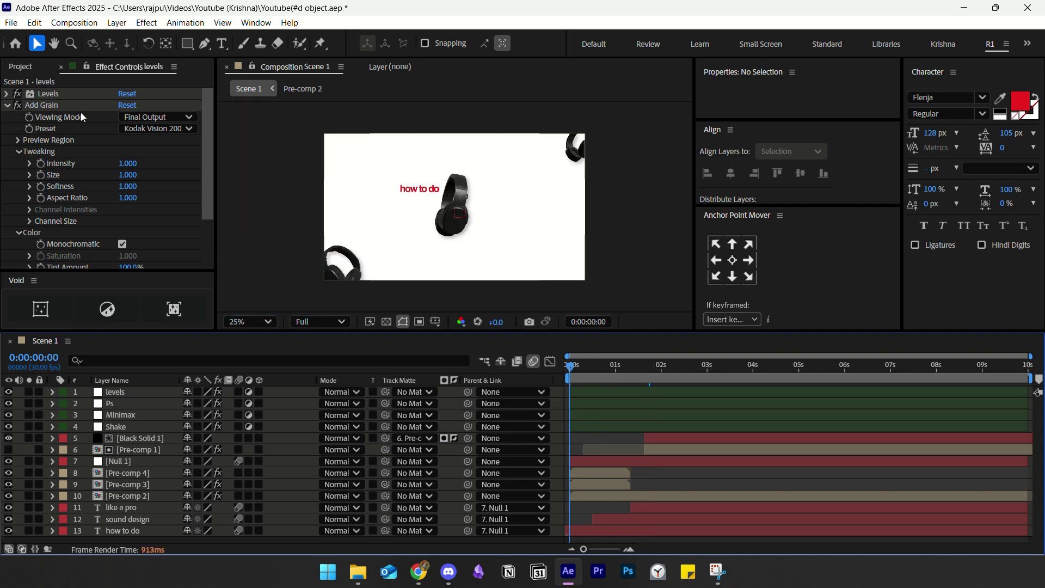
- Pre-compose all layers, from levels down to the "how to do" text, into a new composition named Finale
left_click(22, 66)
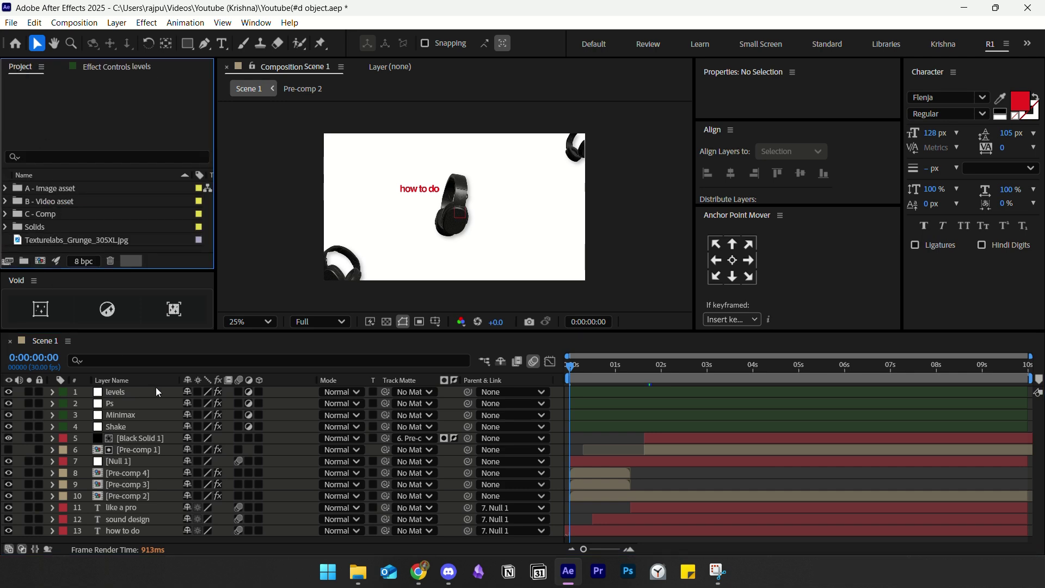
left_click(139, 392)
left_click(128, 532, "shift")
right_click(127, 535)
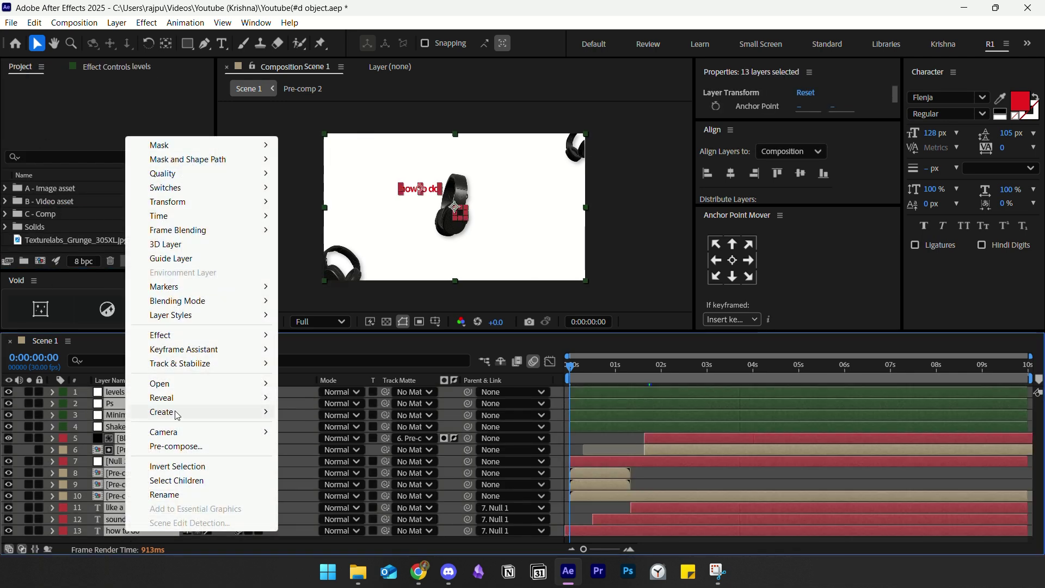
left_click(182, 445)
type("Finale")
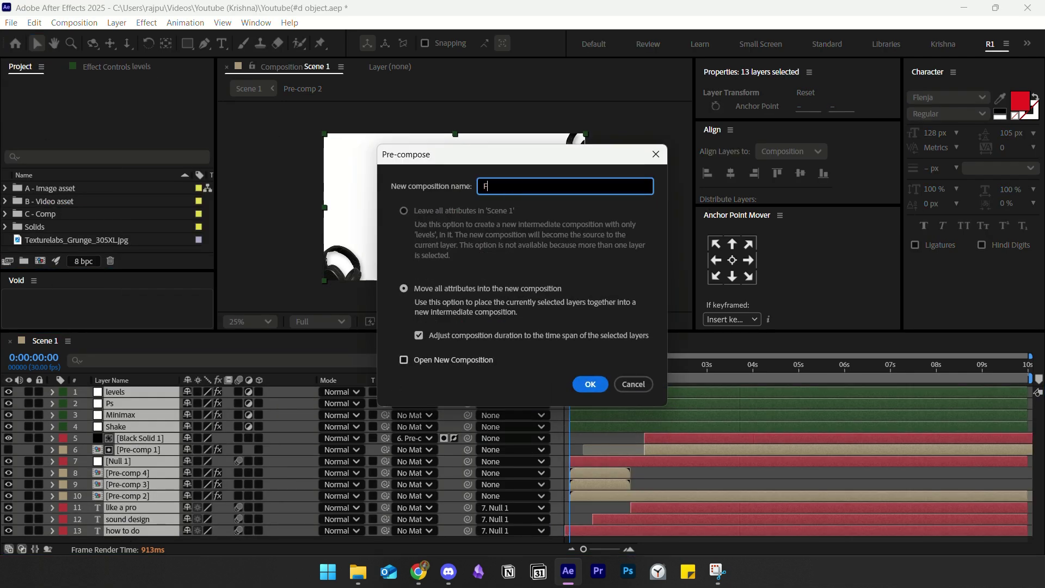
key("Return")
left_click(626, 430)
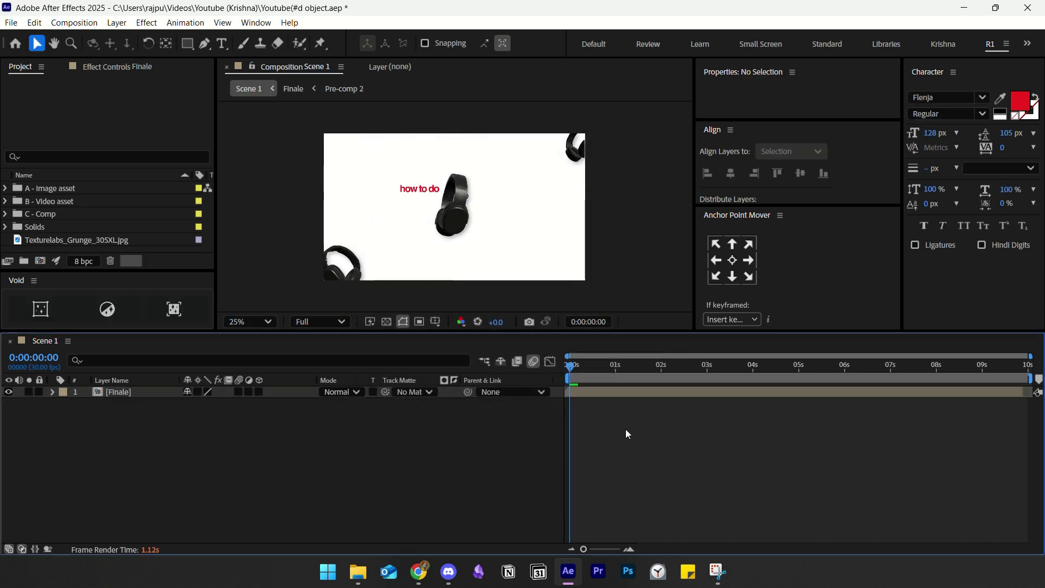
- Check the scene at 0:00:01:26, look inside the Finale pre-composition and return to Scene 1
left_click_drag(641, 374, 655, 370)
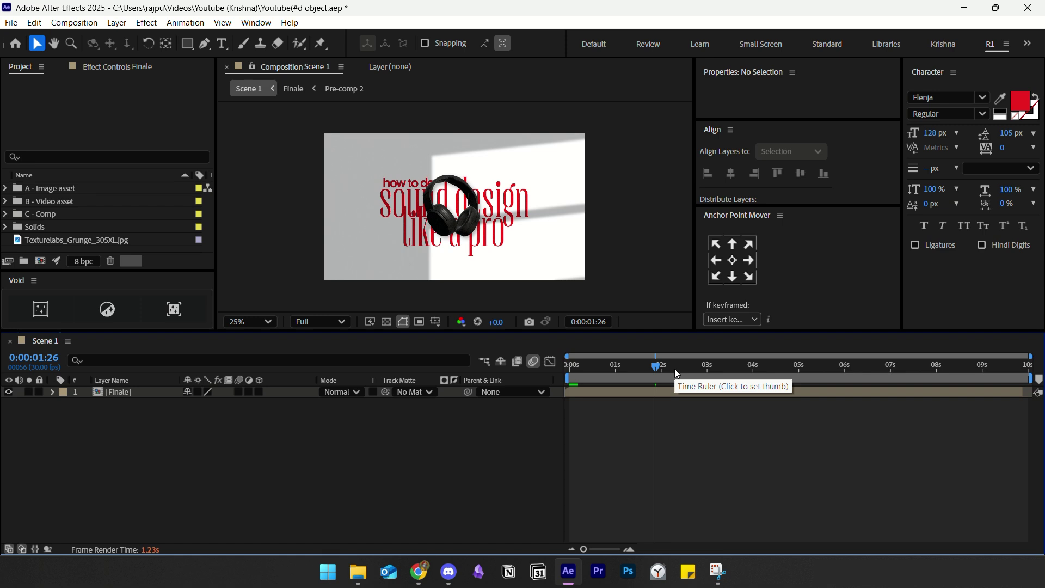
left_click(140, 393)
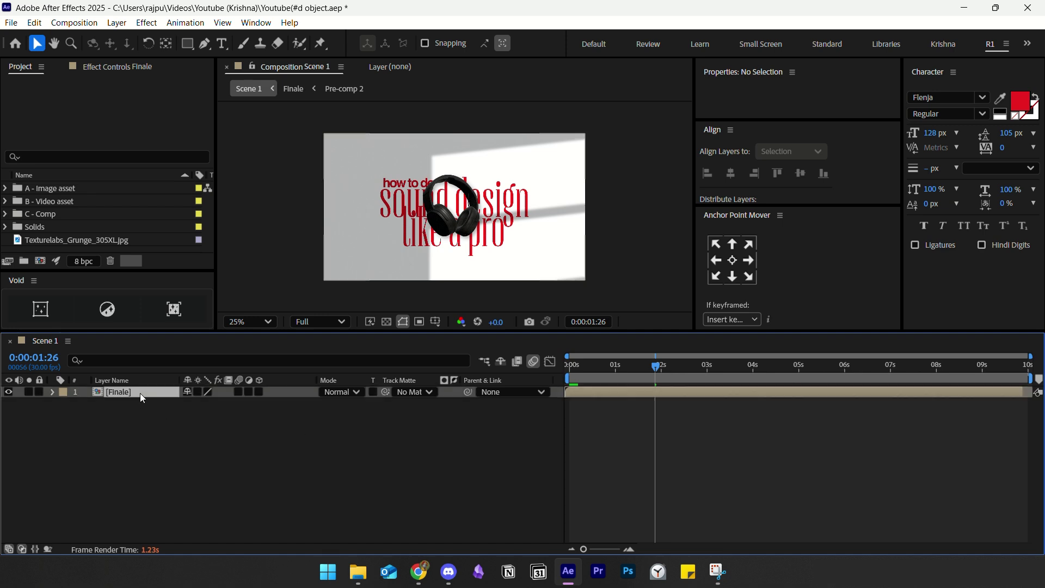
double_click(139, 393)
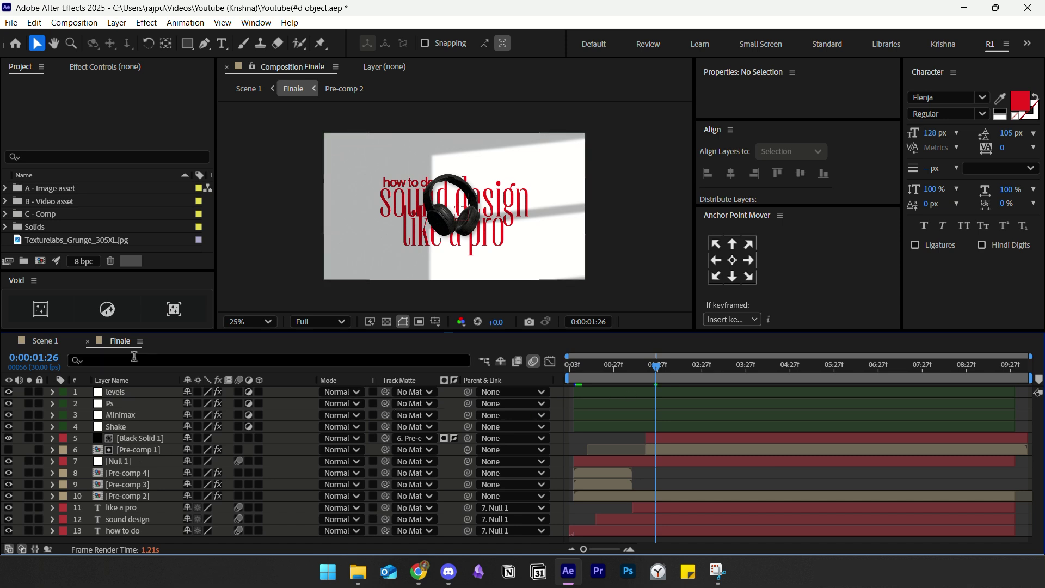
left_click(45, 340)
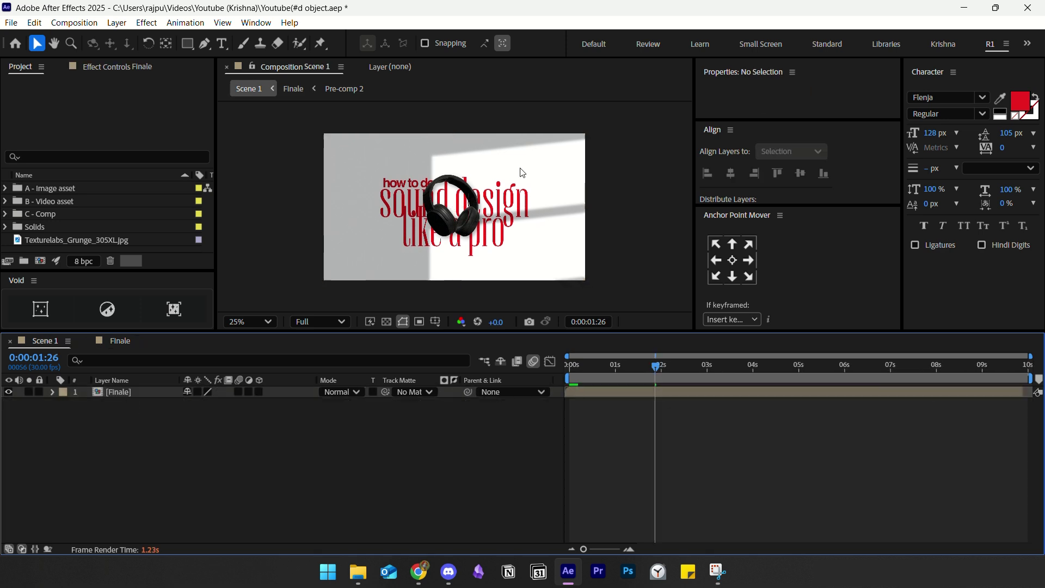